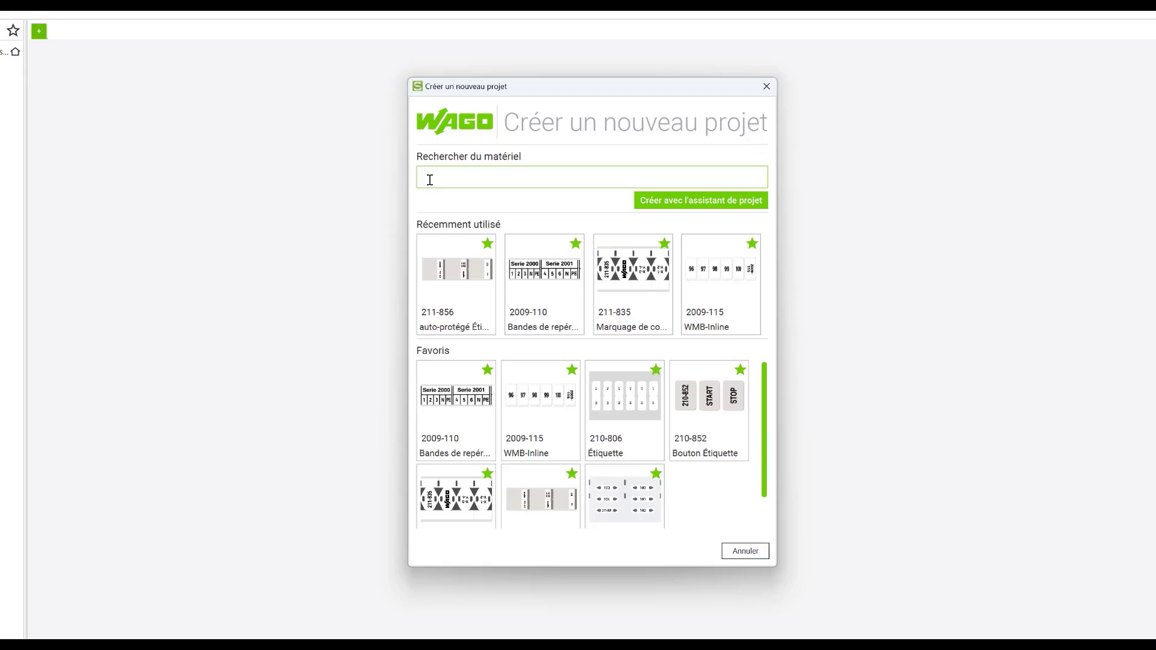
Find material 210-804, add it to the favourites and create a new project with it
type("210-804")
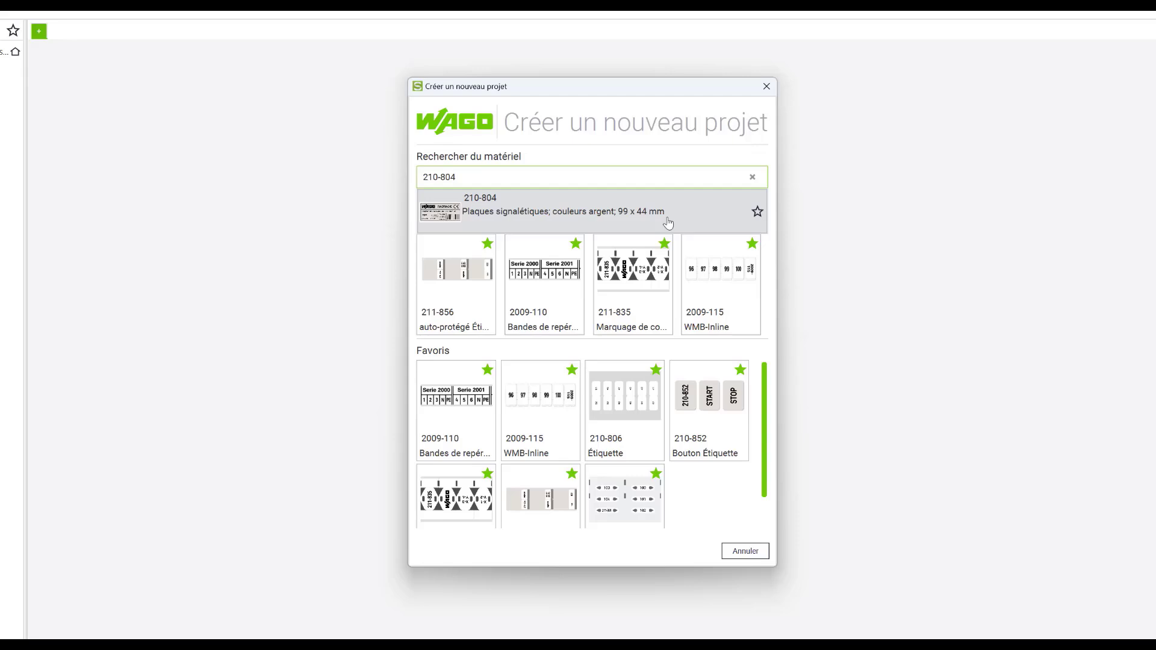
left_click(757, 213)
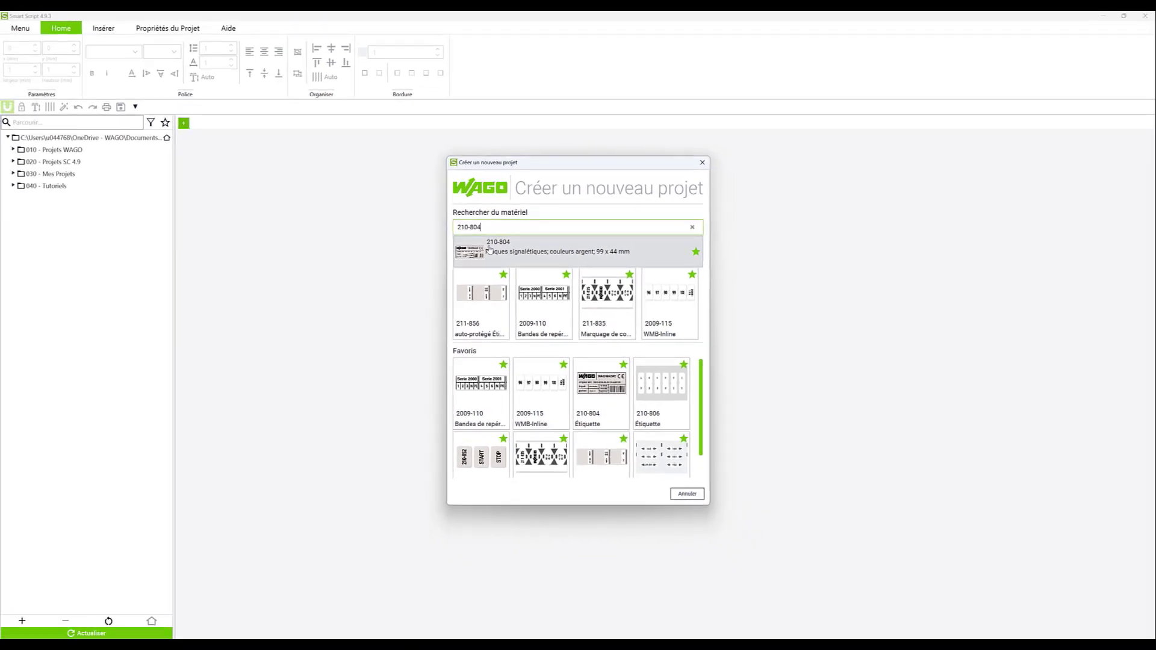
left_click(490, 251)
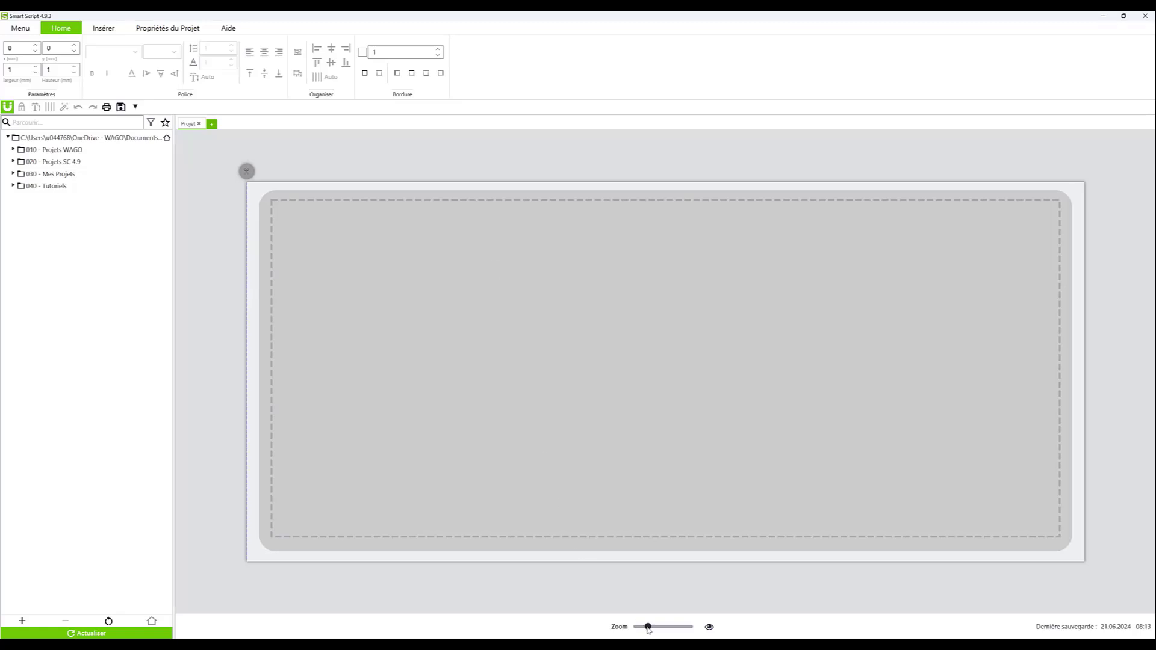
Insert a text field and place it in the plate's upper-left corner at about 42 × 19 mm
left_click_drag(648, 628, 642, 629)
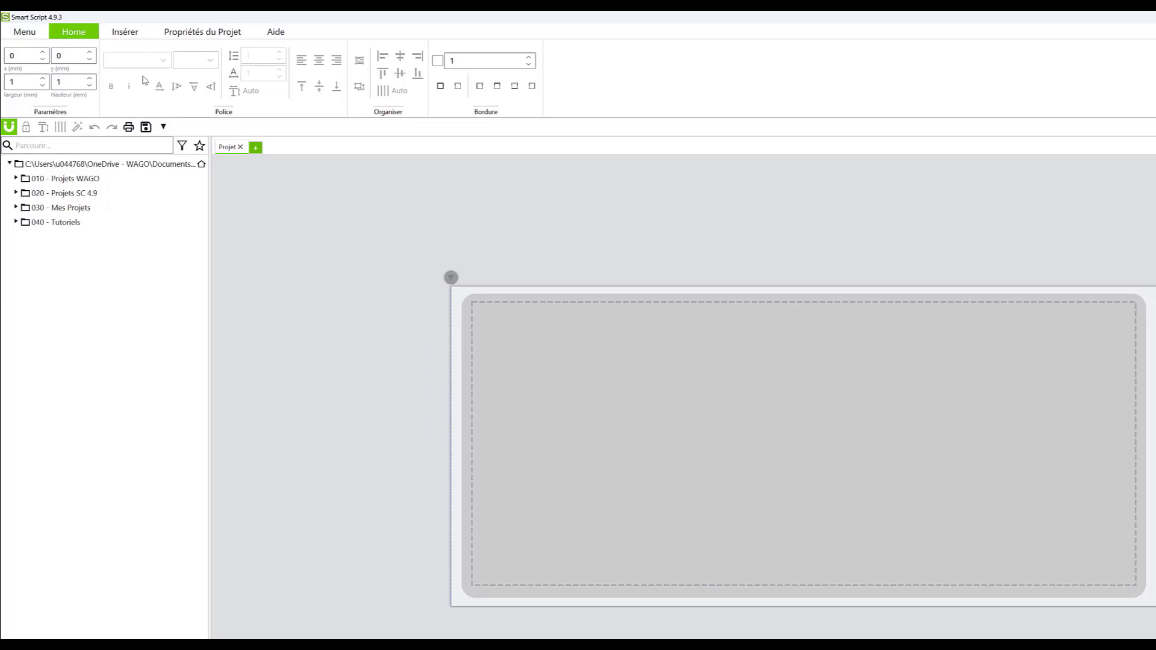
left_click(125, 34)
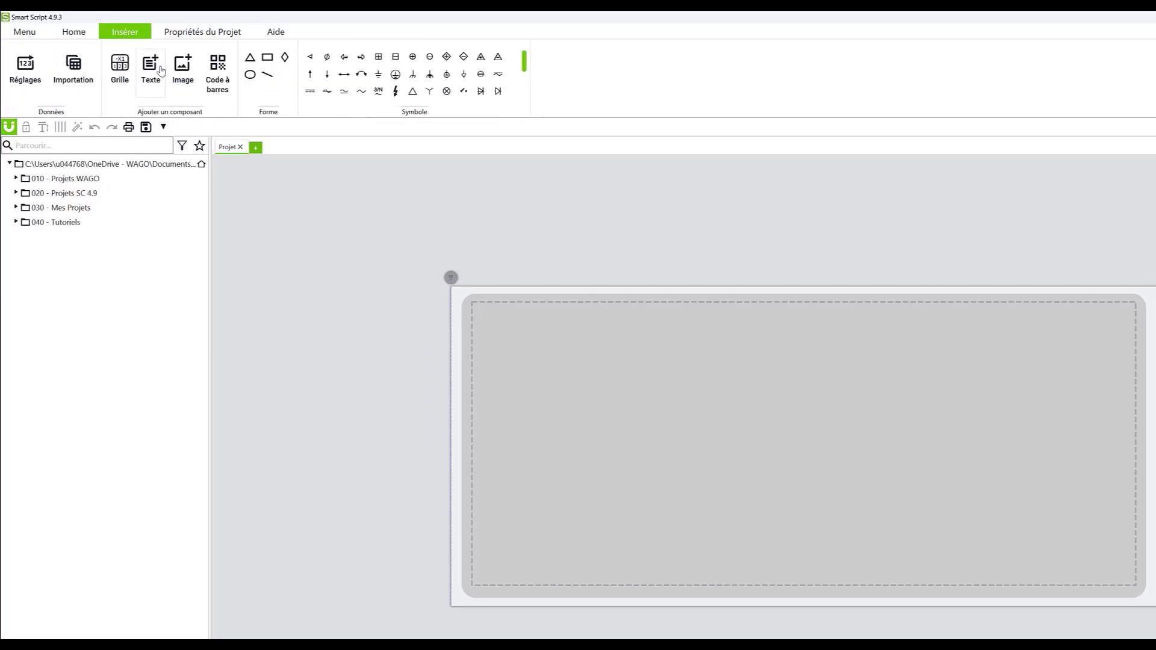
left_click(161, 71)
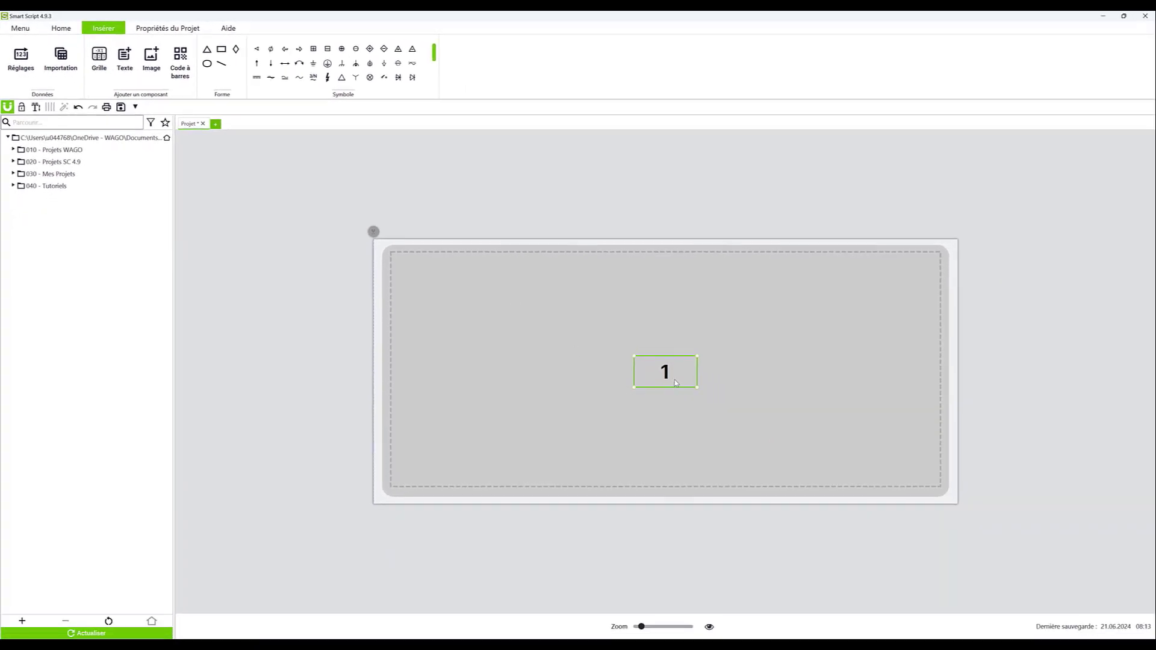
left_click(782, 194)
left_click(665, 370)
left_click_drag(665, 370, 429, 278)
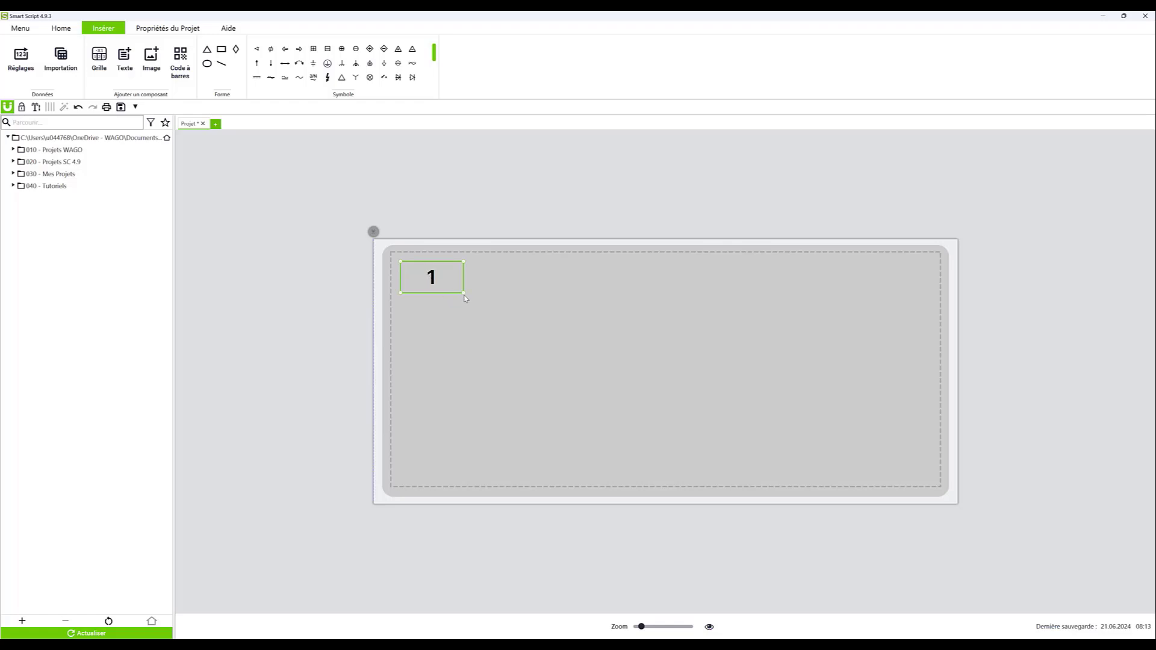
left_click_drag(465, 295, 624, 375)
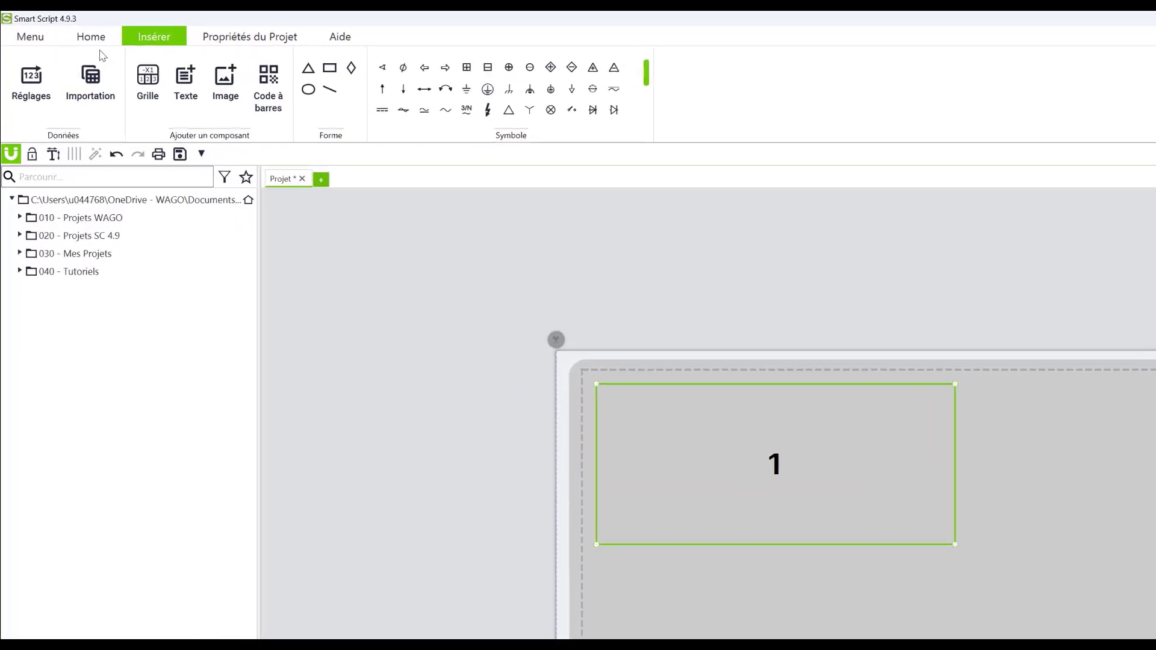
Set the text field's width to 40 mm and its height to 15 mm
left_click(99, 47)
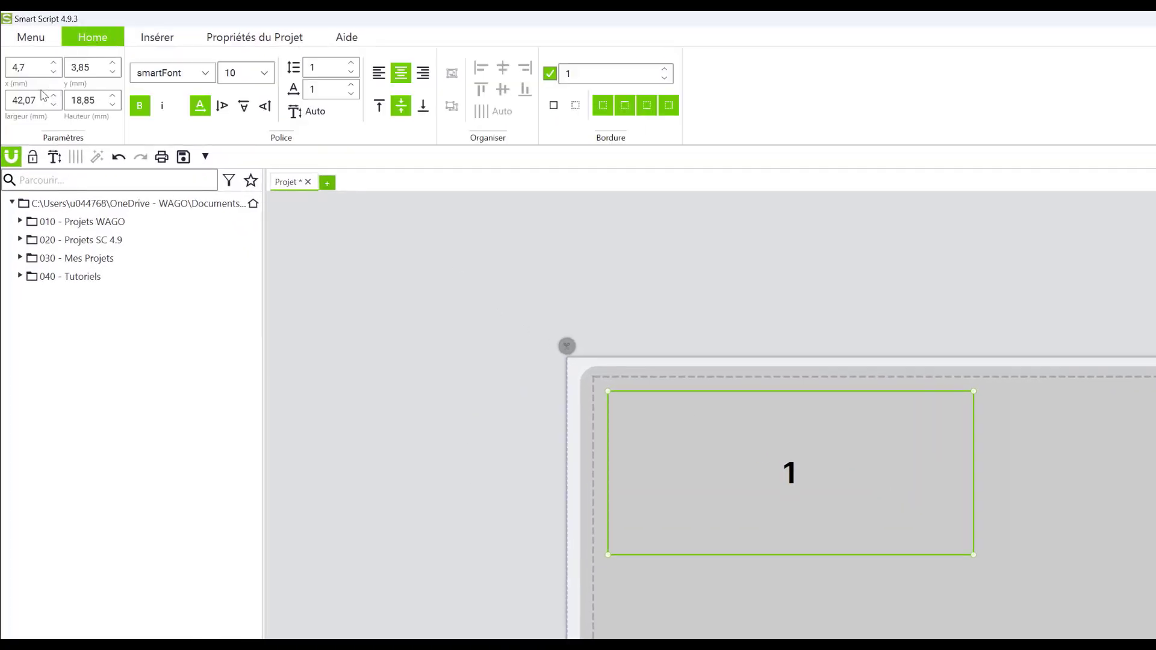
left_click_drag(41, 99, 3, 98)
type("40")
key("Return")
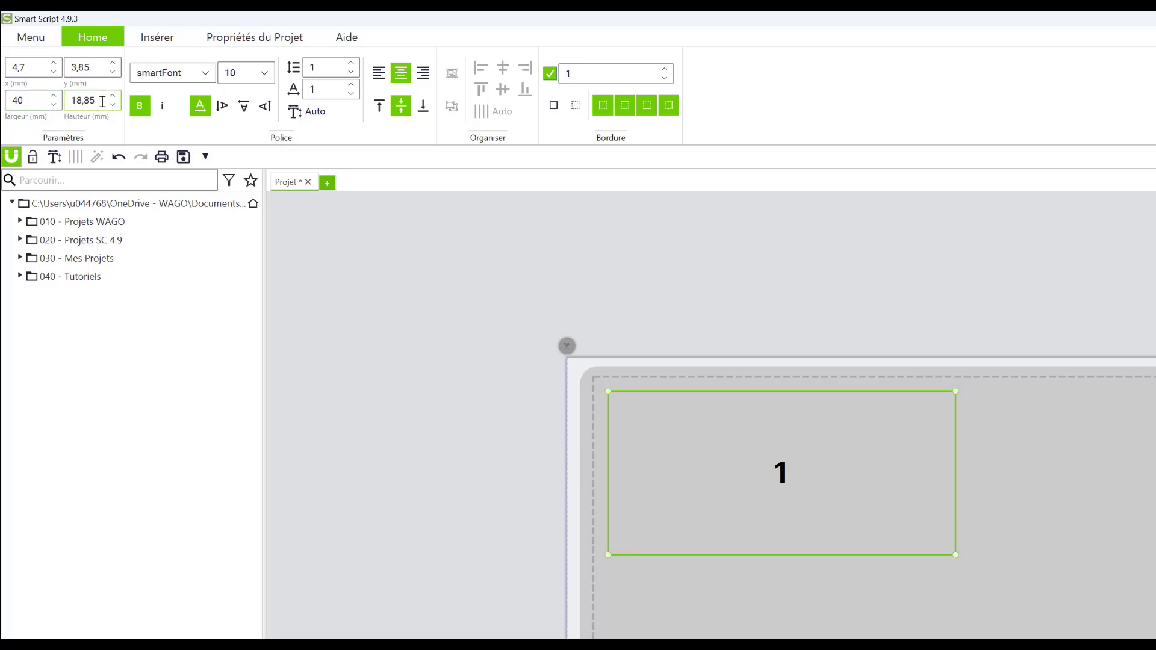
left_click_drag(102, 102, 31, 91)
type("15")
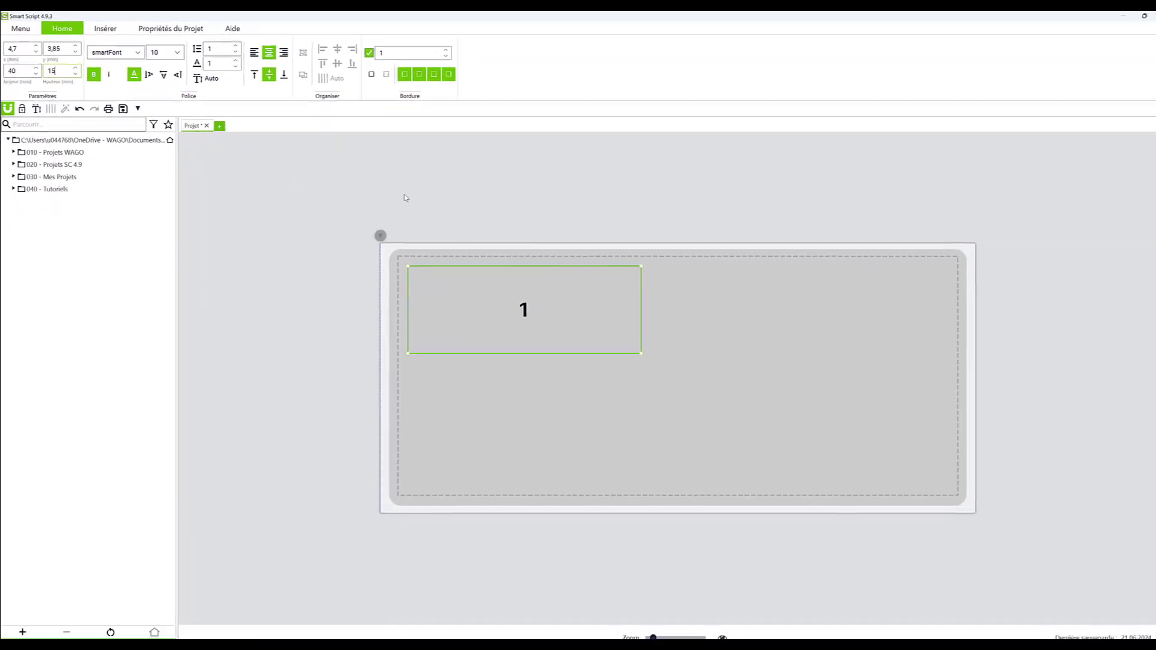
left_click(503, 185)
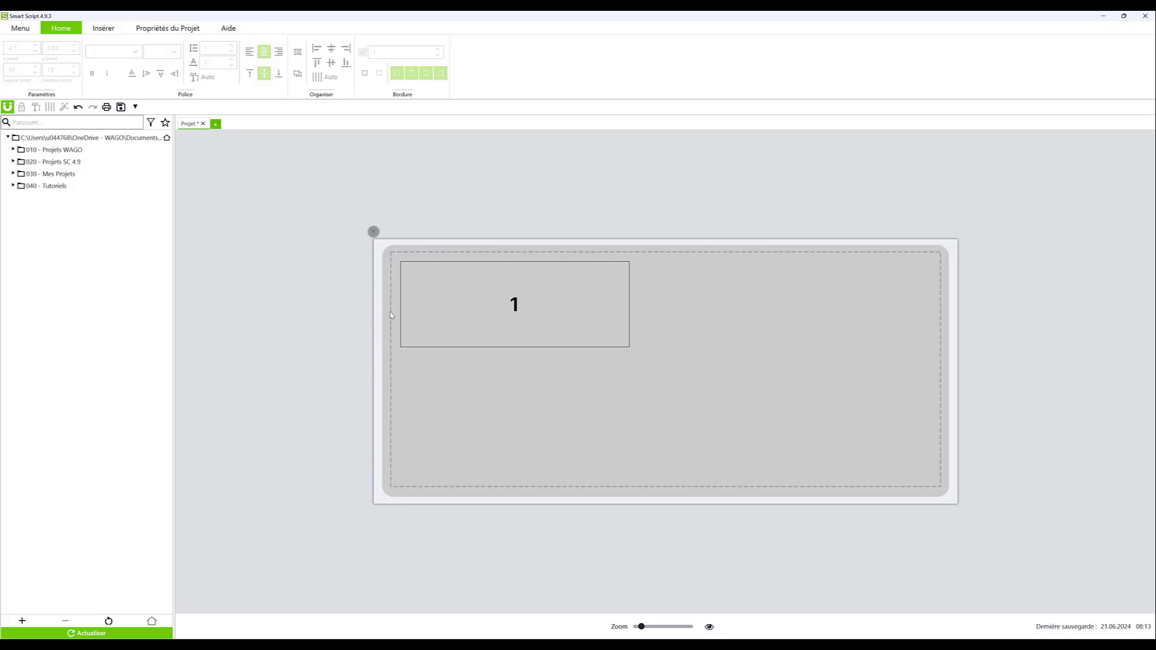
Set the text field's border thickness to 7 and switch its border off
left_click(499, 301)
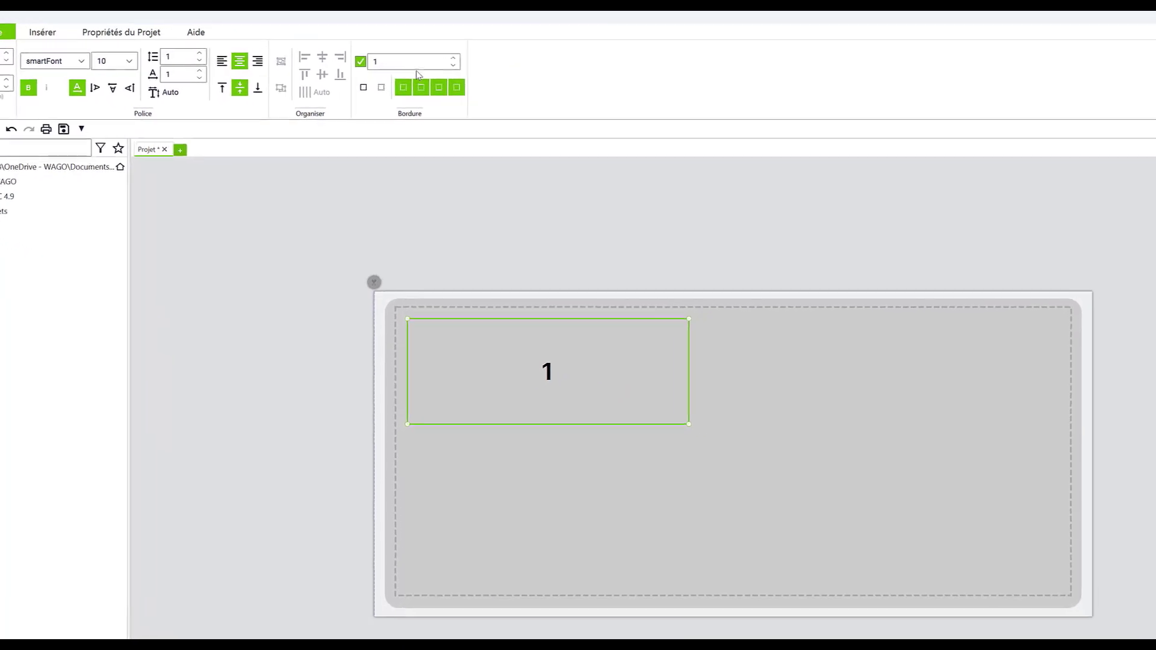
left_click(453, 58)
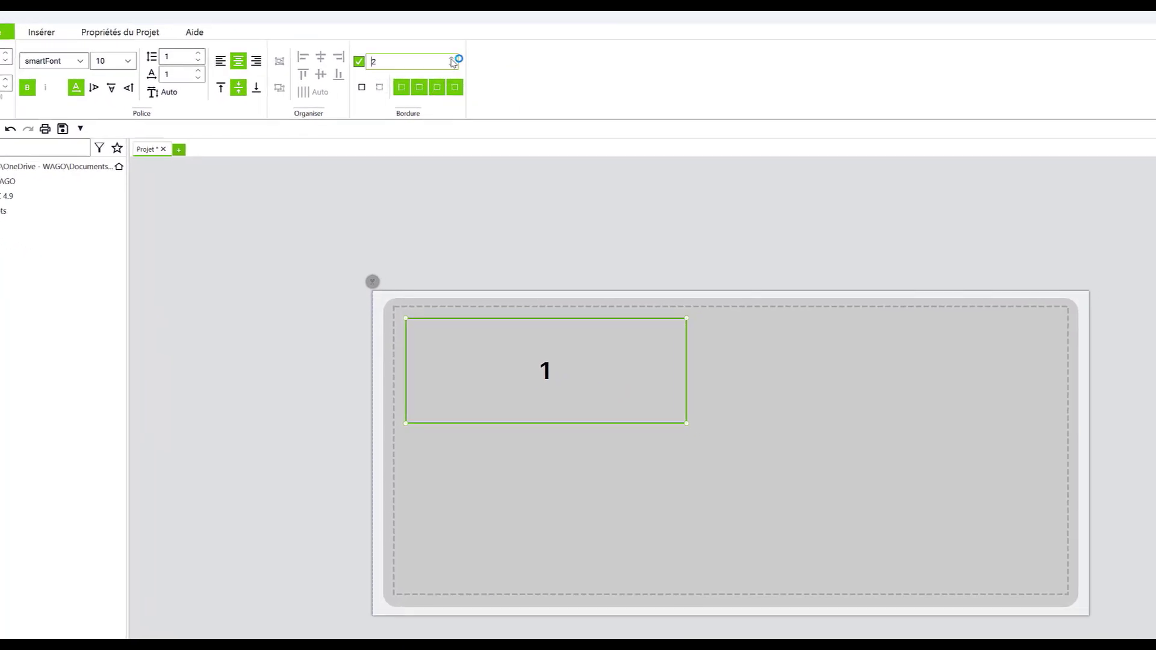
left_click(453, 59)
left_click(453, 59)
left_click(453, 59)
left_click(453, 59)
left_click(452, 59)
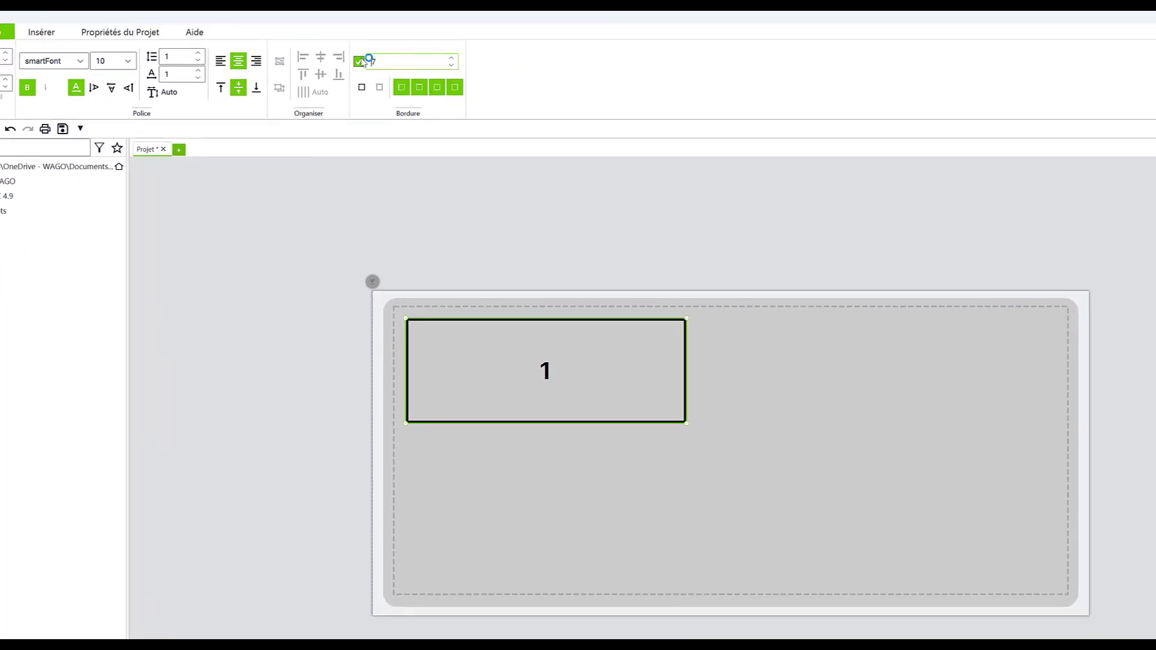
left_click(360, 62)
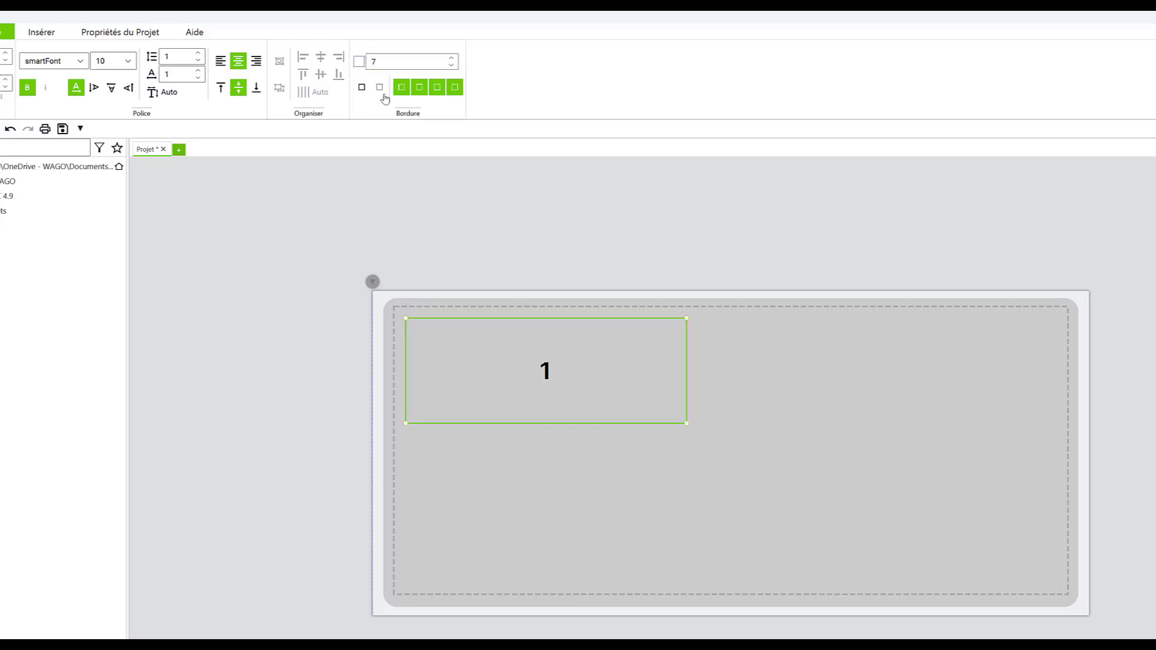
left_click(542, 202)
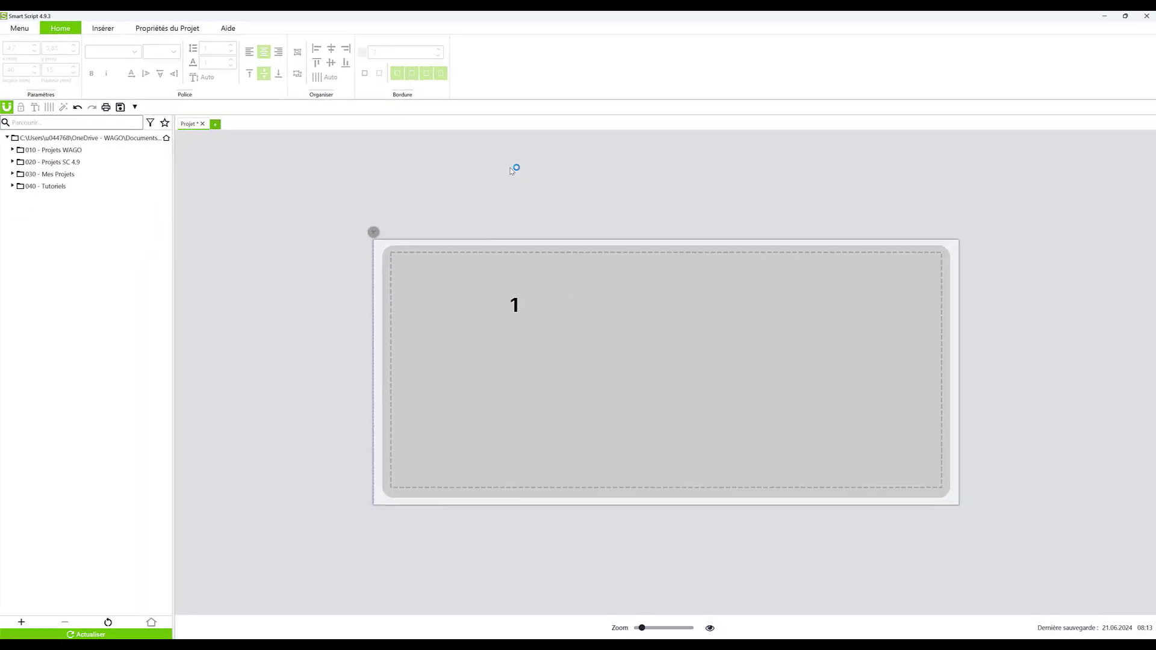
Replace the field's text with three lines: "TUTORIEL SMARTSCRIPT", "210-804" and "44 x 99 mm"
left_click(544, 339)
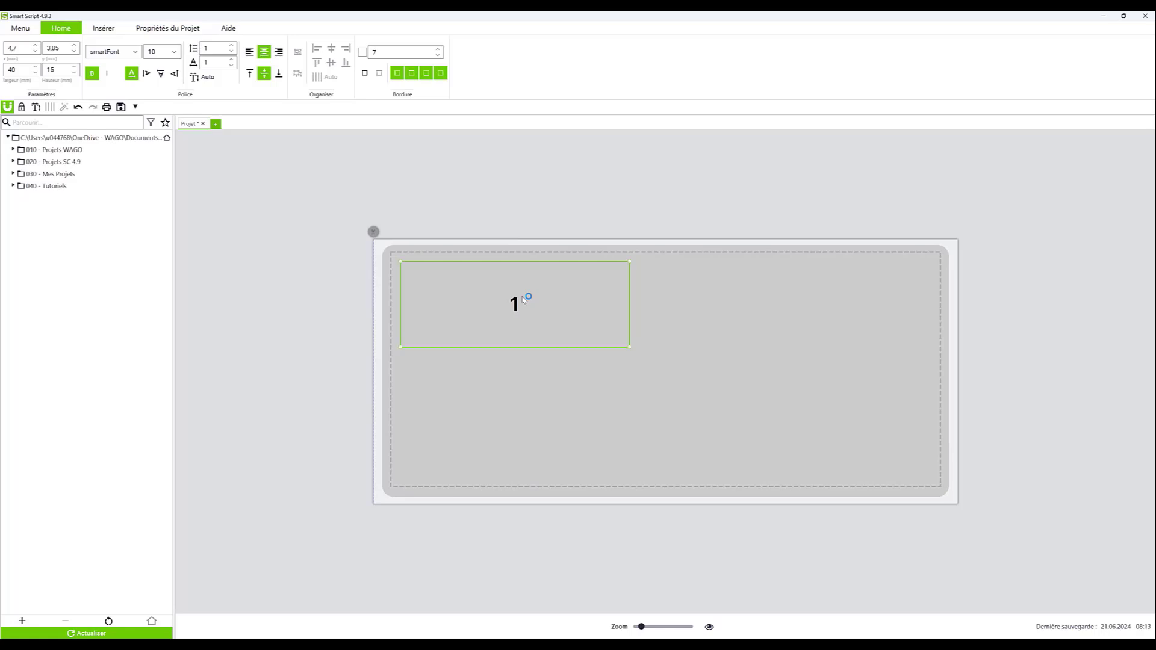
type("TUTORI")
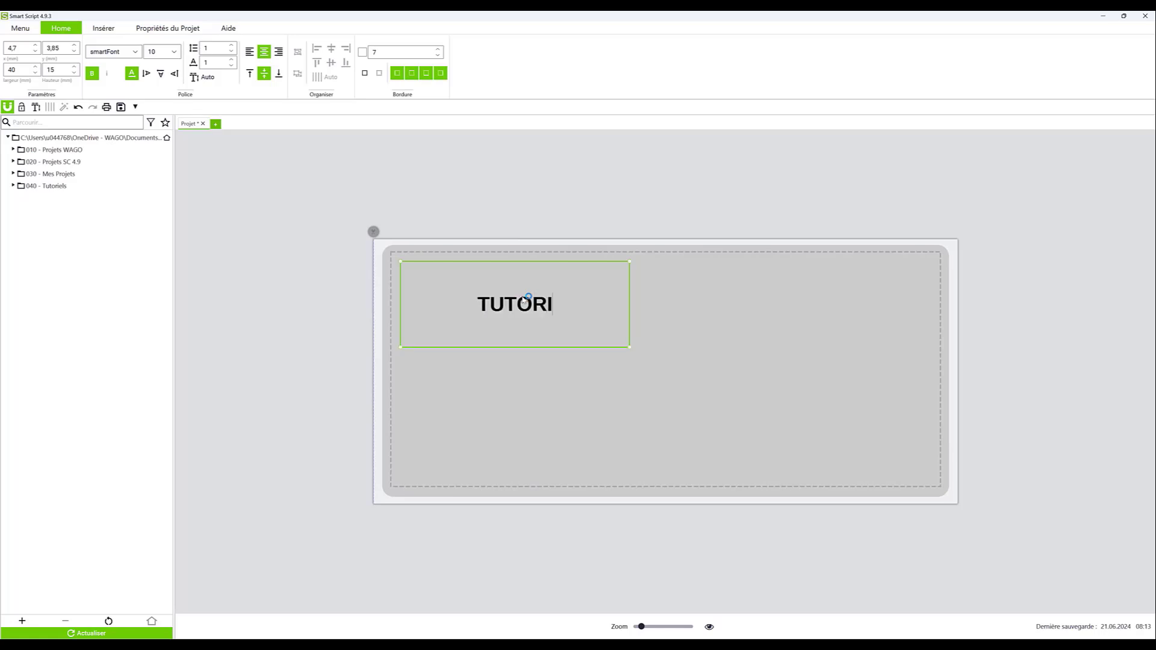
type("EL SMART")
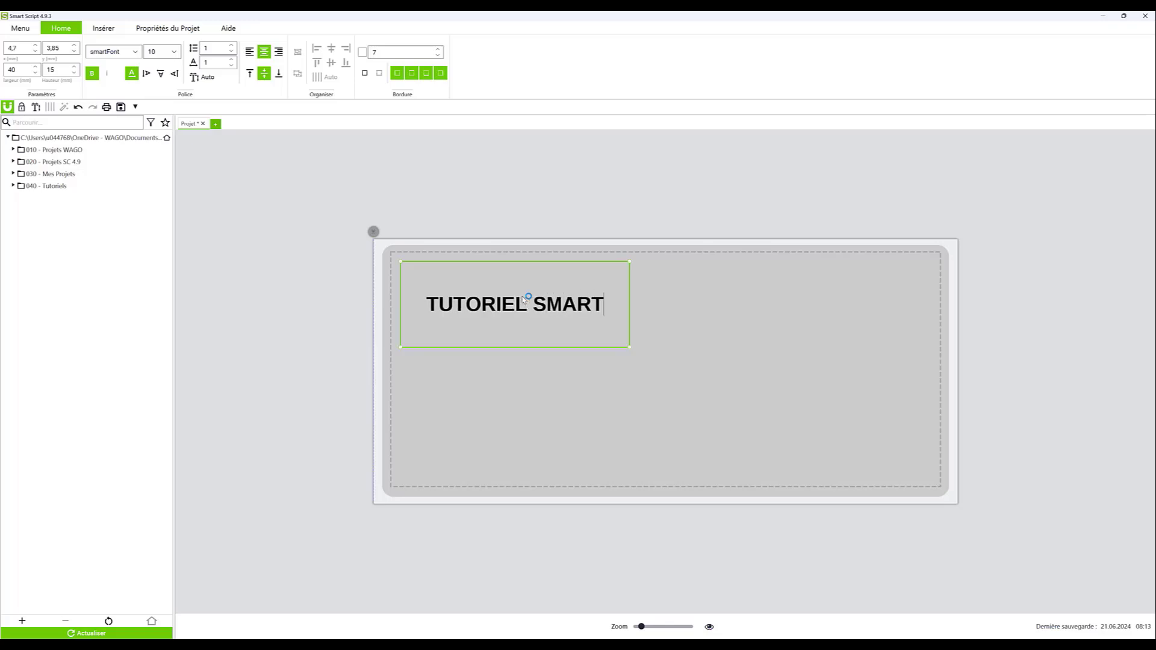
type("SCRIPT")
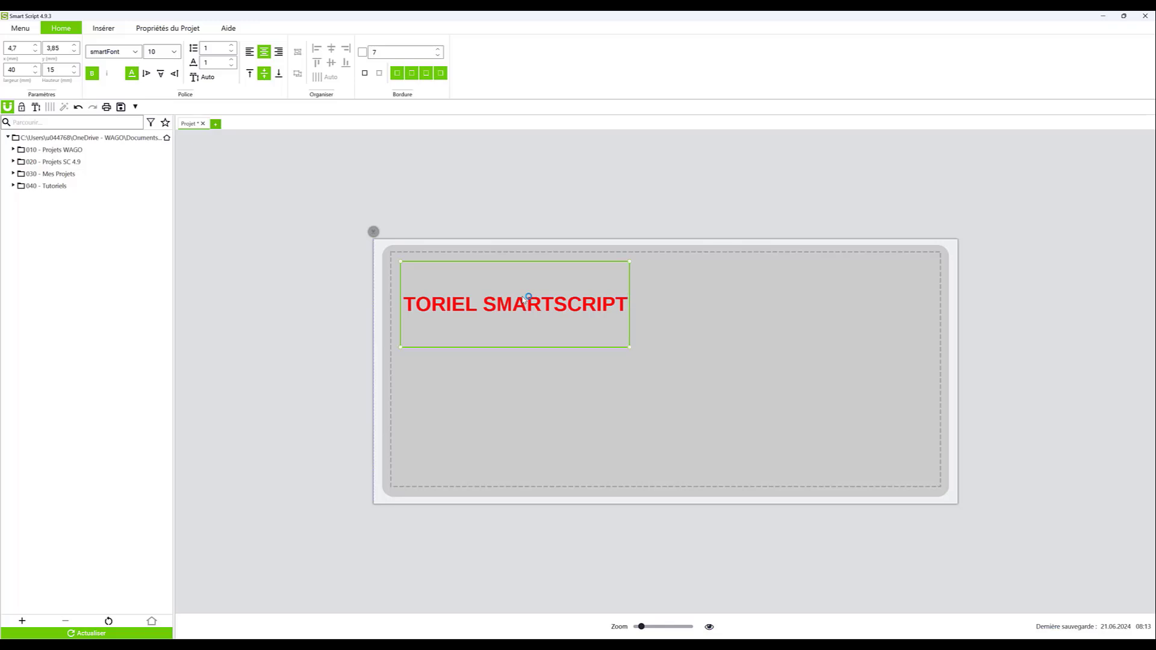
key("Return")
type("210-804")
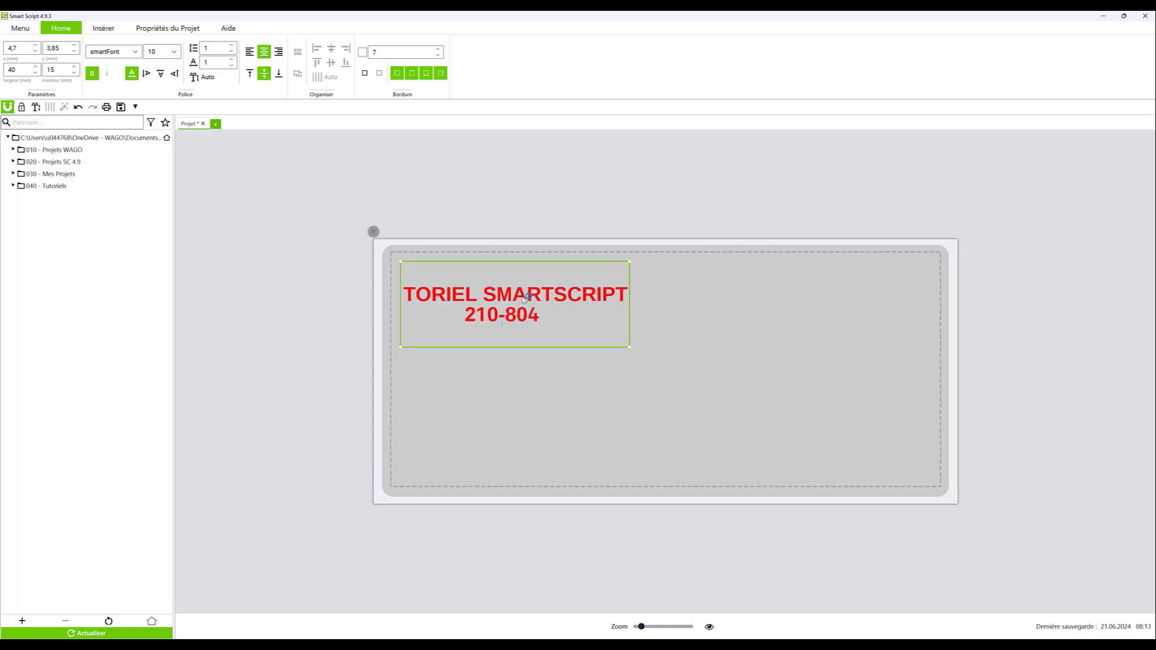
key("Return")
type("44 x 99")
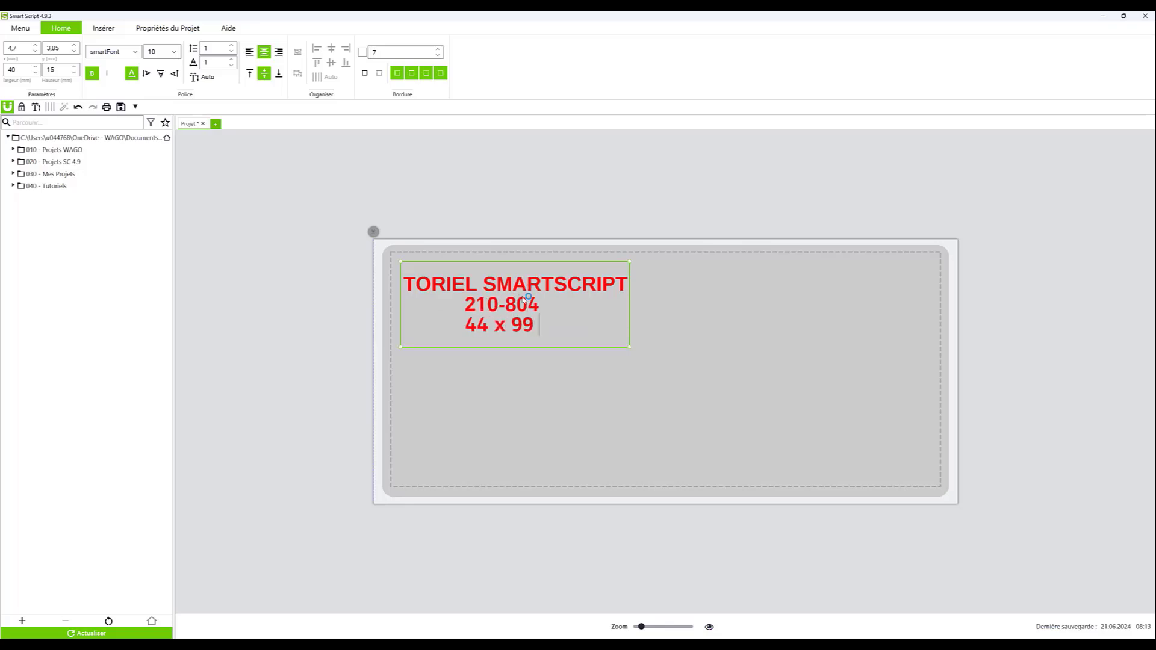
type(" mm")
left_click(555, 200)
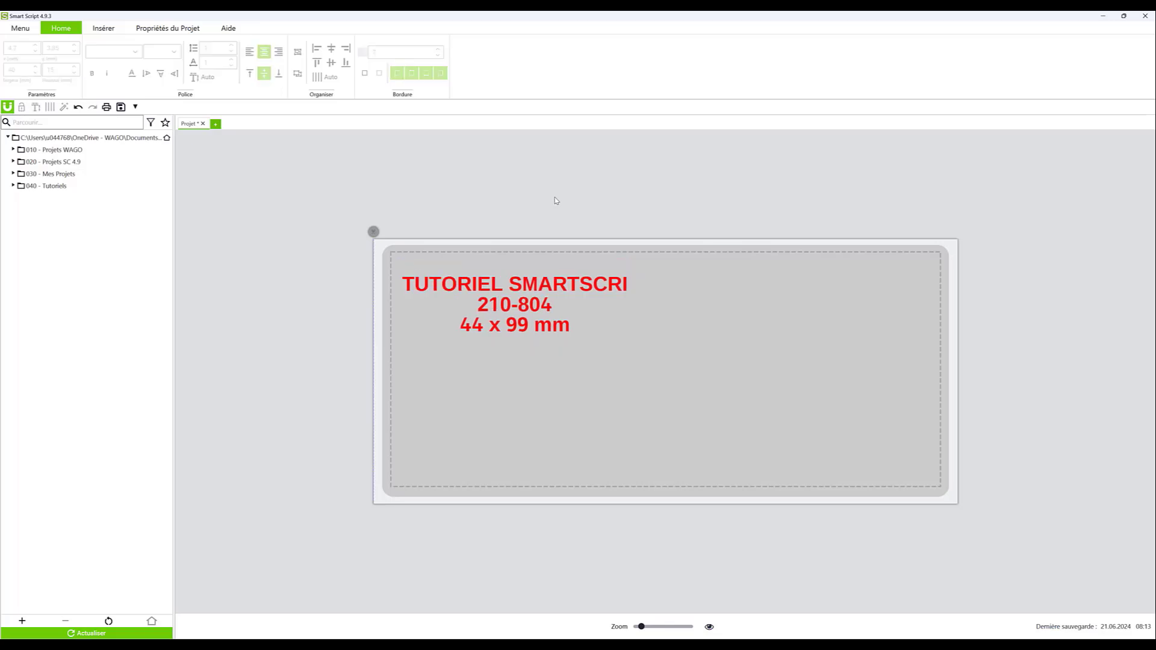
Try a width of 45 mm for the text field and set it back to 40 mm
left_click(521, 304)
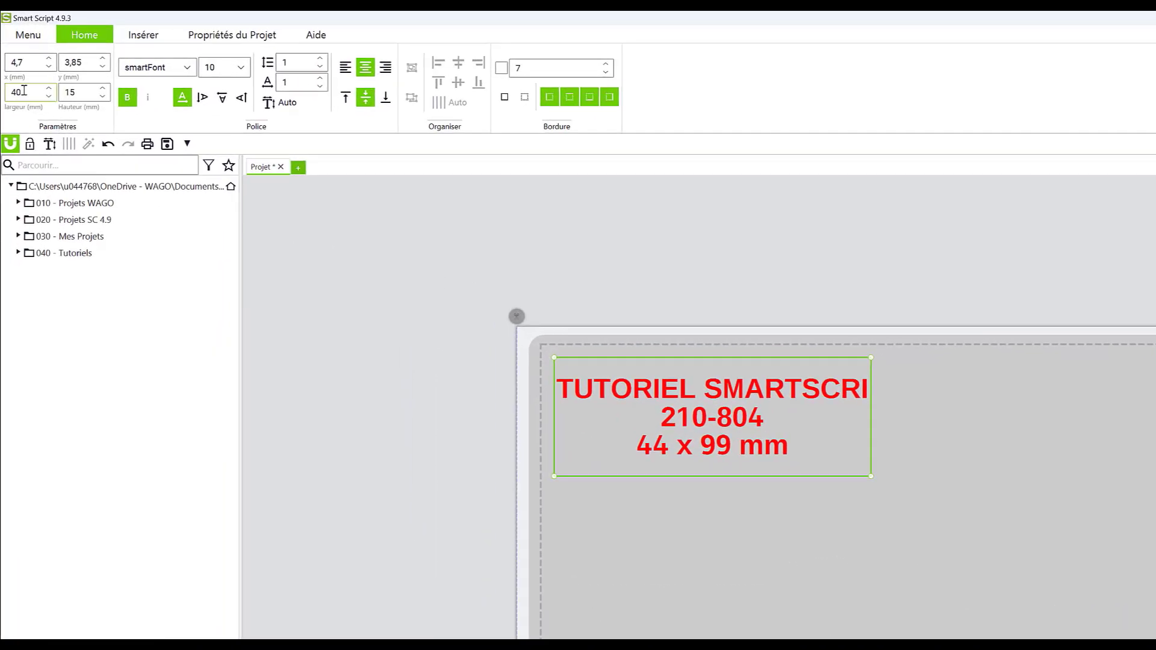
left_click_drag(23, 90, 3, 90)
type("45")
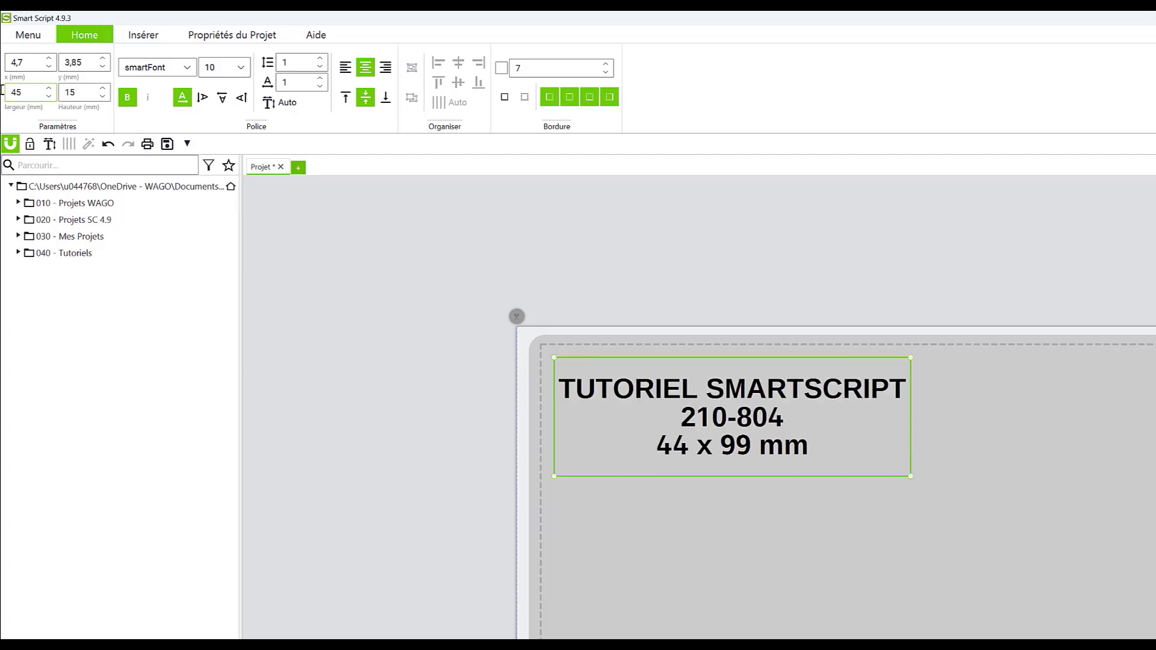
left_click_drag(29, 92, 4, 90)
type("40")
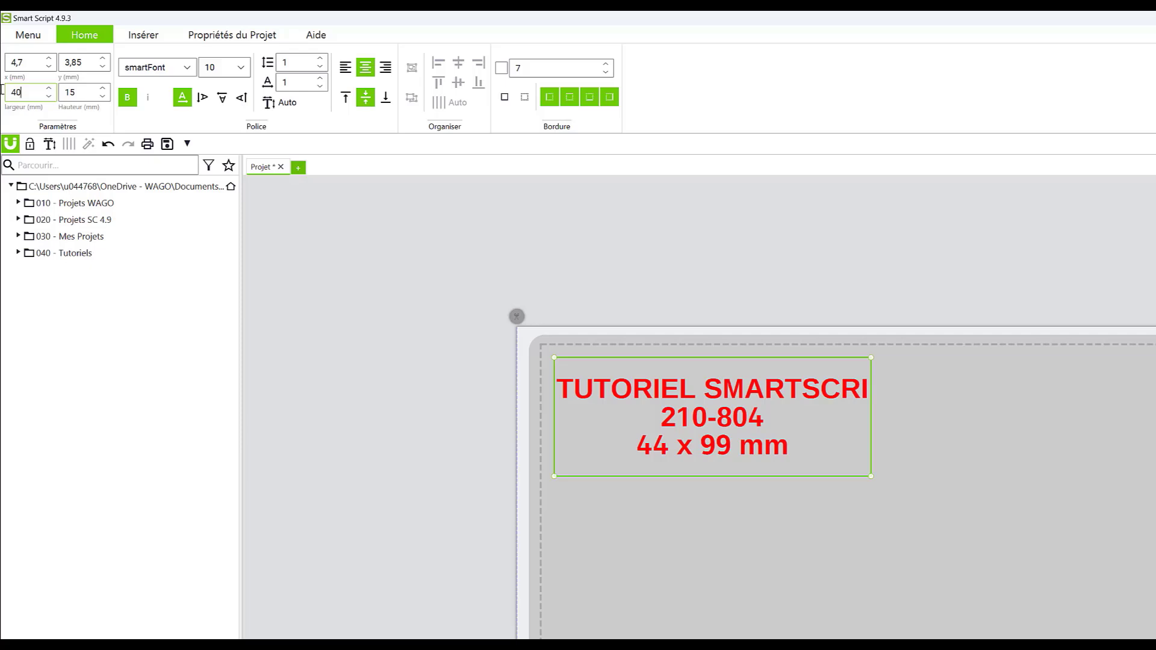
Try font size 8 for the text and set it back to 10
left_click(244, 71)
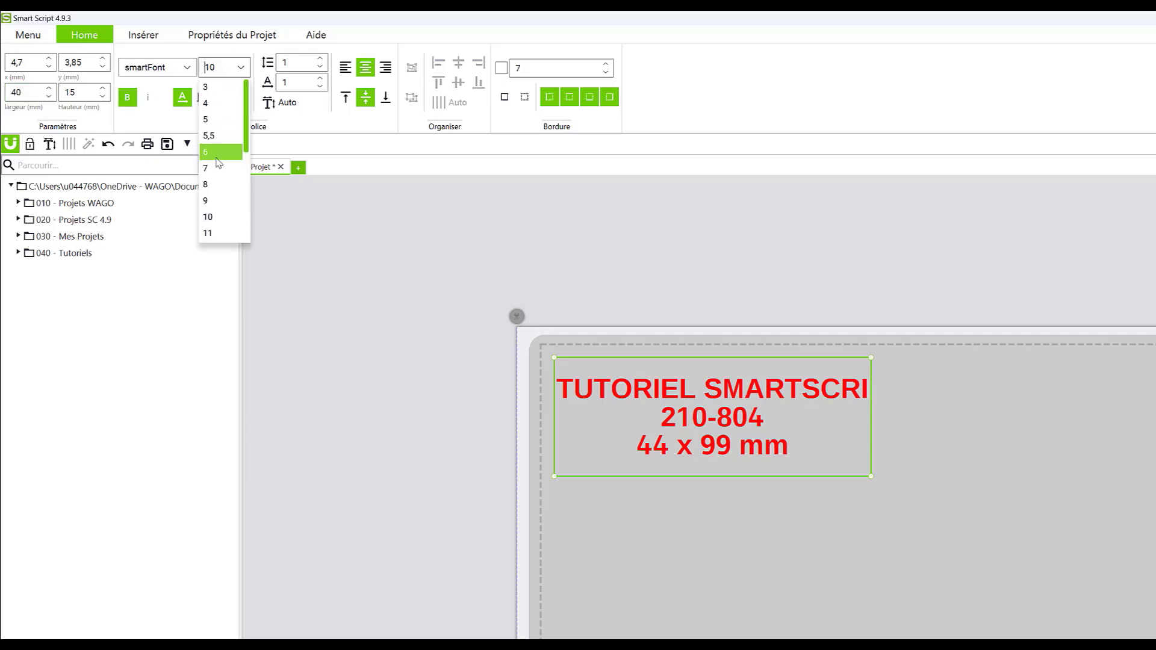
left_click(218, 187)
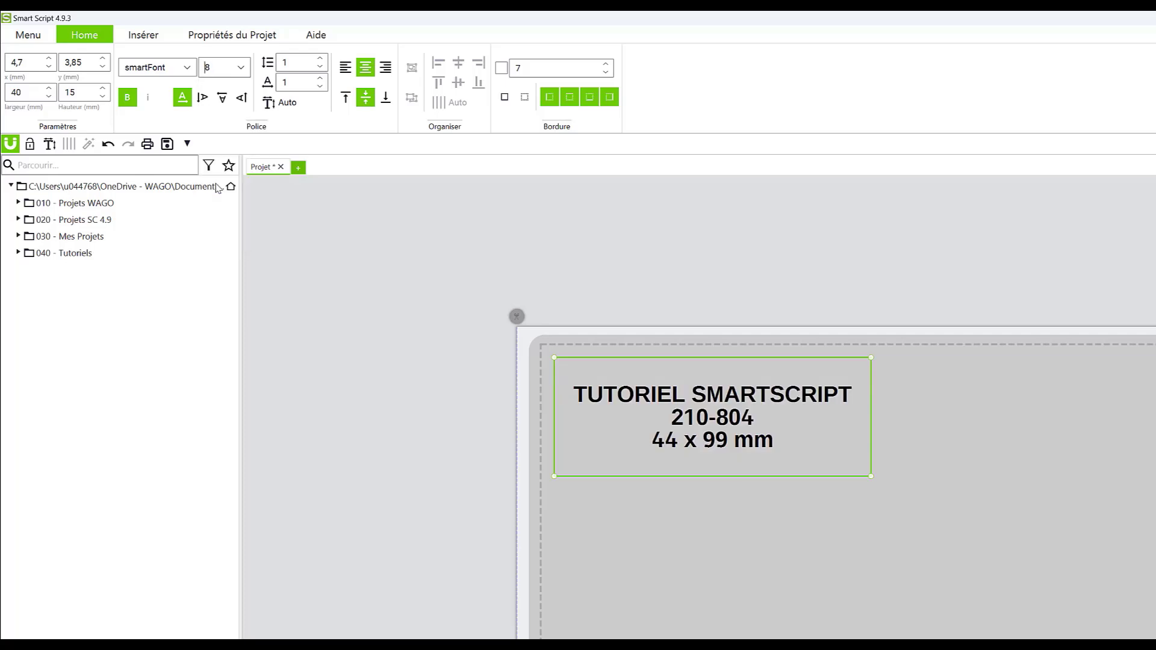
left_click(244, 70)
left_click(207, 220)
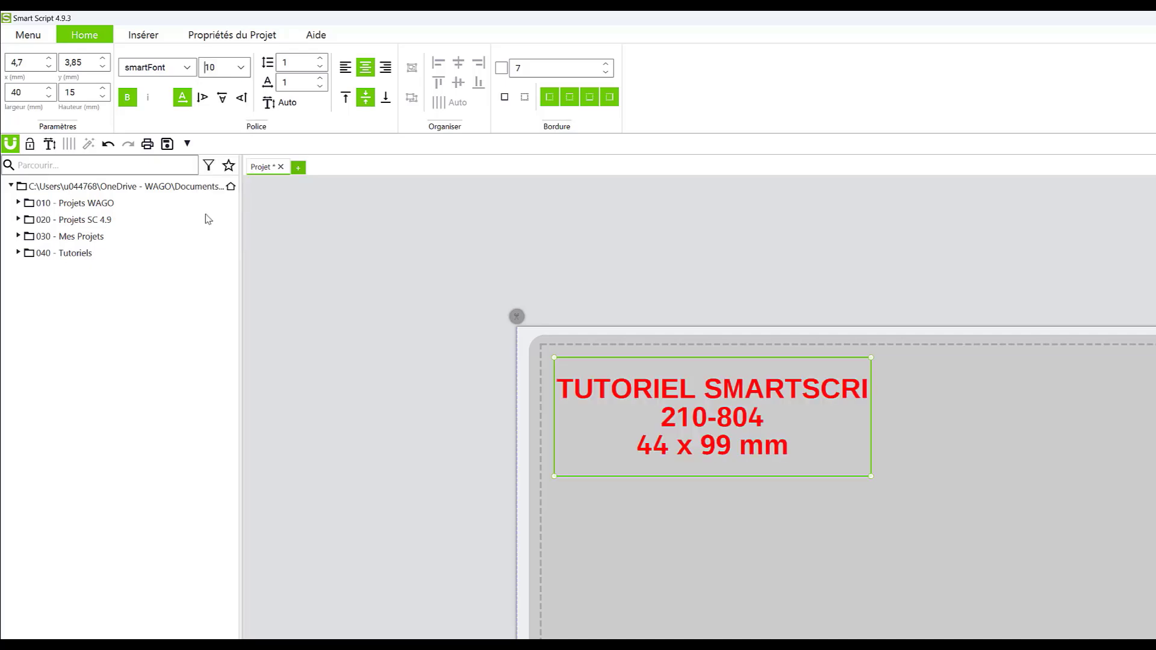
Reduce the character width factor of the text to 0,86 so the first line fits the field
left_click(319, 86)
left_click(320, 86)
left_click(319, 87)
left_click(320, 86)
left_click(319, 86)
left_click(319, 86)
left_click(320, 86)
left_click(320, 86)
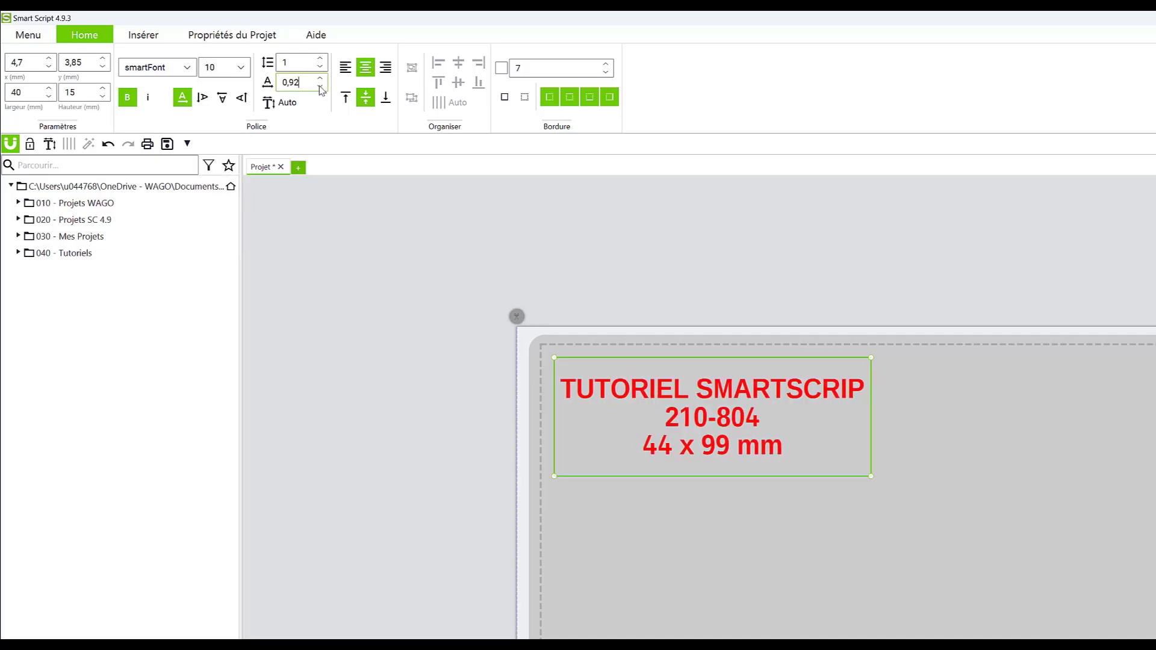
left_click(319, 86)
left_click(320, 86)
left_click(319, 86)
left_click(319, 86)
left_click(319, 86)
left_click(319, 86)
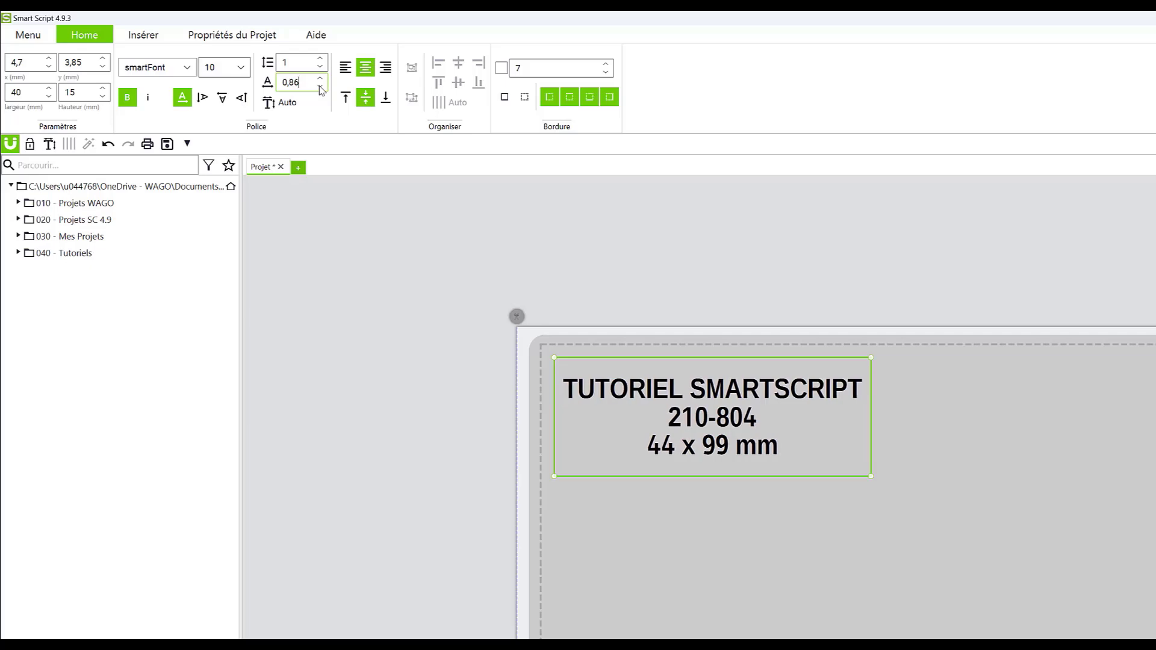
Reduce the line spacing of the three-line text to 0,6
left_click(323, 67)
left_click(323, 67)
left_click(323, 67)
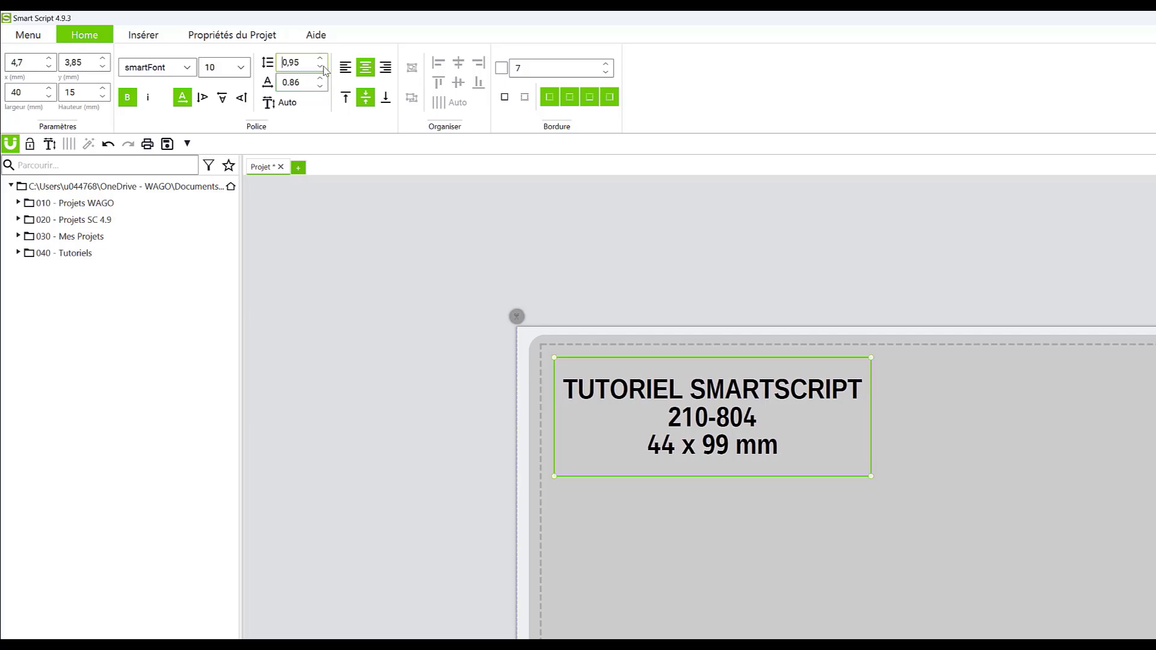
left_click(323, 67)
left_click(323, 67)
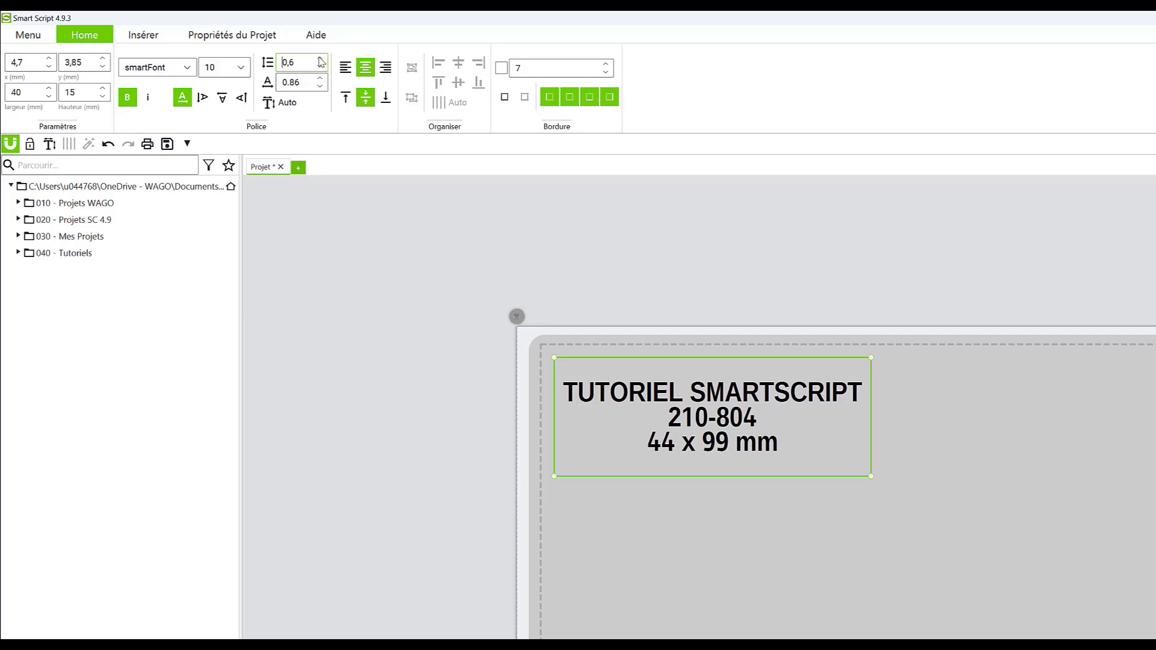
Increase the line spacing of the three-line text to 1,05
left_click(321, 59)
left_click(321, 59)
left_click(320, 59)
left_click(320, 59)
left_click(320, 59)
left_click(320, 59)
left_click(320, 59)
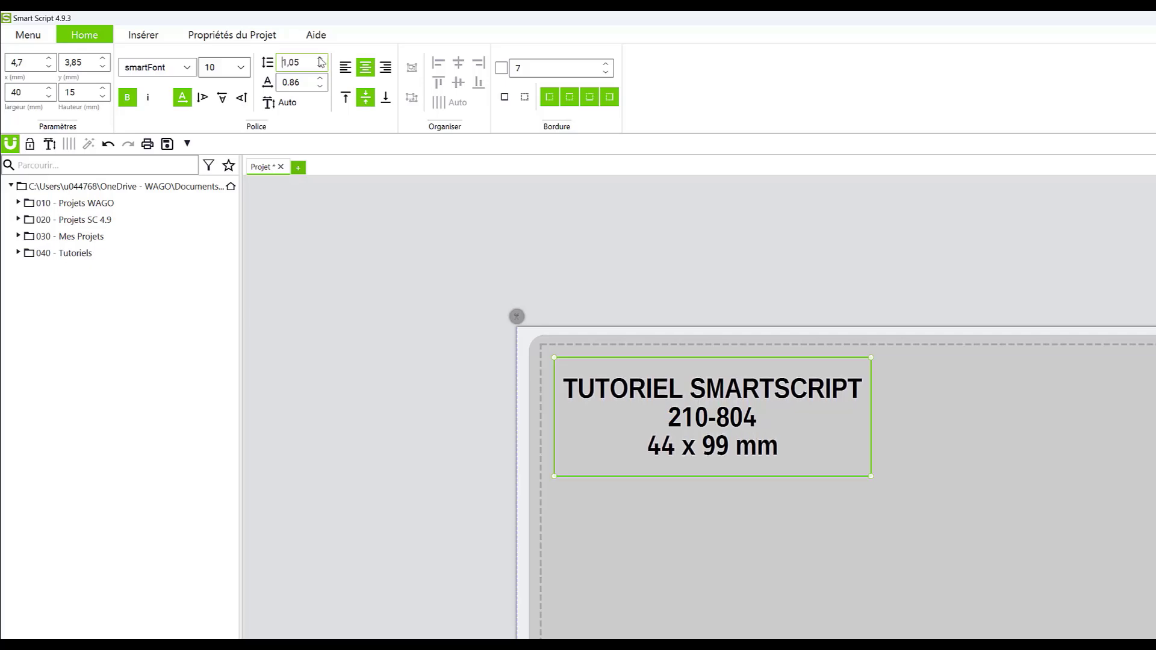
Reset both the line spacing and the character width factor of the three-line text to 1
left_click(320, 68)
left_click(308, 82)
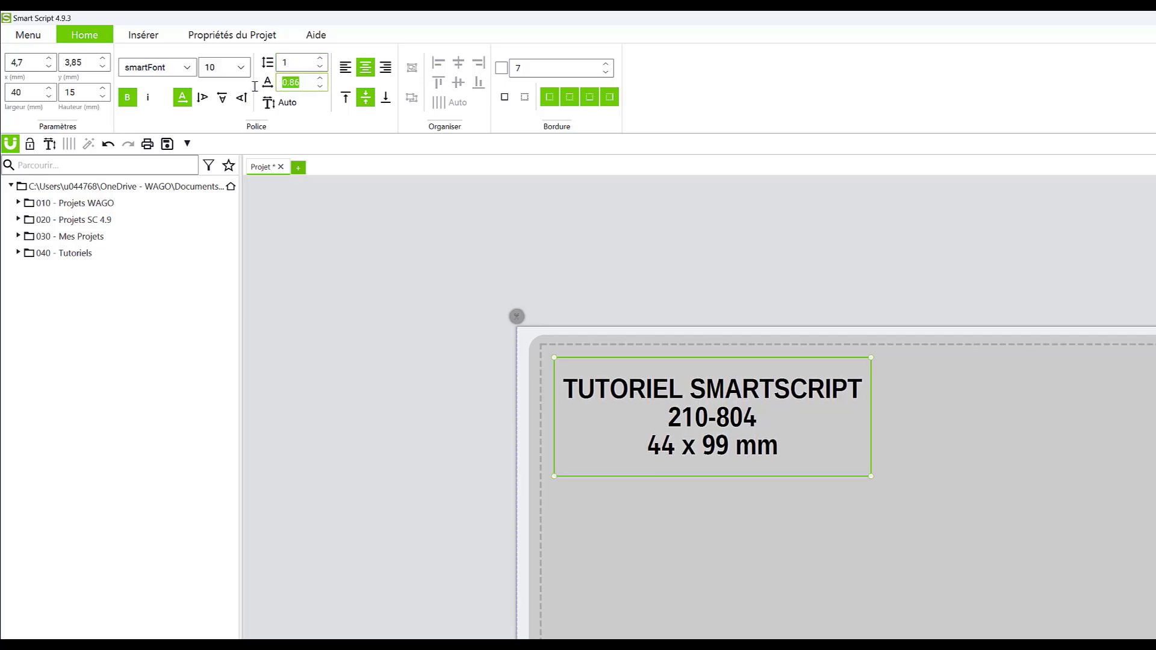
type("1")
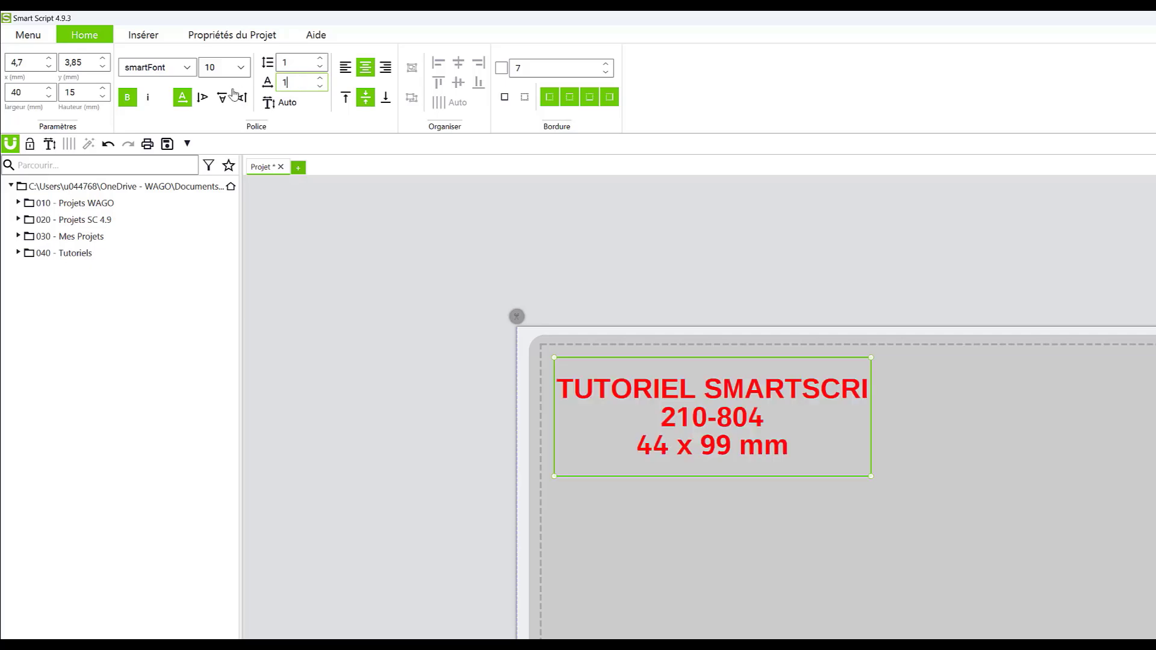
Widen the three-line text field to 45 mm and deselect it
left_click(27, 93)
type("45")
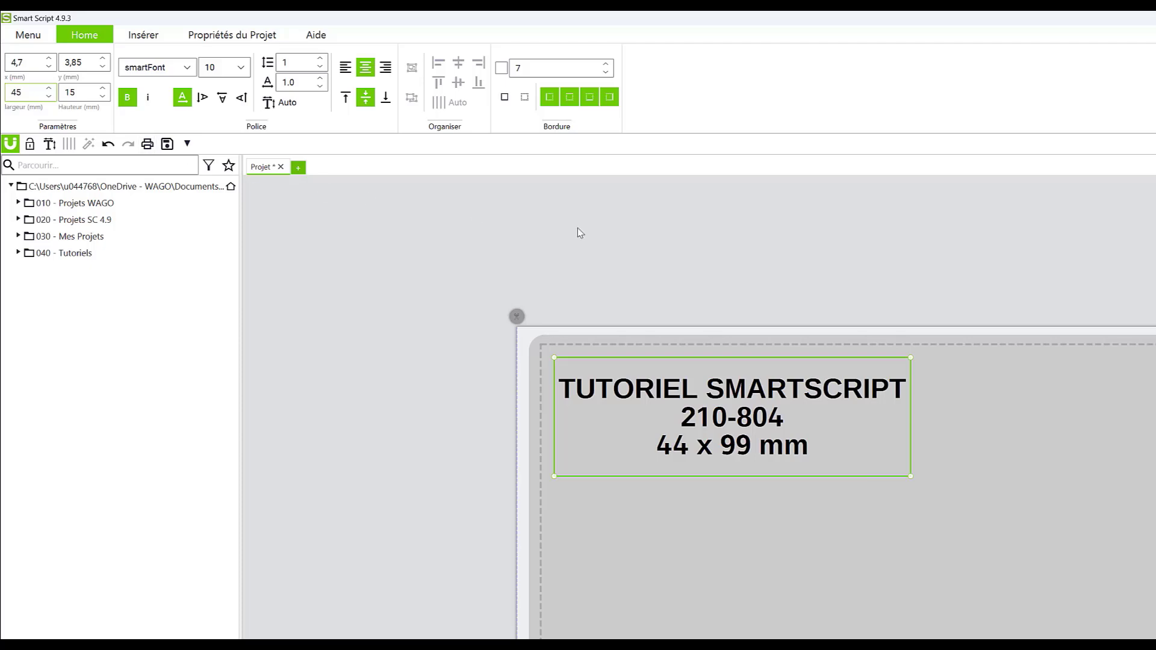
left_click(596, 236)
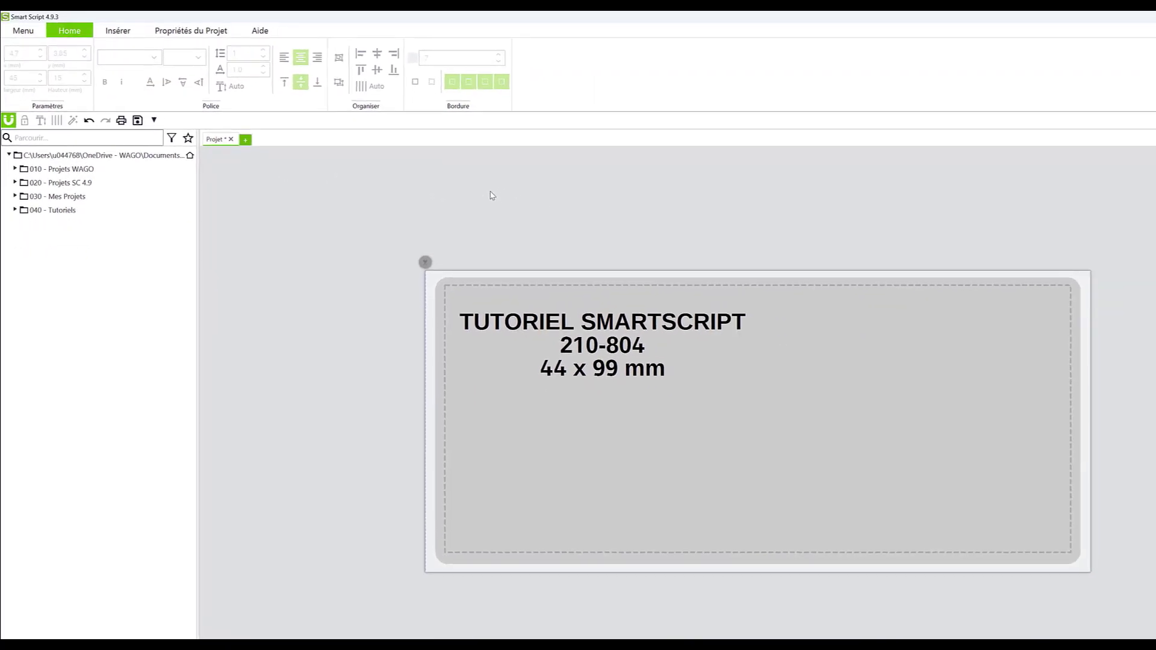
Insert a new text field and place it below the three-line text
left_click(119, 33)
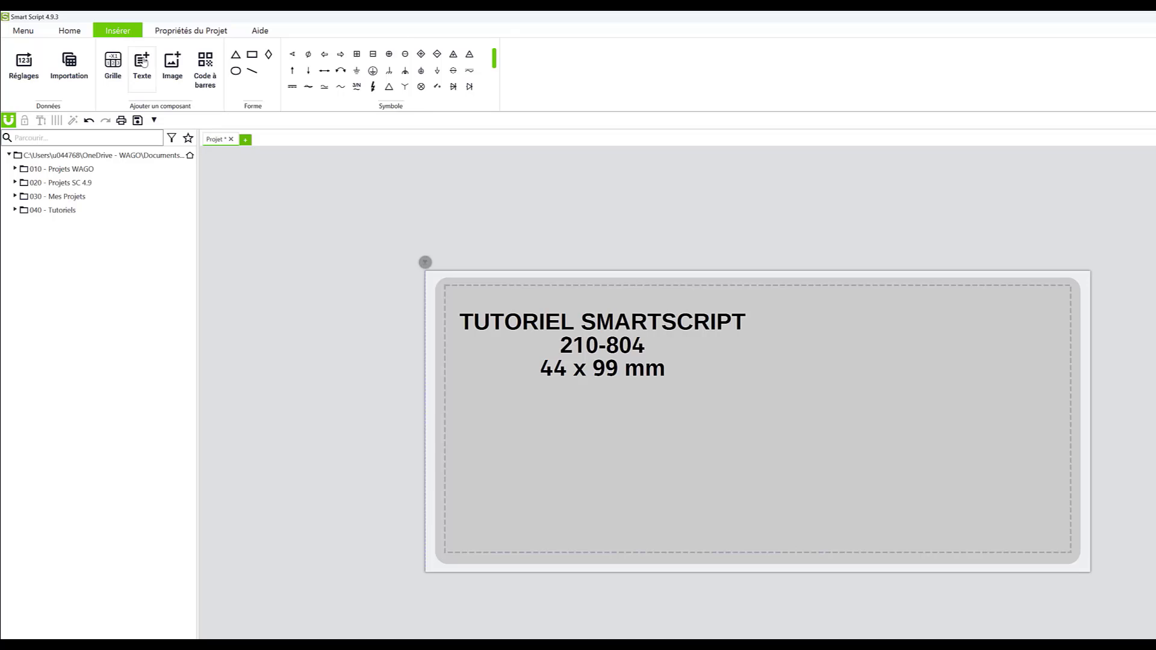
left_click(142, 61)
left_click_drag(758, 426, 514, 440)
left_click(401, 432)
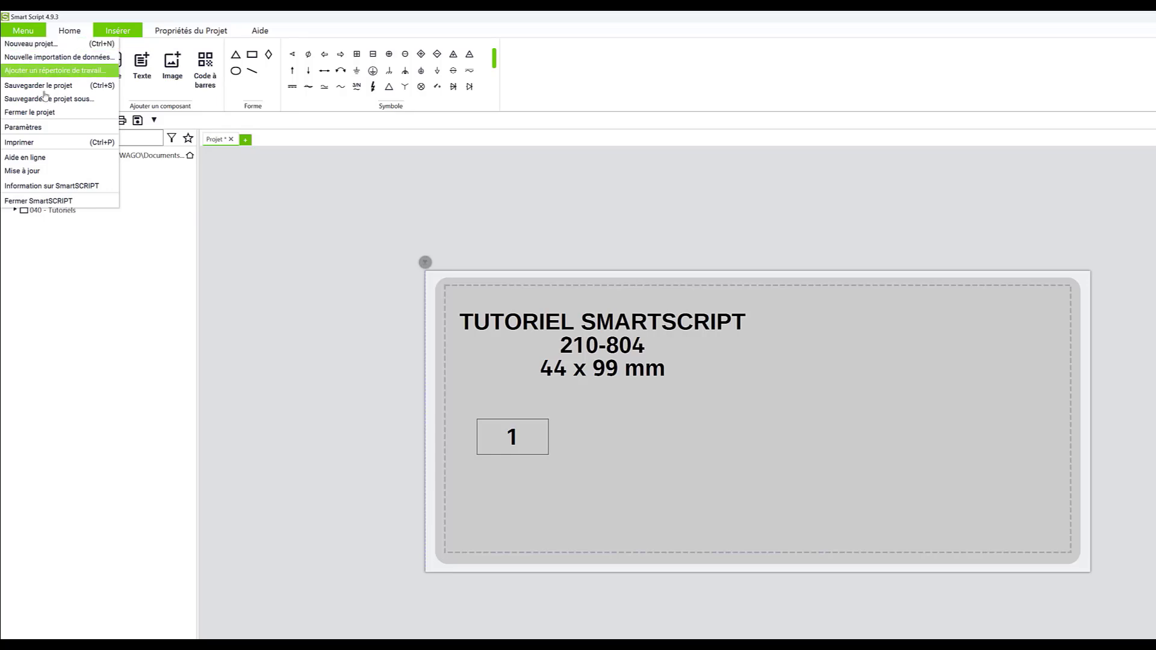
Turn off the default border for the Texte tool in the Éditeur settings and apply the change
left_click(56, 131)
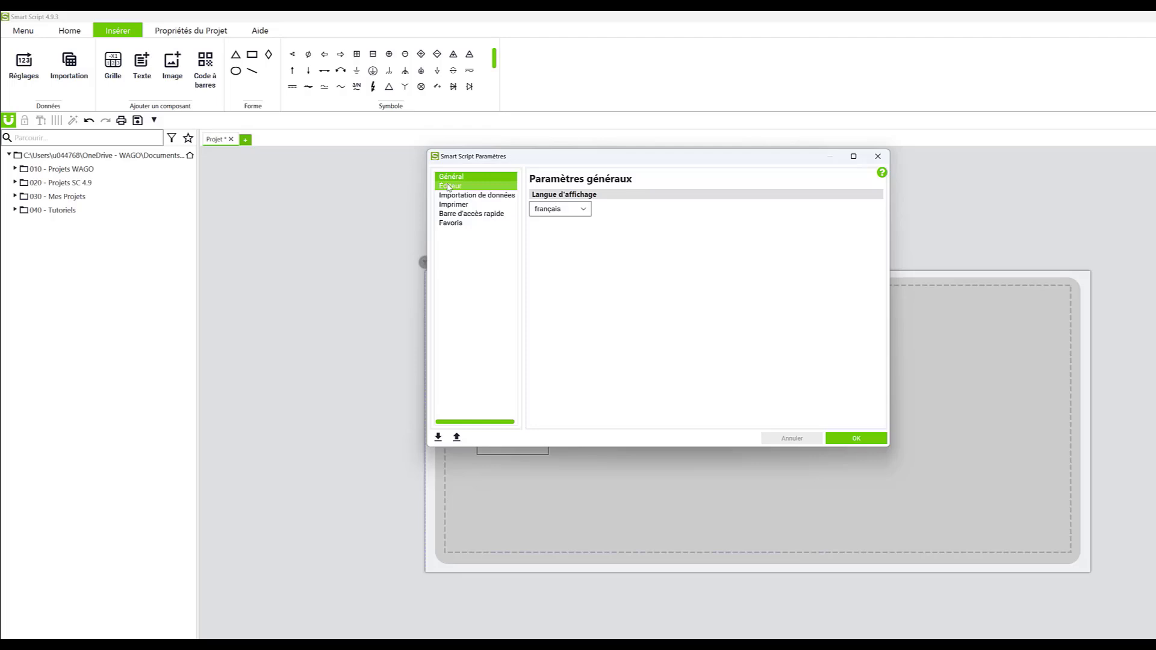
left_click(448, 187)
scroll(685, 371, "down", 2)
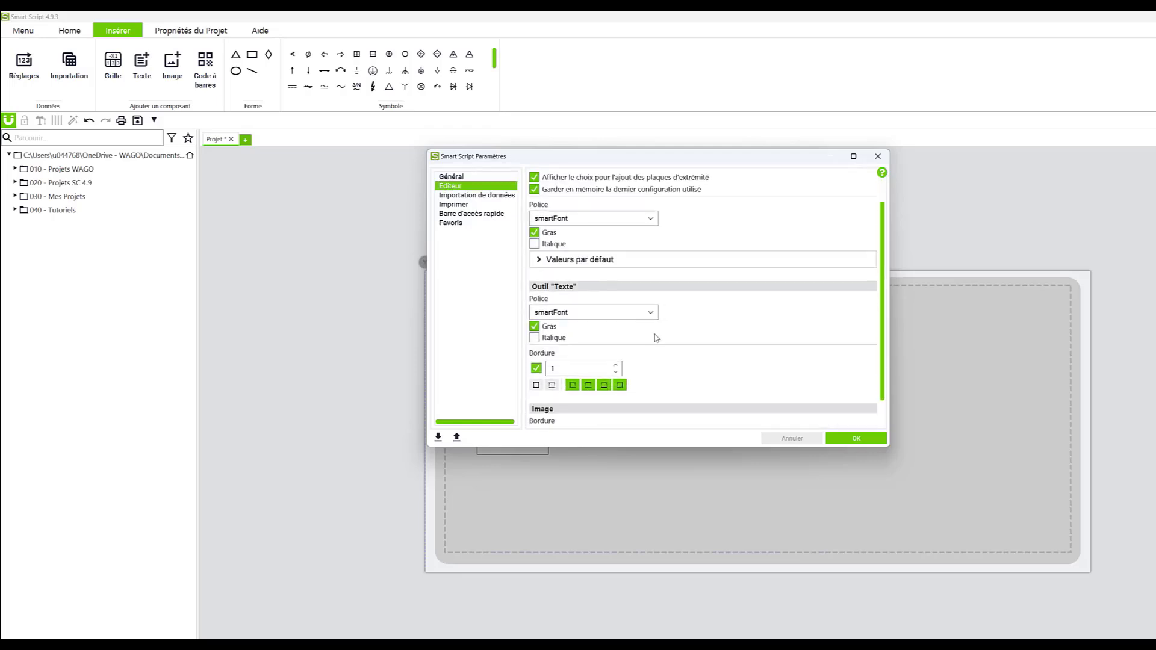
left_click(537, 369)
left_click(863, 443)
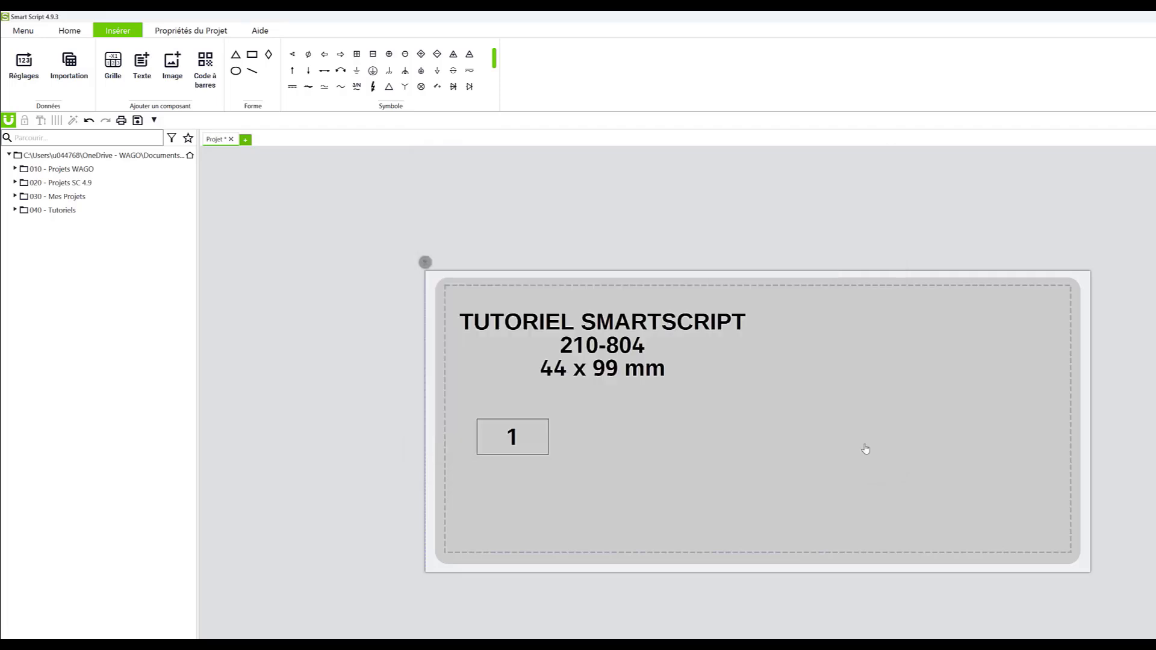
Insert a borderless text field below the bordered "1" field, then delete the bordered one
left_click(142, 66)
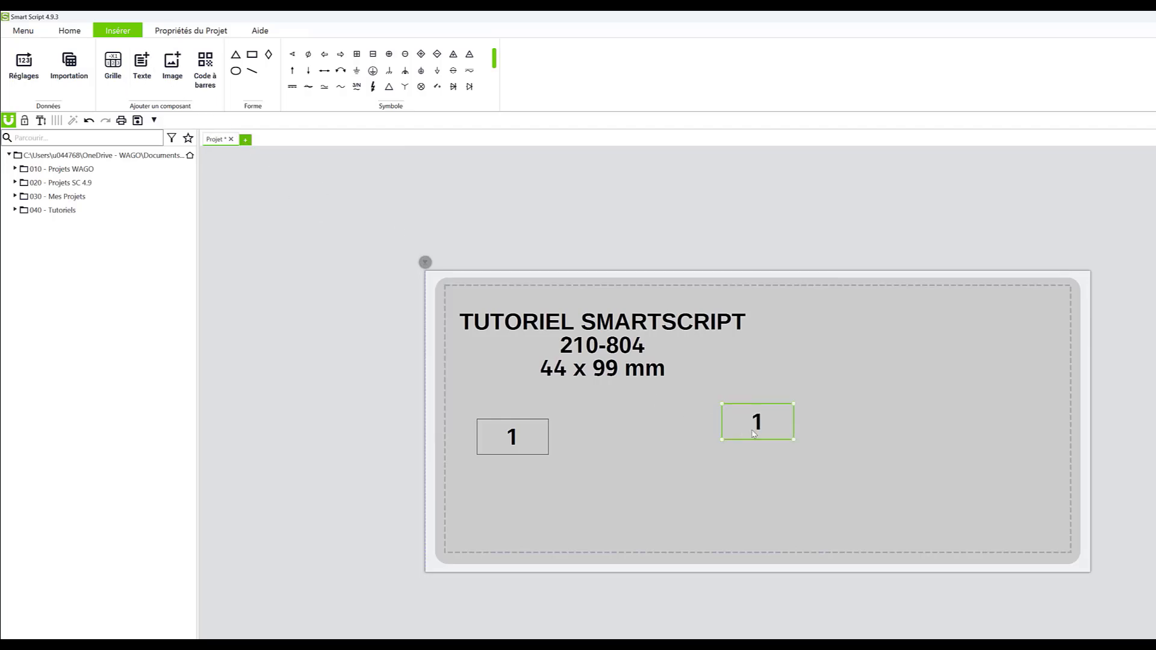
left_click_drag(752, 433, 503, 495)
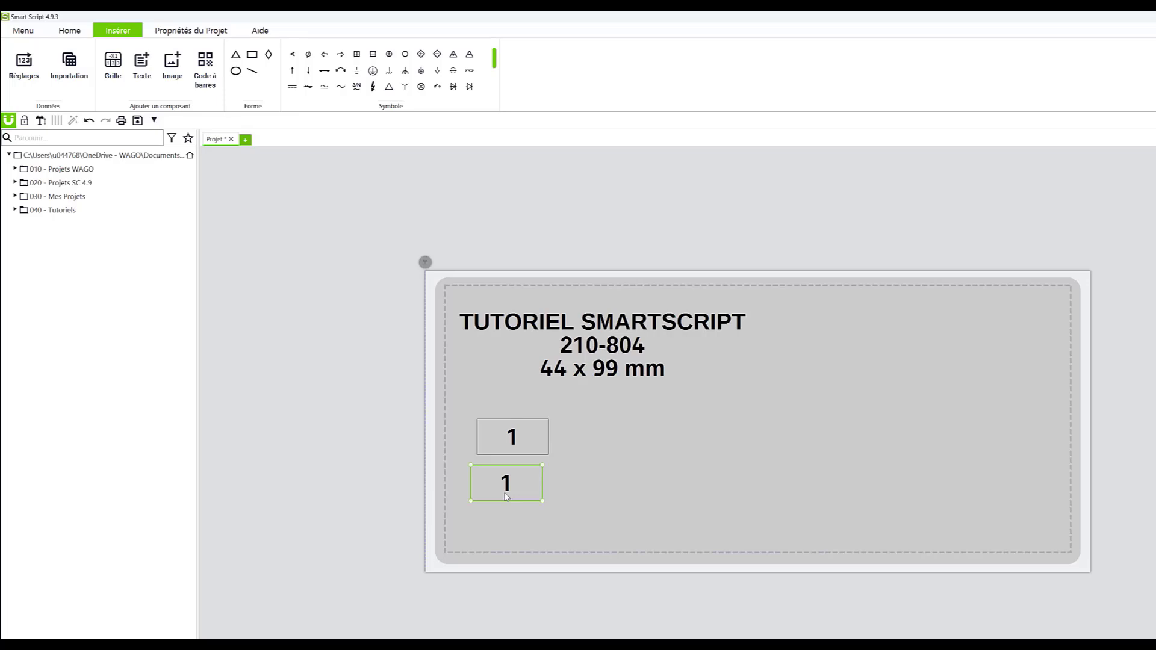
left_click(368, 474)
left_click(524, 432)
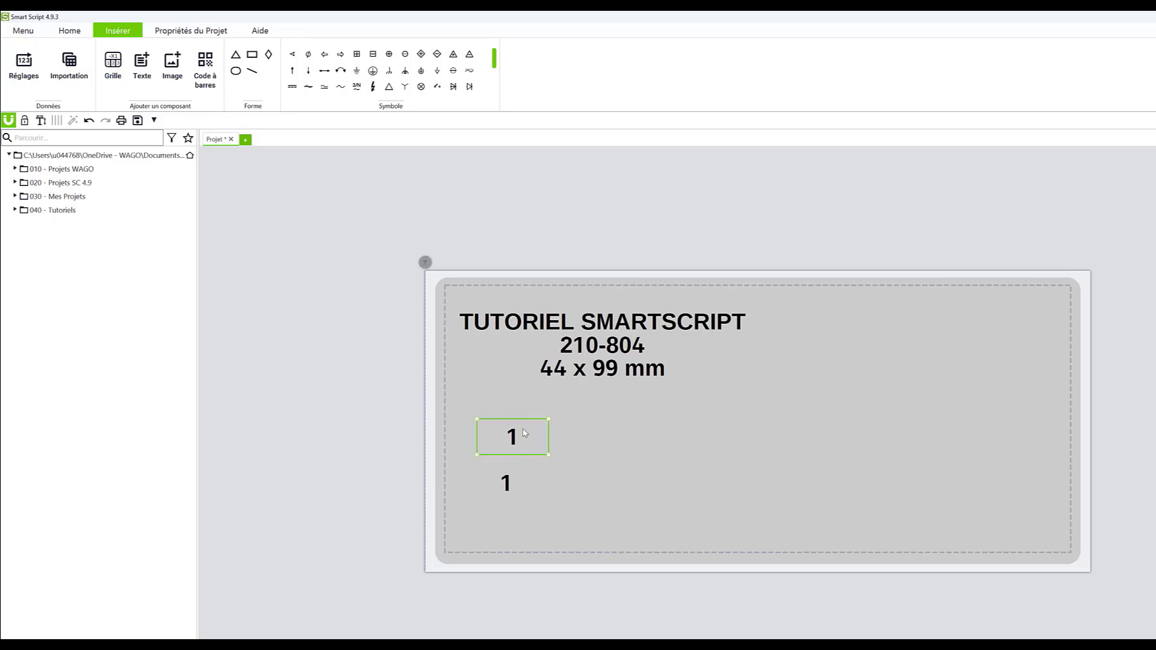
key("Delete")
Move the remaining "1" field up beneath the three-line text and set its size to 25 mm wide by 4 mm high
left_click(509, 484)
left_click_drag(509, 485, 617, 449)
left_click(68, 30)
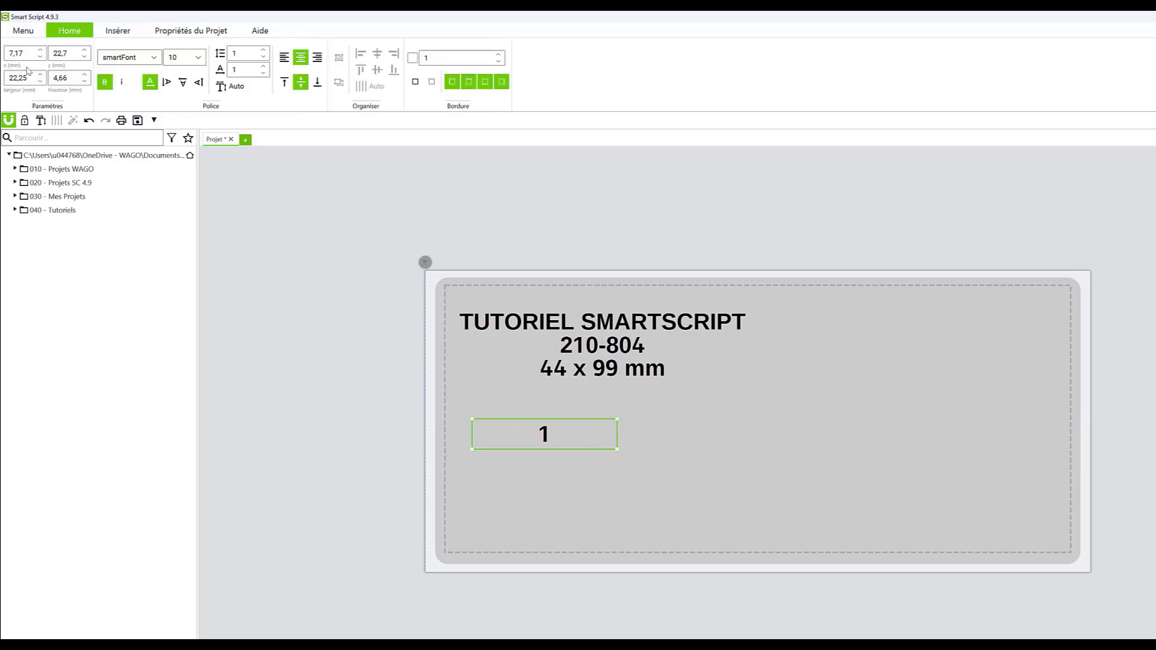
left_click_drag(28, 79, 1, 72)
type("25")
key("Return")
left_click_drag(70, 84, 42, 74)
type("4")
key("Return")
Copy the 25 mm field twice below itself and label the three fields "Référence :", "N° de série :" and "Code interne :"
left_click_drag(545, 441, 549, 446)
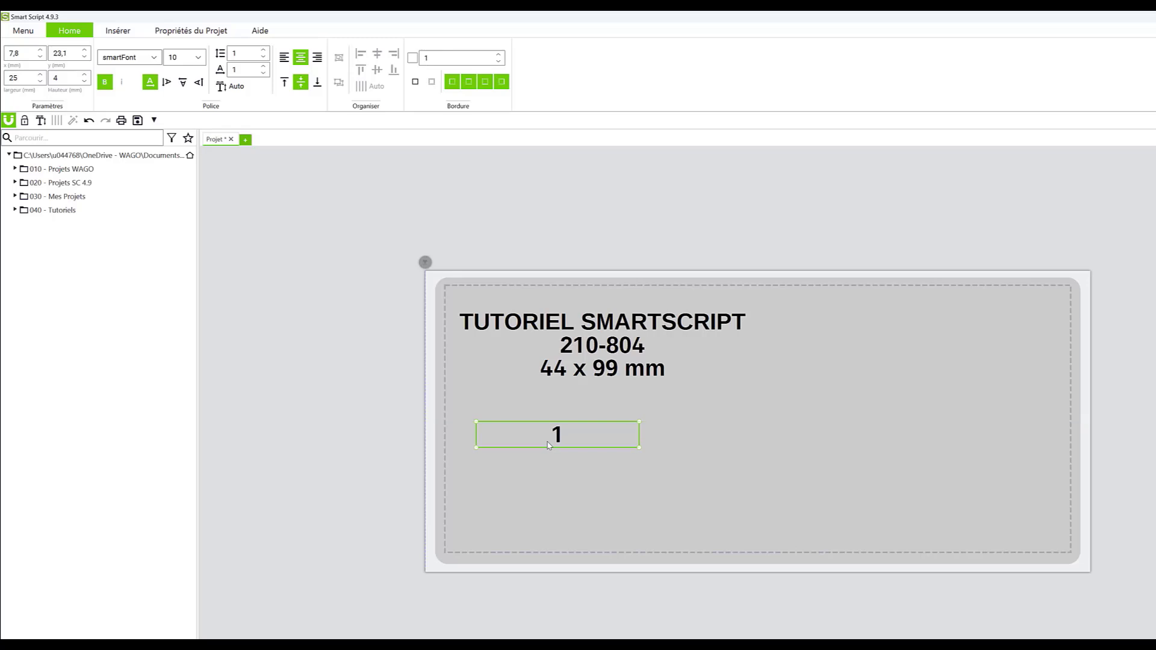
left_click_drag(549, 446, 548, 531)
left_click(557, 437)
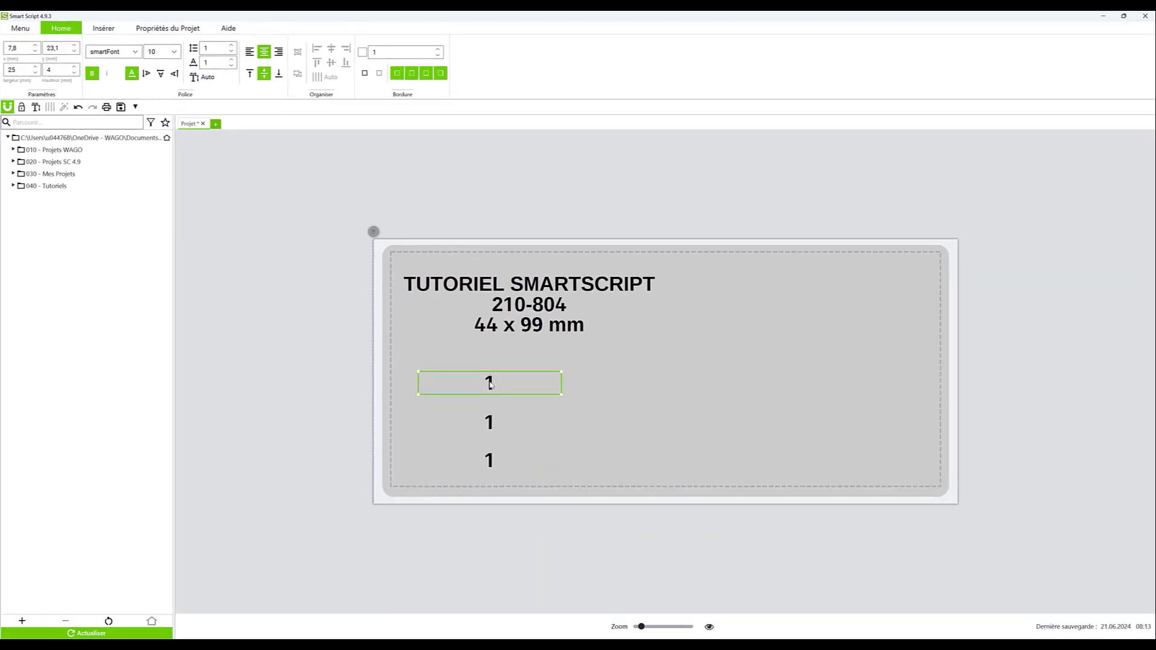
type("Référence :")
left_click(491, 421)
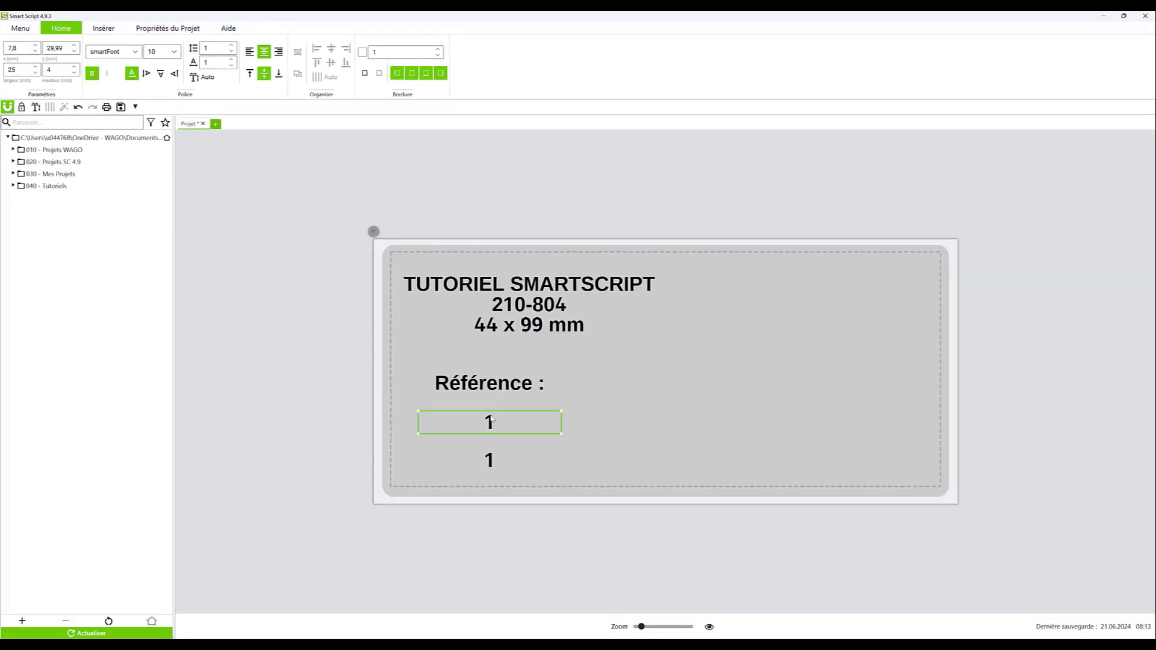
type("N° de série :")
left_click(506, 453)
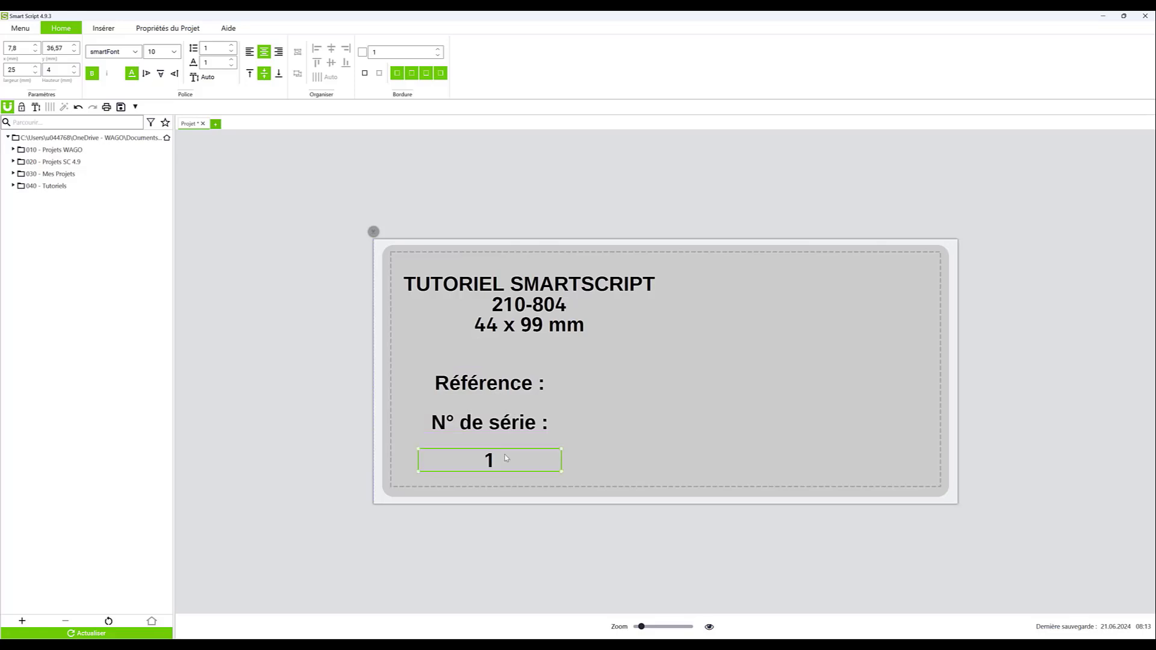
type("Code interne :")
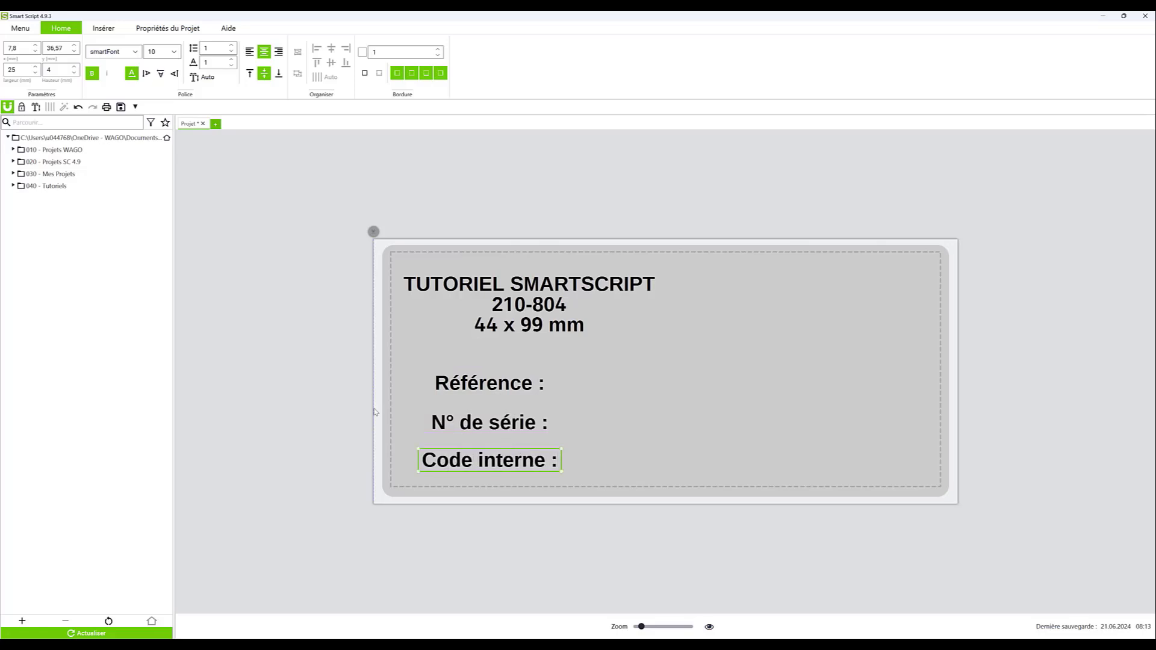
left_click(323, 404)
Right-align the text of the three label fields and set their font size to 9
left_click_drag(328, 365, 506, 487)
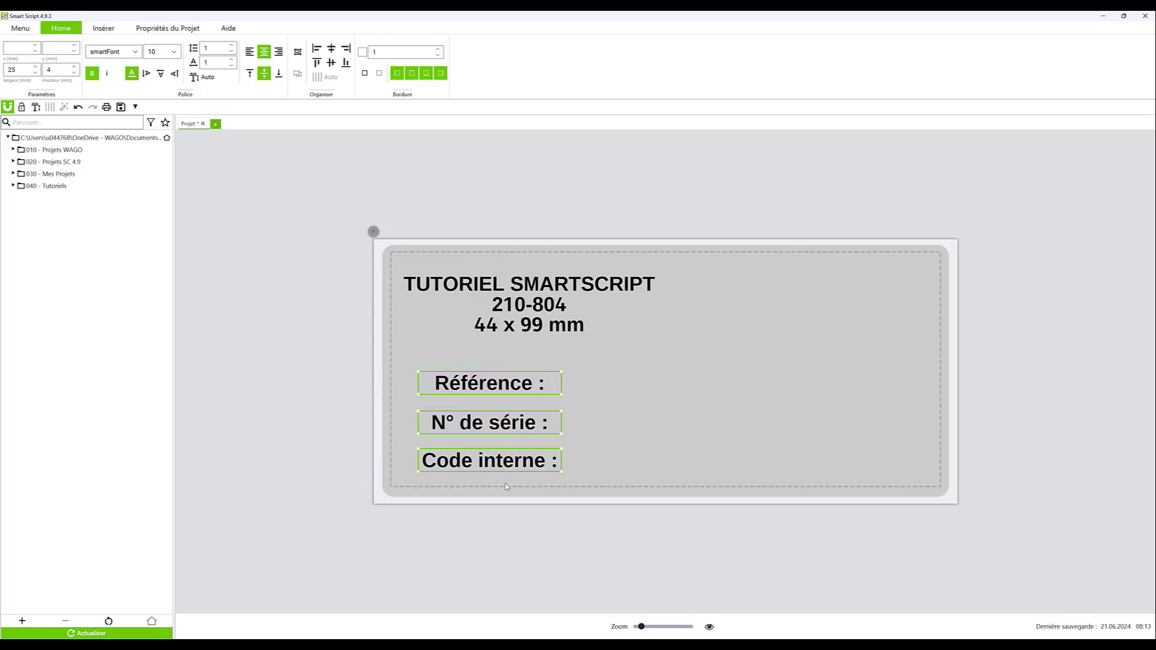
left_click(279, 52)
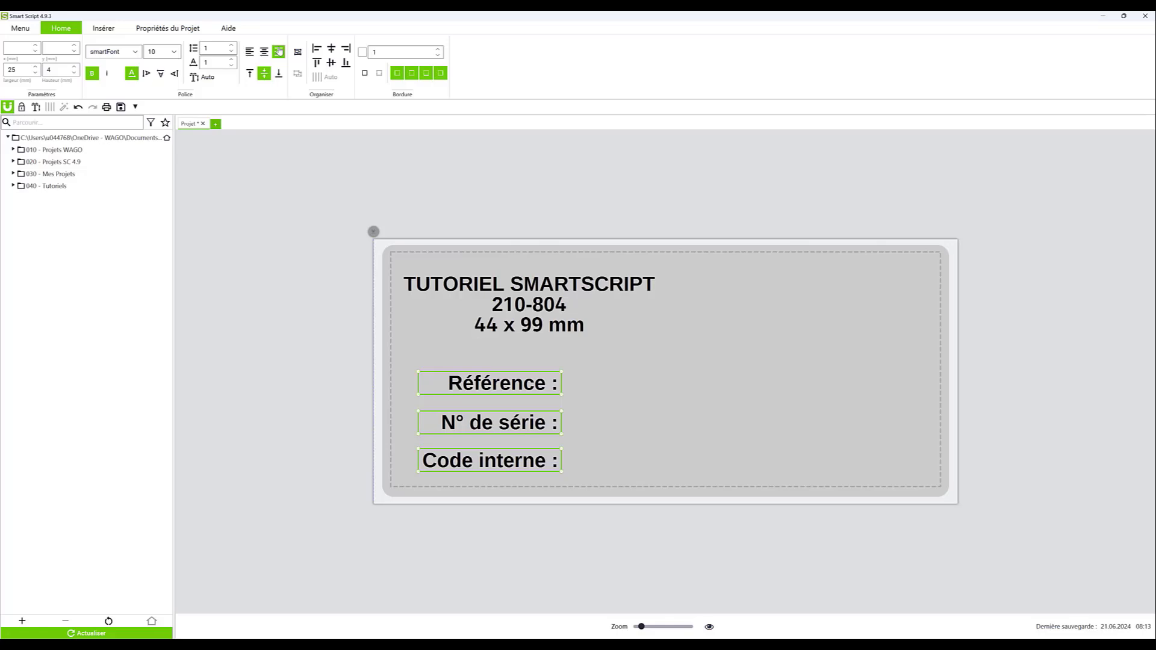
left_click(174, 53)
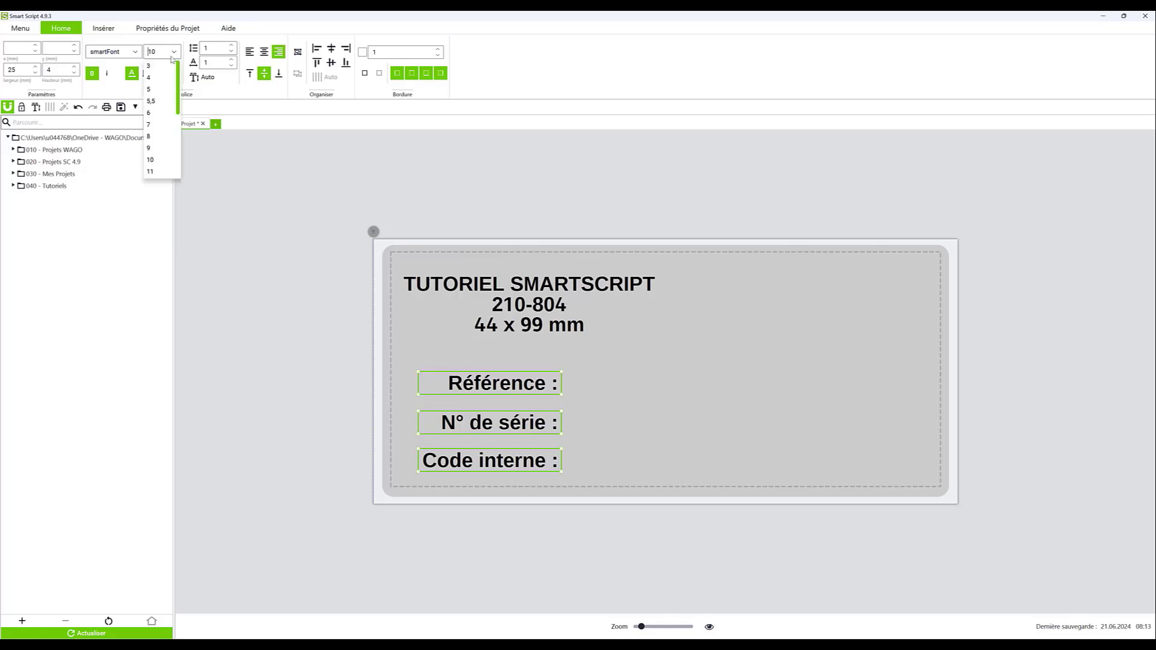
left_click(160, 150)
left_click(341, 397)
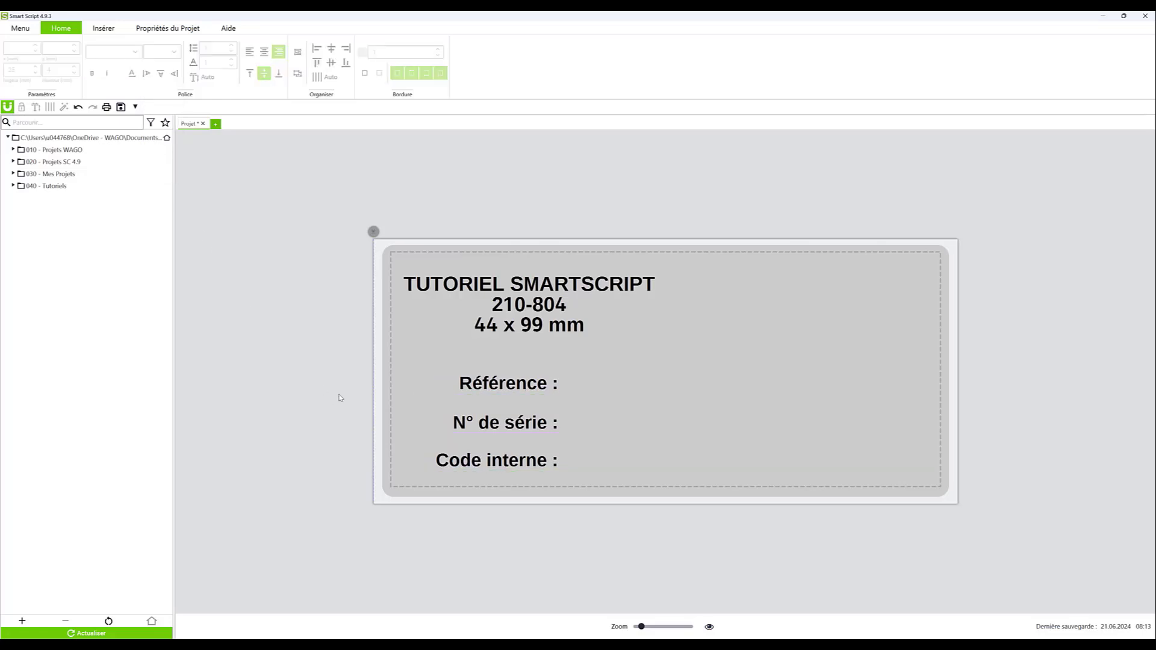
Shift the three label fields together slightly up and to the right on the nameplate
mouse_move(335, 365)
left_mouse_down()
mouse_move(413, 439)
mouse_move(530, 516)
left_mouse_up()
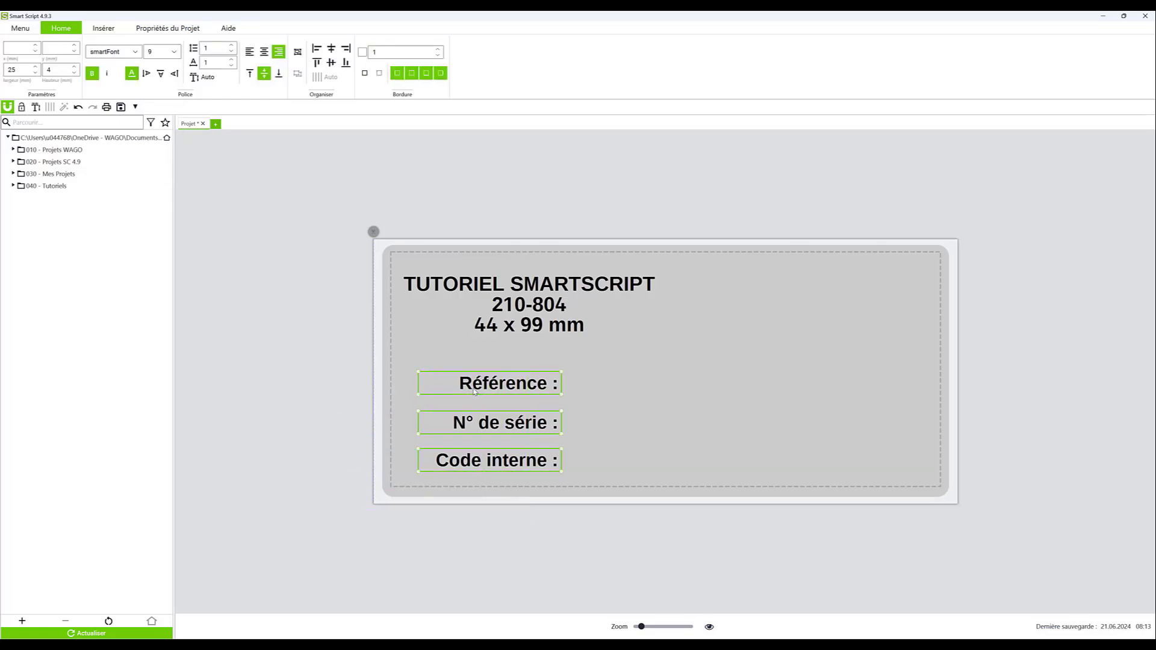
mouse_move(459, 388)
left_mouse_down()
mouse_move(506, 418)
mouse_move(609, 396)
mouse_move(519, 374)
mouse_move(467, 376)
left_mouse_up()
left_click(320, 365)
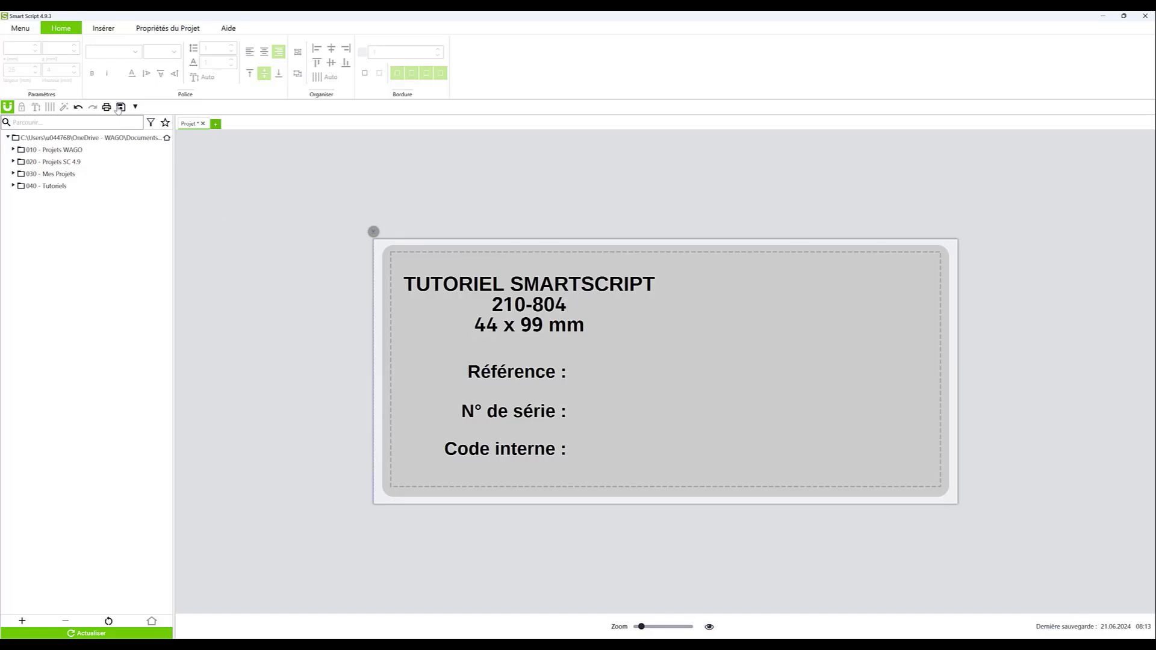
Insert a new text field directly to the right of the "Référence :" label
left_click(103, 28)
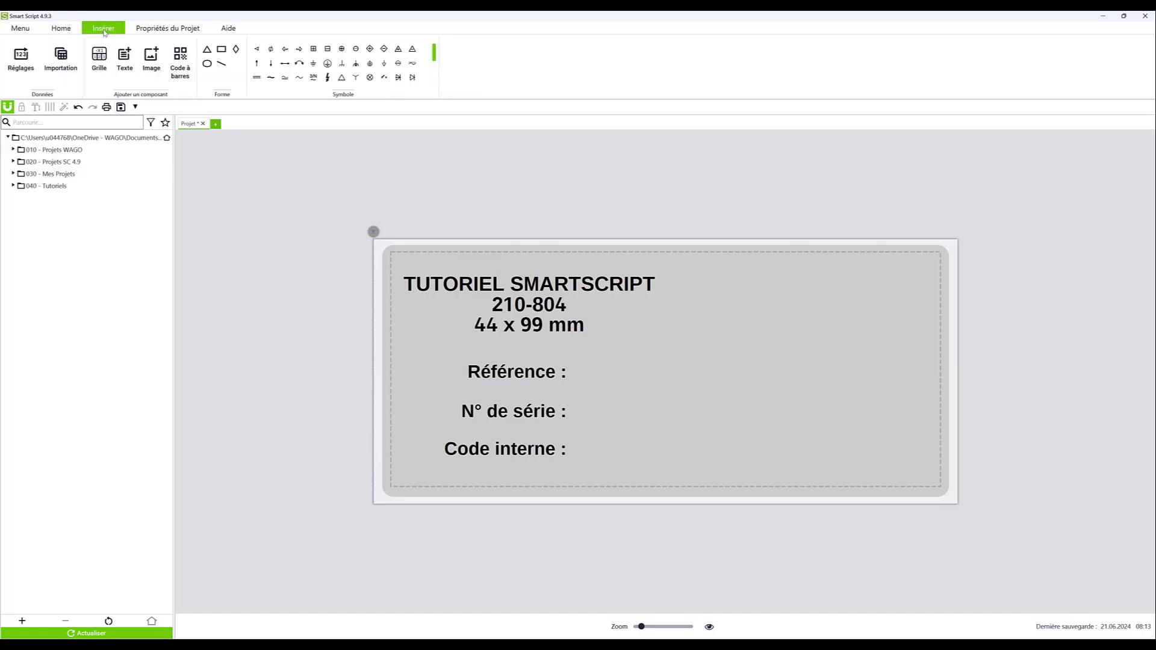
left_click(124, 57)
left_click_drag(656, 373, 707, 388)
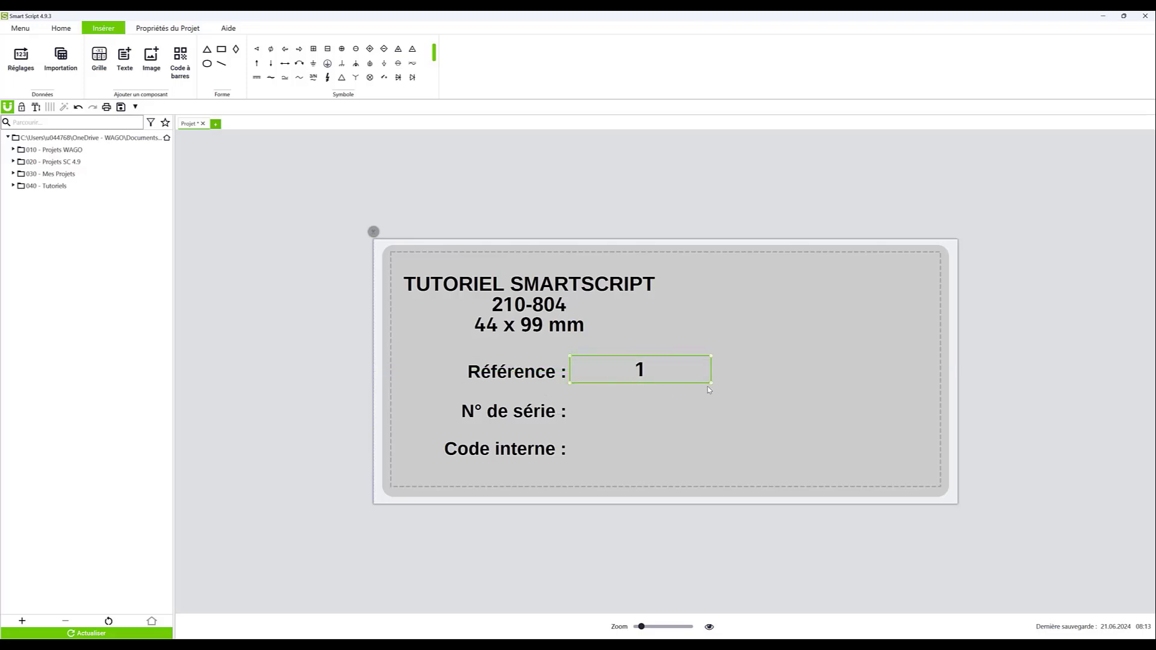
Set the field beside "Référence :" to 30 mm wide and 4 mm high
left_click(65, 30)
mouse_move(26, 70)
left_mouse_down()
mouse_move(1, 65)
mouse_move(17, 62)
left_mouse_up()
type("30")
key("Return")
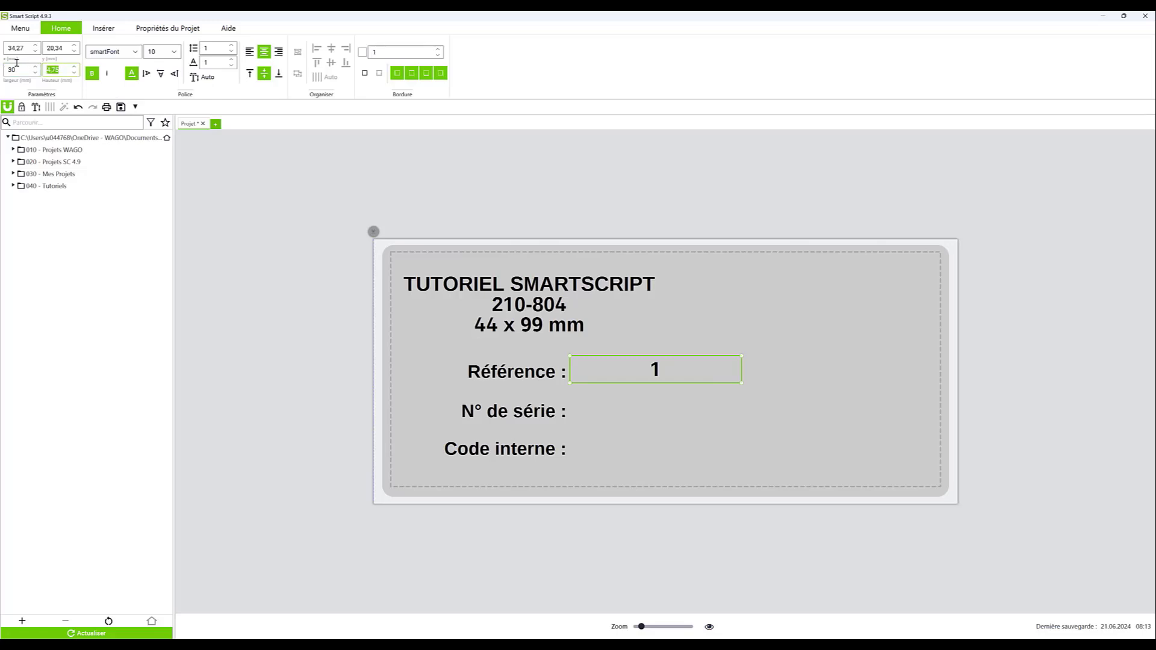
type("4")
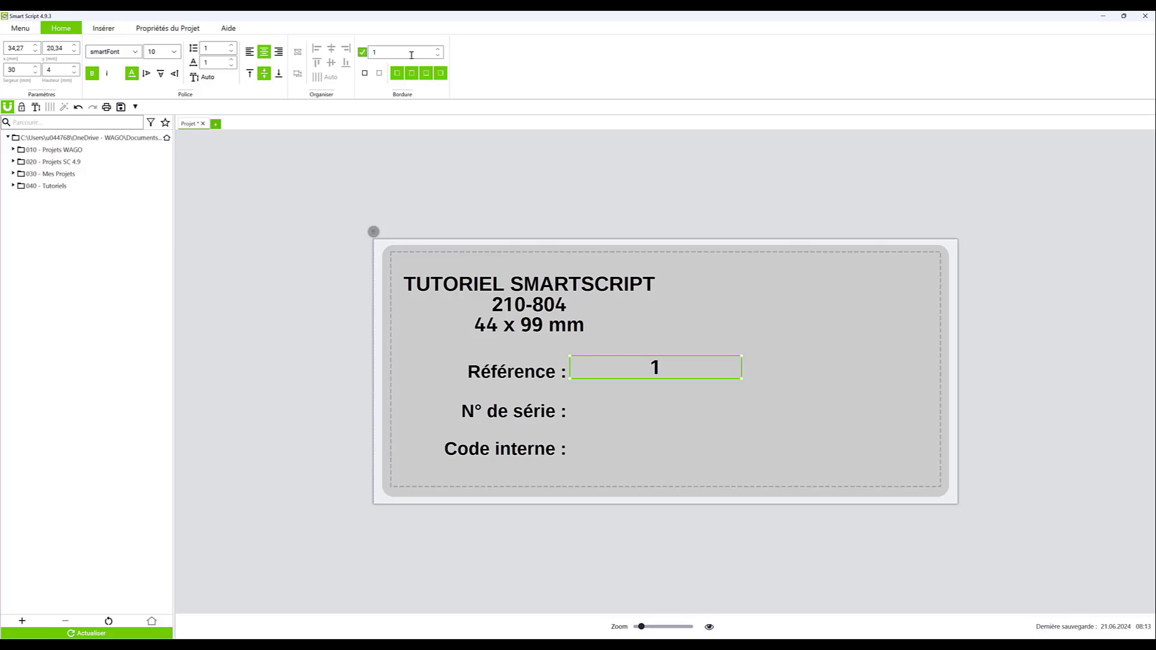
Enable the border of the field beside "Référence :" and set its thickness to 5
left_click(438, 51)
left_click(438, 51)
left_click(438, 51)
left_click(439, 51)
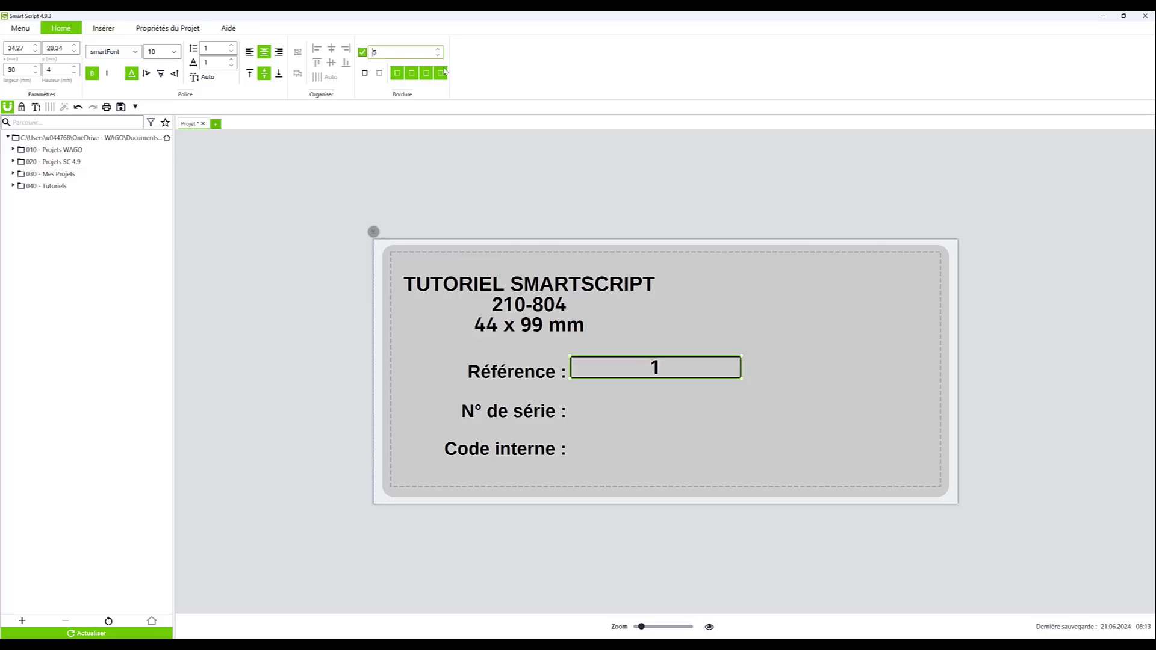
Align the bordered field vertically with the "Référence :" label and remove its text
left_click_drag(602, 373, 605, 381)
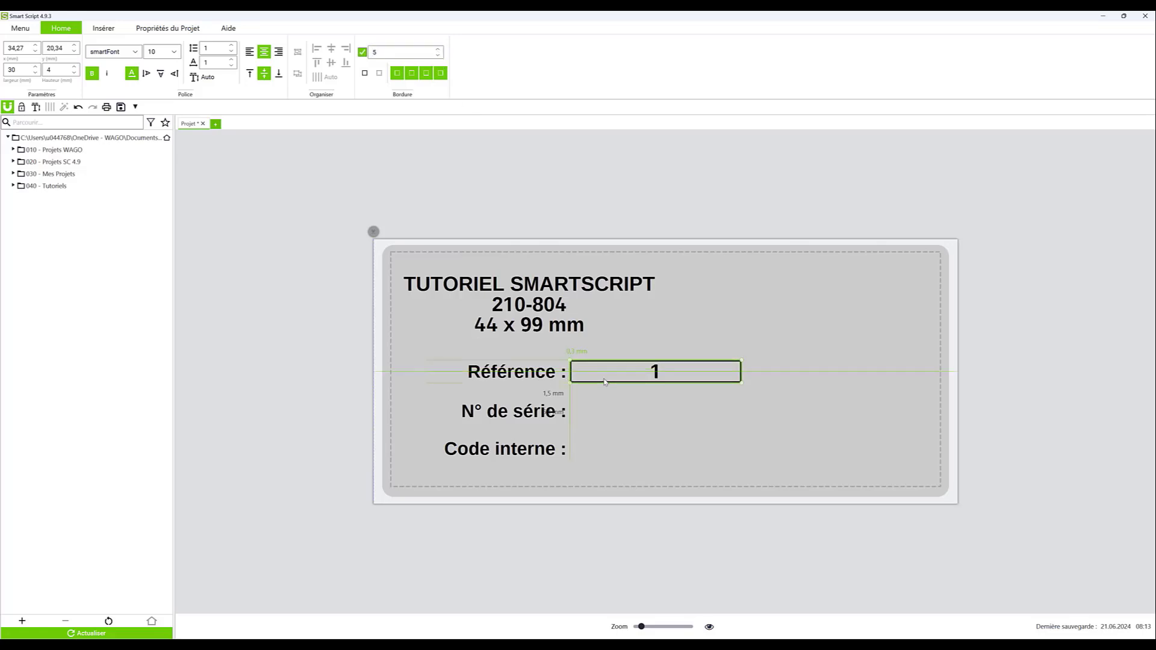
right_click(604, 381)
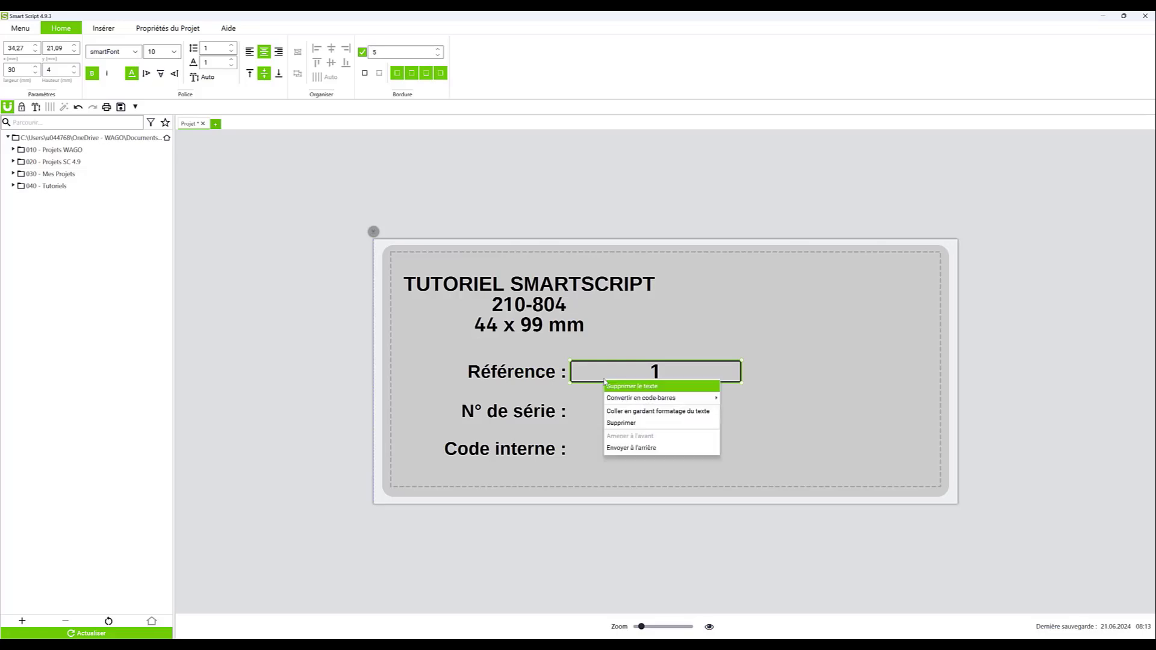
left_click(624, 386)
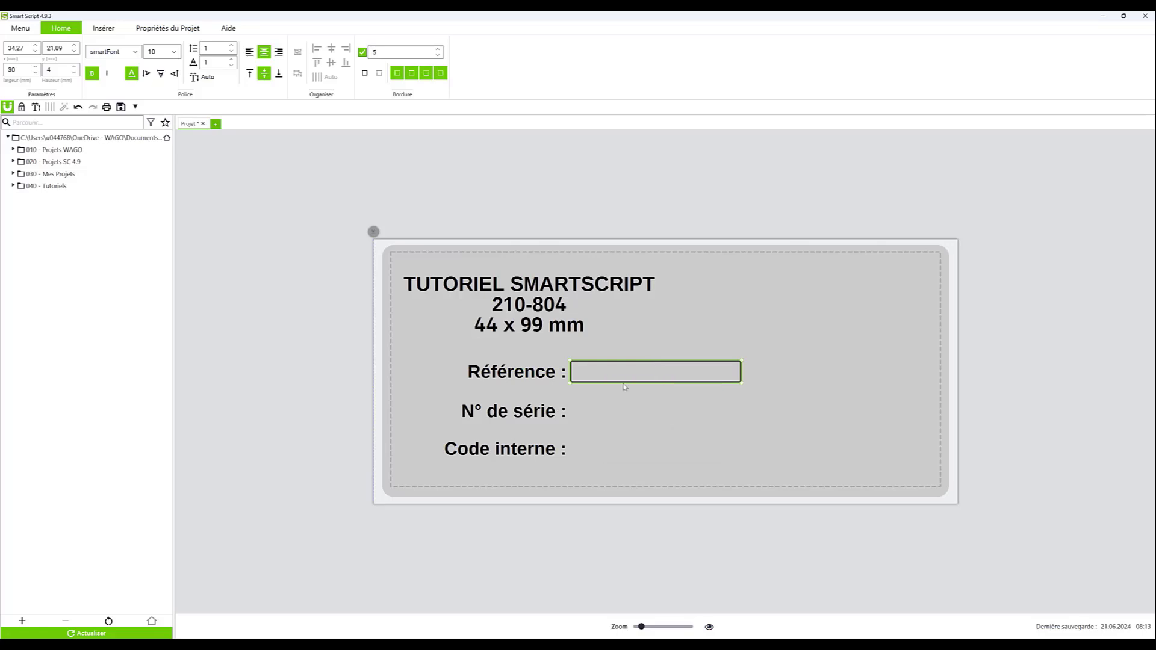
Duplicate the empty bordered field beside the "N° de série :" and "Code interne :" labels
key("ctrl+d")
left_click_drag(628, 398, 631, 452)
key("ctrl+d")
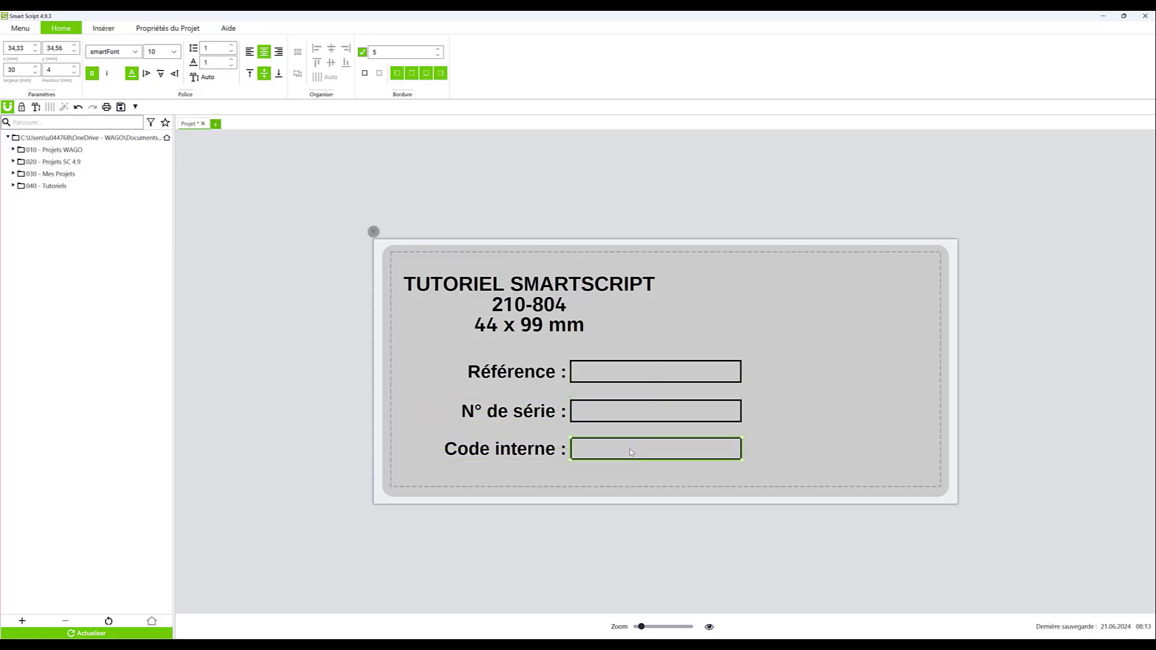
Enter the sample text "SGFSDG" in the bordered field beside "Référence :" and deselect the field
left_click(638, 381)
type("SGFSDG")
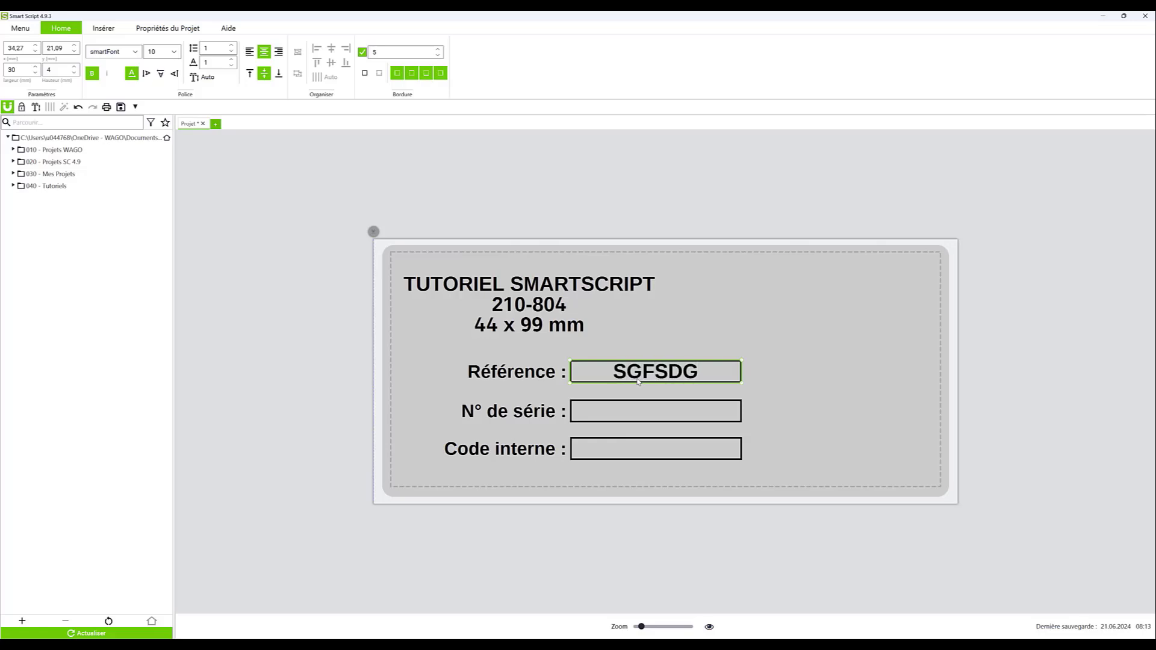
left_click(650, 391)
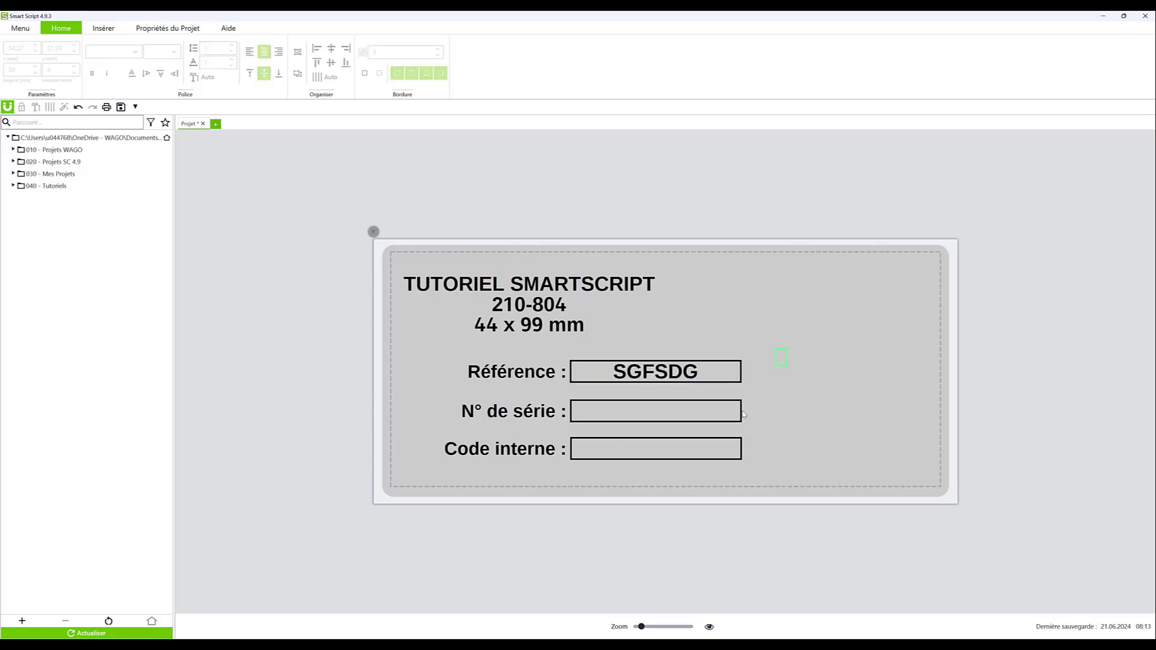
Set the text of the three bordered fields to font size 8 and turn off bold
left_click_drag(744, 414, 656, 469)
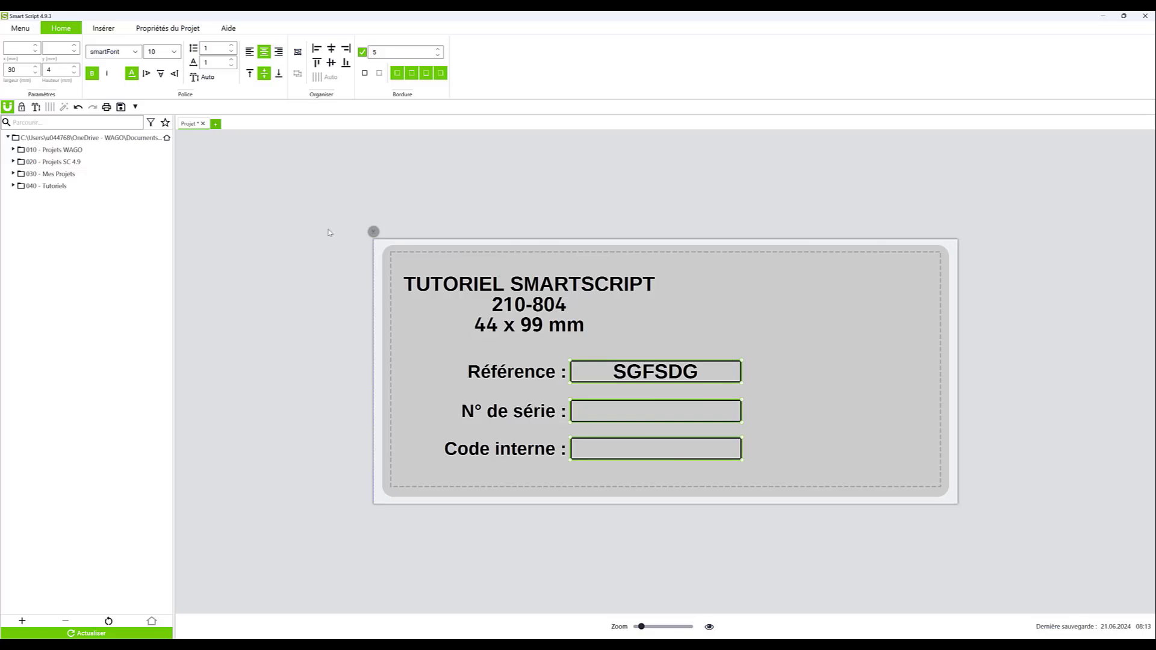
left_click(174, 51)
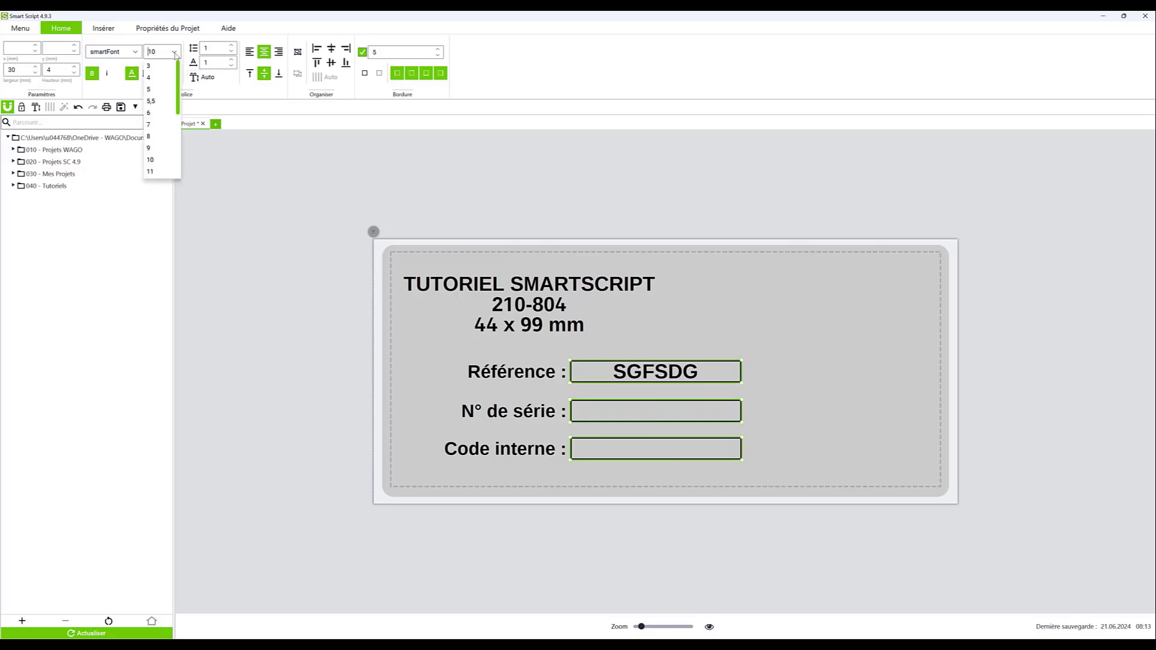
left_click(158, 136)
left_click(91, 75)
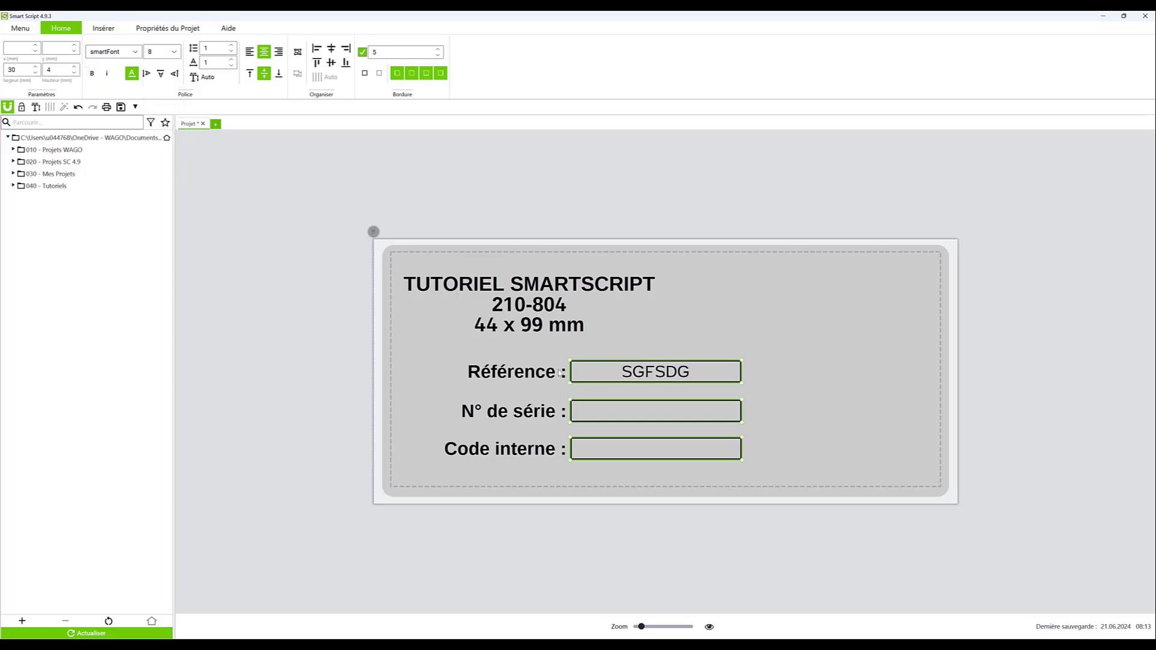
Clear the sample text from the bordered field beside "Référence :" and deselect the field
right_click(619, 379)
left_click(636, 384)
left_click(680, 530)
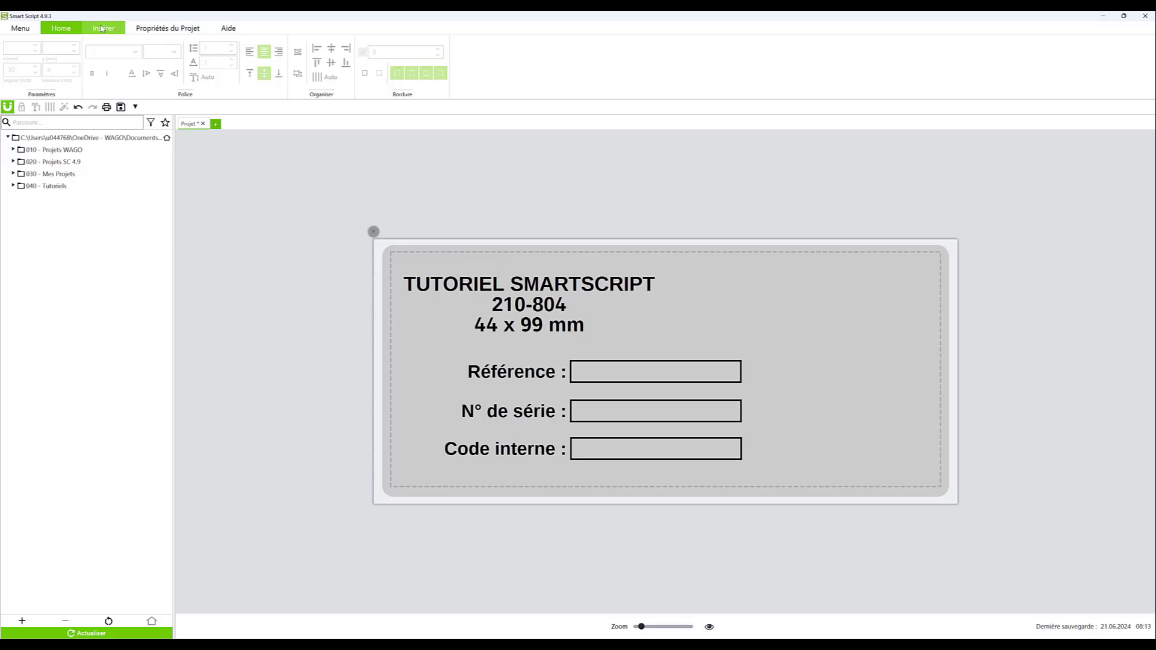
Insert the CE symbol beside the bordered fields, with a frame about 18 mm wide and 17.5 mm high spanning all three rows
left_click(102, 29)
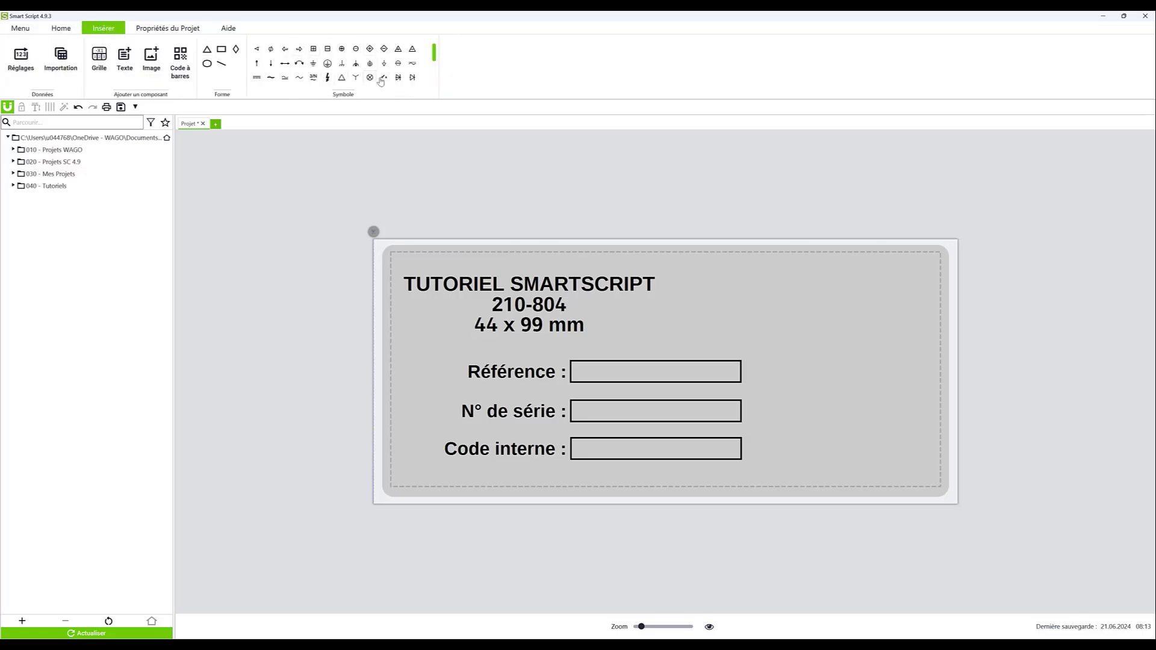
scroll(435, 55, "down", 1)
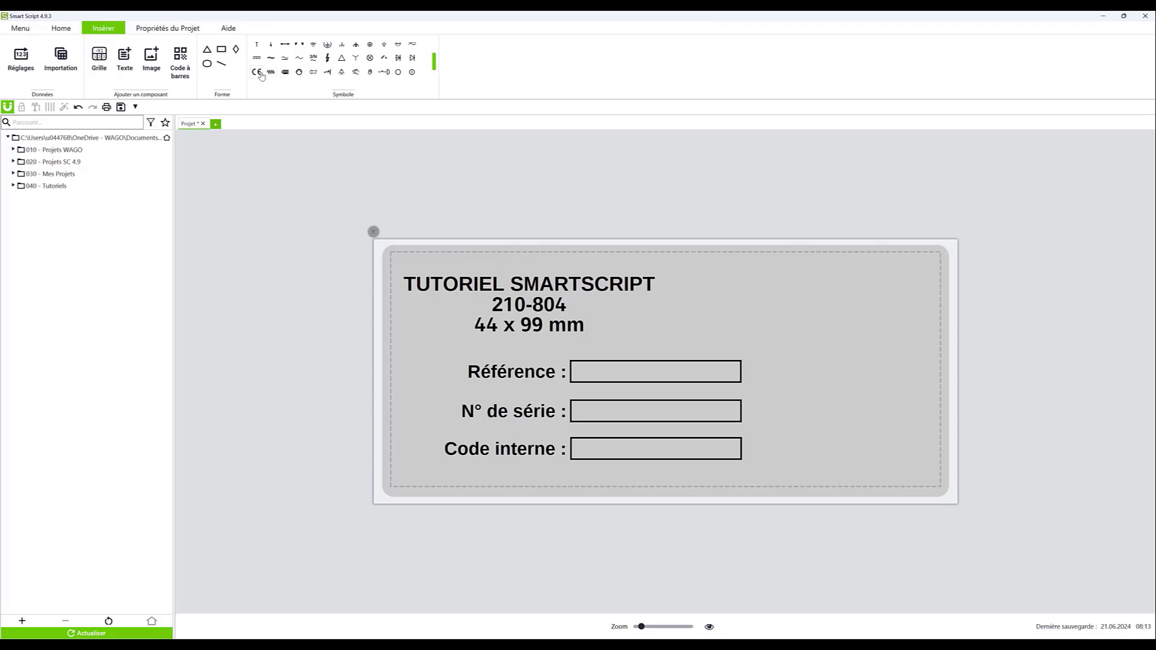
left_click(260, 73)
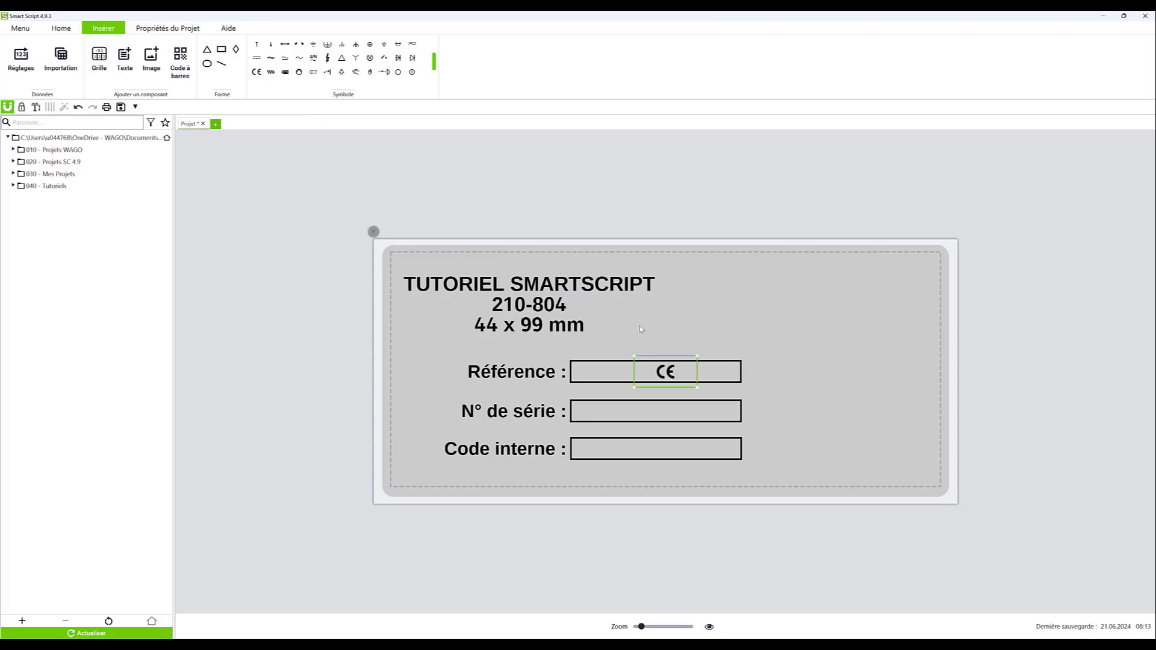
left_click_drag(662, 378, 856, 459)
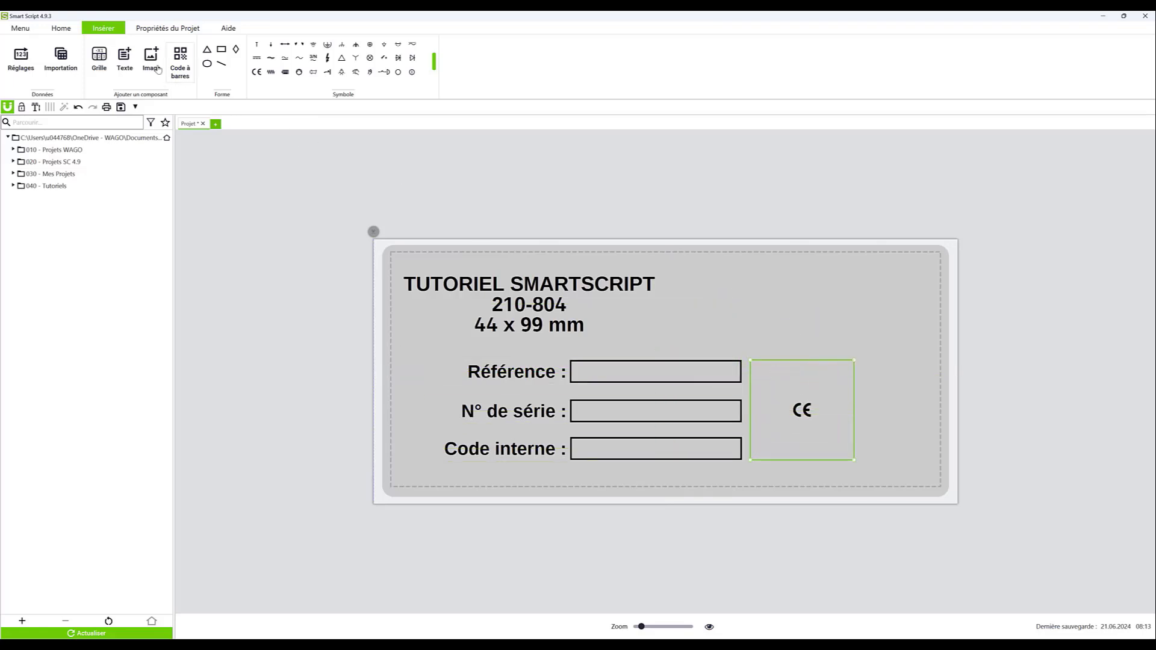
Enable the border of the CE symbol's frame and set its thickness to 5
left_click(65, 29)
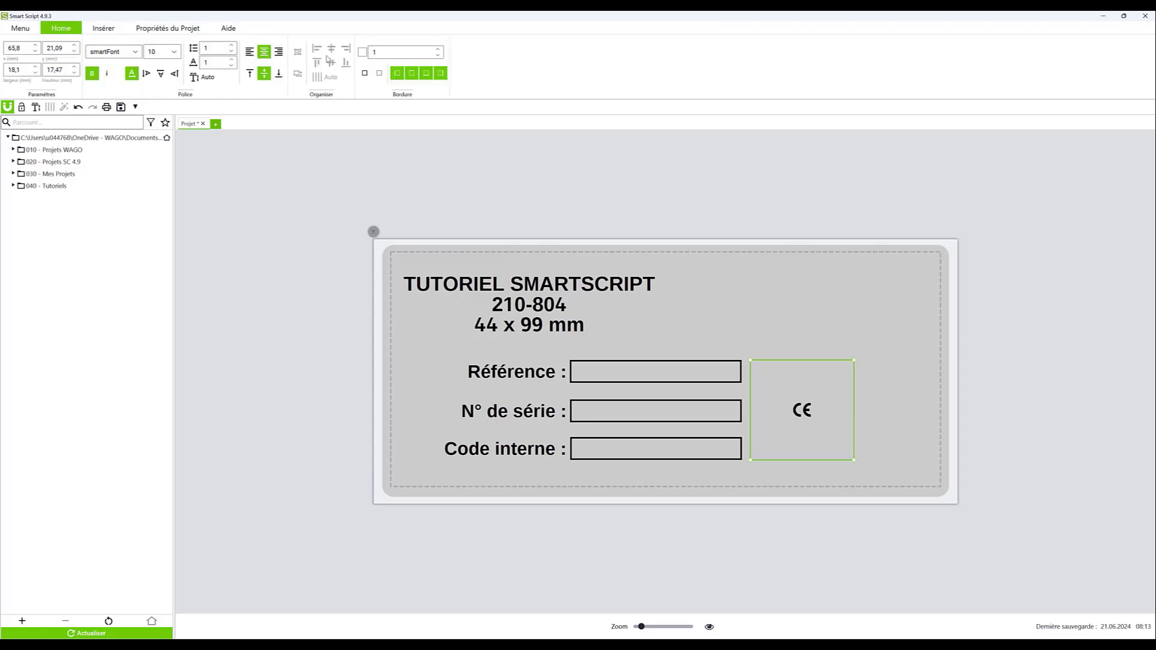
left_click(362, 52)
left_click(438, 50)
left_click(439, 50)
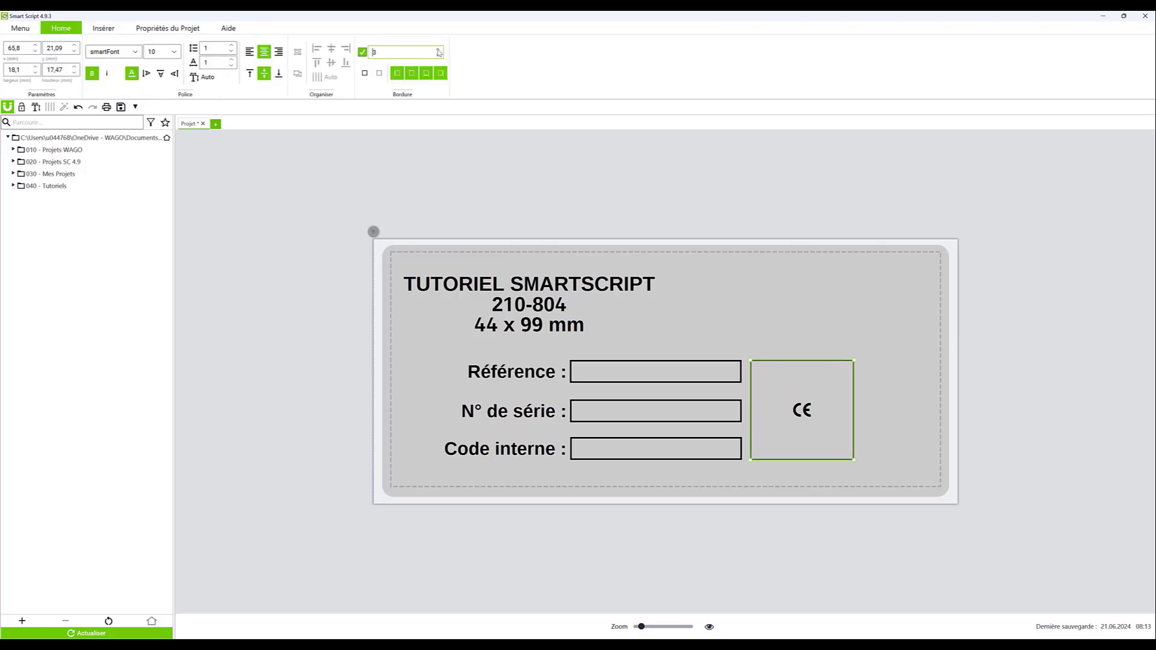
left_click(438, 50)
left_click(438, 50)
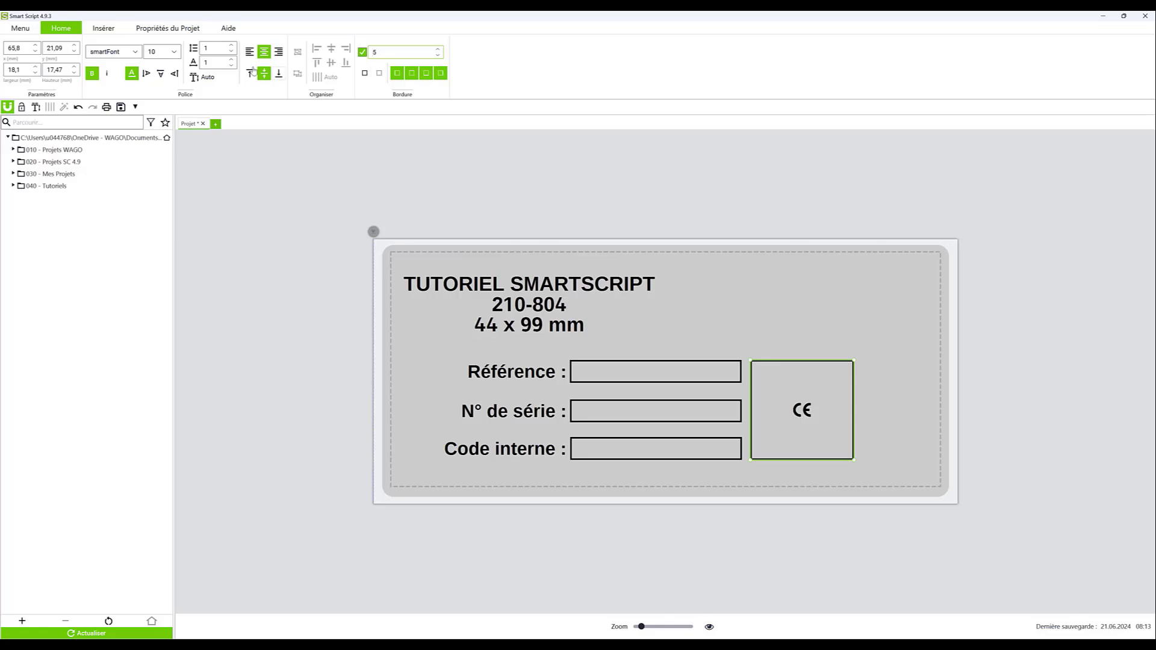
Set the CE symbol's font size to 36
left_click(174, 52)
scroll(162, 127, "down", 3)
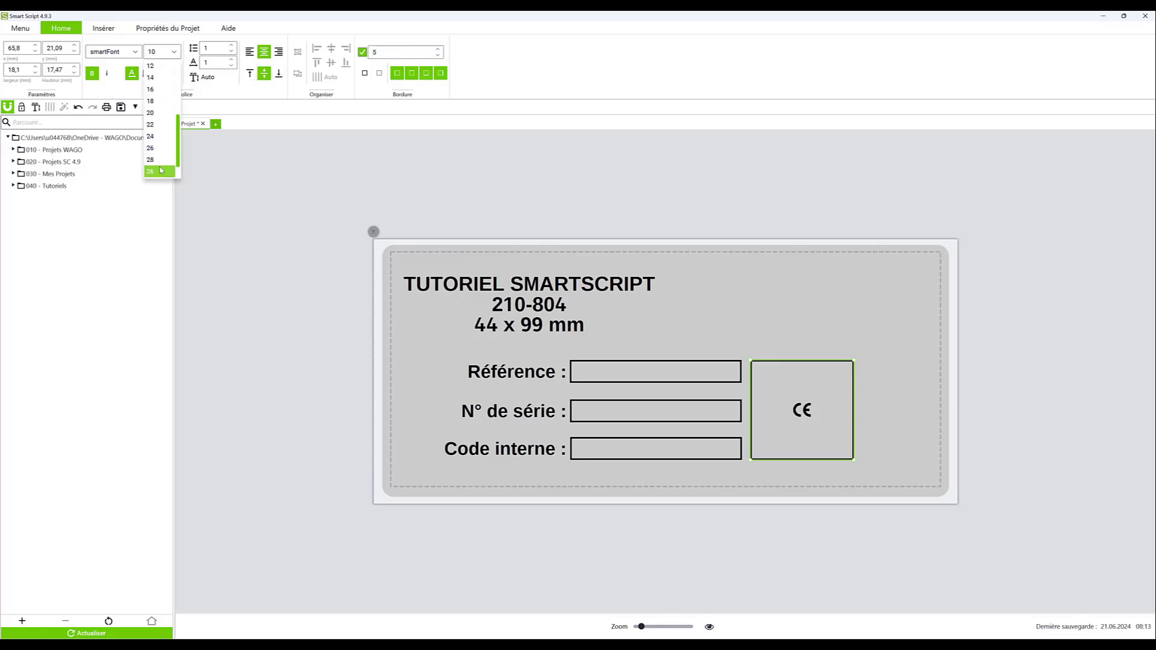
left_click(161, 171)
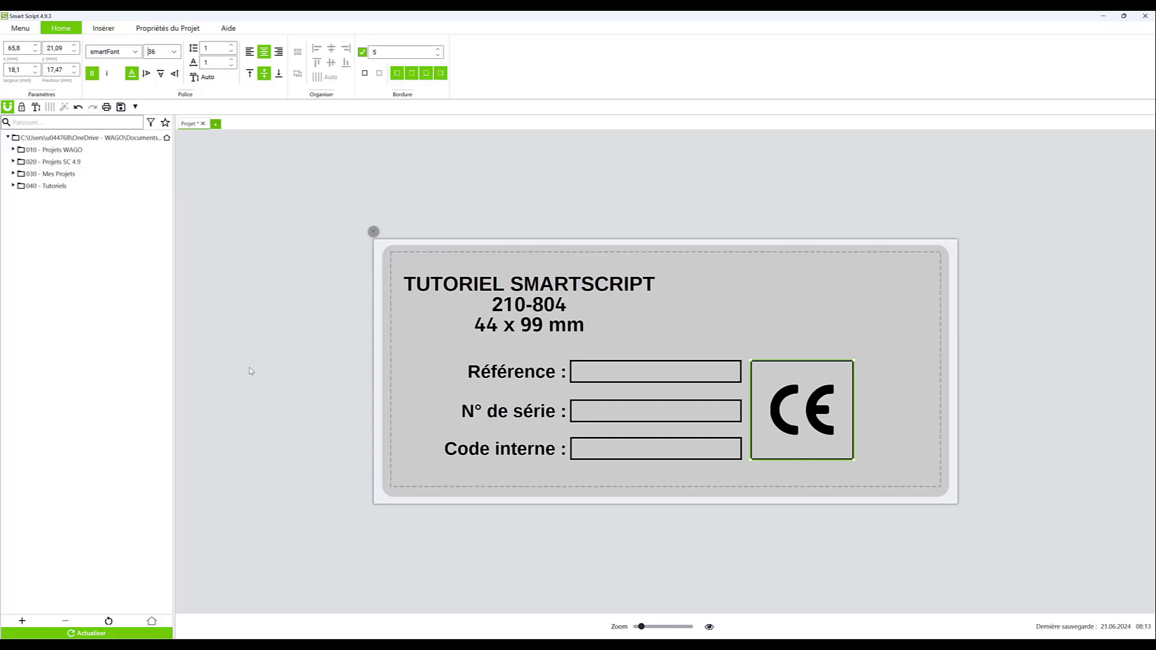
Move the three labels, their bordered fields and the CE symbol together slightly towards the plate's left edge
left_click(269, 389)
left_click_drag(304, 366, 823, 445)
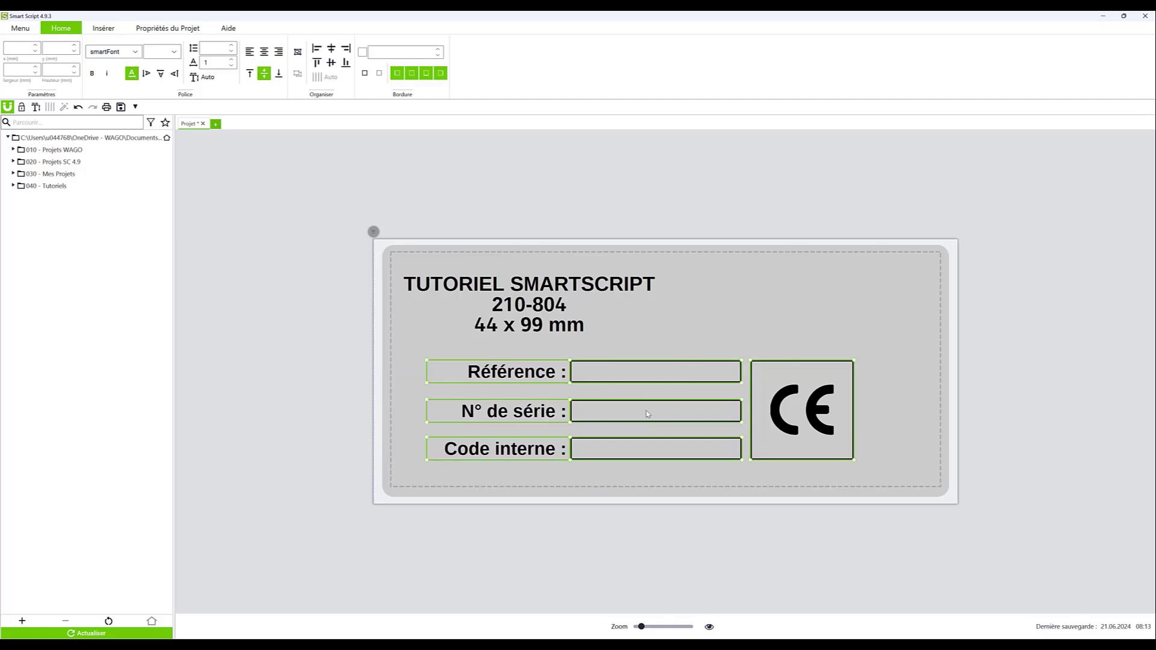
left_click_drag(646, 412, 621, 417)
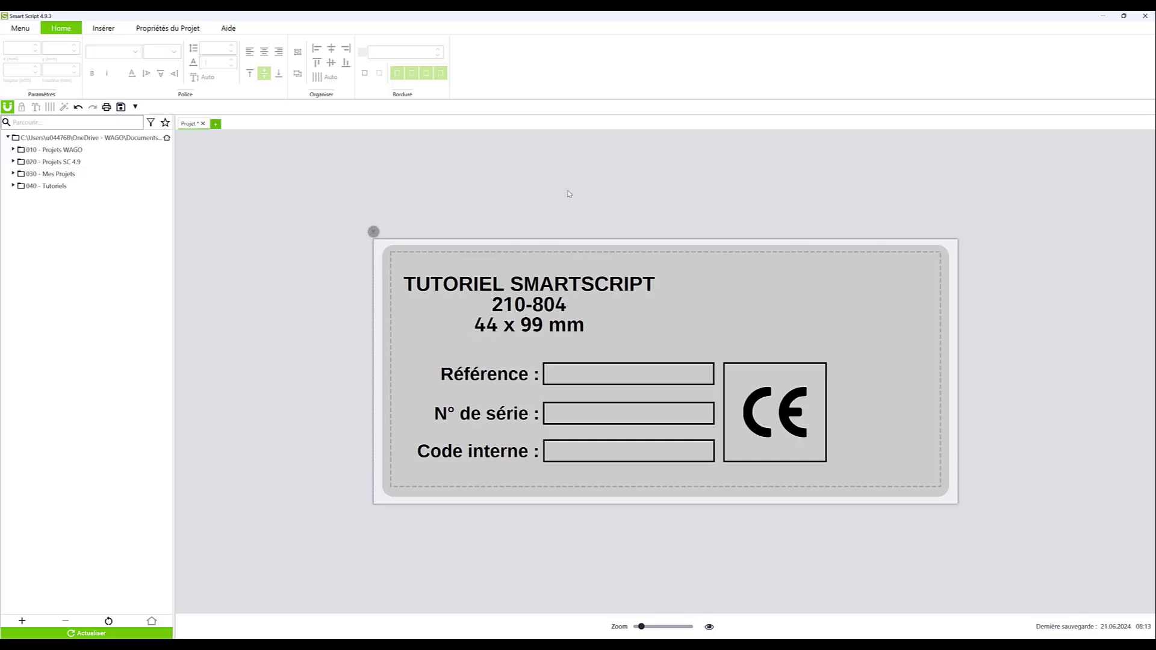
Insert the WAGO logo image and place it above the CE symbol, enlarged to about 34 mm wide and 12 mm high
left_click(103, 33)
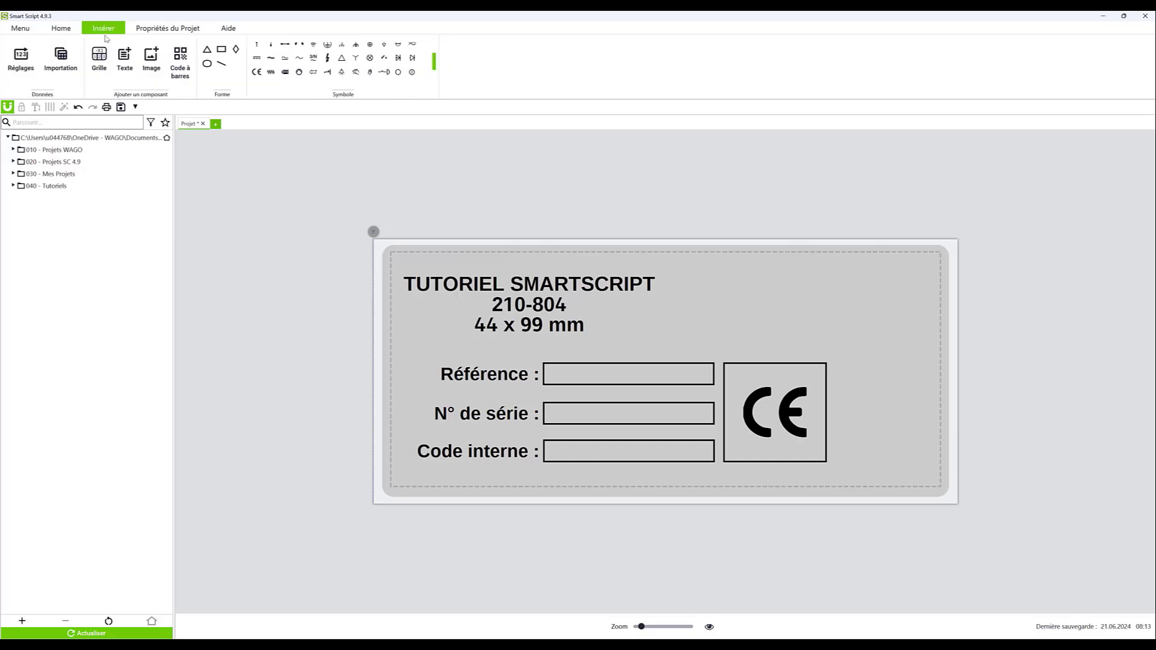
left_click(146, 60)
double_click(154, 106)
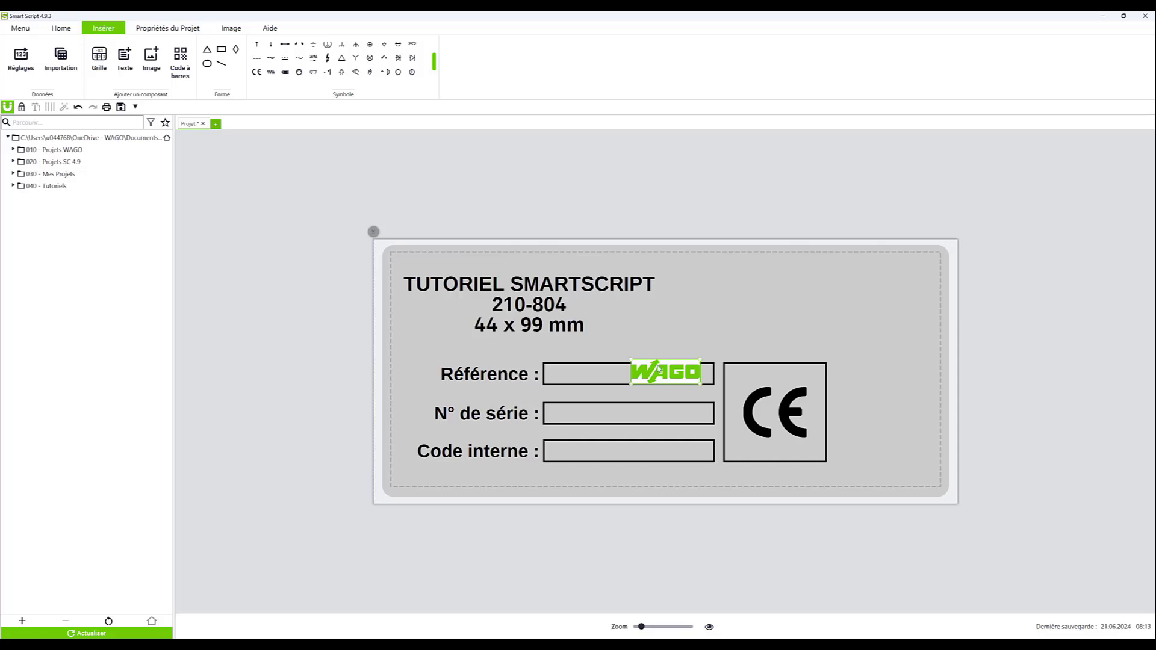
left_click_drag(670, 372, 911, 351)
left_click_drag(843, 310, 843, 301)
left_click(825, 197)
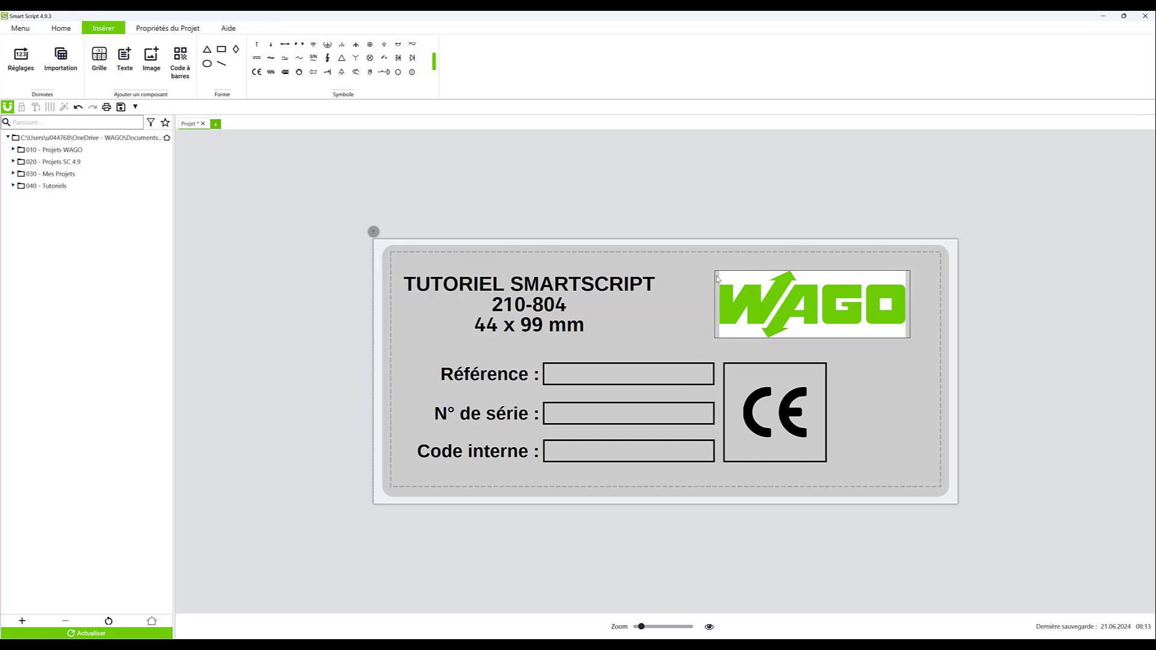
Remove the border of the WAGO logo image
left_click(842, 336)
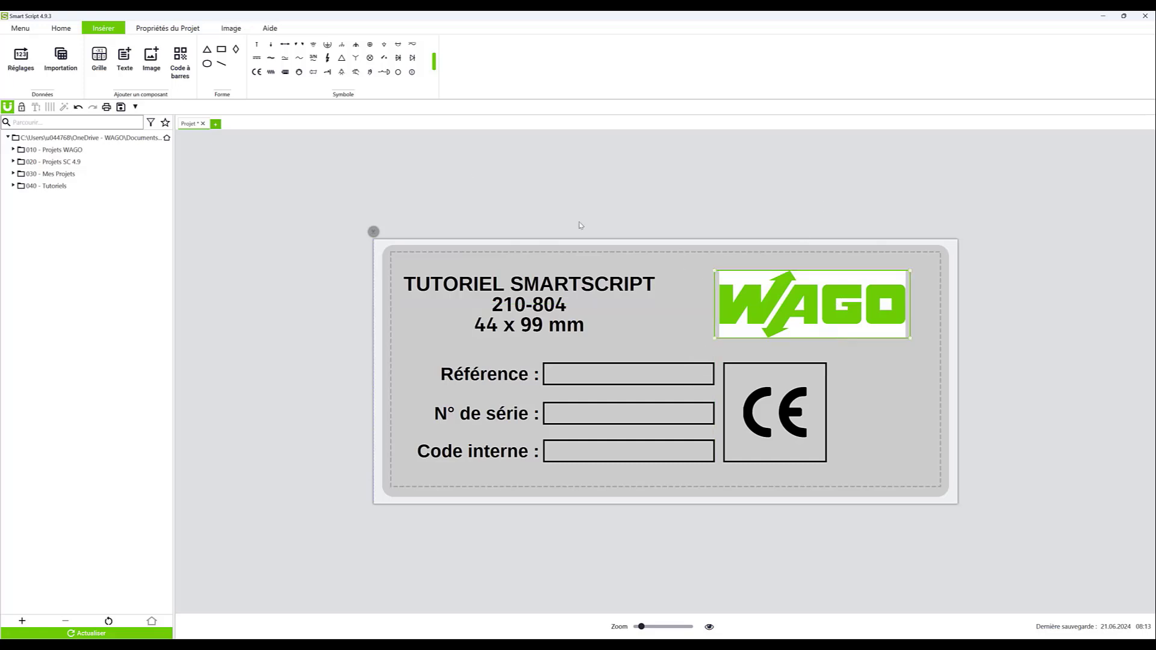
left_click(68, 30)
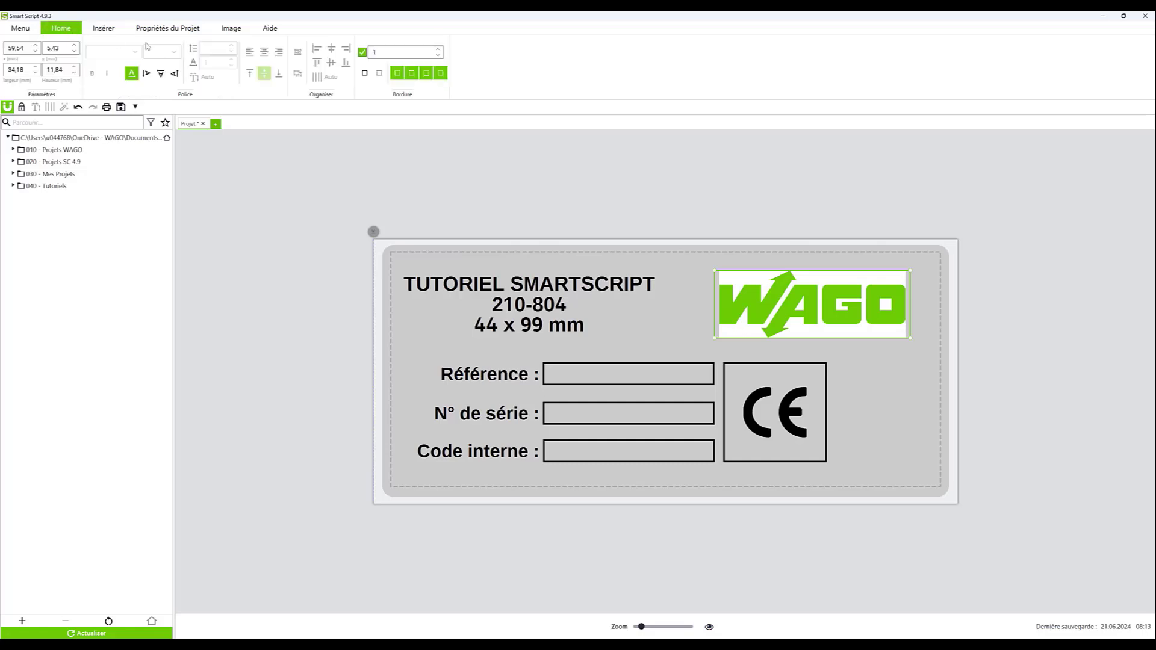
left_click(362, 52)
Review the editor's default font and border settings for text and images, and close the settings without changes
left_click(20, 27)
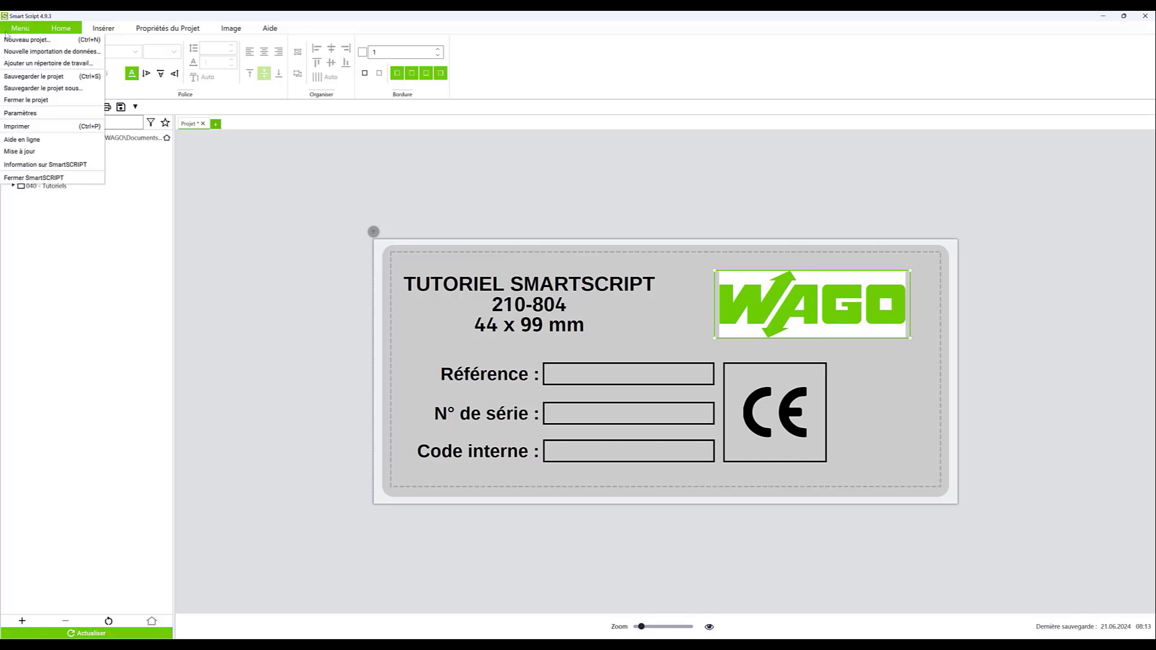
left_click(35, 114)
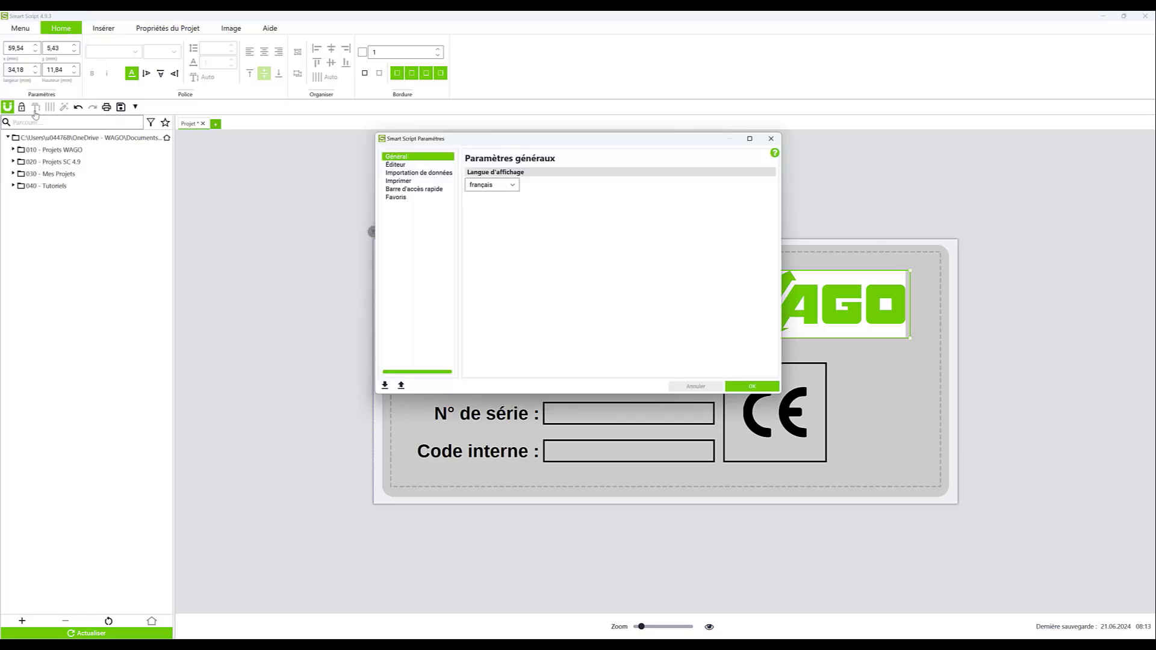
left_click(394, 166)
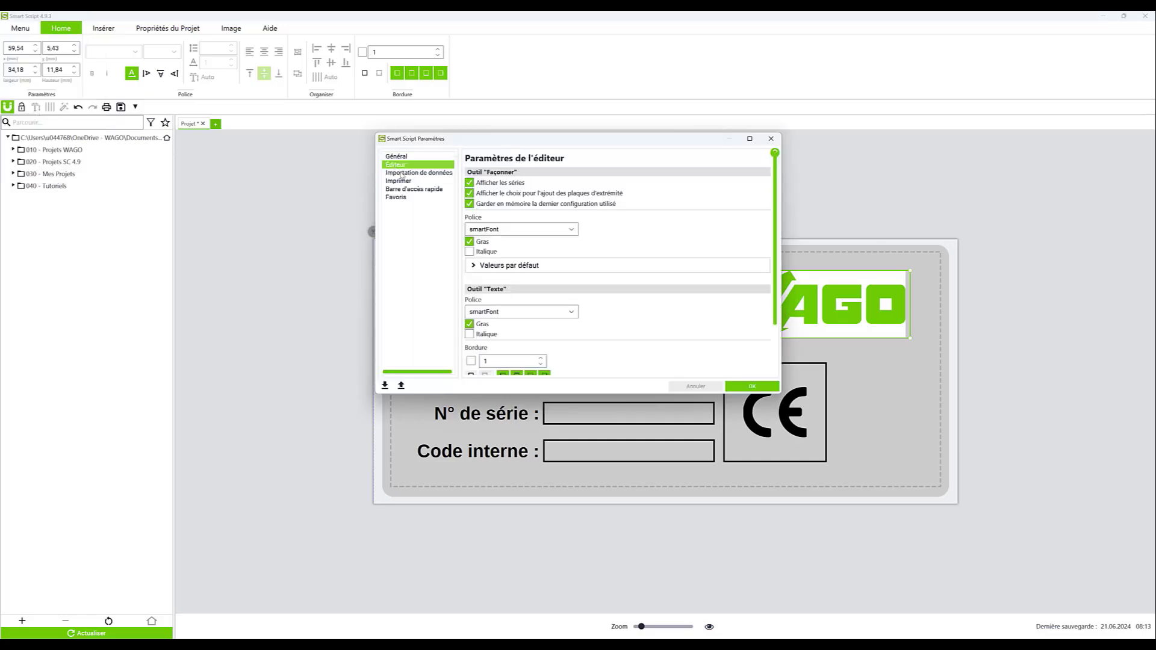
scroll(490, 308, "down", 1)
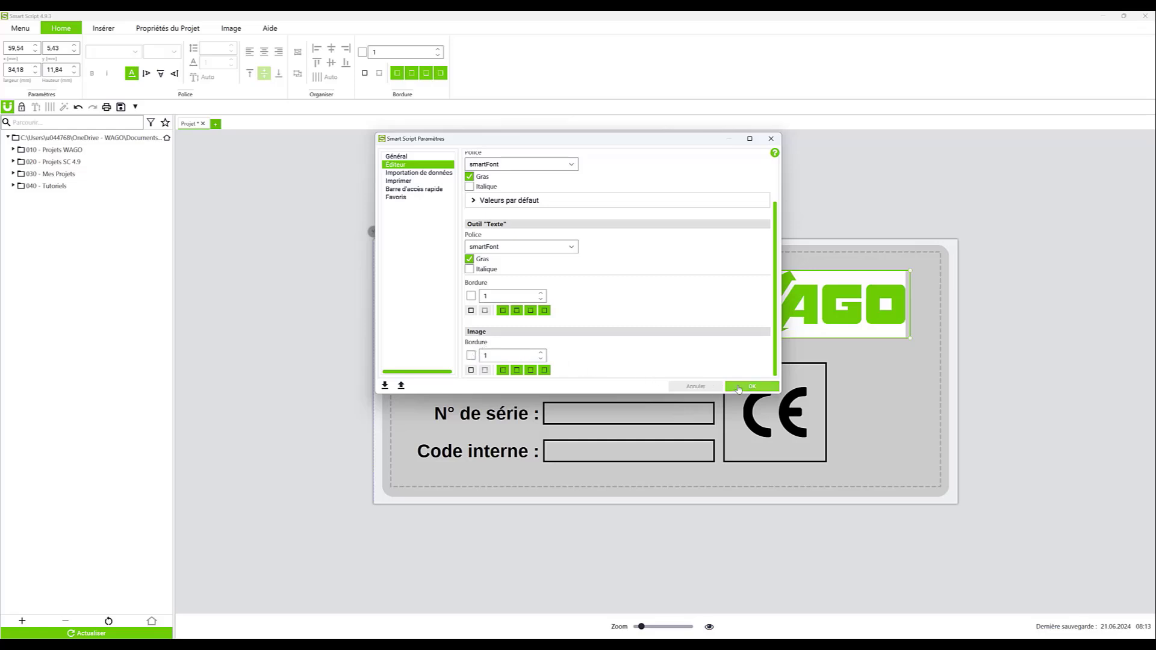
left_click(696, 387)
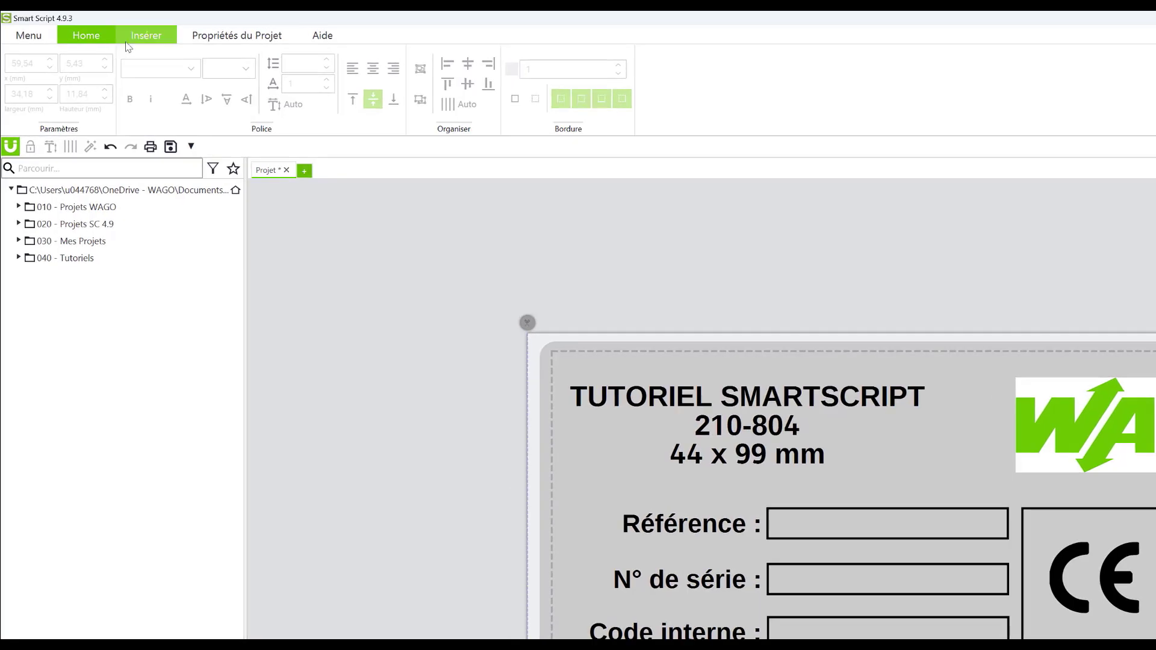
left_click(98, 31)
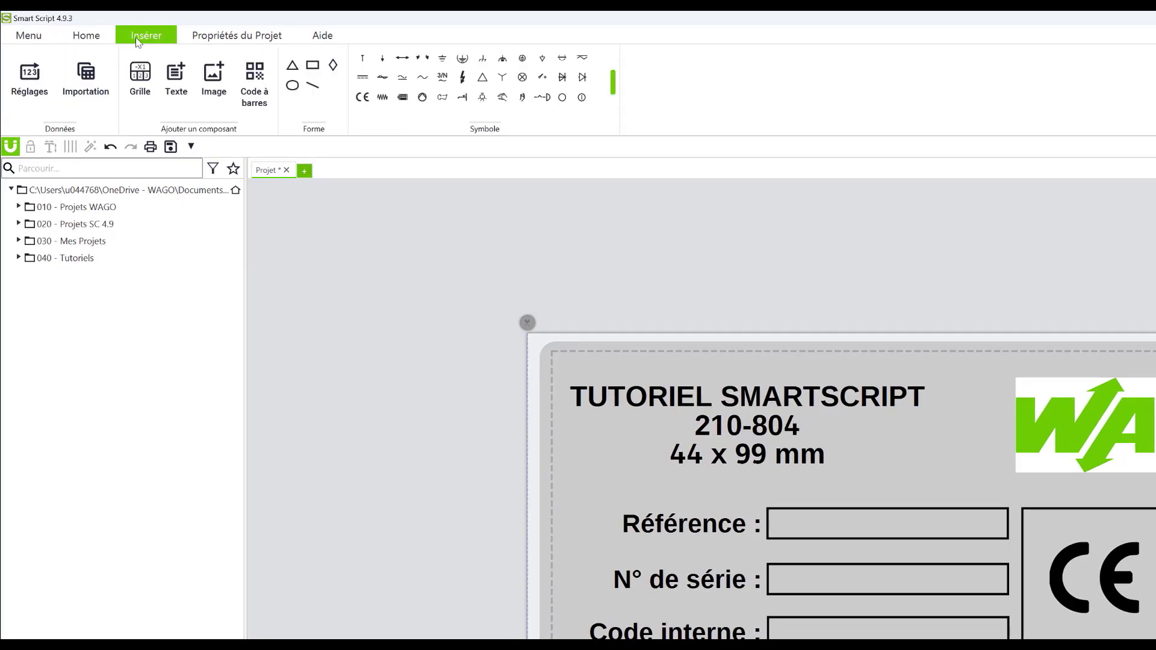
left_click(249, 89)
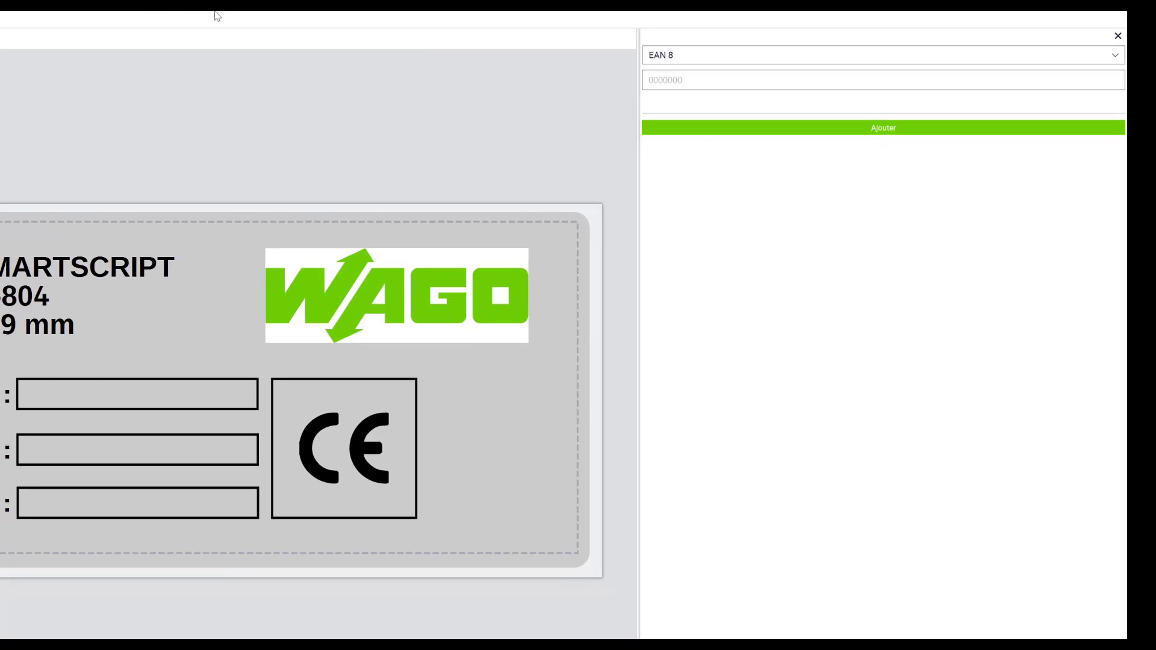
left_click(731, 61)
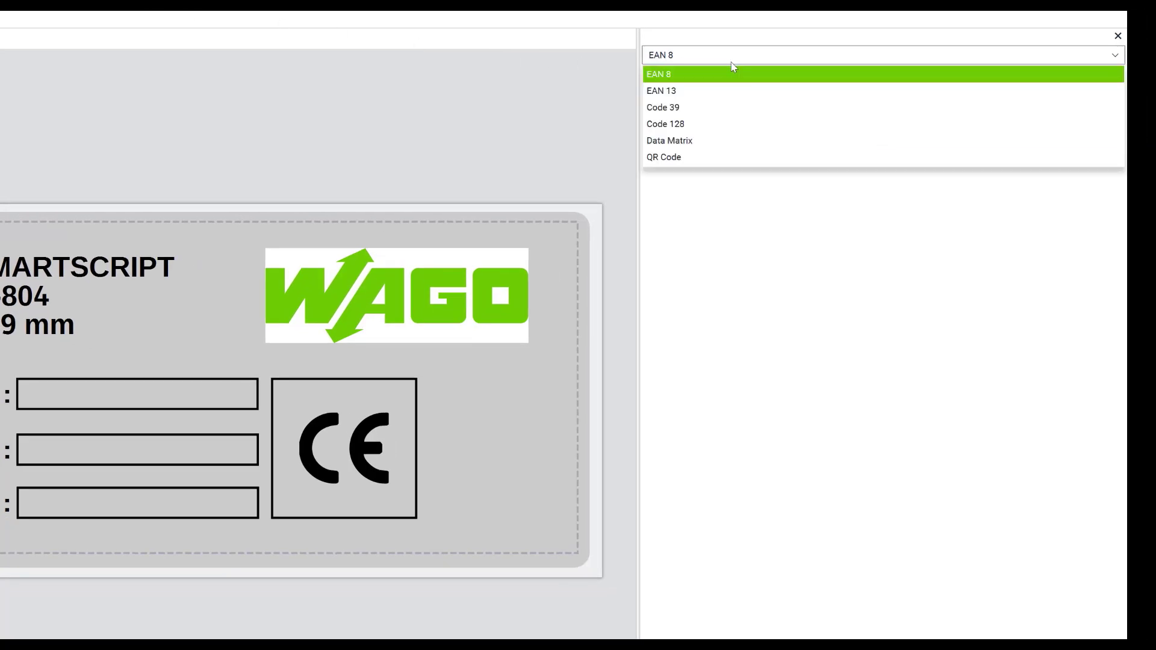
left_click(698, 163)
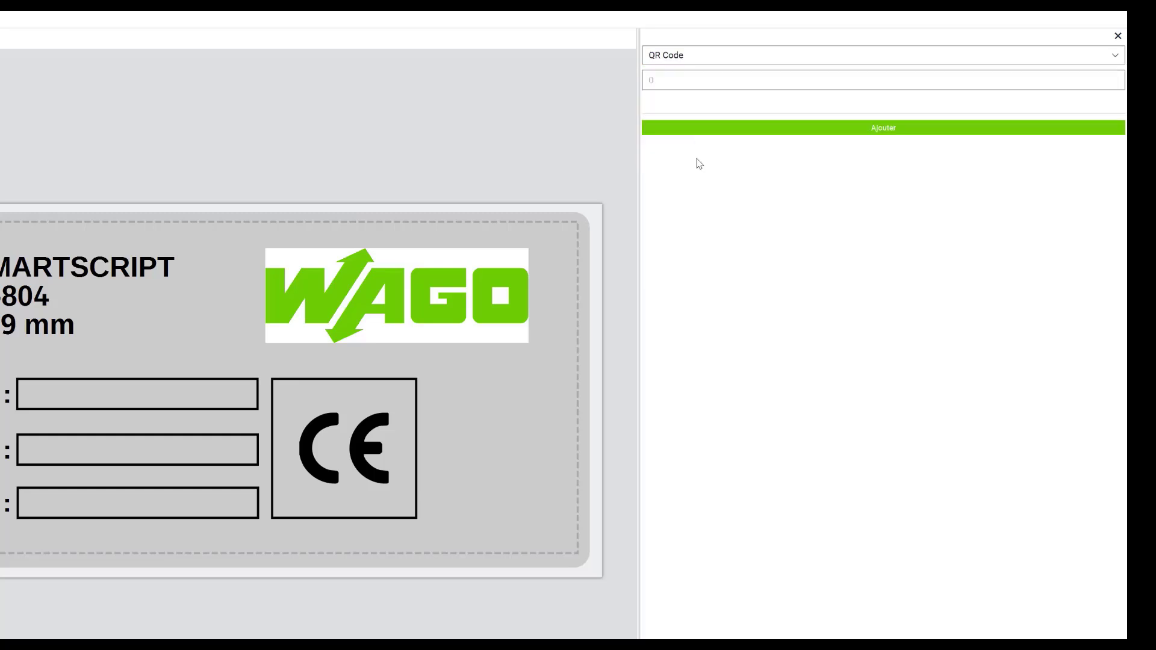
left_click(682, 80)
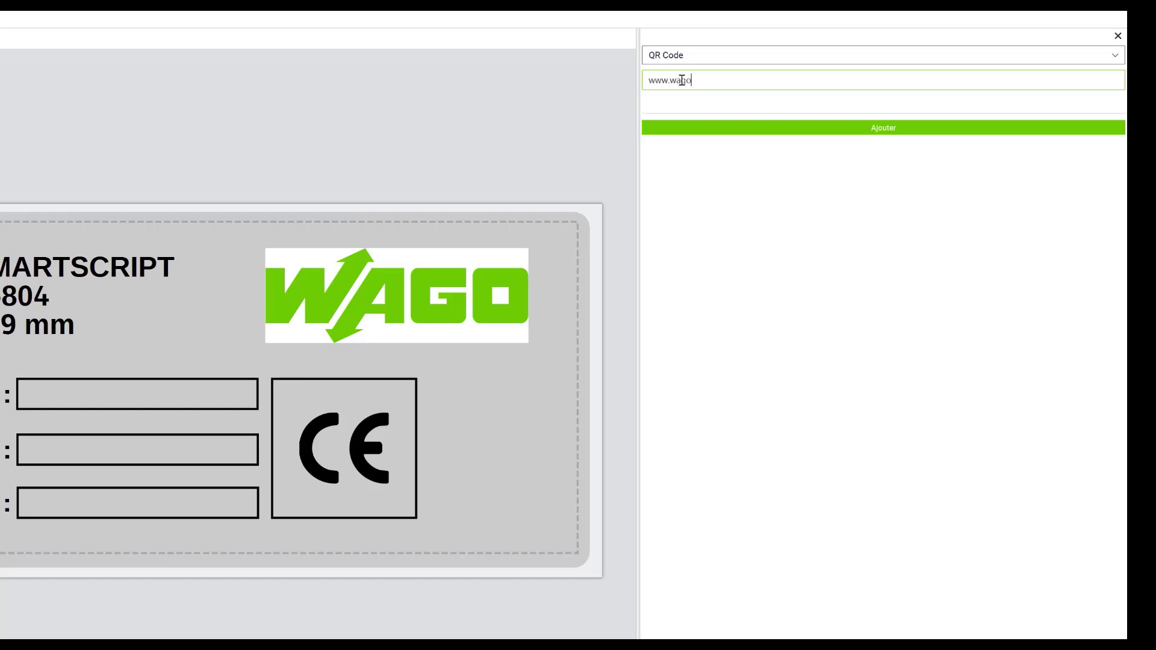
type("www.wago.com")
left_click(717, 137)
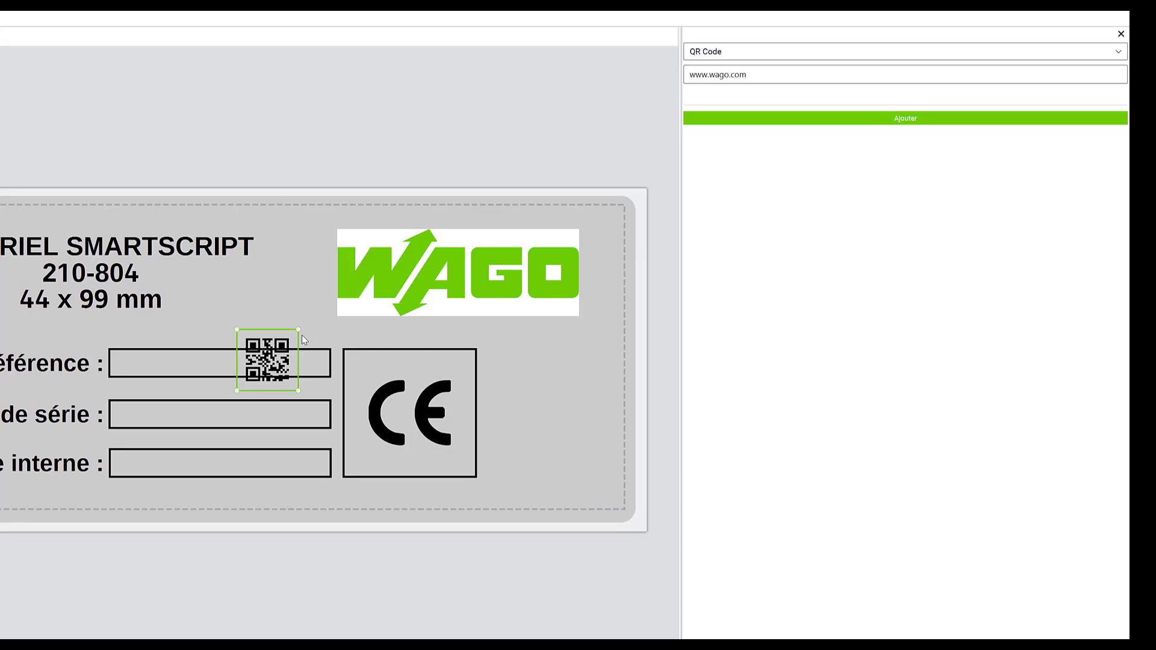
Place the QR code beside the CE symbol, enlarge it to the height of the CE frame, and close the barcode settings
left_click_drag(267, 351, 520, 371)
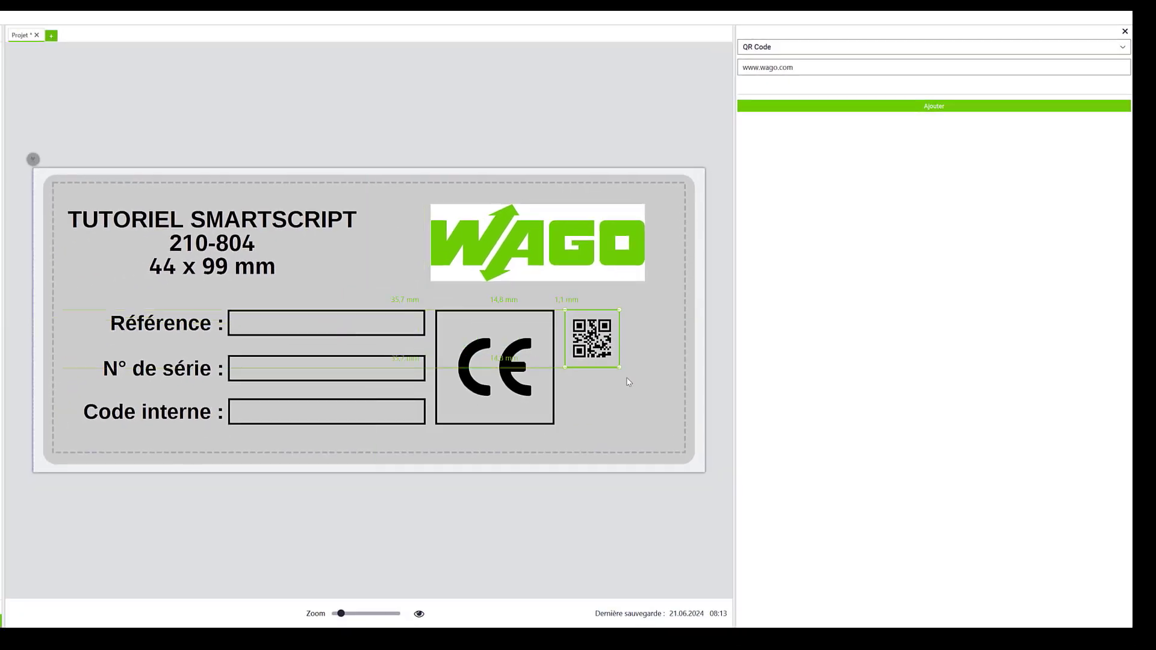
left_click_drag(619, 364, 679, 429)
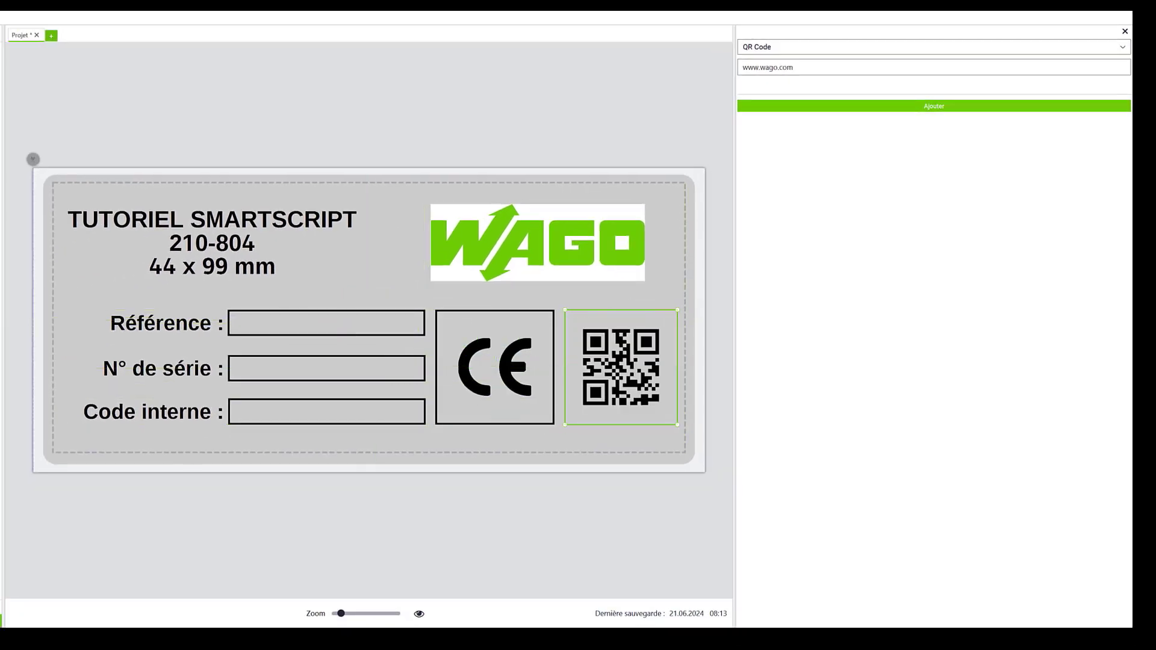
left_click(1125, 31)
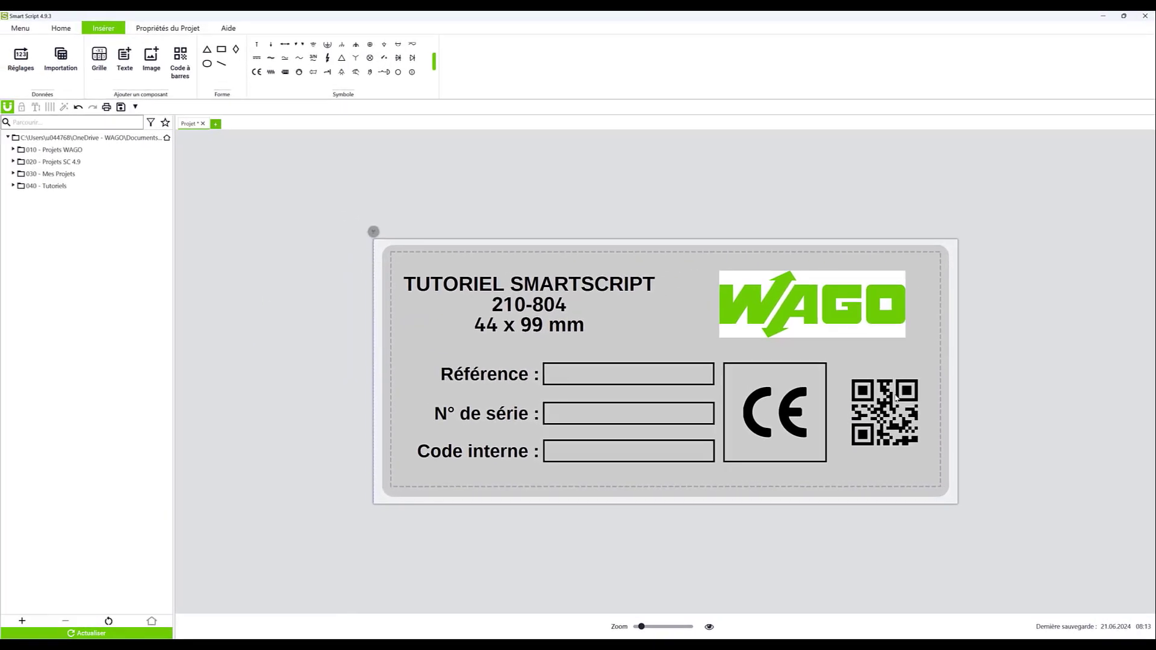
Examine the QR code's barcode type and content settings, leaving them as they are, and deselect the code
left_click(895, 397)
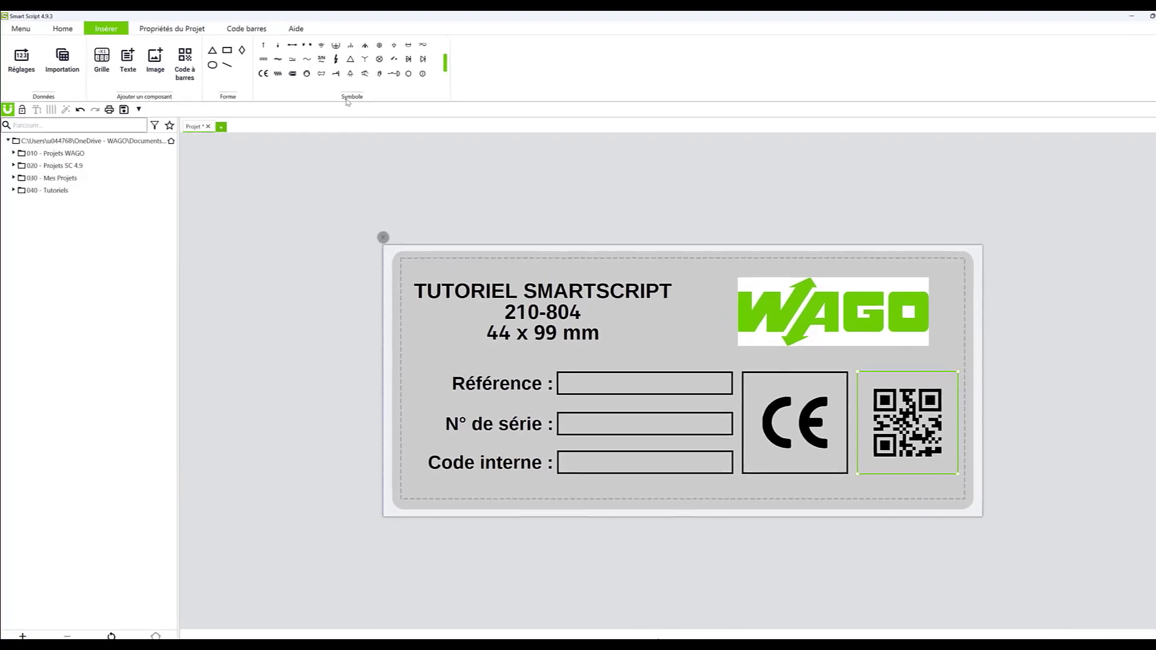
left_click(244, 28)
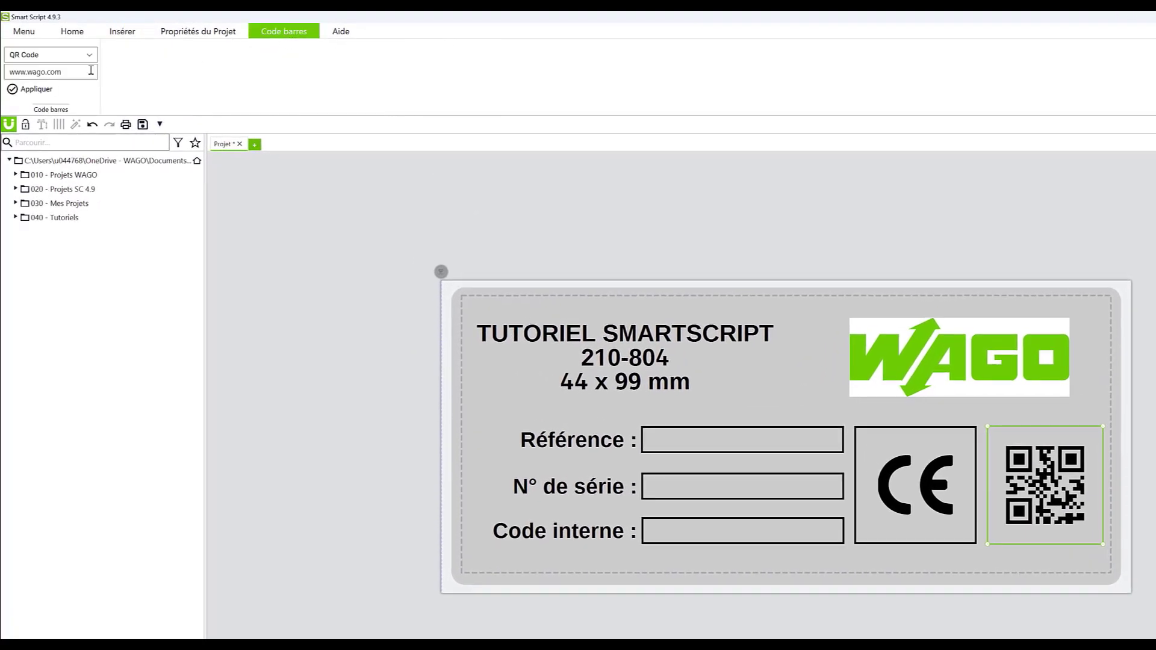
left_click_drag(63, 72, 5, 73)
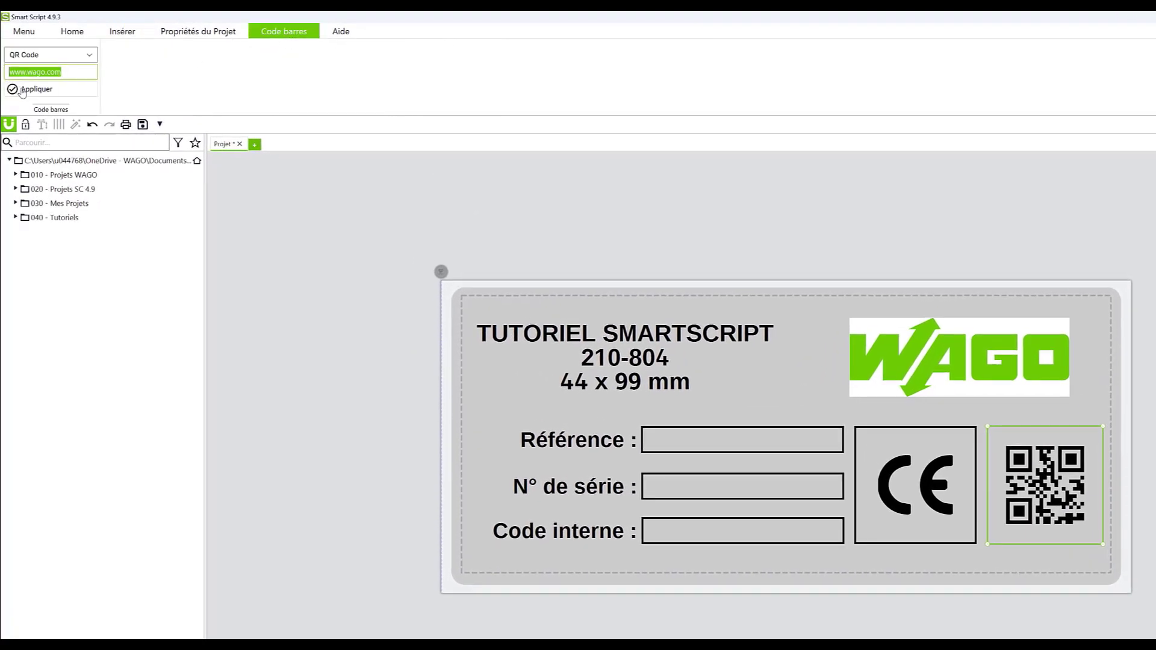
left_click(315, 224)
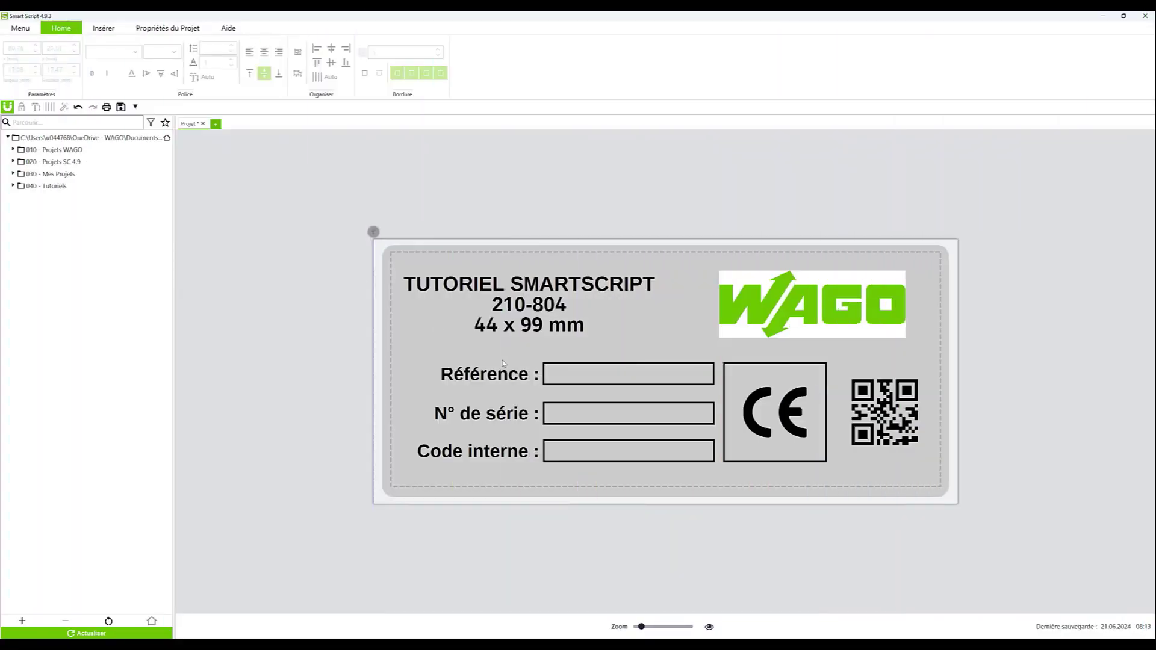
Fill in the bordered fields with "25-865-512" for Référence, "2024-06-100" for N° de série and "XT-56-521" for Code interne
left_click(590, 382)
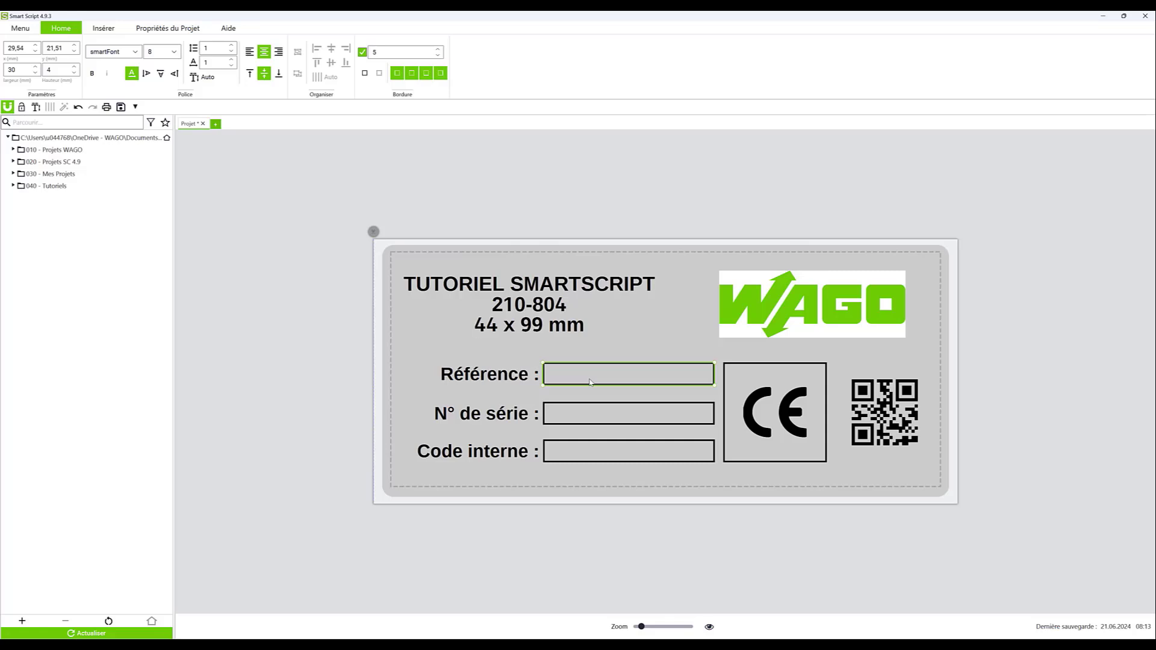
type("25-865-512")
left_click(586, 414)
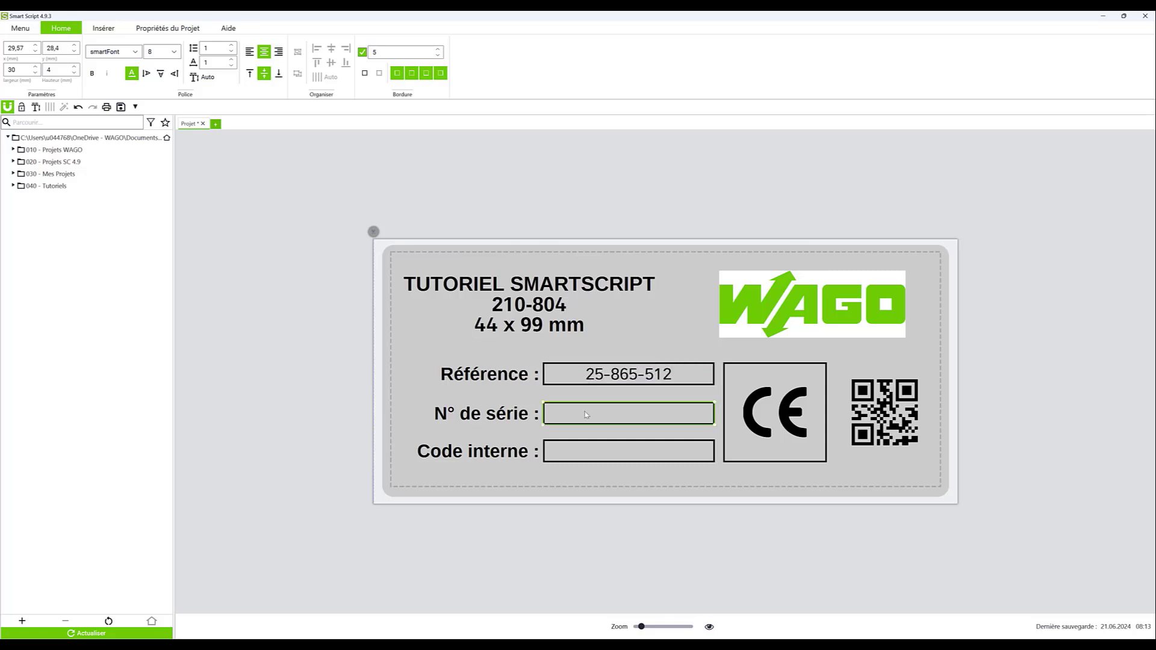
type("2026-06")
key("BackSpace")
key("BackSpace")
key("BackSpace")
key("BackSpace")
type("4-06-100")
left_click(587, 450)
type("XT-56-521")
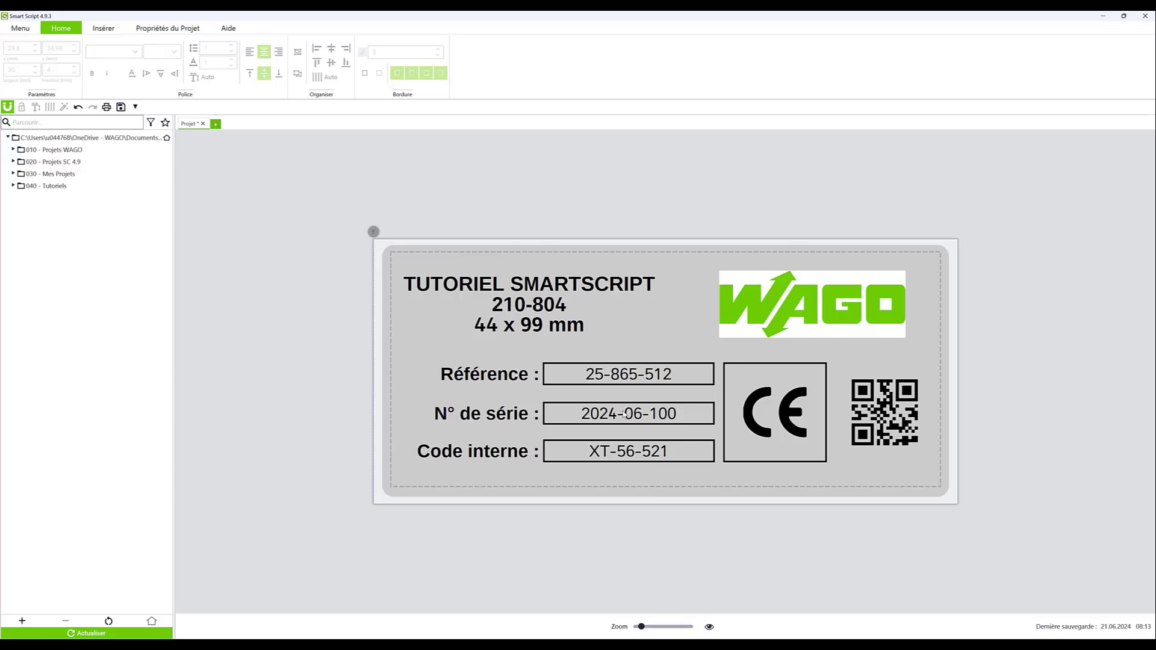
Set up numbering for the N° de série field with start value 2024-06-100 and end value 2024-06-124
left_click(625, 415)
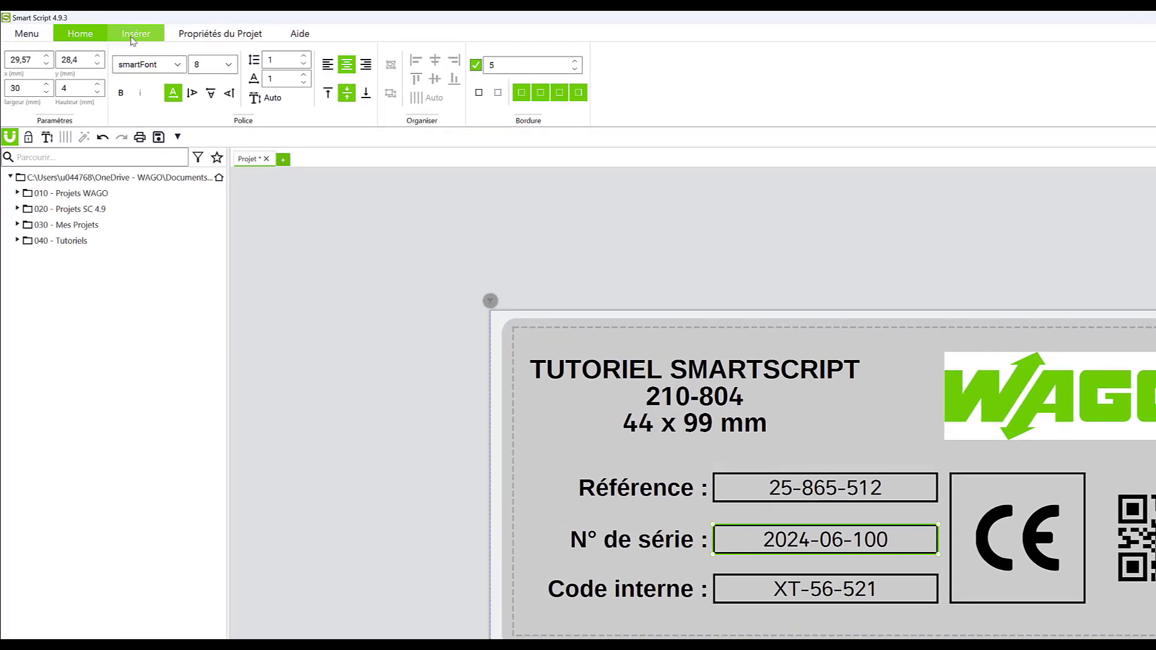
left_click(133, 36)
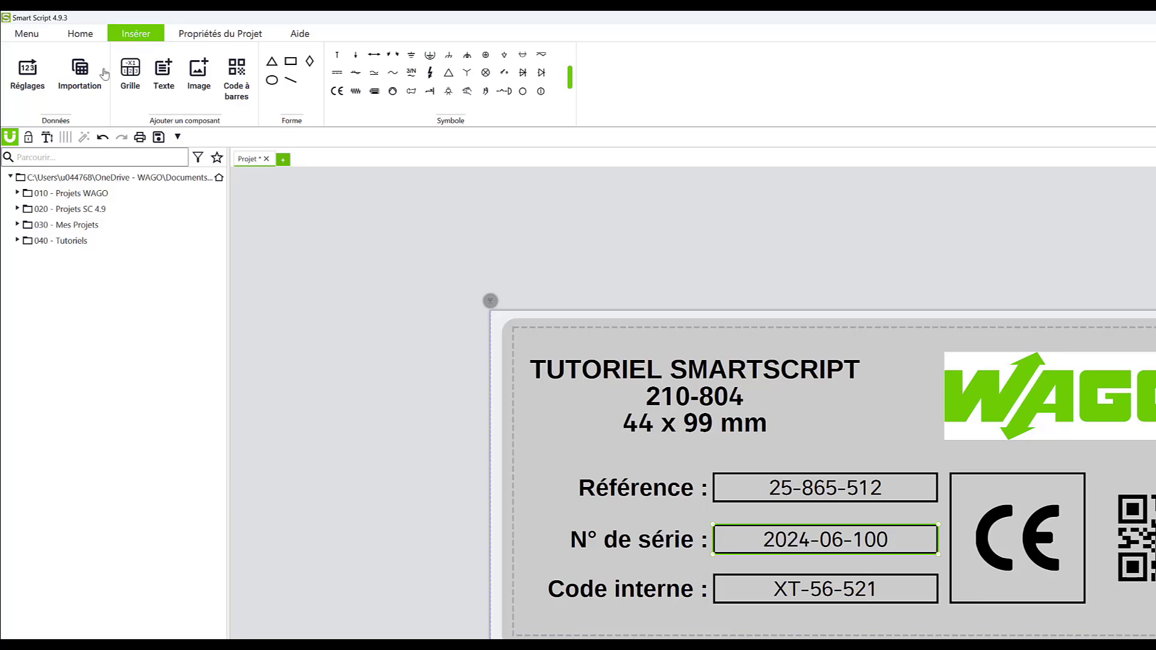
left_click(34, 79)
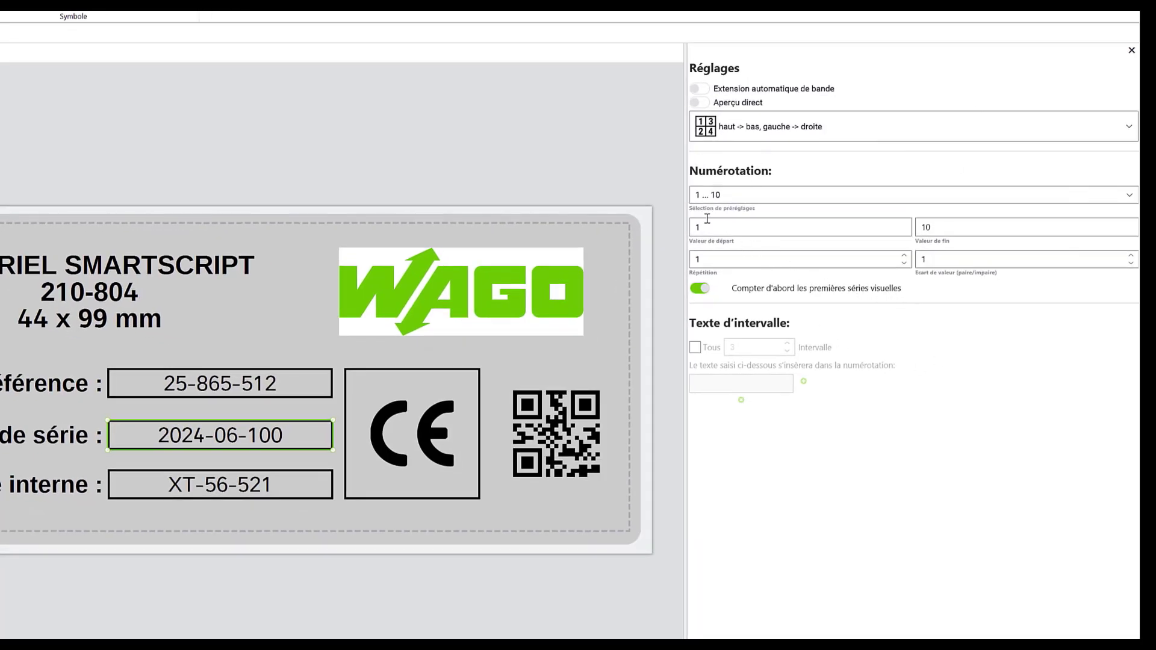
left_click(699, 221)
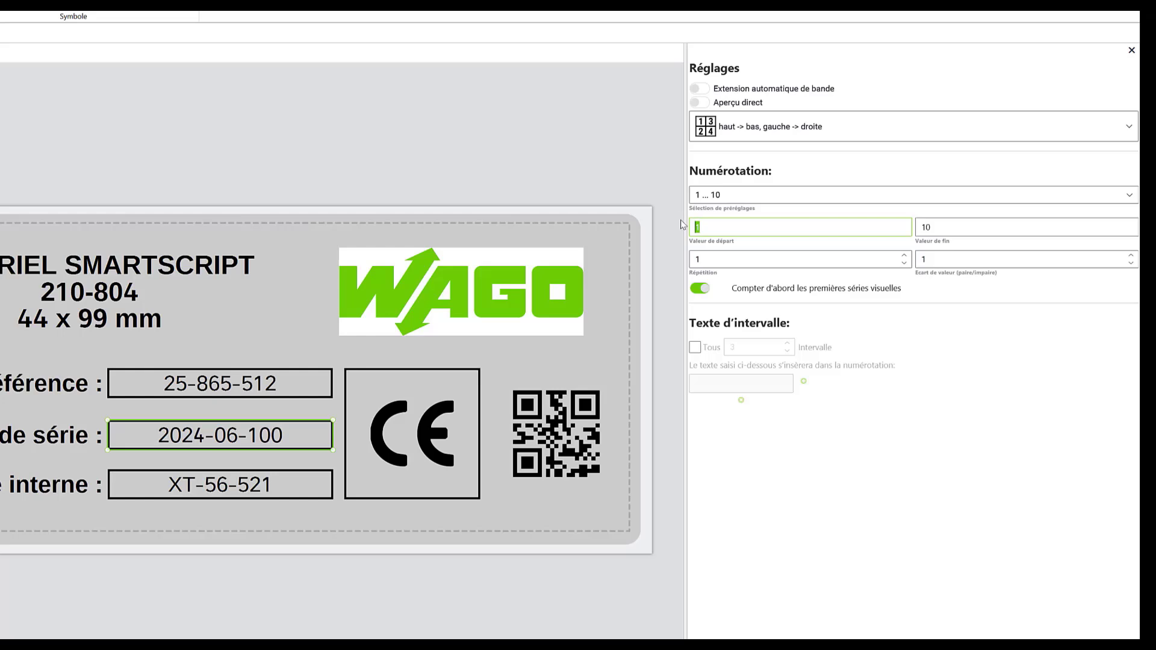
type("2024-06-100")
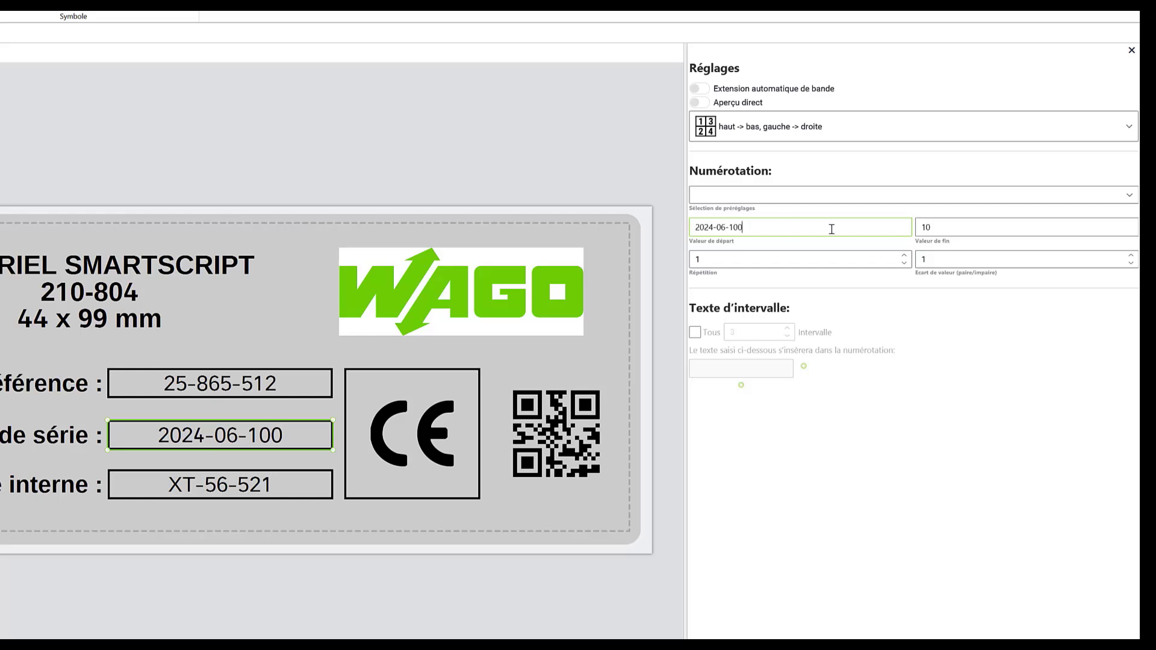
left_click(942, 234)
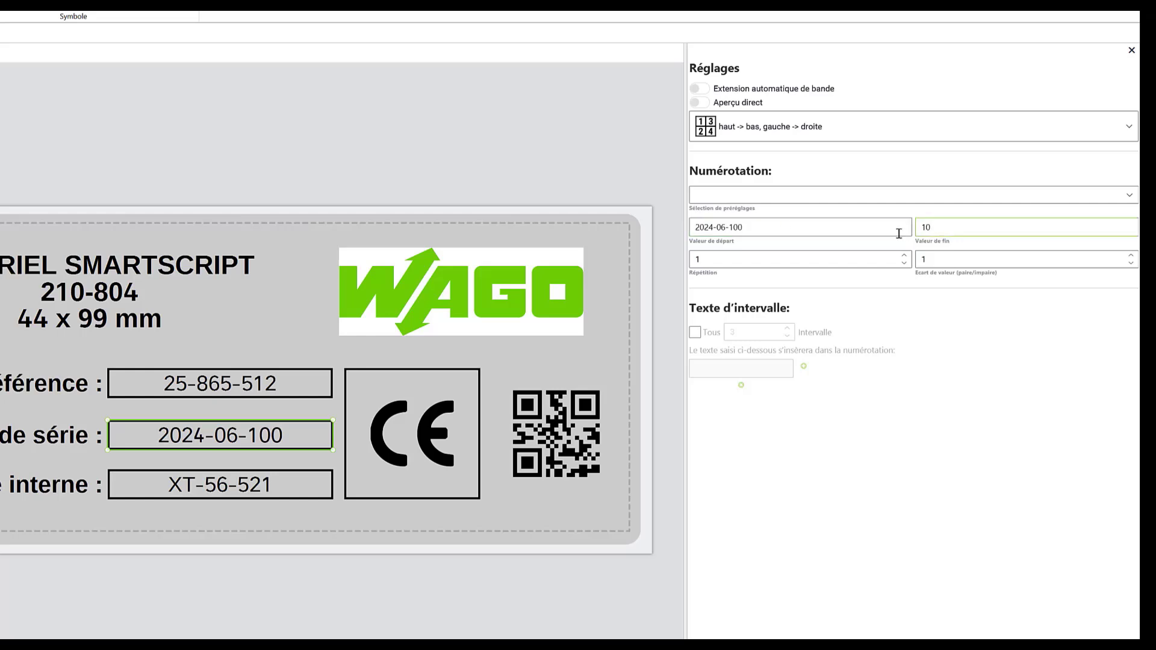
key("ctrl+a")
type("20")
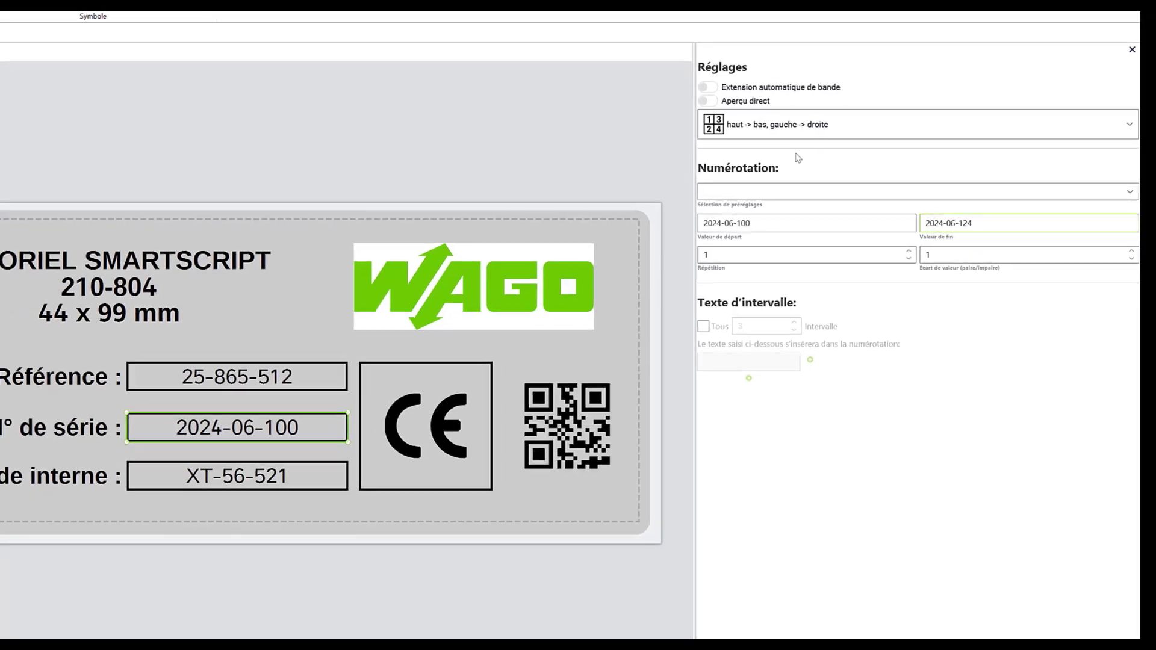
Enable automatic strip extension, apply the numbering, and look through the numbered plates
left_click(699, 88)
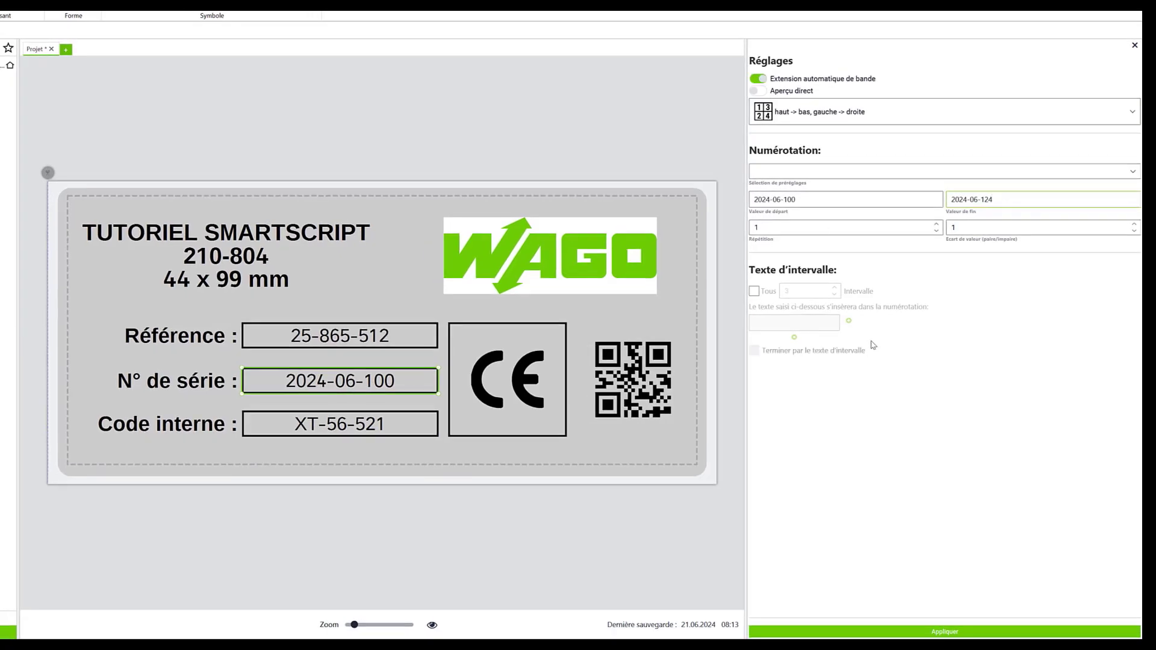
left_click(988, 633)
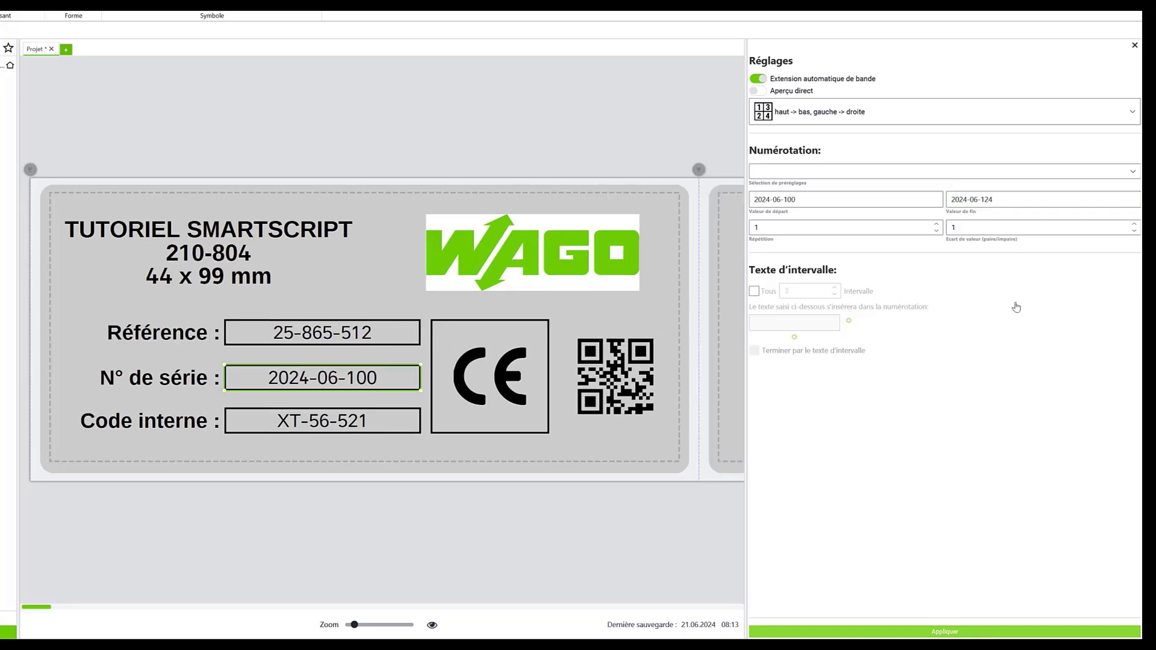
left_click(1135, 45)
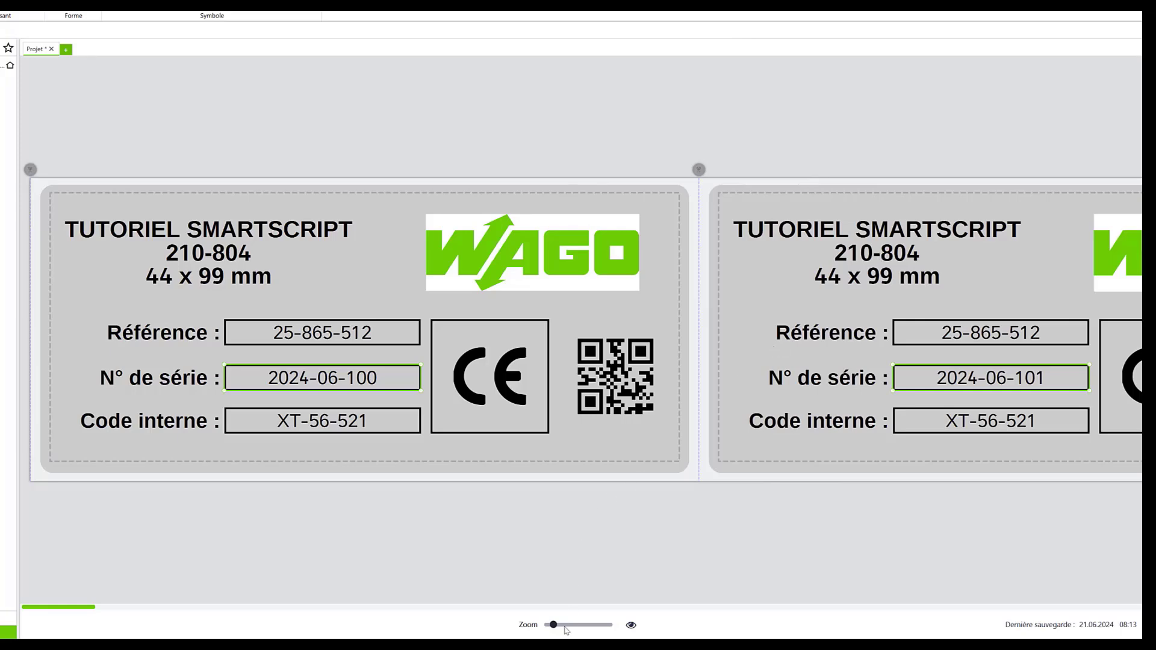
left_click_drag(553, 625, 545, 625)
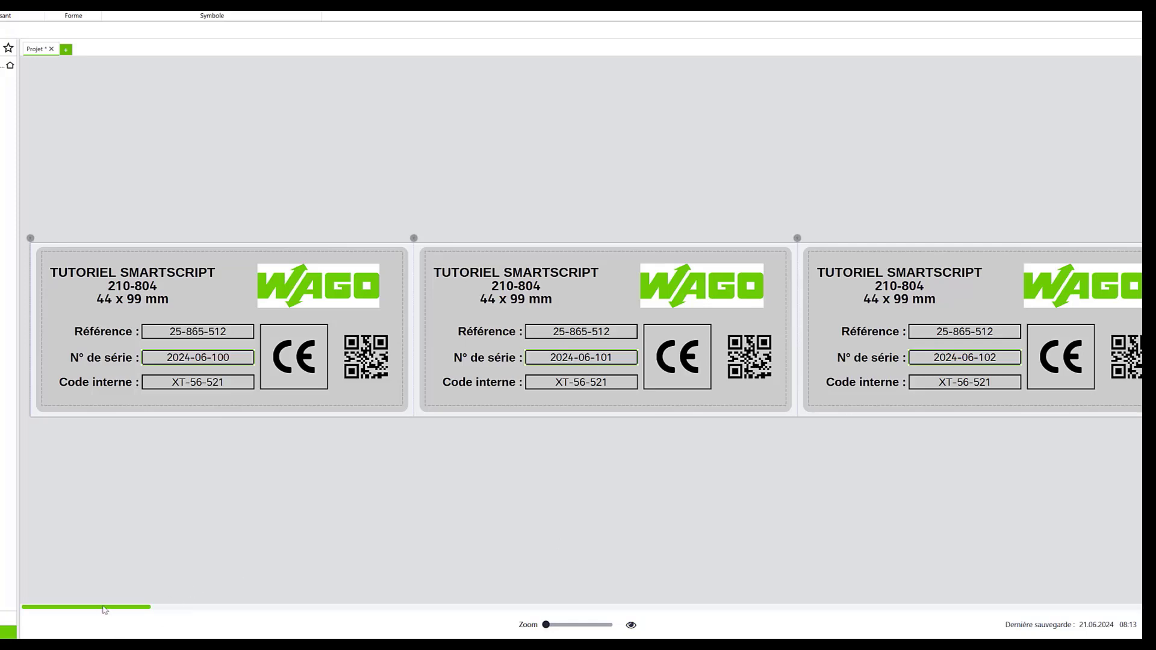
left_click_drag(104, 610, 1139, 614)
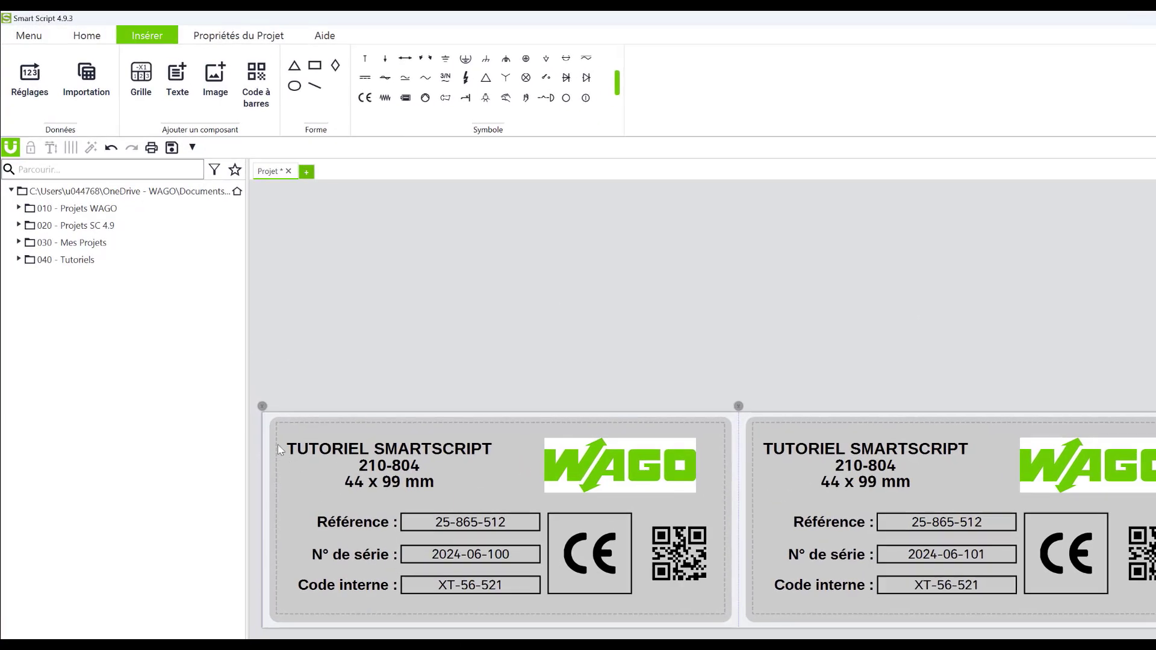
left_click(31, 36)
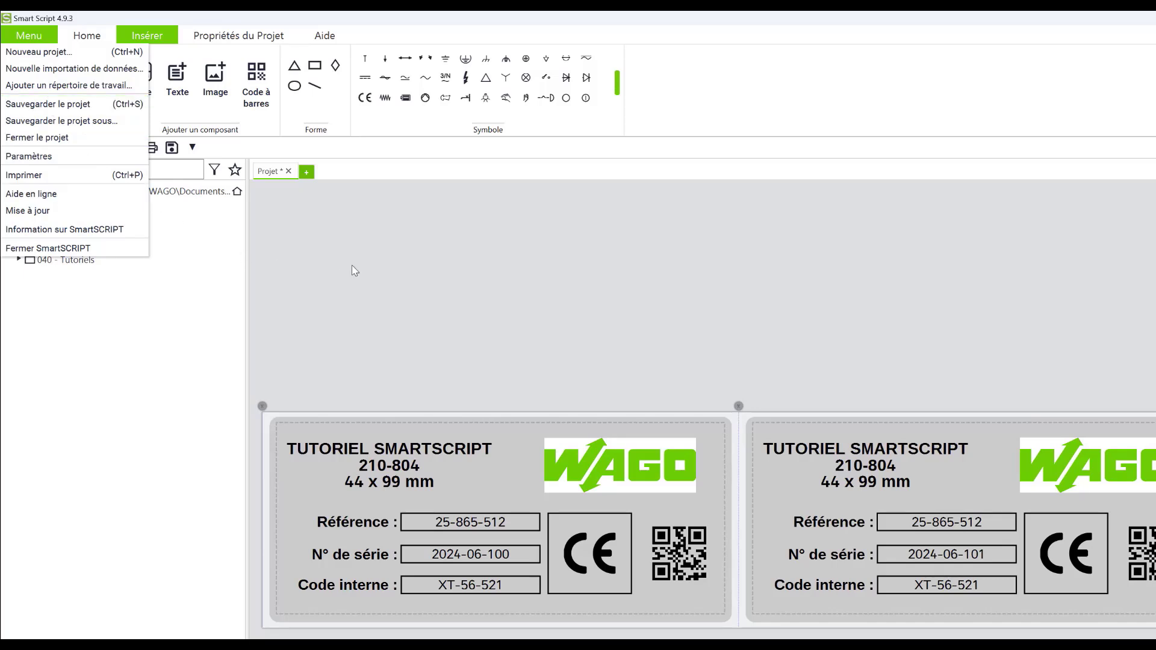
left_click(378, 266)
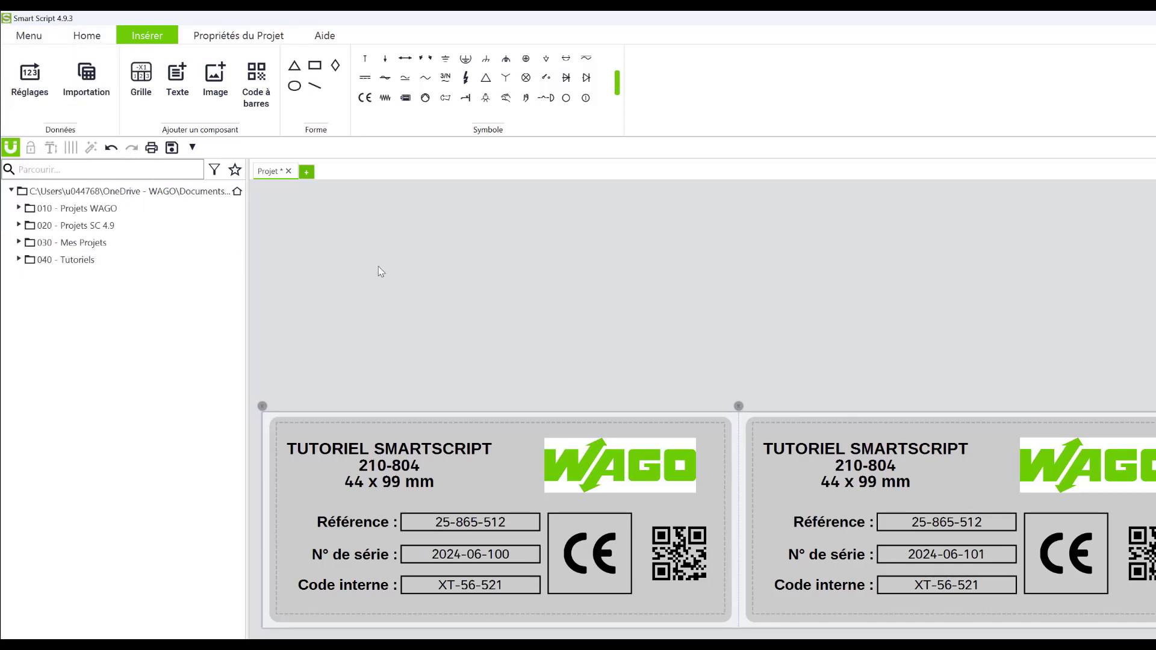
left_click(193, 148)
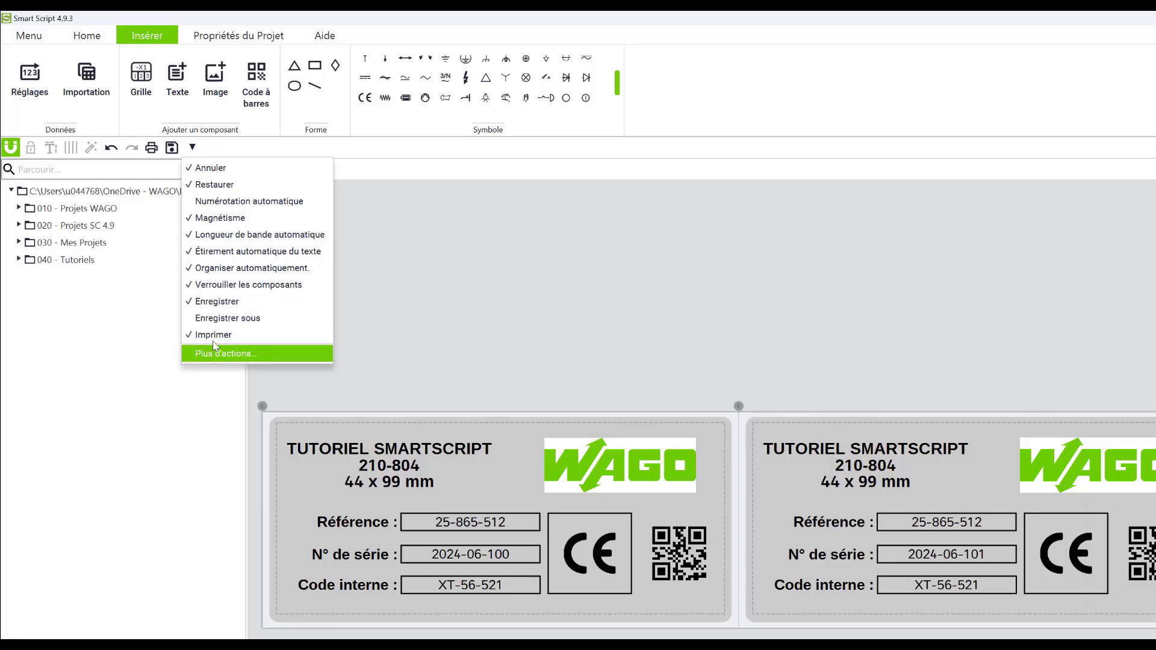
left_click(425, 296)
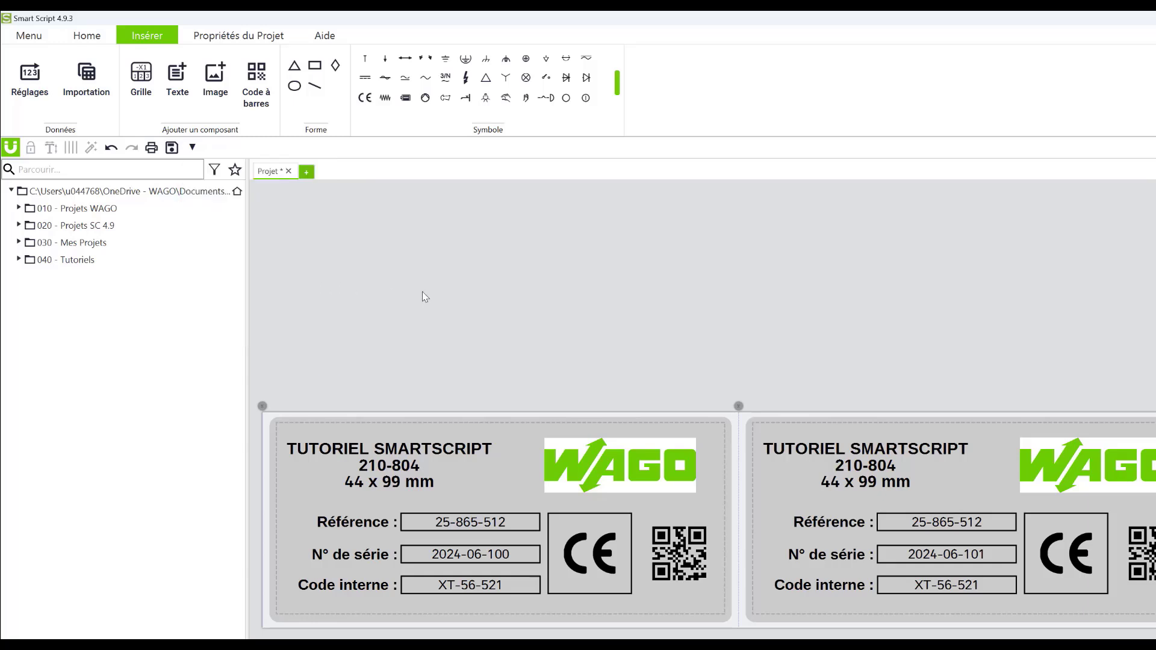
Save the project as "TUTORIEL 210-804" in the 040 - Tutoriels folder and expand that folder in the project tree
left_click(171, 147)
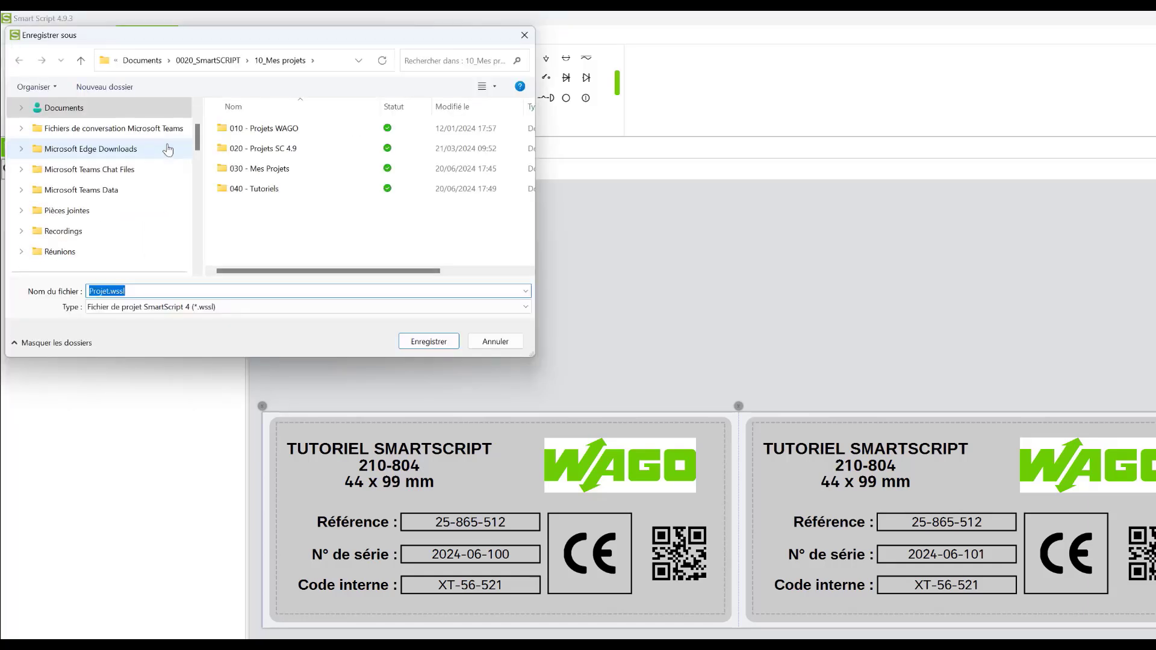
double_click(254, 188)
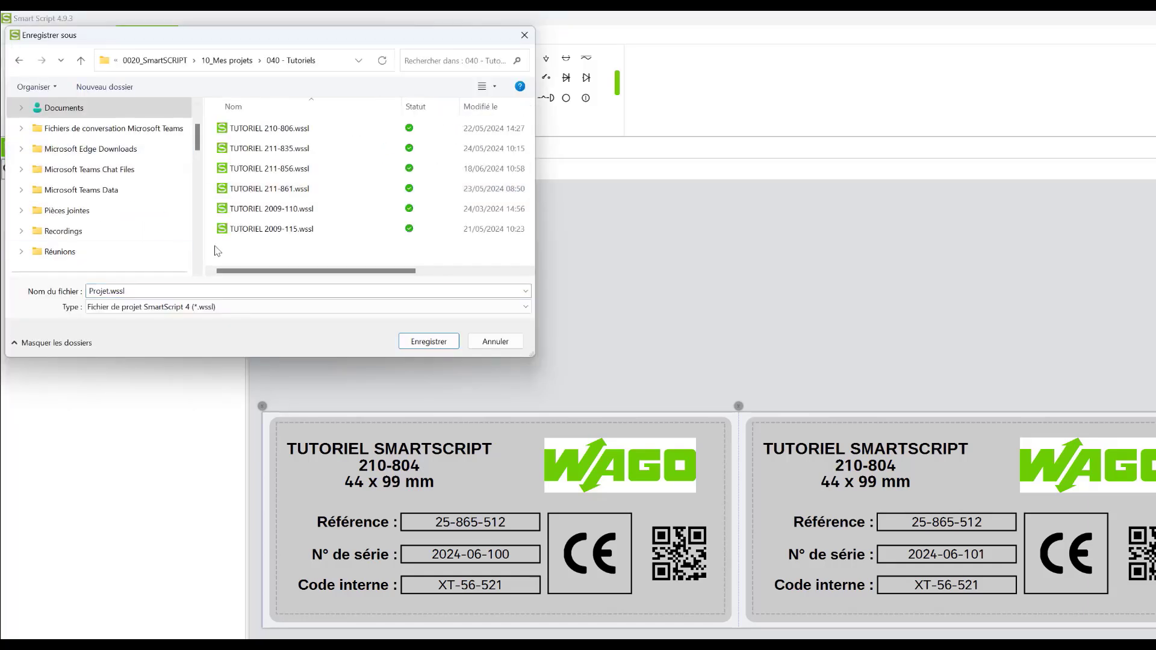
left_click(271, 229)
left_click(207, 289)
key("BackSpace")
key("BackSpace")
key("BackSpace")
key("BackSpace")
key("BackSpace")
key("BackSpace")
key("BackSpace")
key("BackSpace")
type("210-804")
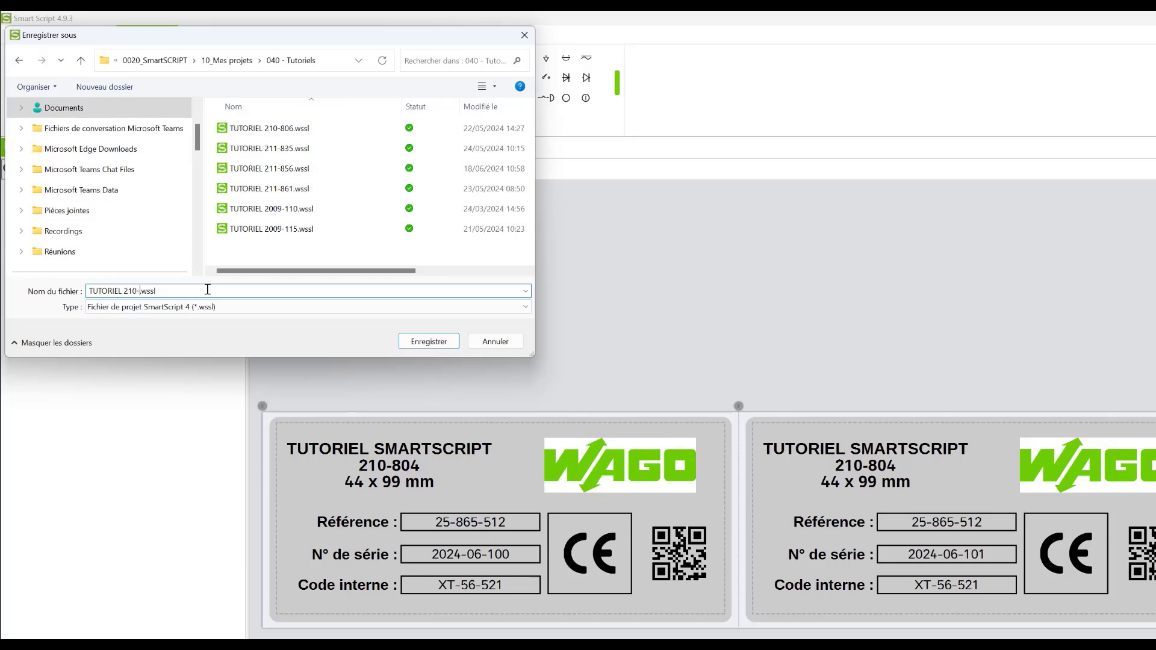
left_click(414, 342)
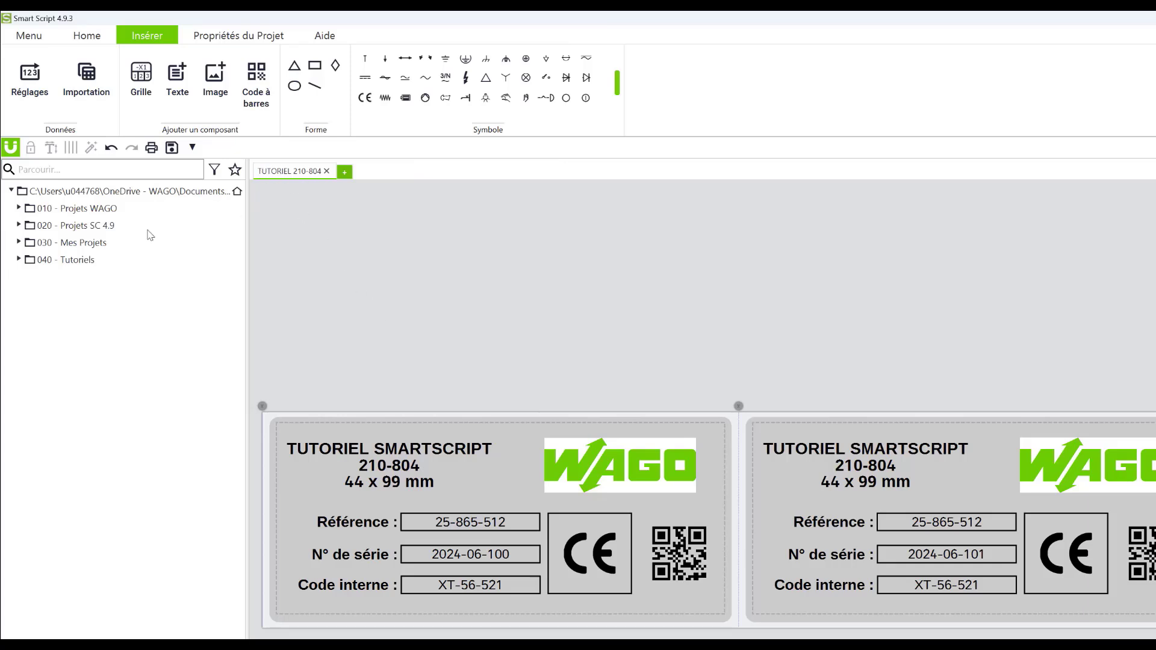
left_click(19, 260)
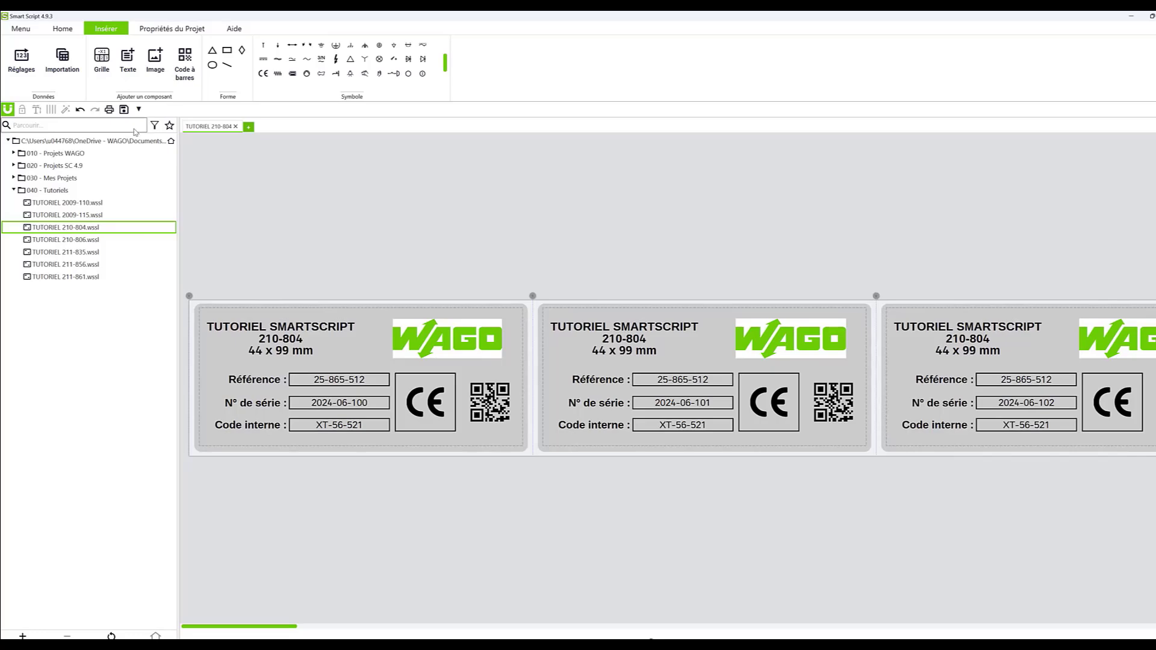
Open the print preview of the plates and view the list of available printers, keeping the selected one
left_click(20, 28)
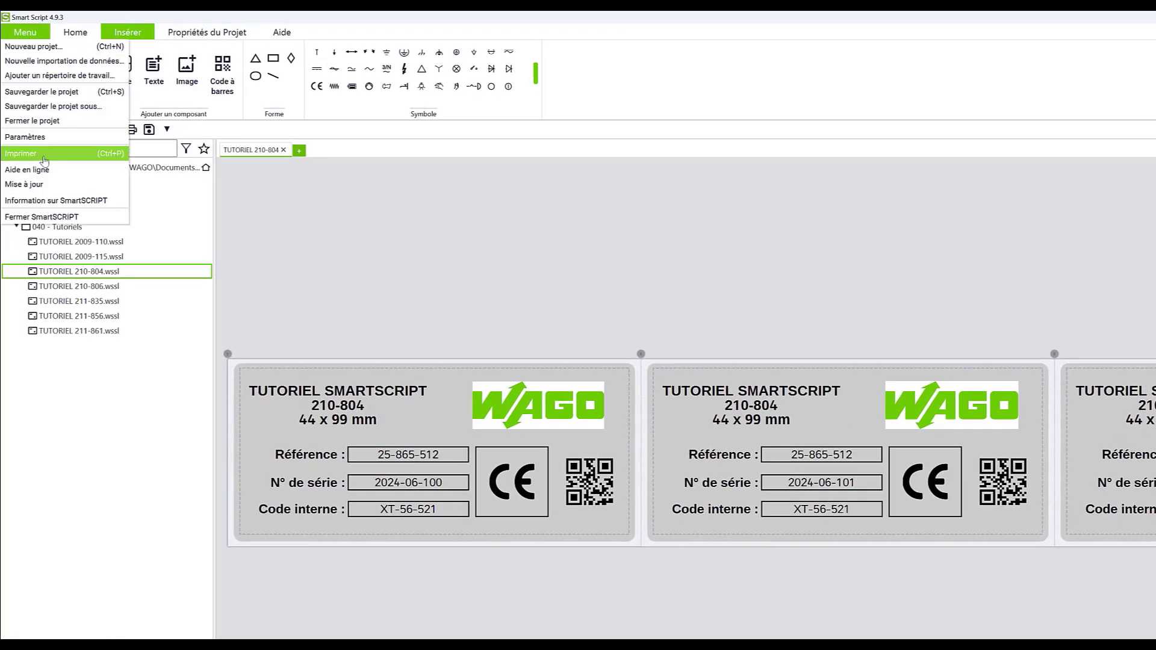
left_click(226, 133)
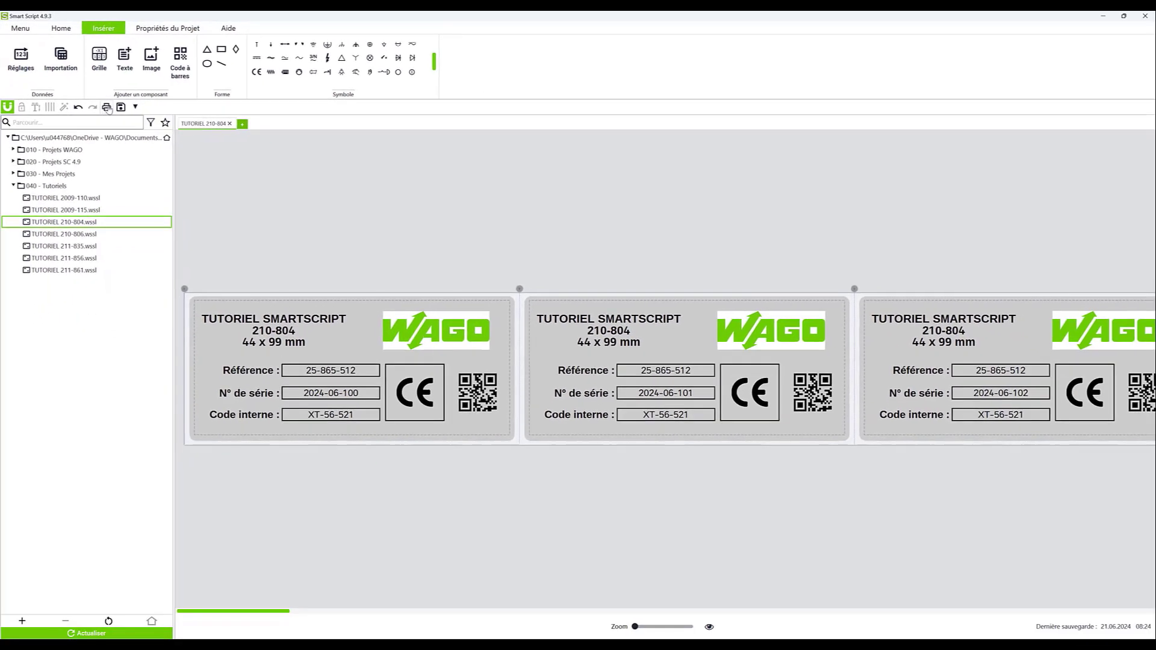
left_click(107, 107)
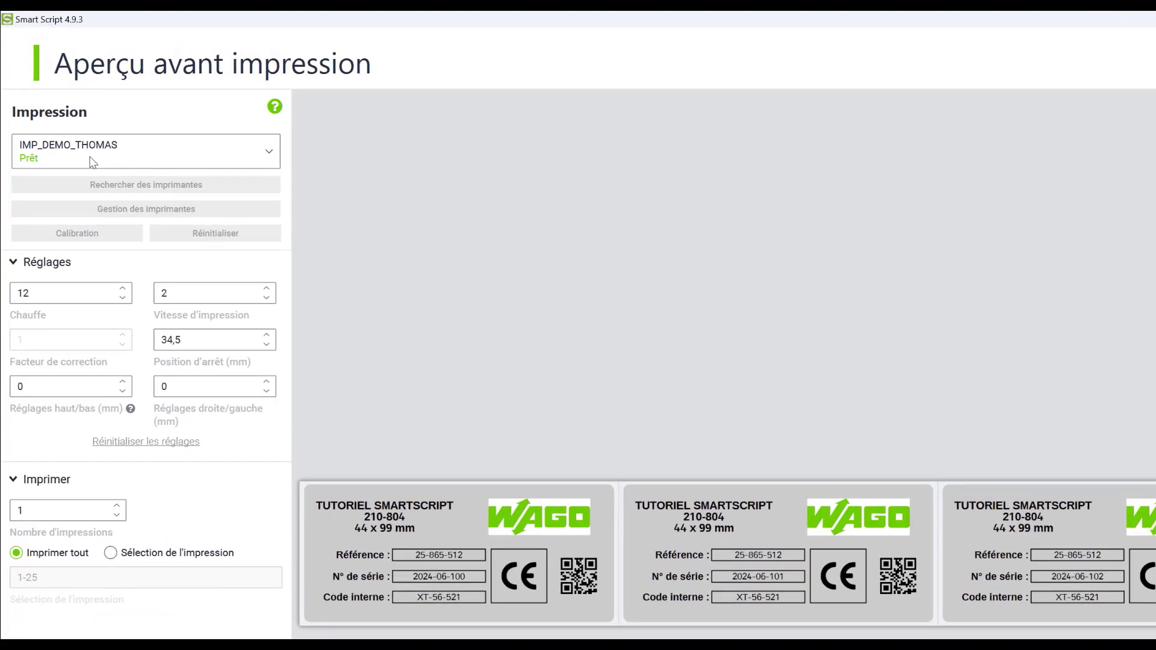
left_click(92, 163)
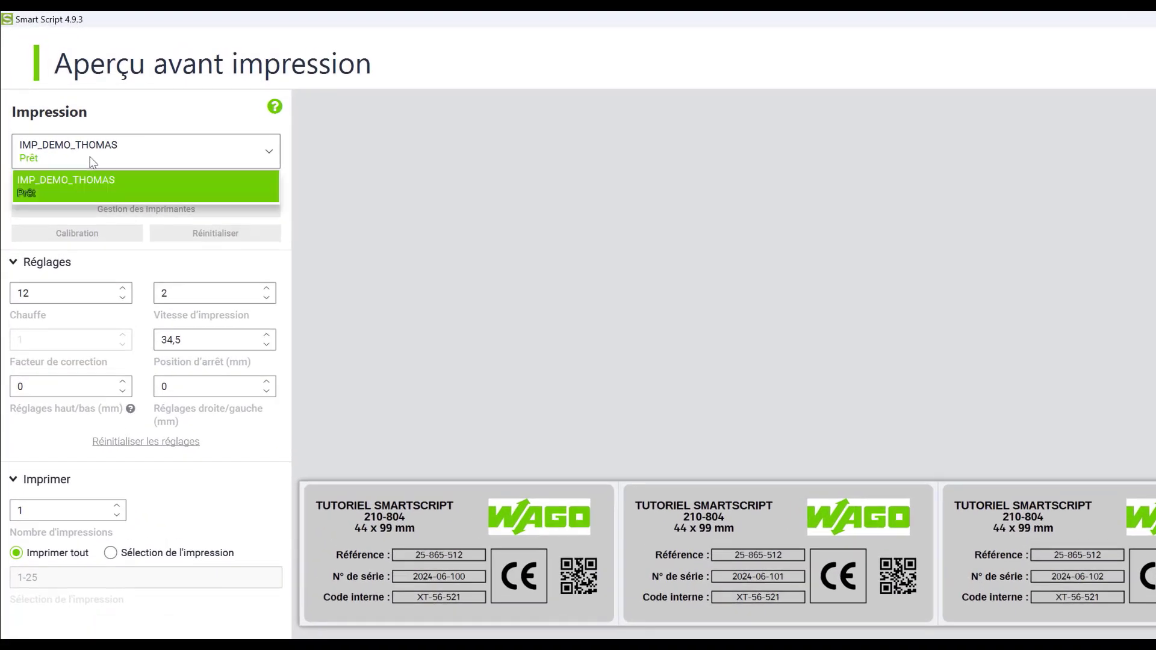
left_click(92, 163)
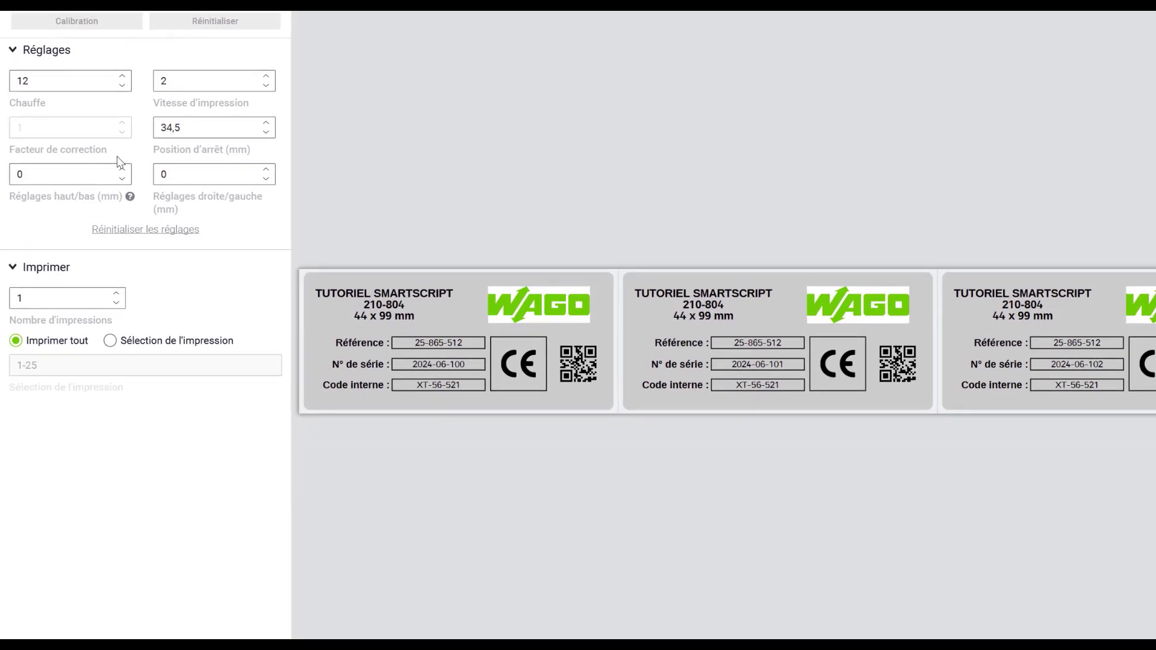
Limit the print job to a selection of plates and set the range to 1-10
left_click(48, 299)
left_click(117, 293)
left_click(116, 293)
left_click(109, 341)
left_click(70, 367)
key("shift+Left")
key("shift+Left")
key("shift+Left")
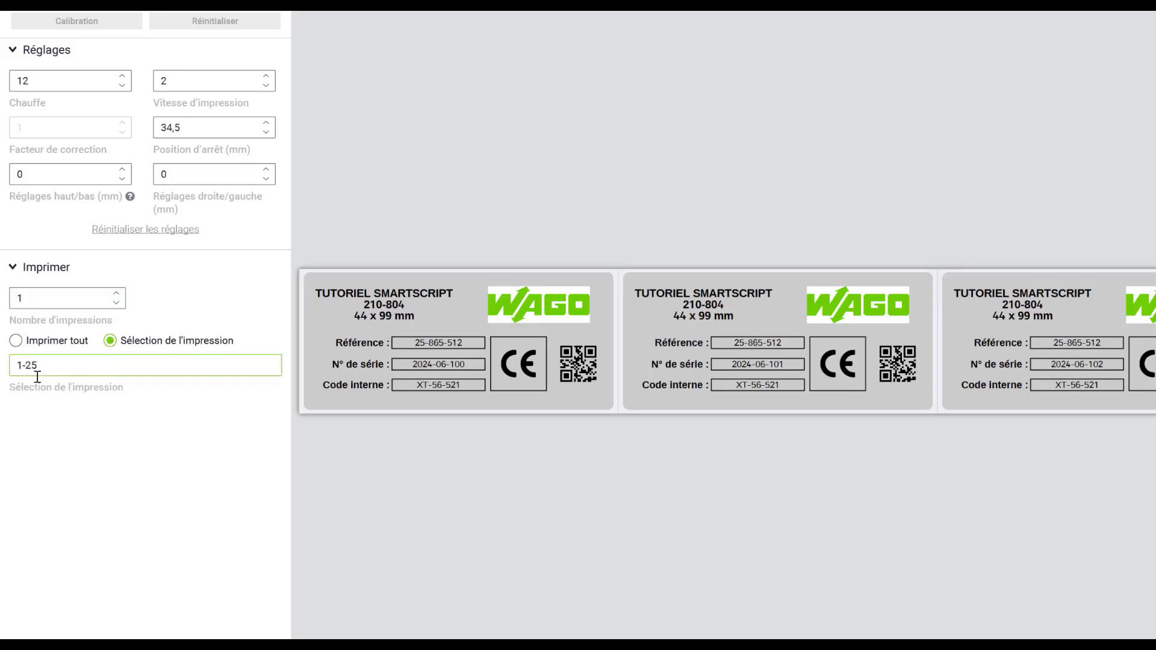
type("-10")
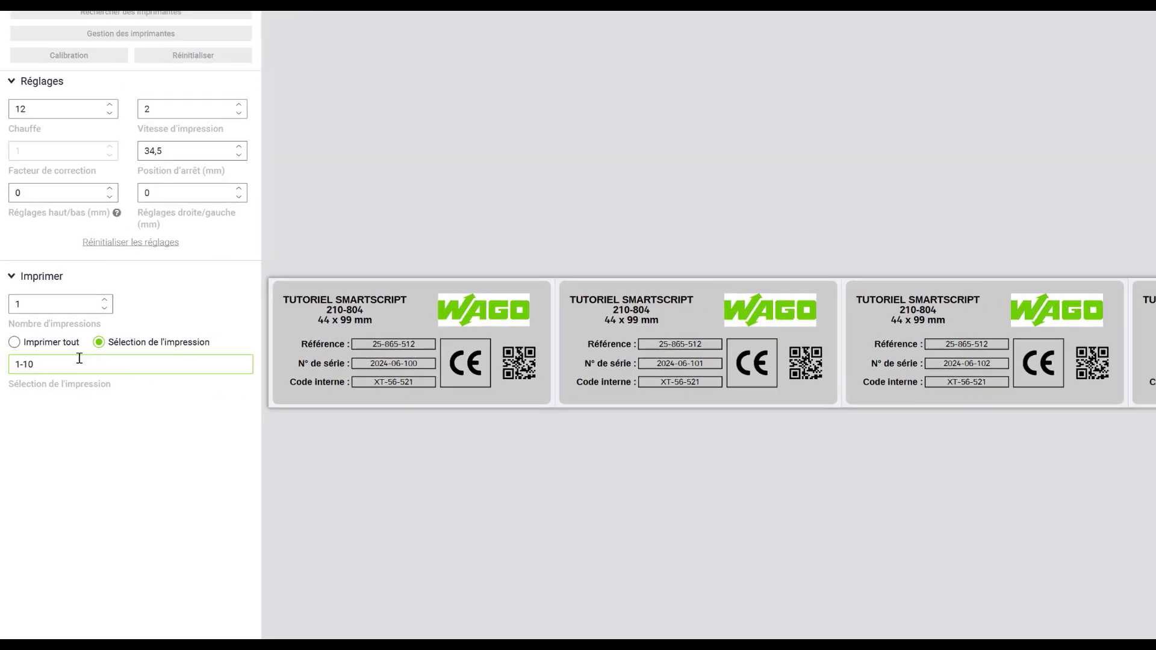
Set the job to print all plates, start the print, and cancel at the recalibration question
left_click(48, 343)
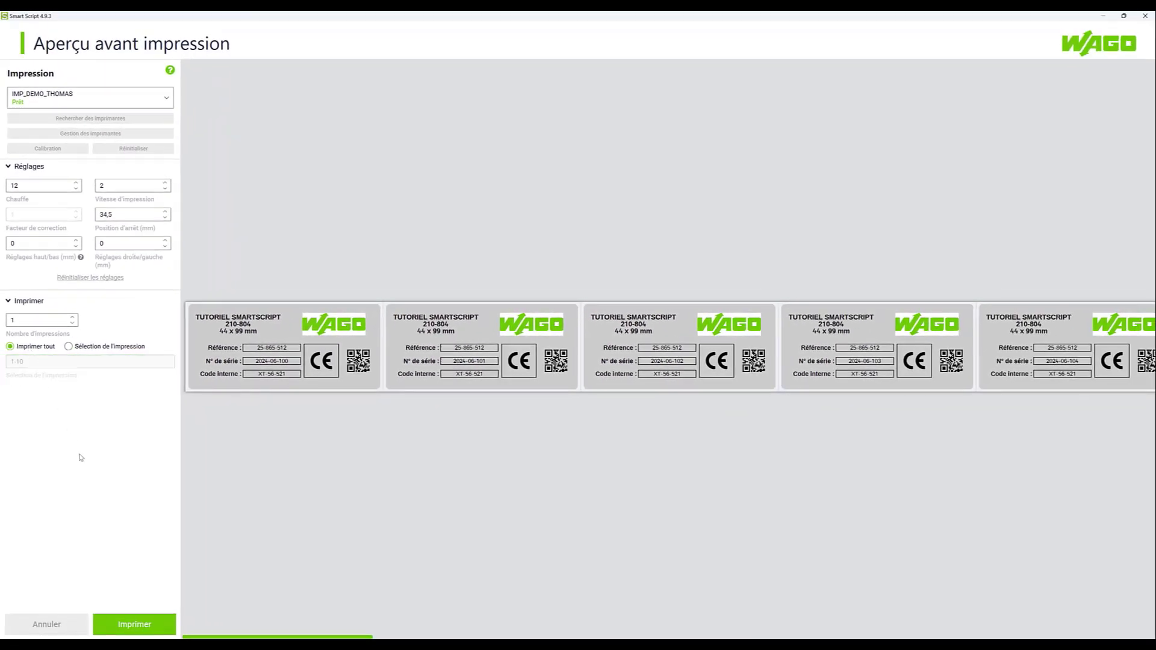
left_click(145, 626)
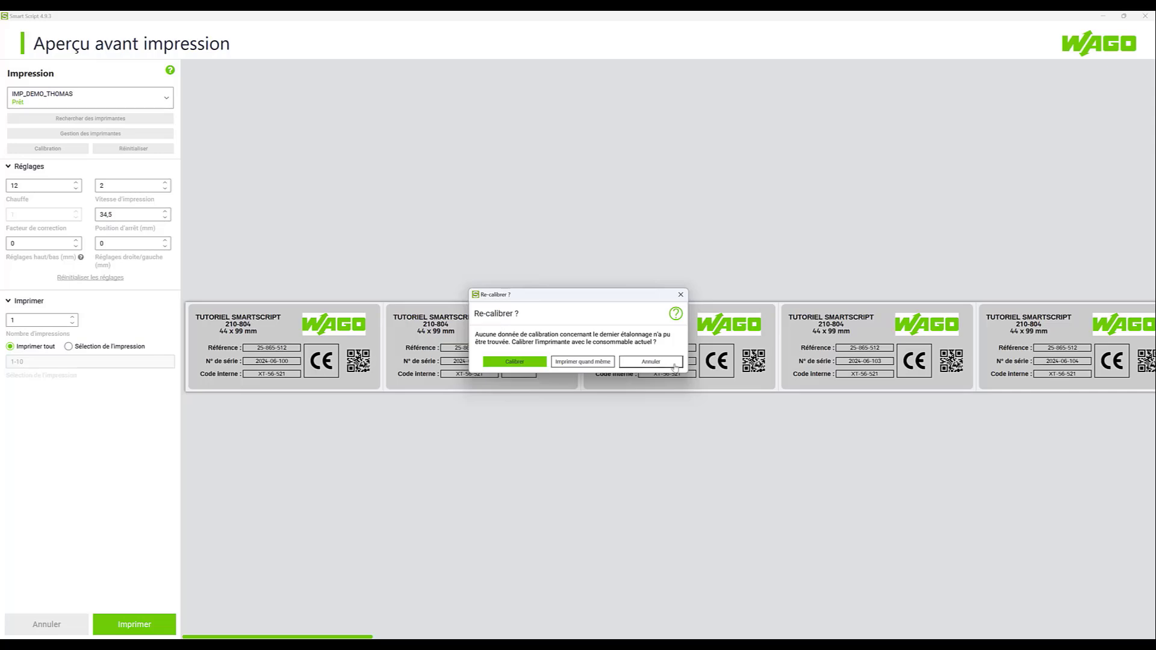
left_click(651, 362)
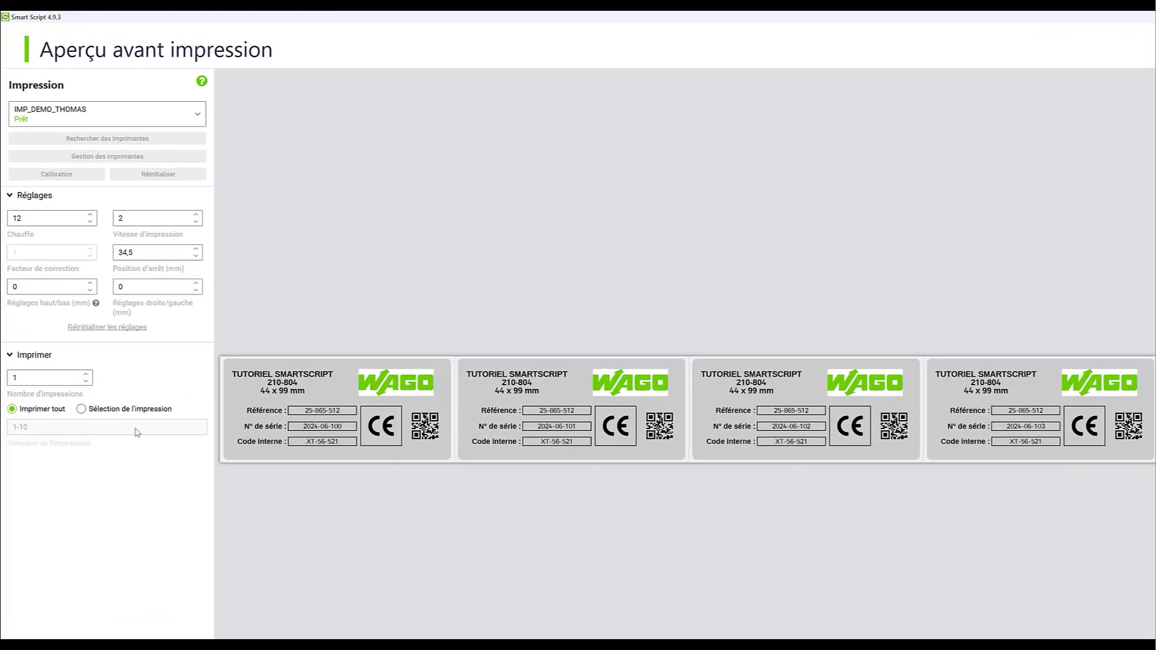
Open the printer calibration instructions for material 210-804, review them, and go back without calibrating
left_click(84, 178)
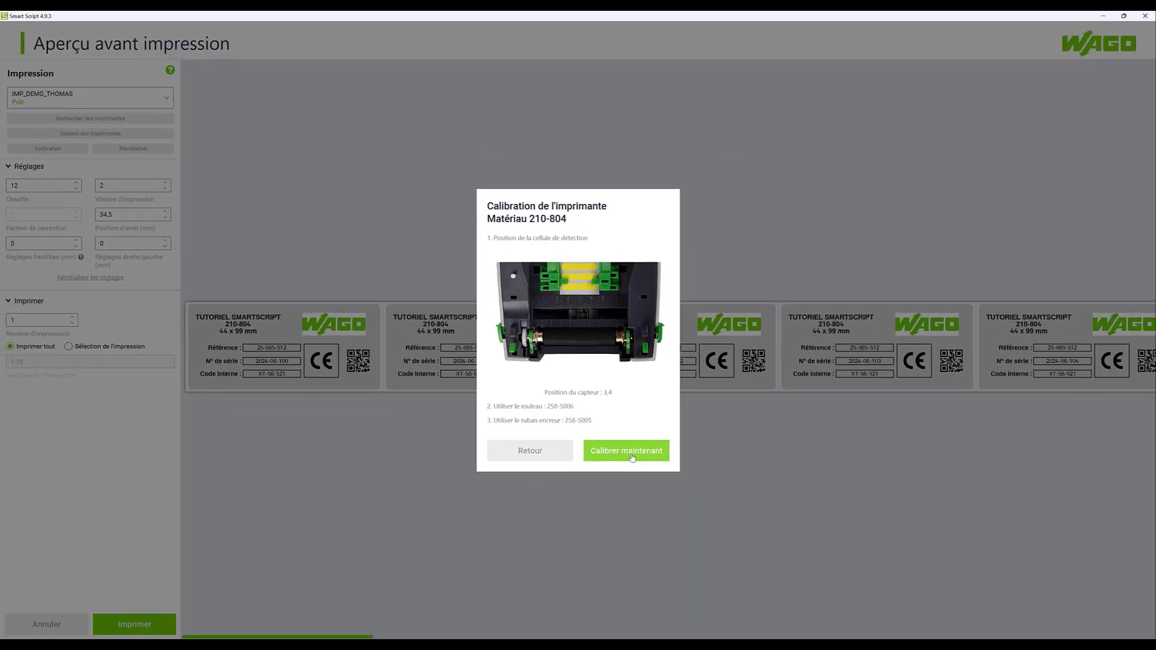
left_click(530, 456)
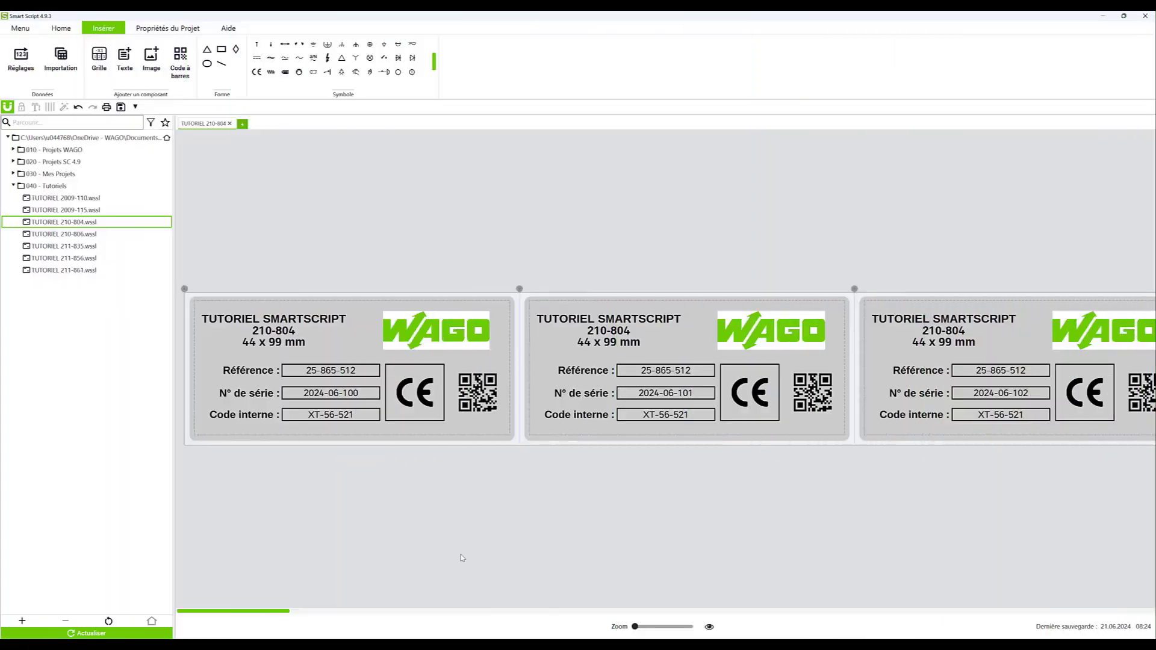
Select only plates 2024-06-101, 2024-06-106, 2024-06-107 and 2024-06-117 and open the print preview for them
left_click(850, 298)
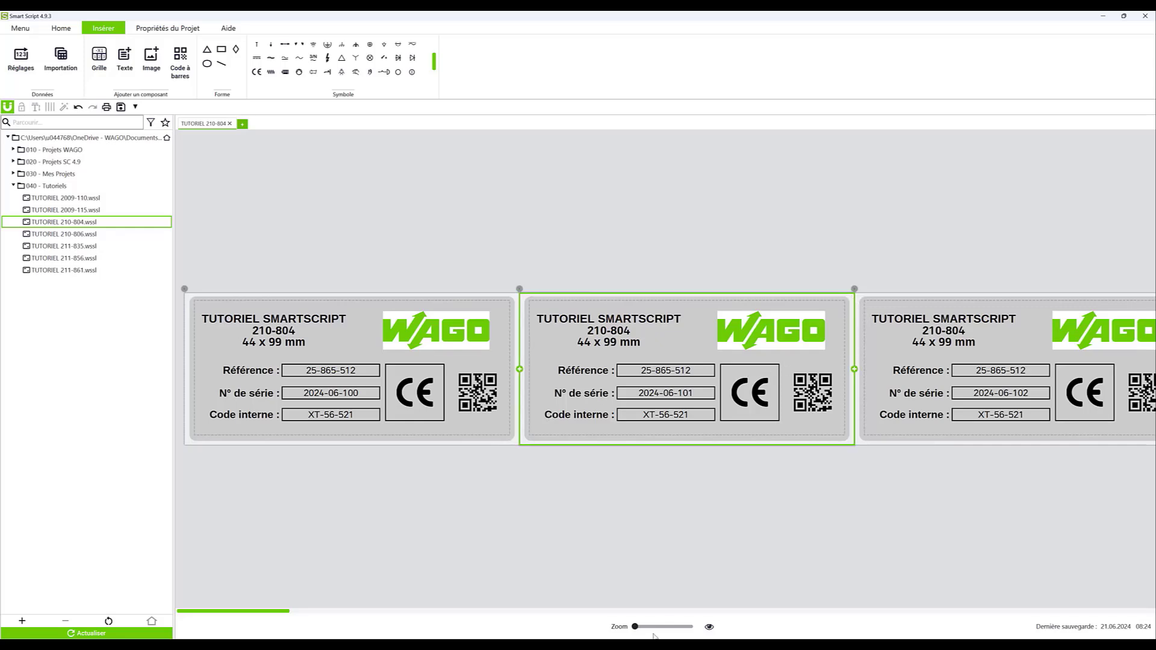
left_click_drag(248, 610, 847, 611)
left_click(823, 300)
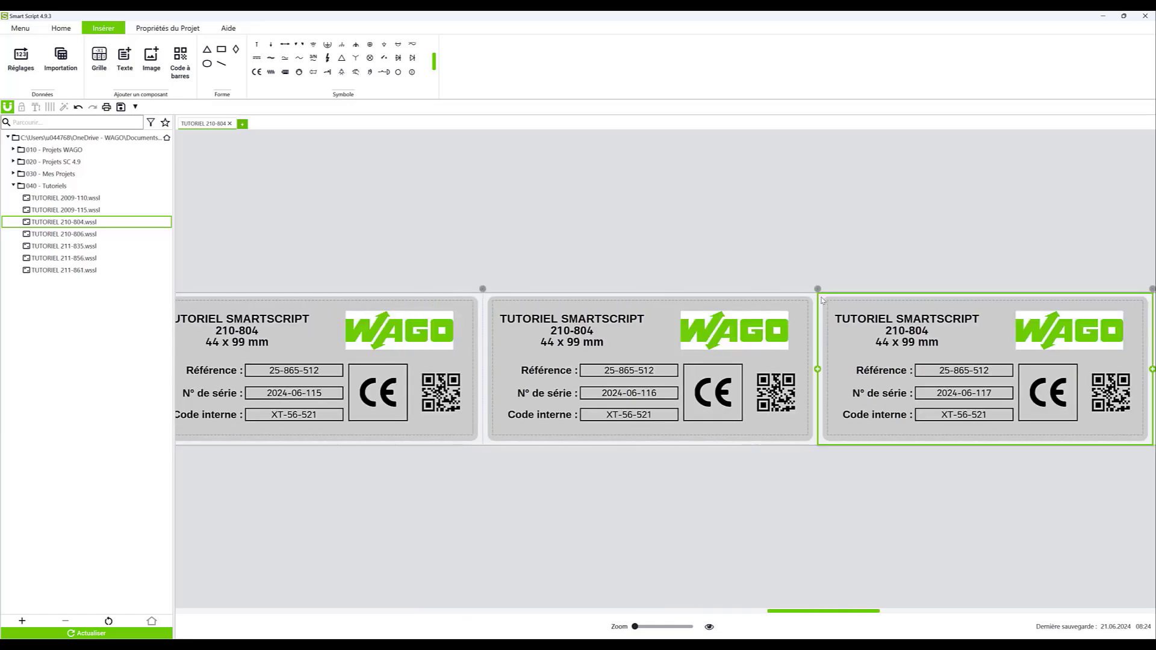
left_click(106, 107)
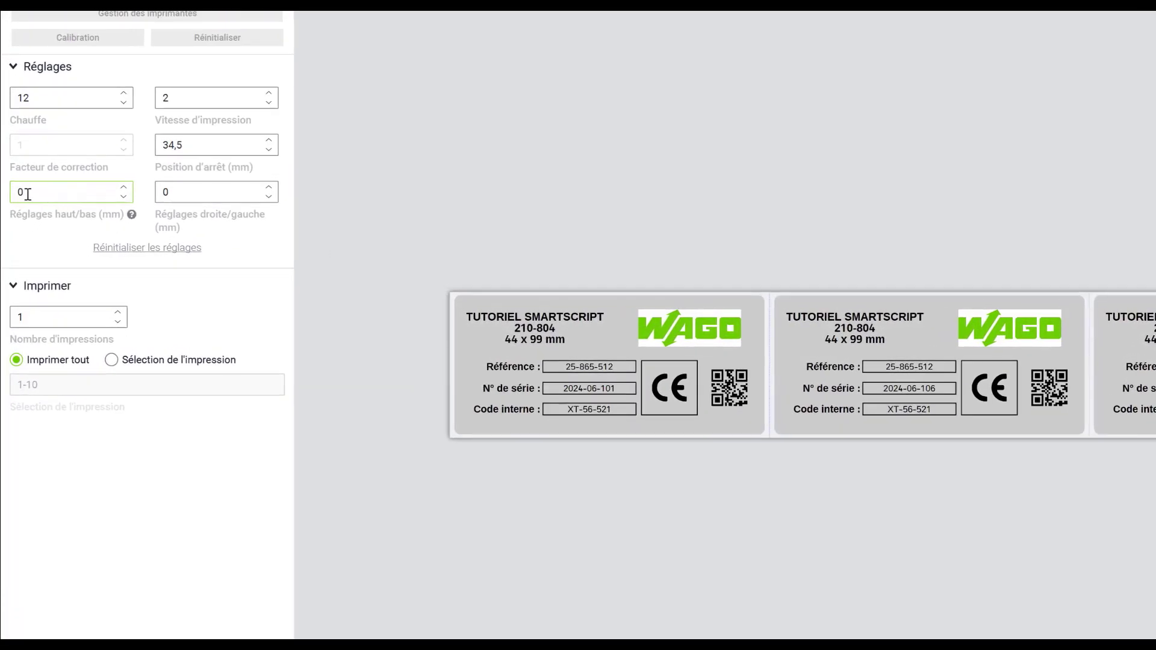
Examine the up/down and left/right print offset settings and their help, and leave the print preview without printing
left_click_drag(28, 194, 6, 194)
left_click_drag(179, 193, 149, 186)
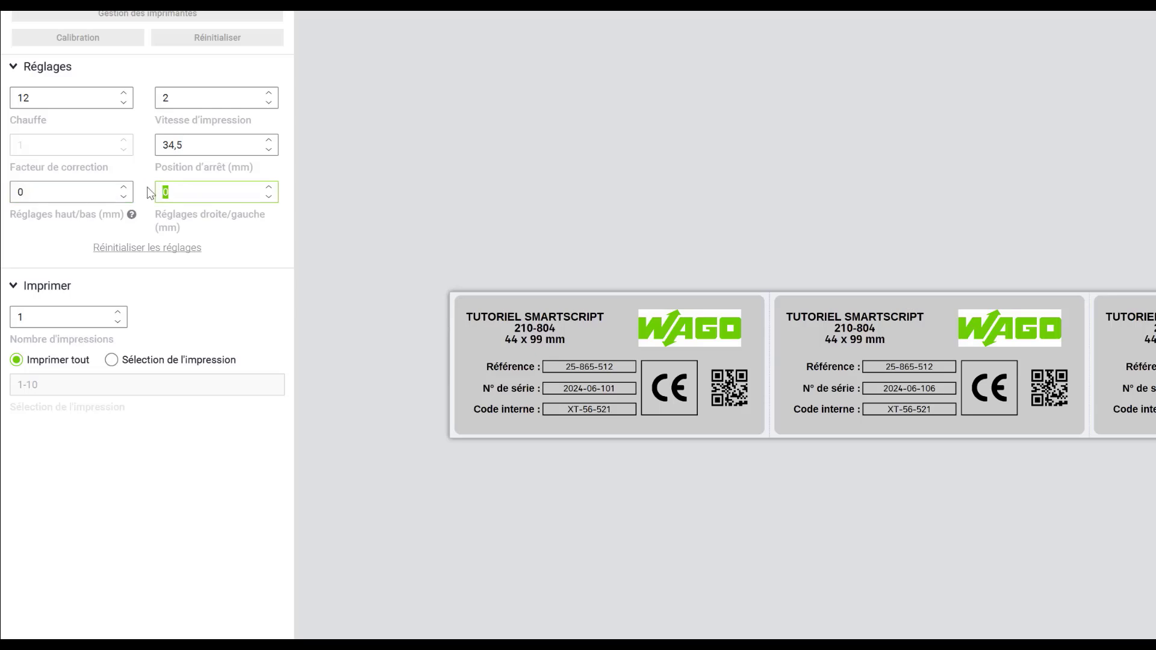
left_click(132, 222)
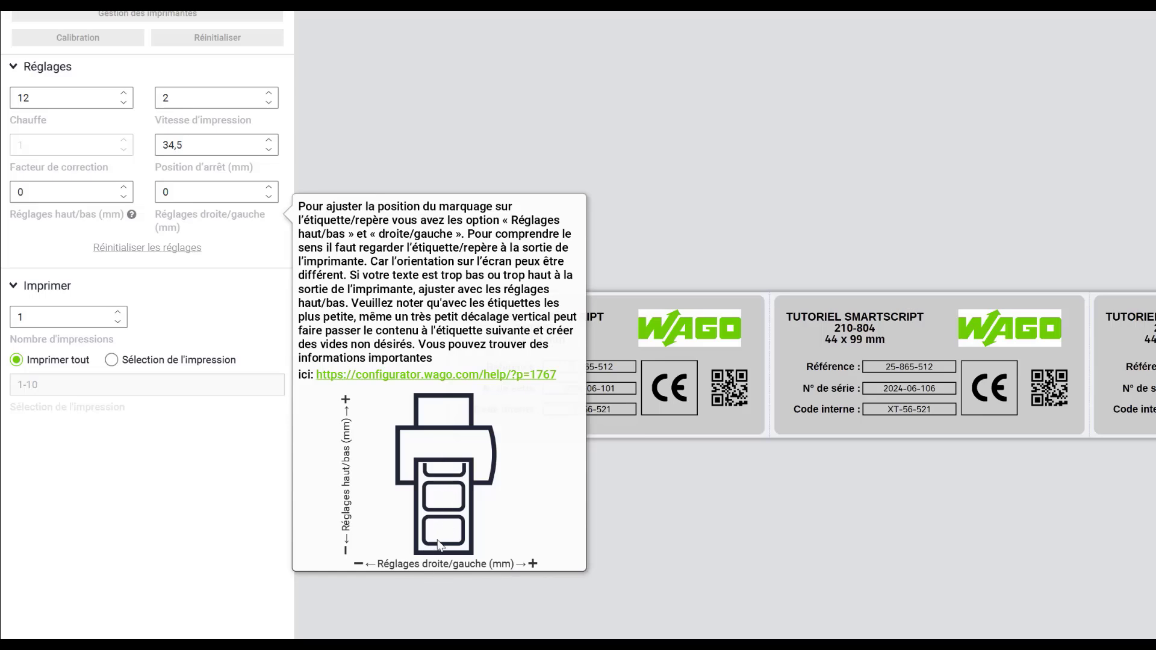
left_click(756, 622)
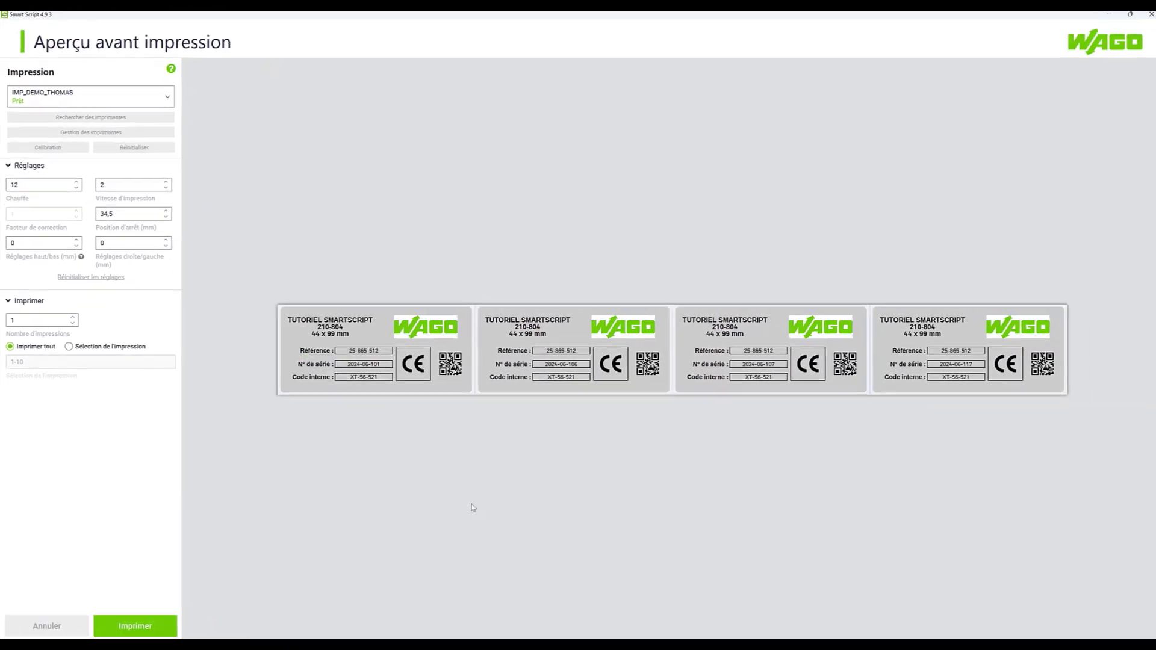
left_click(48, 626)
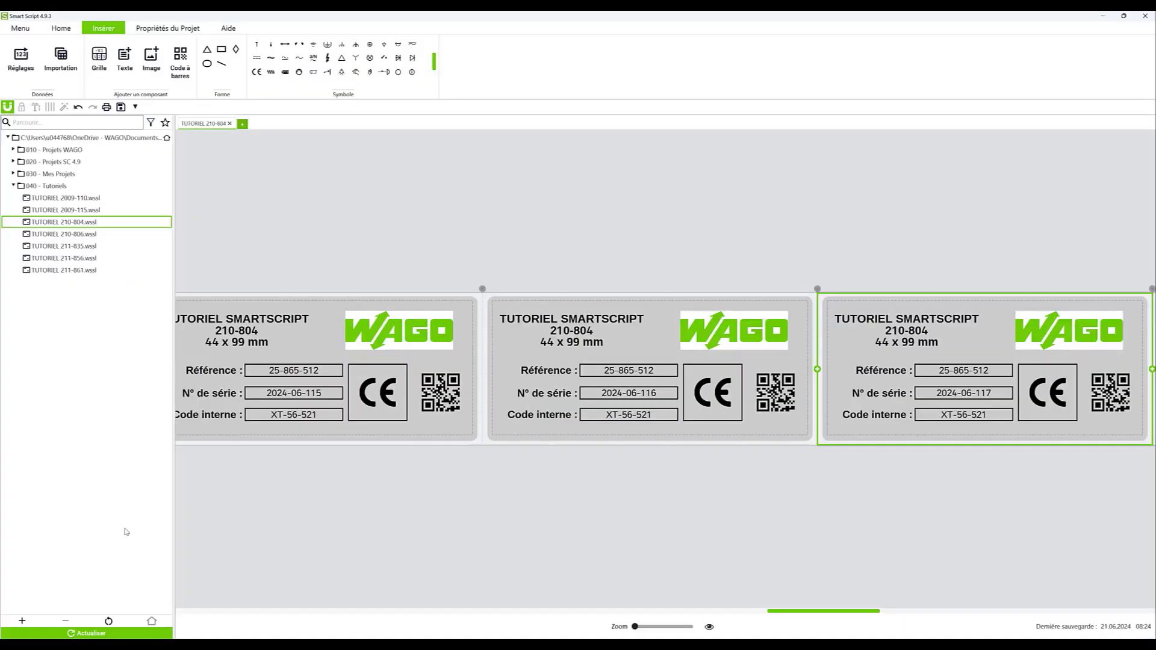
Switch the project's working direction to vertical and check the plates through to the last one
left_click(167, 28)
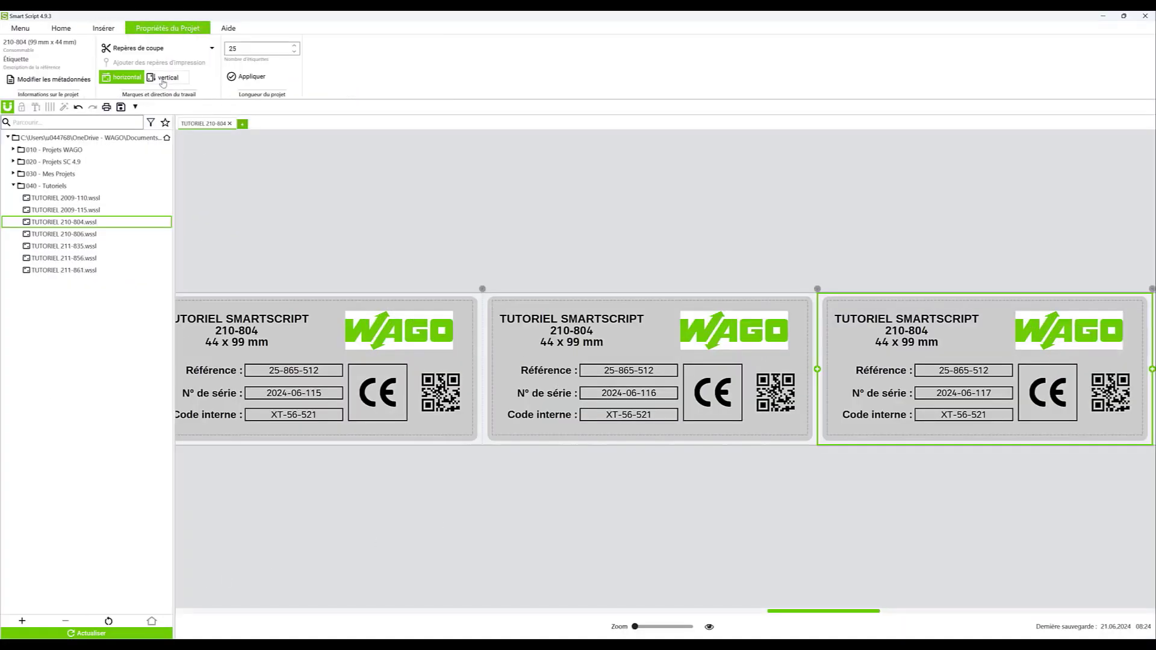
left_click(163, 80)
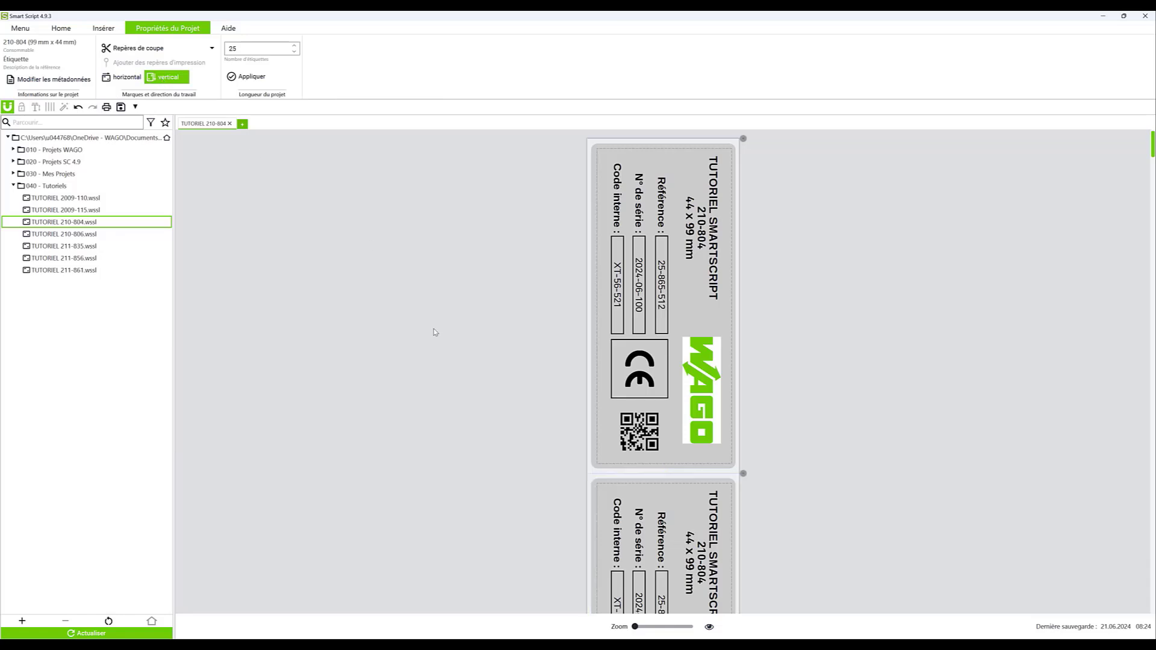
scroll(442, 315, "down", 5)
scroll(442, 315, "down", 10)
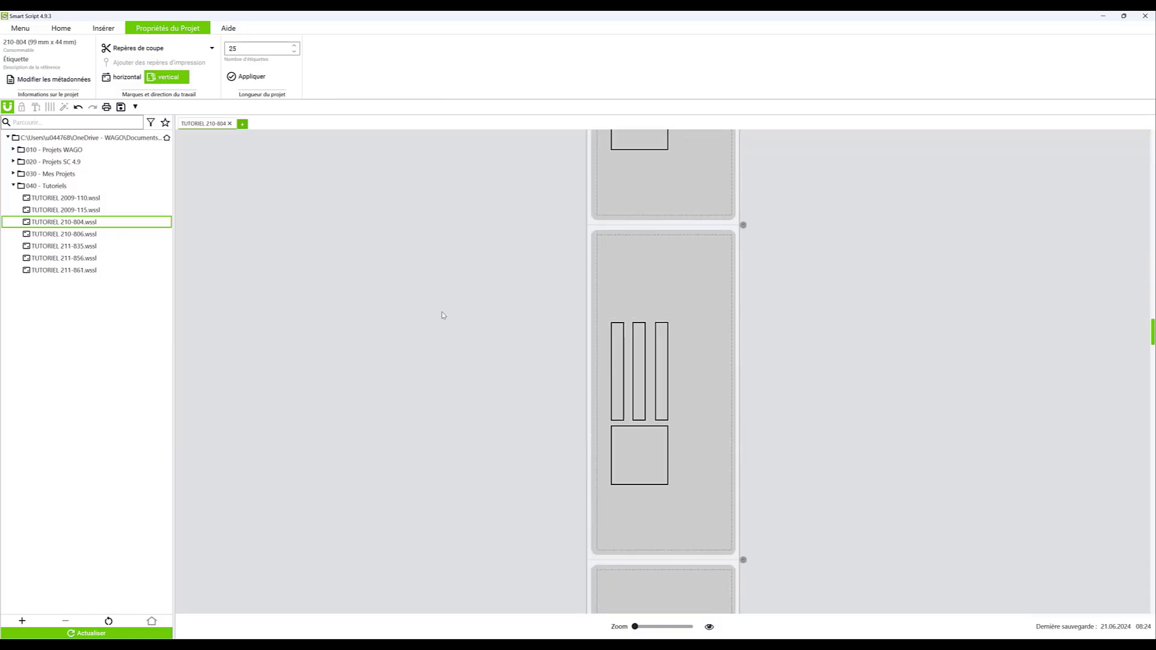
scroll(443, 314, "down", 6)
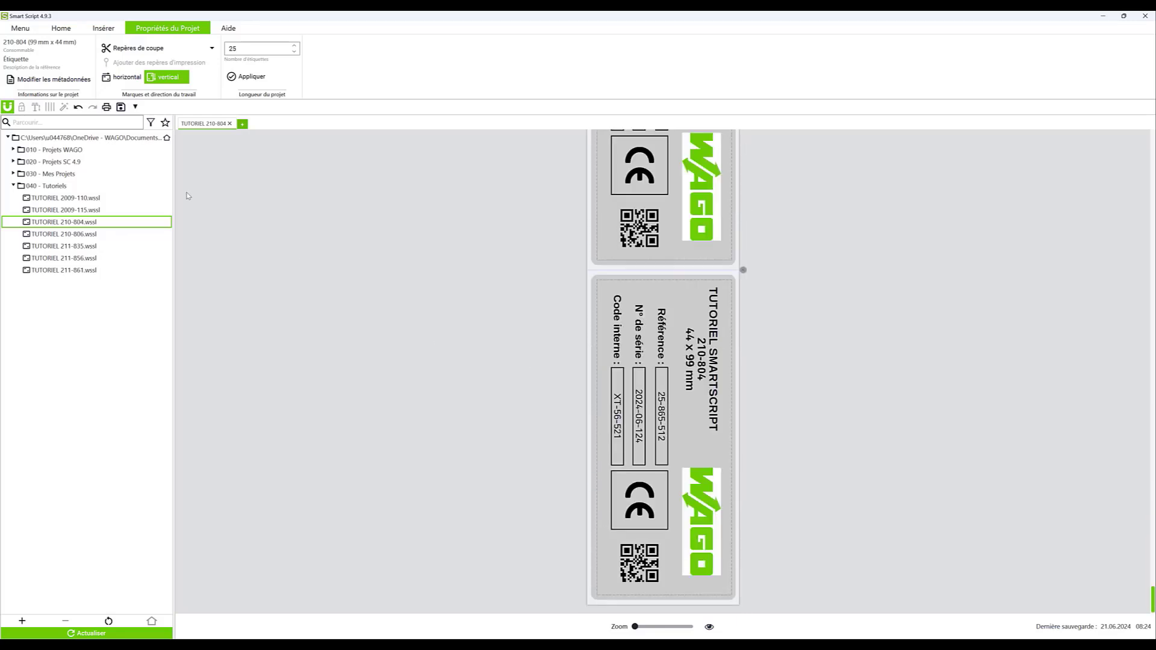
Open the print preview, check the print offset help, and try a print selection of 1-4 before returning to printing all plates
left_click(106, 107)
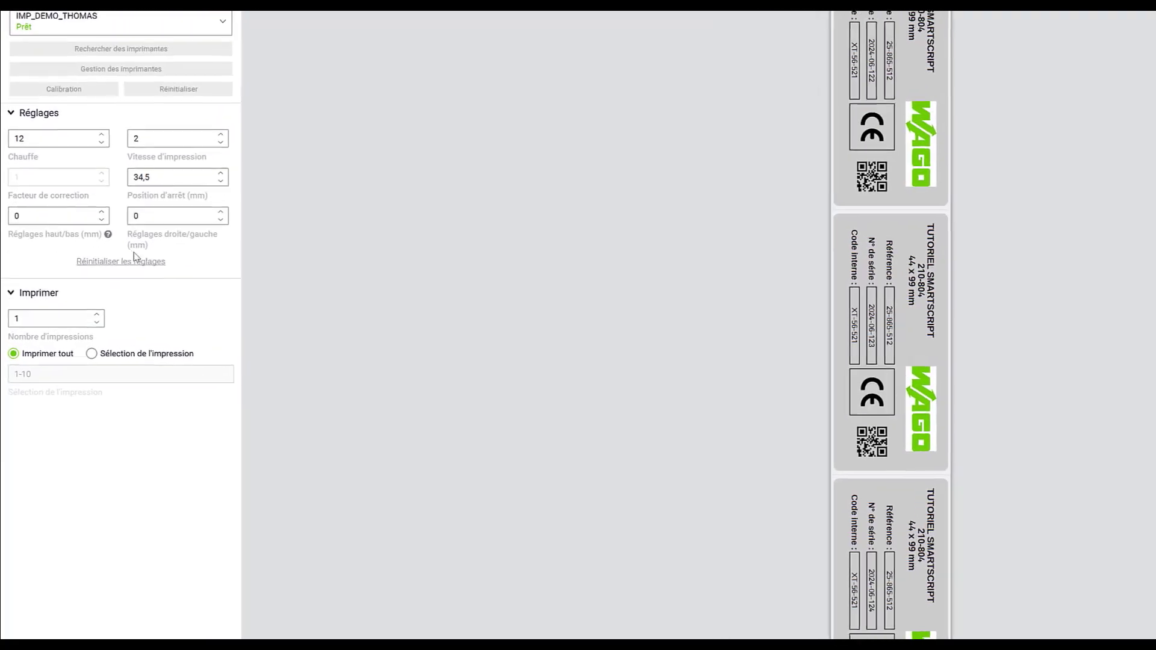
mouse_move(109, 236)
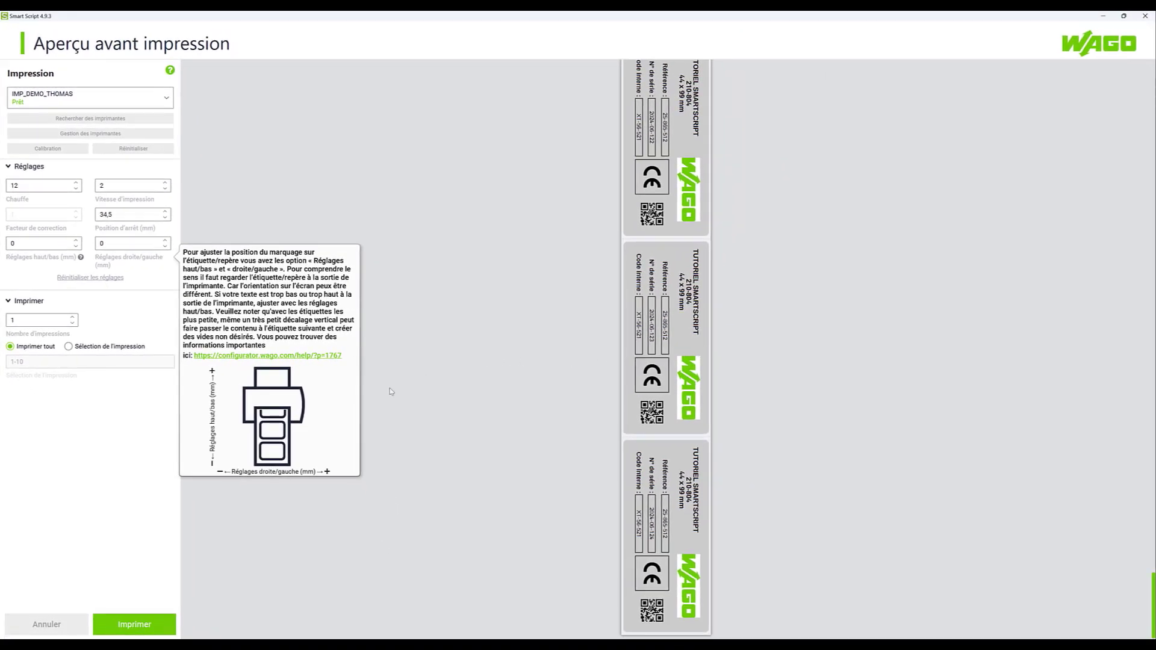
left_click(69, 347)
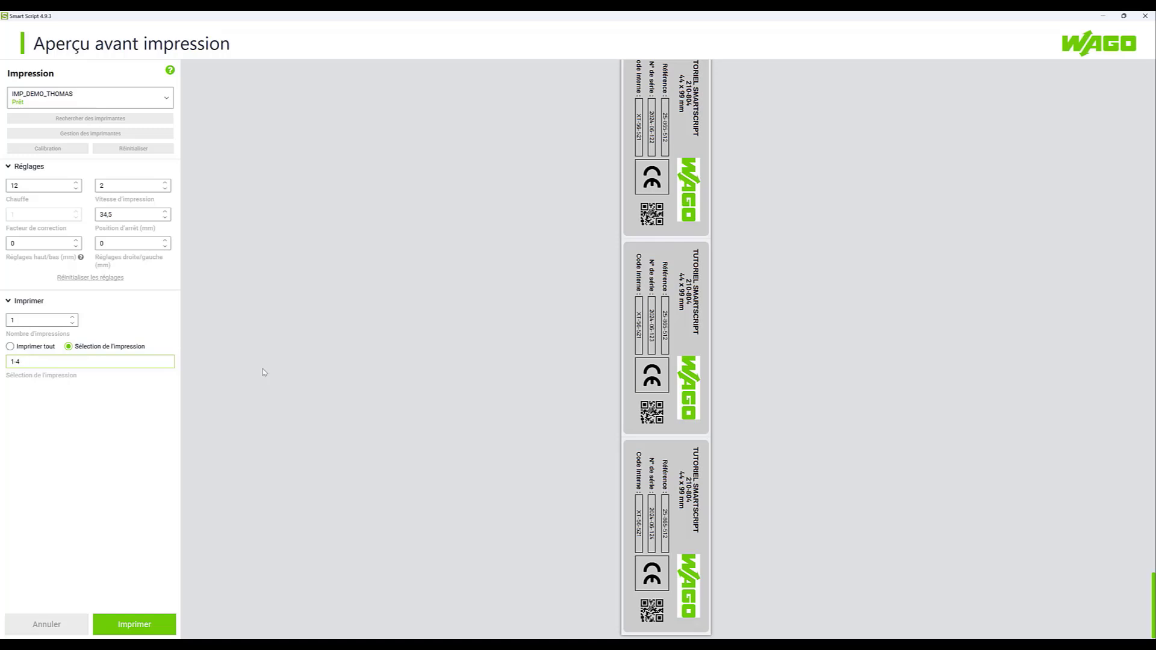
left_click(23, 347)
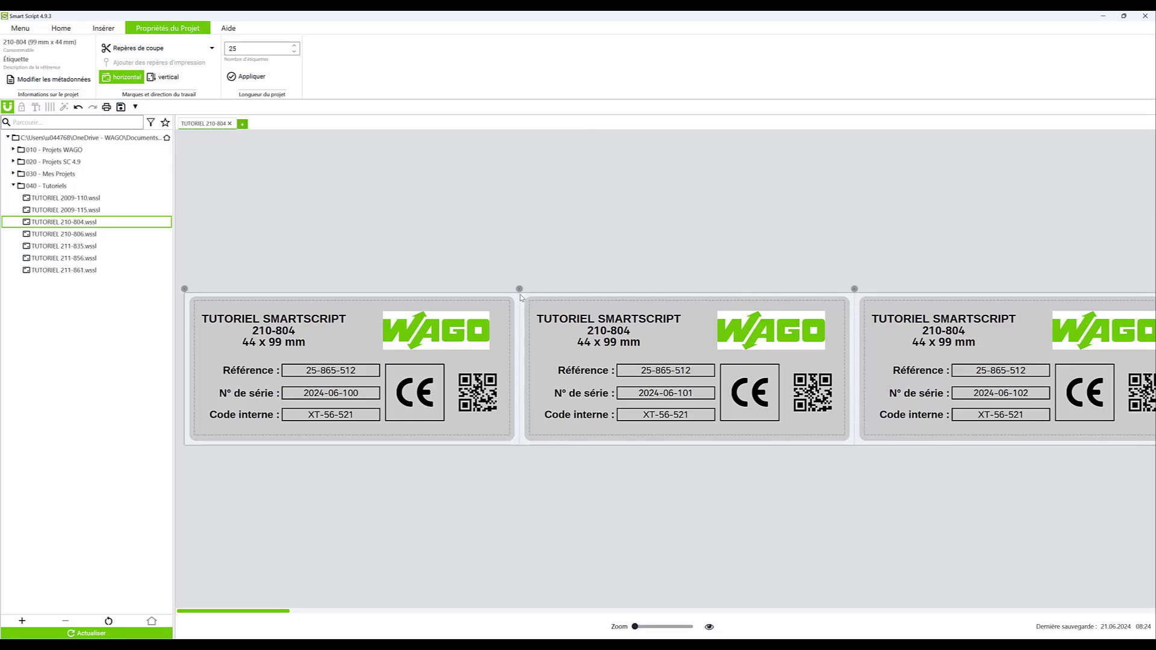
Select plates 2024-06-101 to 2024-06-124 in the horizontal strip and delete them, keeping only the first plate
left_click(524, 300)
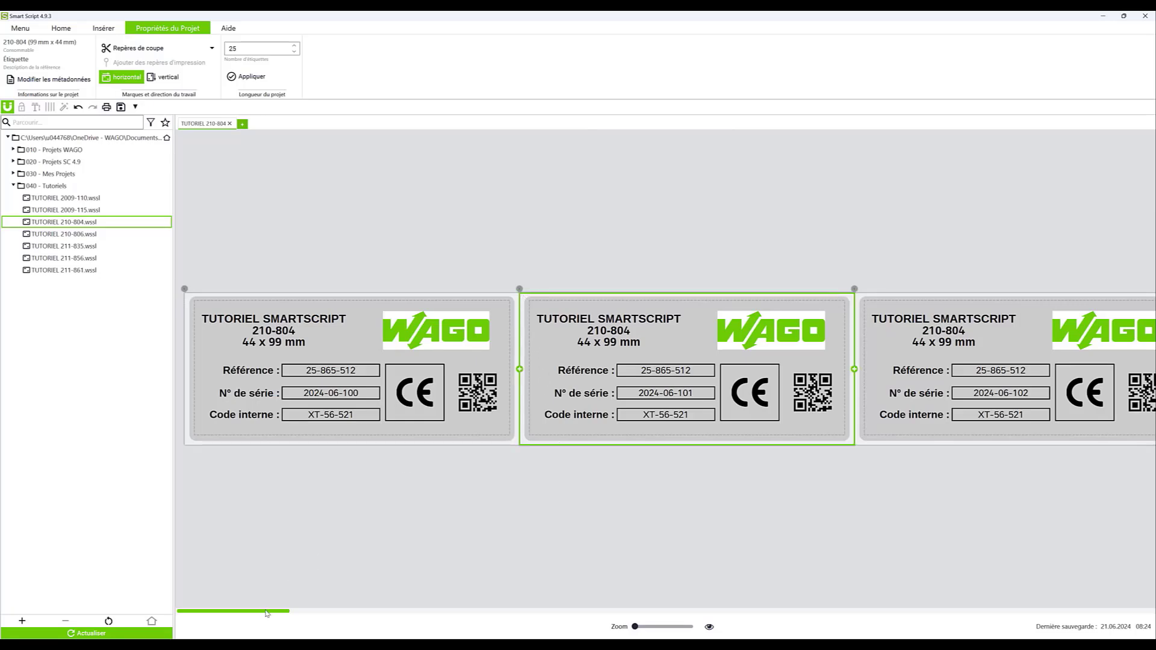
left_click_drag(267, 613, 1132, 613)
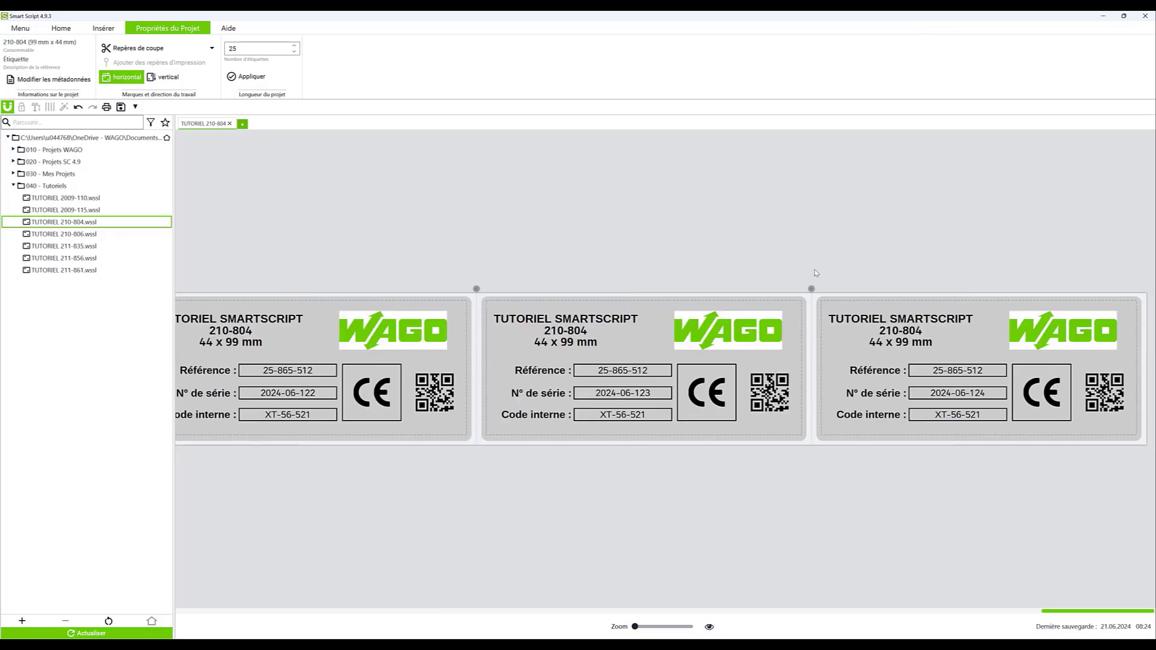
left_click(816, 298)
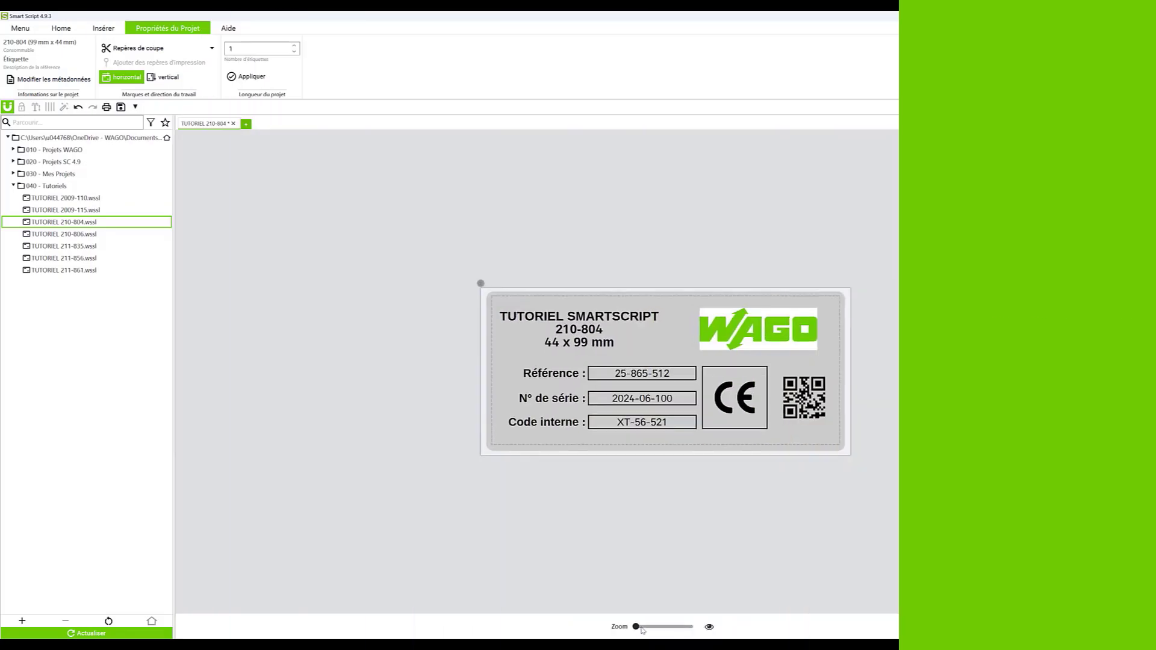
Clear the text from the Référence, N° de série and Code interne value boxes together, keeping their frames
left_click_drag(637, 626, 649, 629)
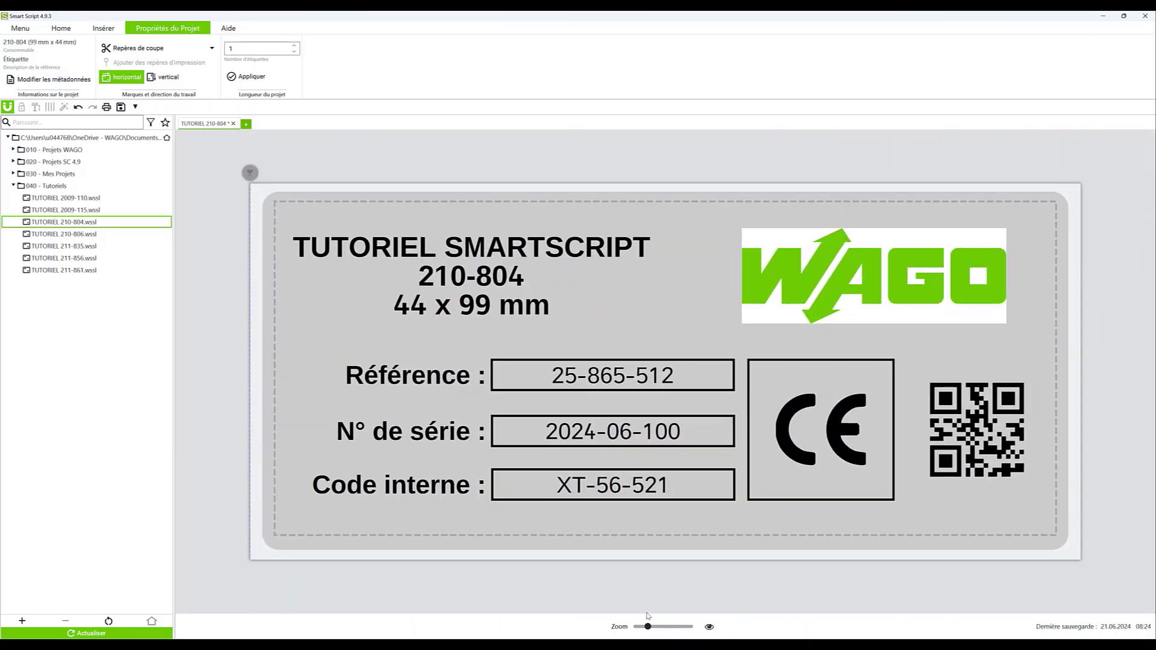
left_click(587, 374)
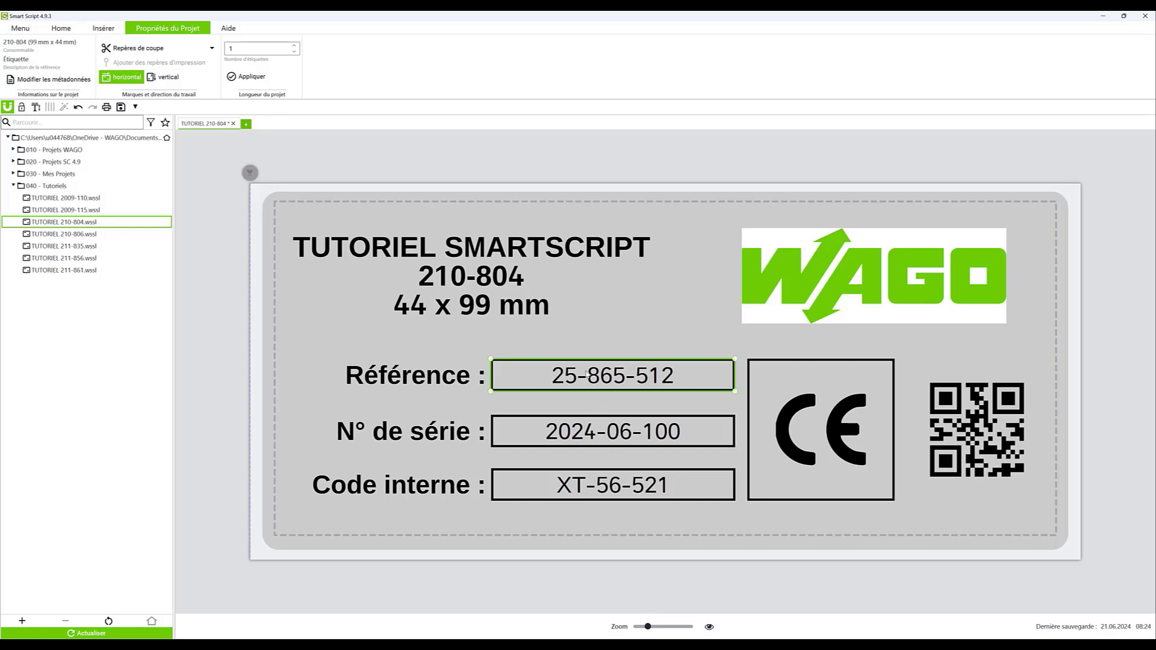
left_click(598, 432, "shift")
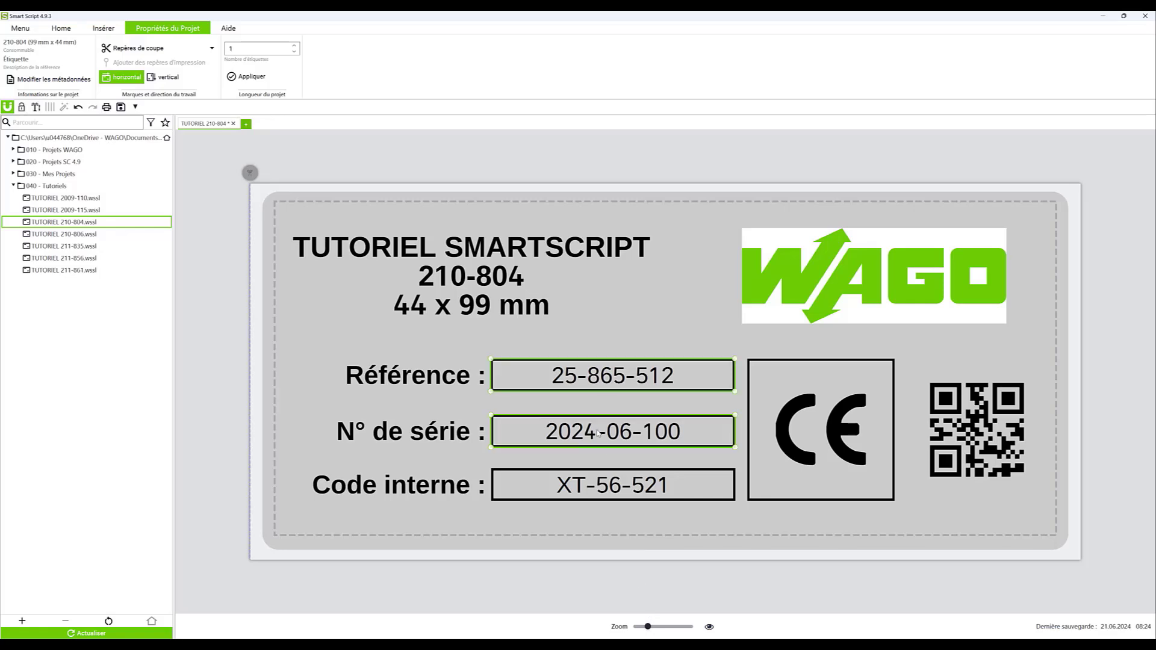
left_click(607, 485, "shift")
right_click(607, 485)
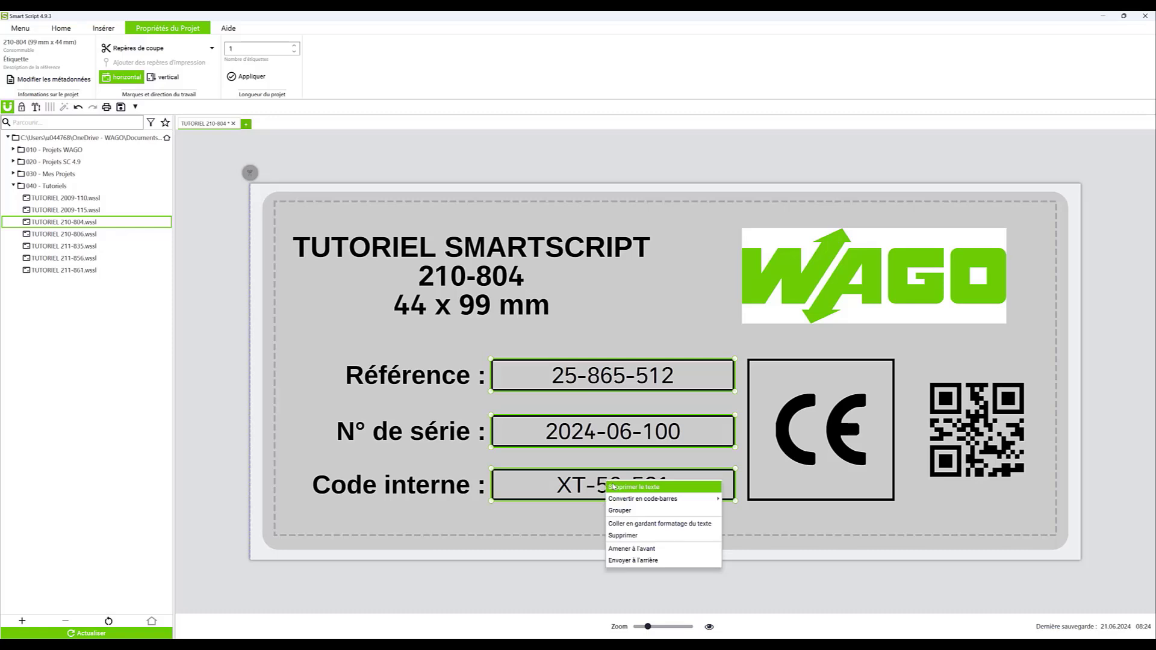
left_click(616, 487)
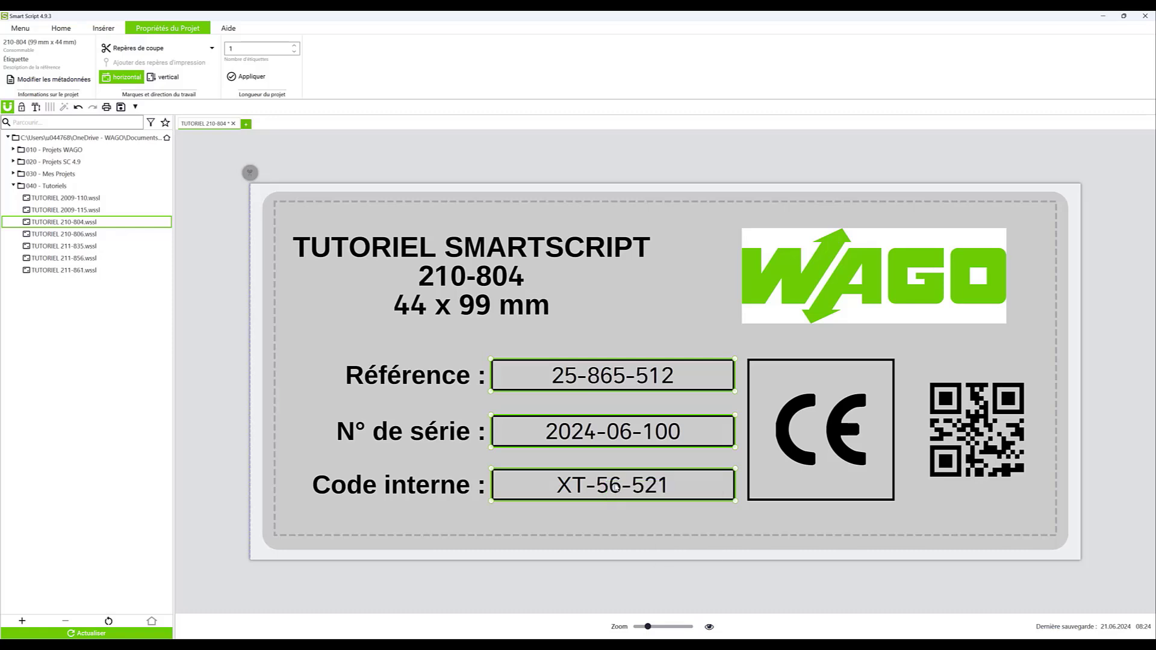
left_click(547, 161)
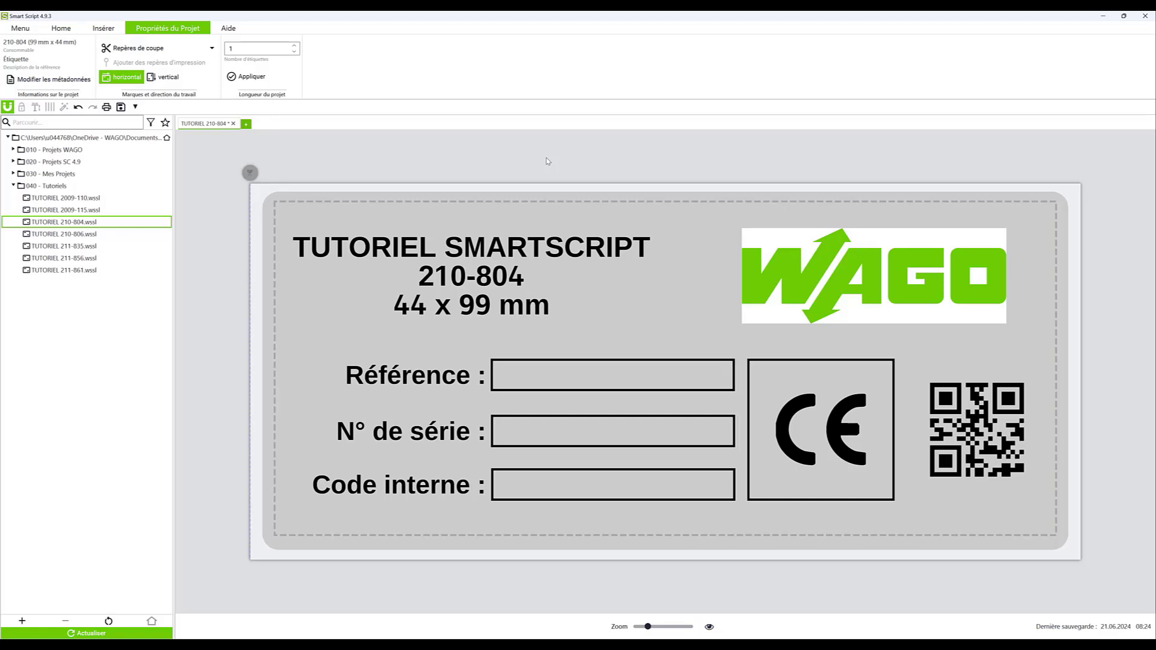
Try shifting the empty Référence value box slightly and select its label to check that these elements can be edited
mouse_move(555, 385)
left_mouse_down()
mouse_move(559, 363)
mouse_move(559, 391)
left_mouse_up()
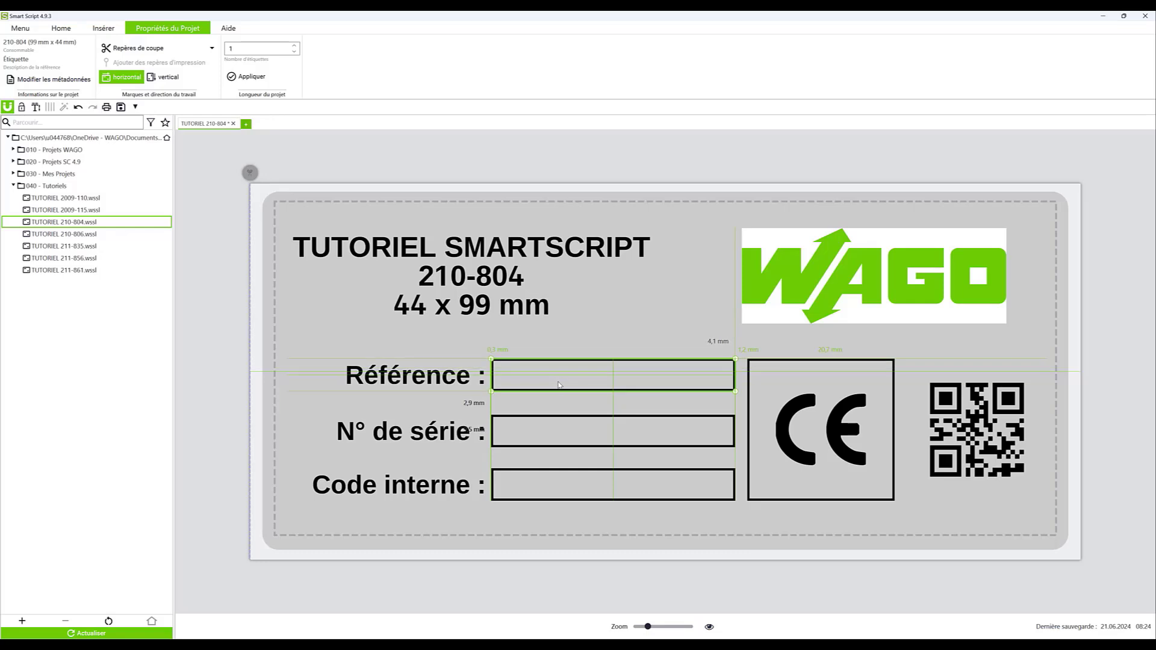
left_click(424, 379)
left_click(536, 380)
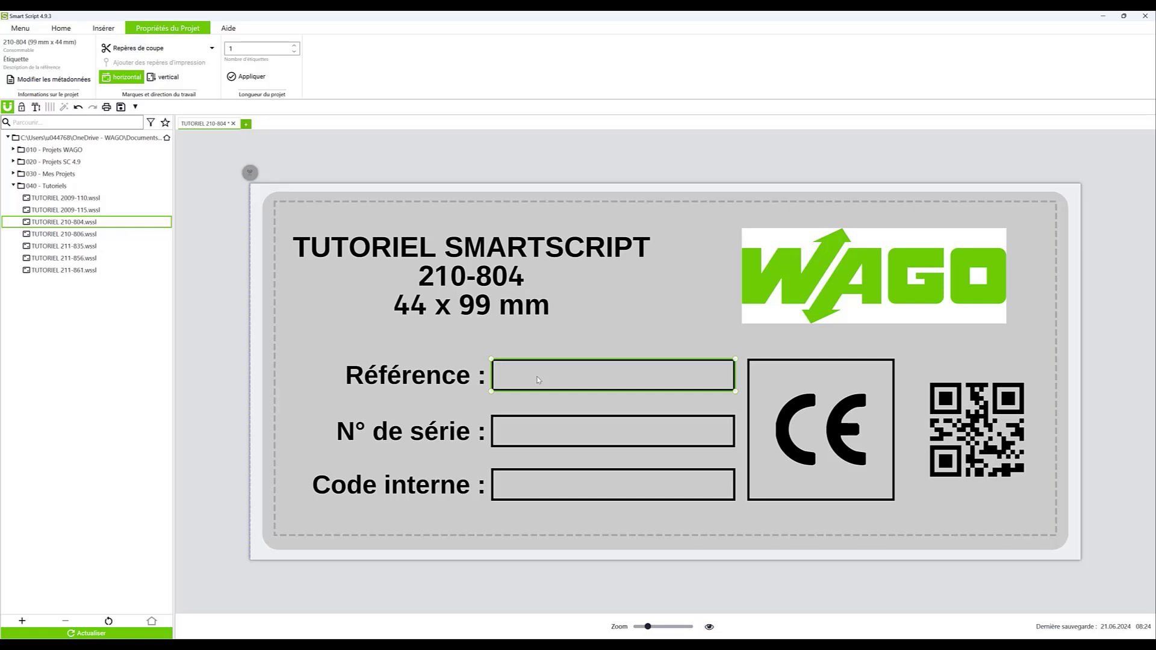
Try moving the title text block and replacing its text with "dfjdf,", and undo these changes
left_click(452, 243)
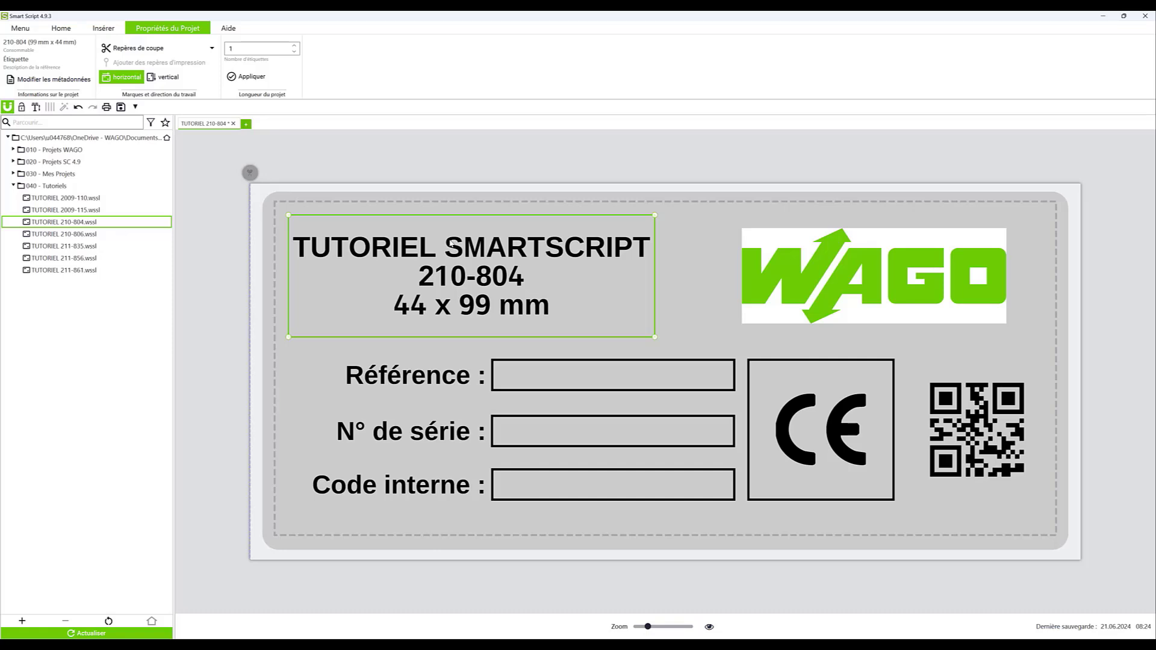
left_click_drag(452, 244, 472, 270)
type("dfjdf,")
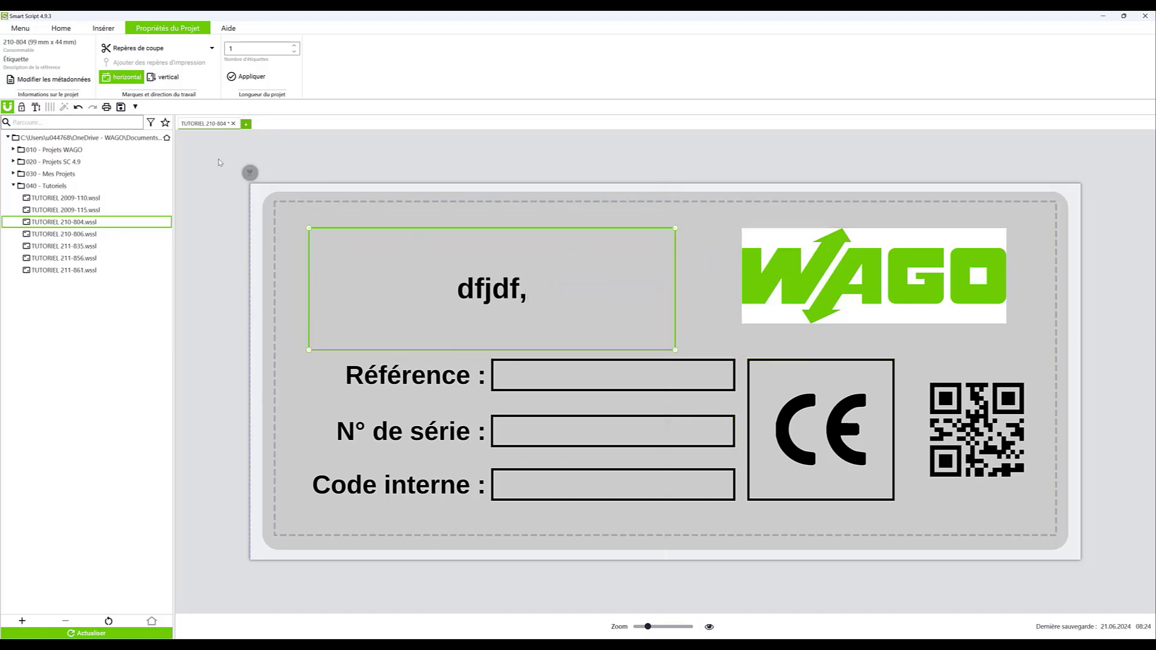
left_click(78, 107)
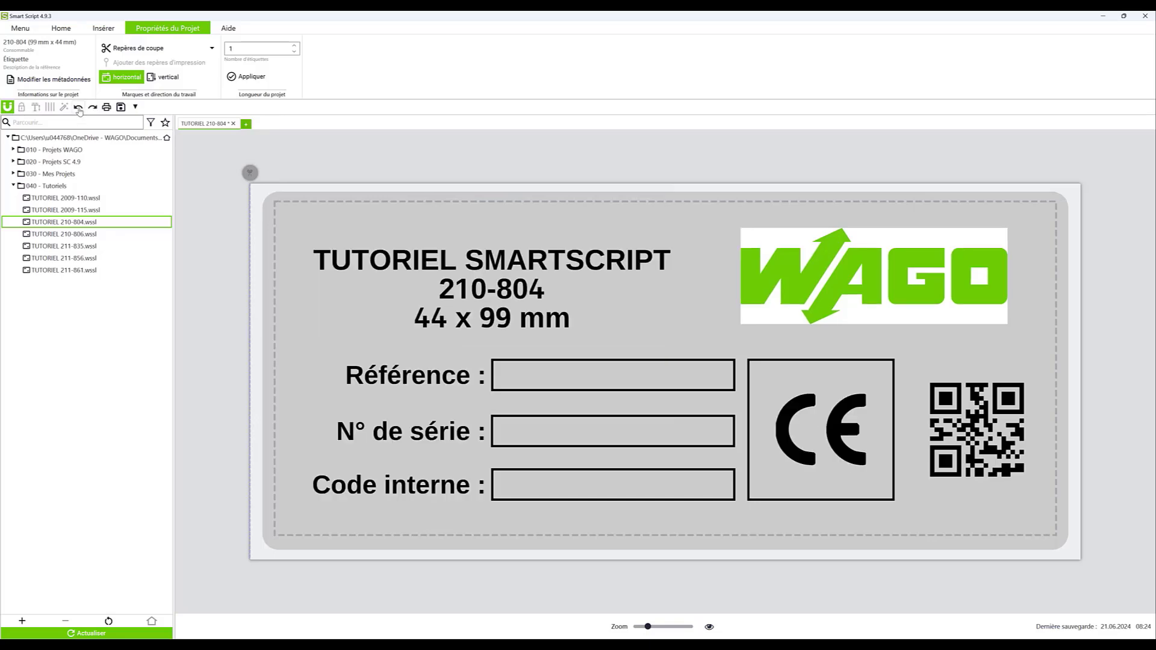
Lock the position of the title text block while keeping its text editable
left_click(459, 275)
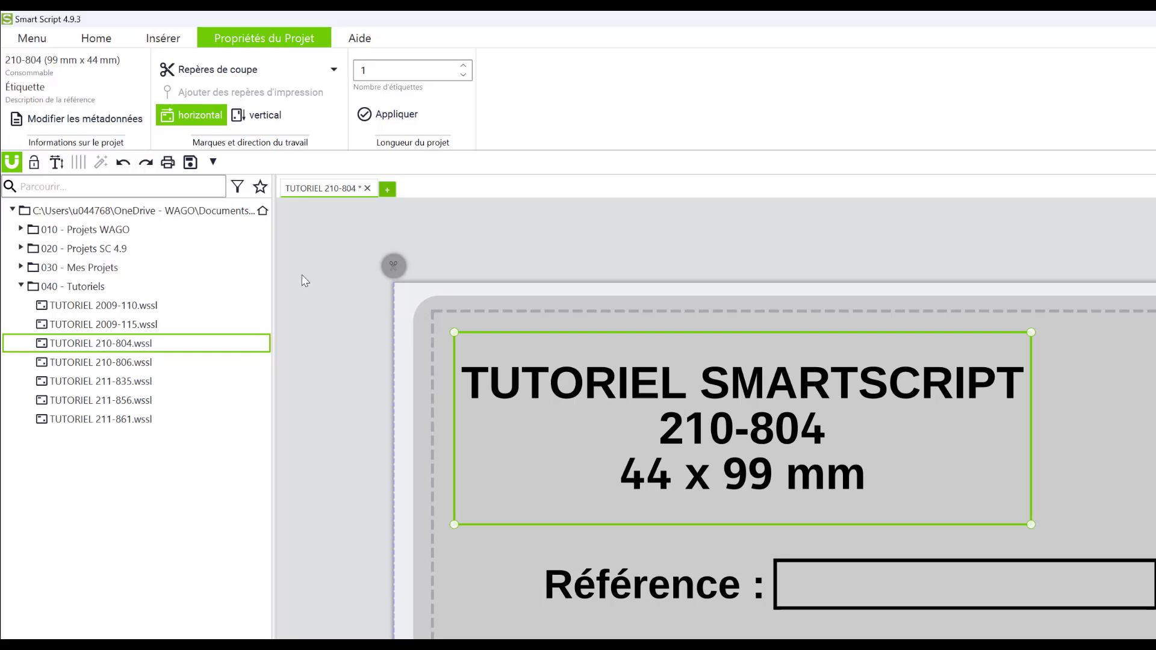
left_click(32, 168)
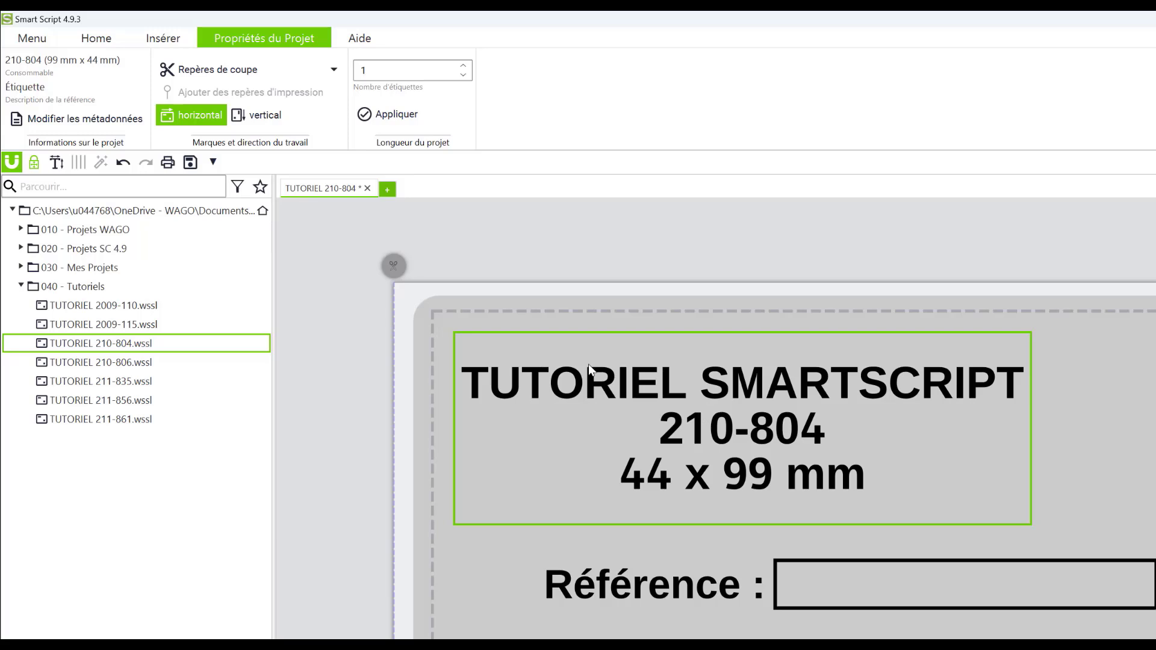
Try replacing the position-locked title text with "kljhkuh", and undo this text change
double_click(750, 431)
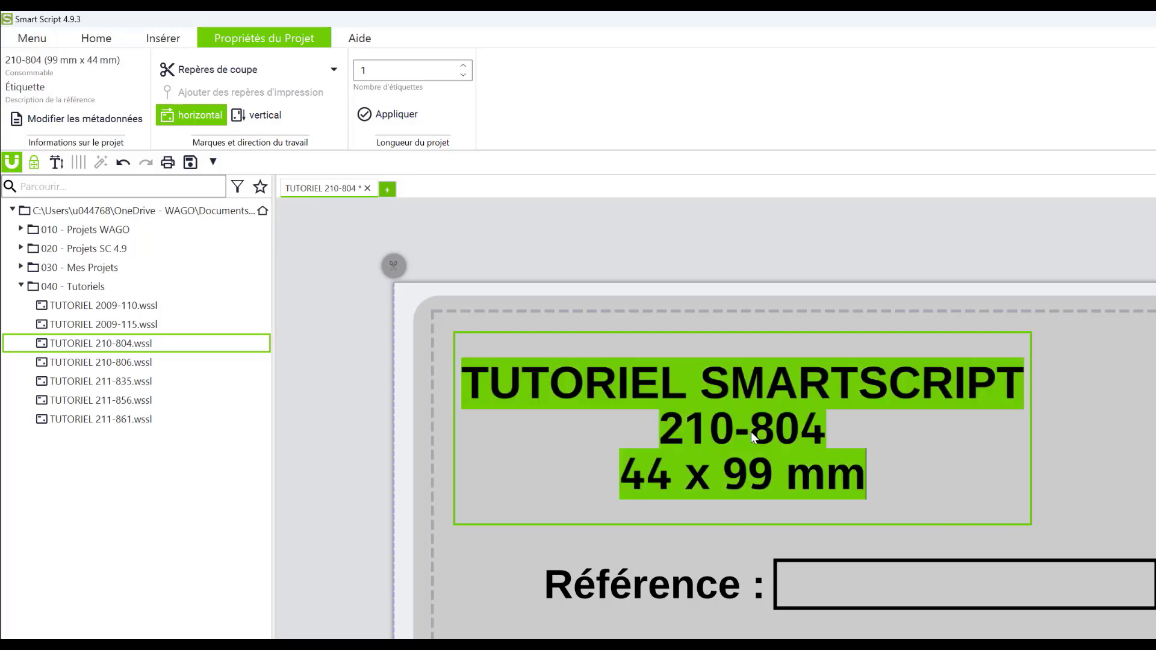
type("kljhkuh")
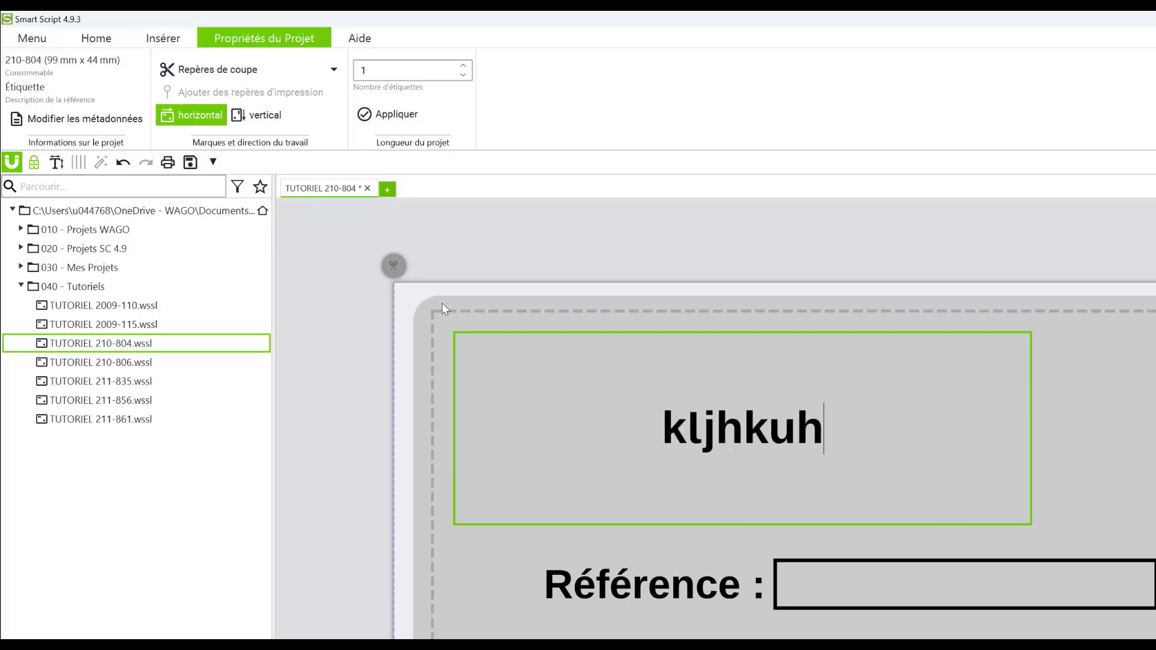
left_click(340, 281)
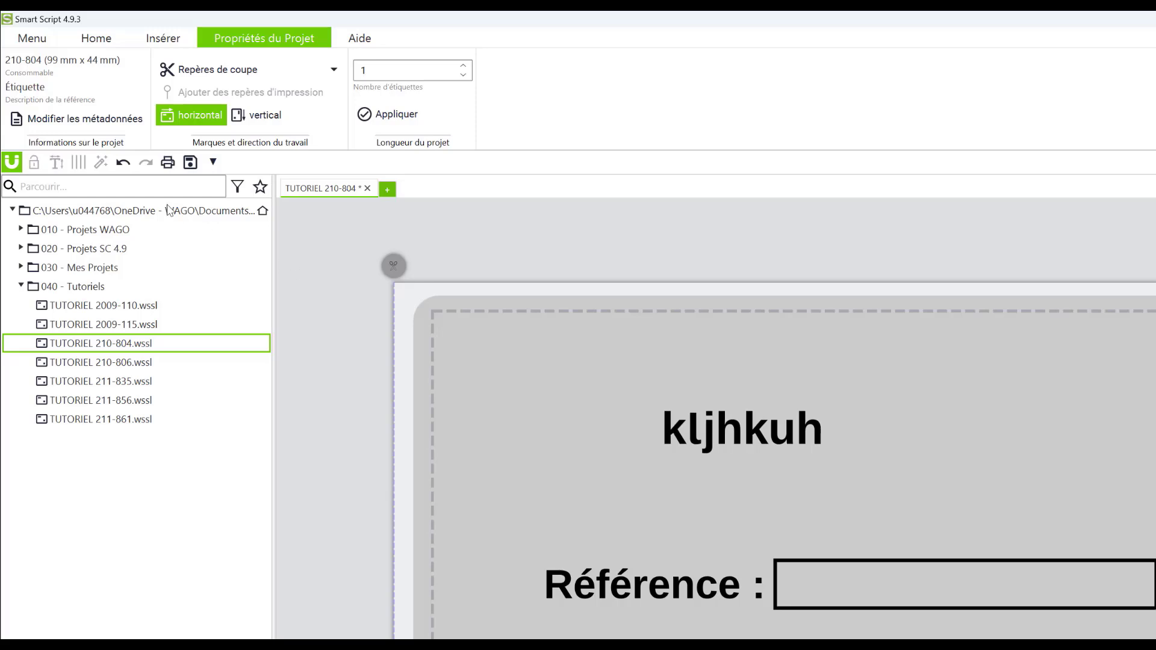
left_click(120, 163)
Raise the title text block's lock to the full red level that also protects its text
left_click(638, 412)
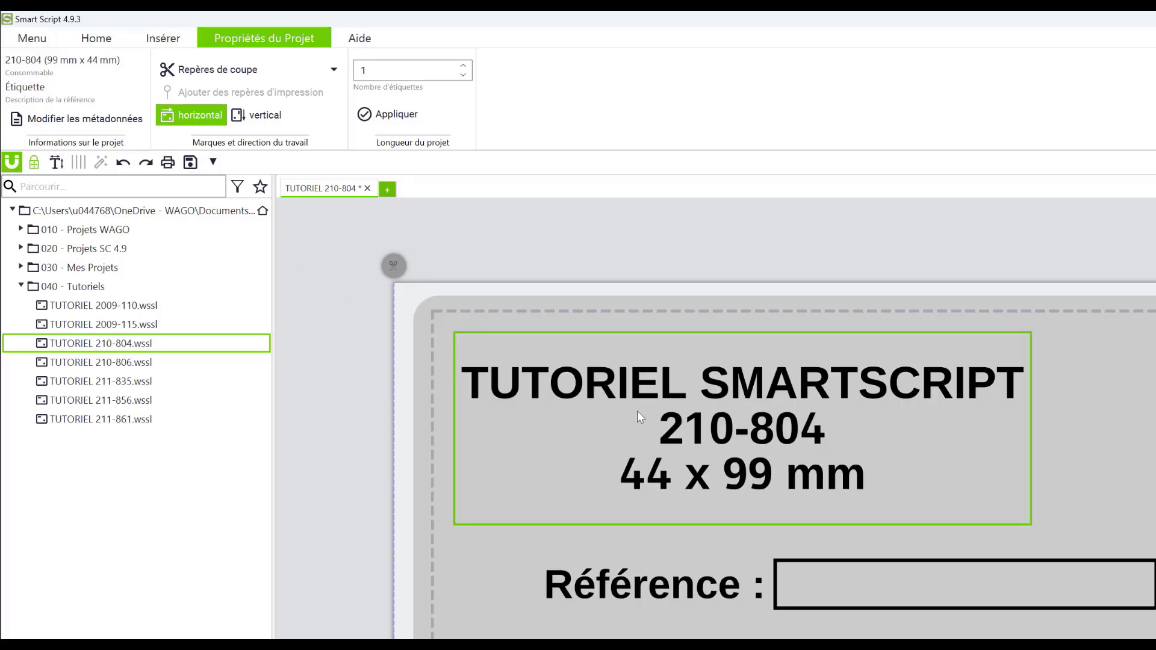
left_click(34, 163)
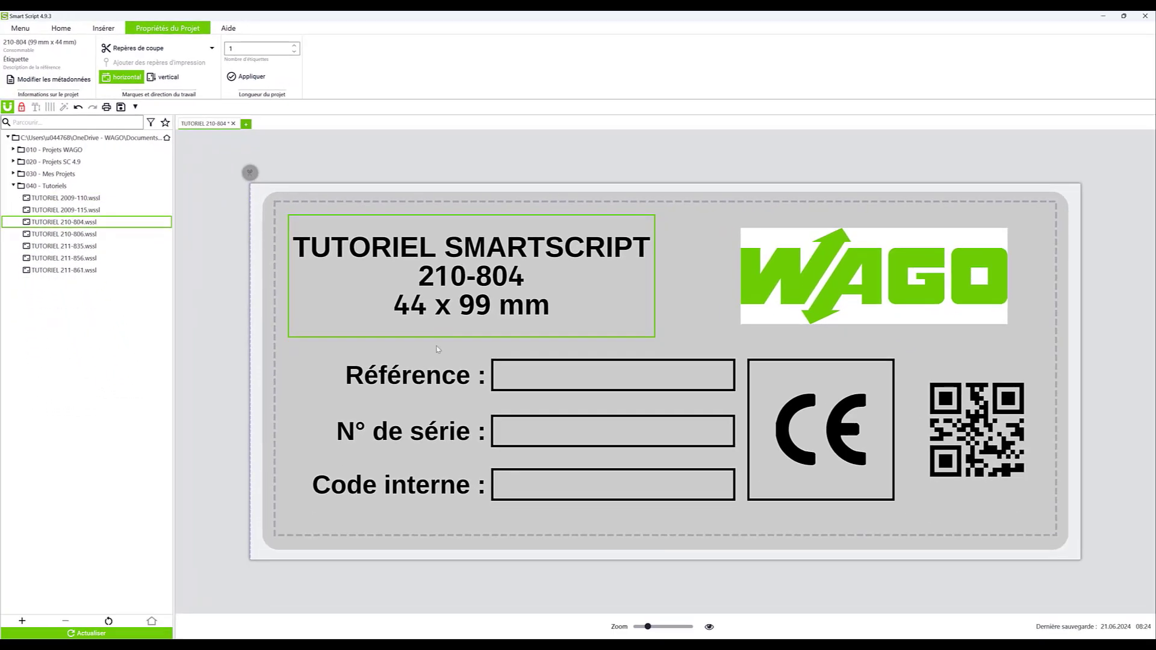
Lock the Référence, N° de série and Code interne labels, the CE frame and the WAGO logo together
left_click(433, 366)
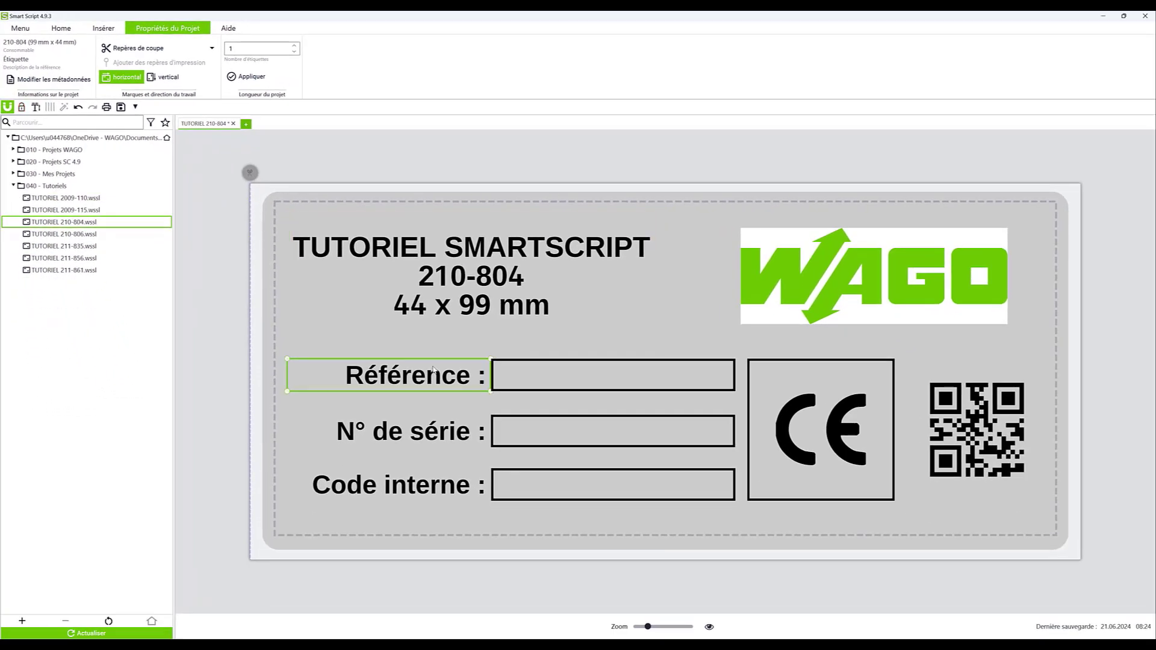
left_click(405, 415, "shift")
left_click(396, 479, "shift")
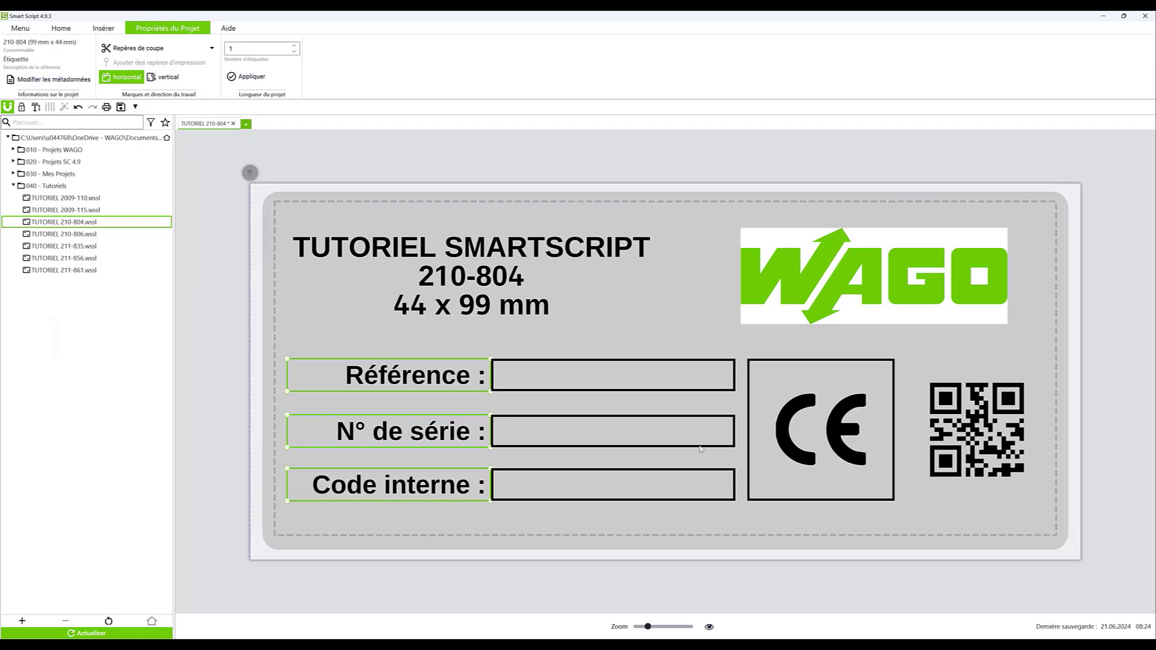
left_click(820, 437, "shift")
left_click(873, 303, "shift")
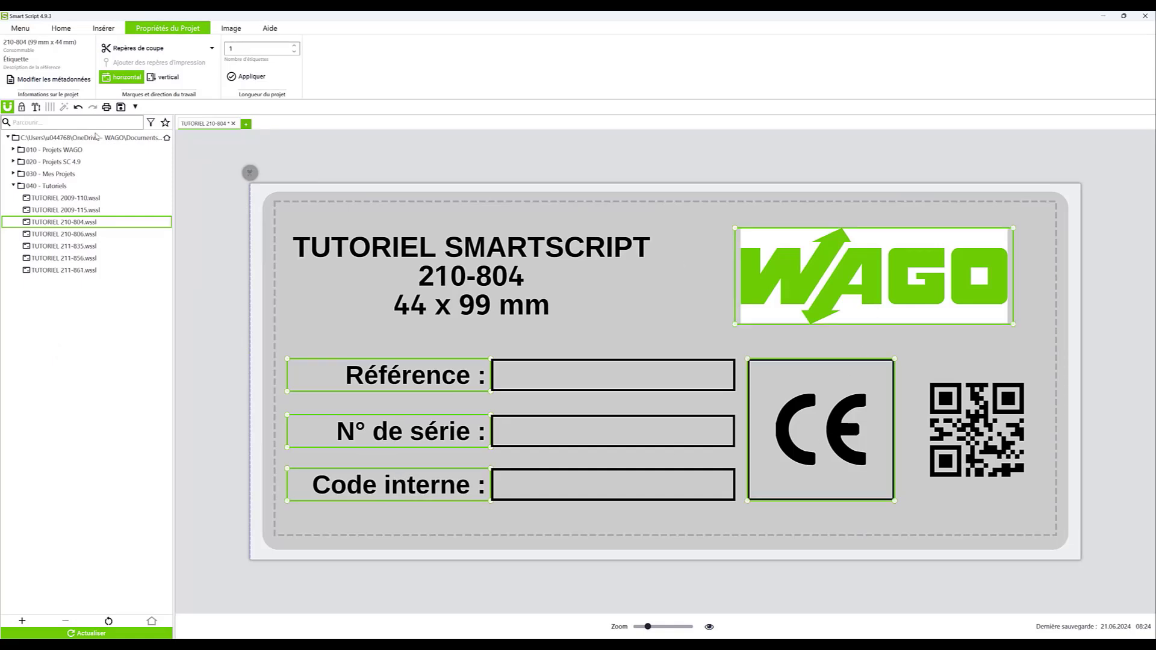
left_click(22, 108)
Lock the position of the three empty value boxes and the QR code together, keeping their content editable
left_click(557, 382)
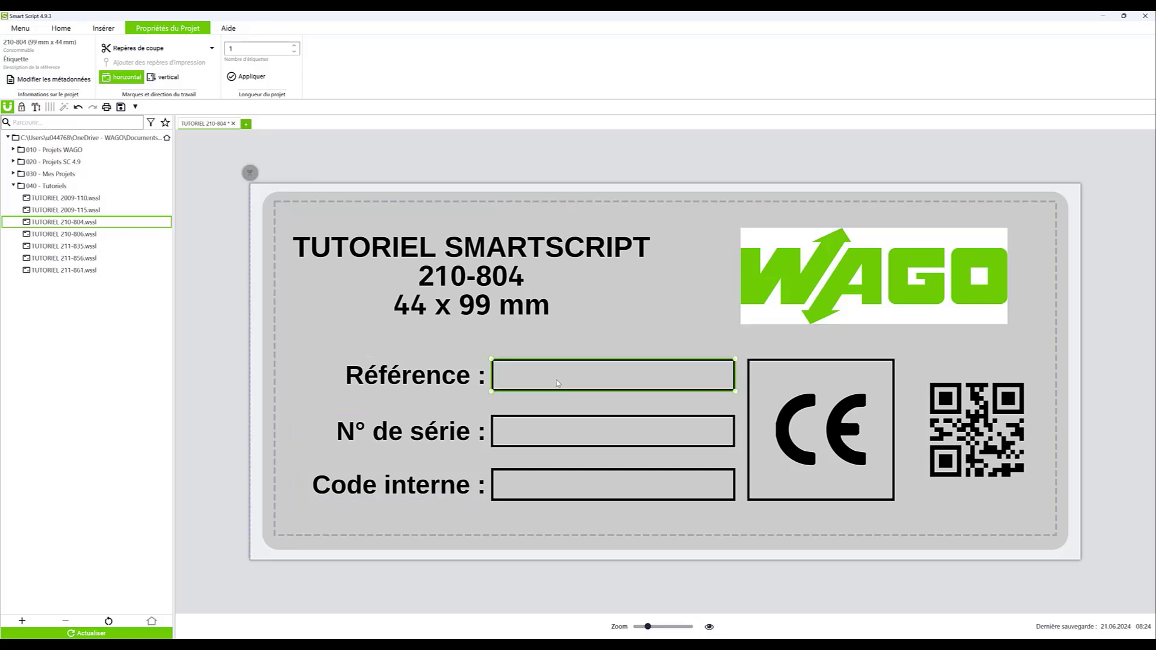
left_click(561, 431, "ctrl")
left_click(566, 487, "ctrl")
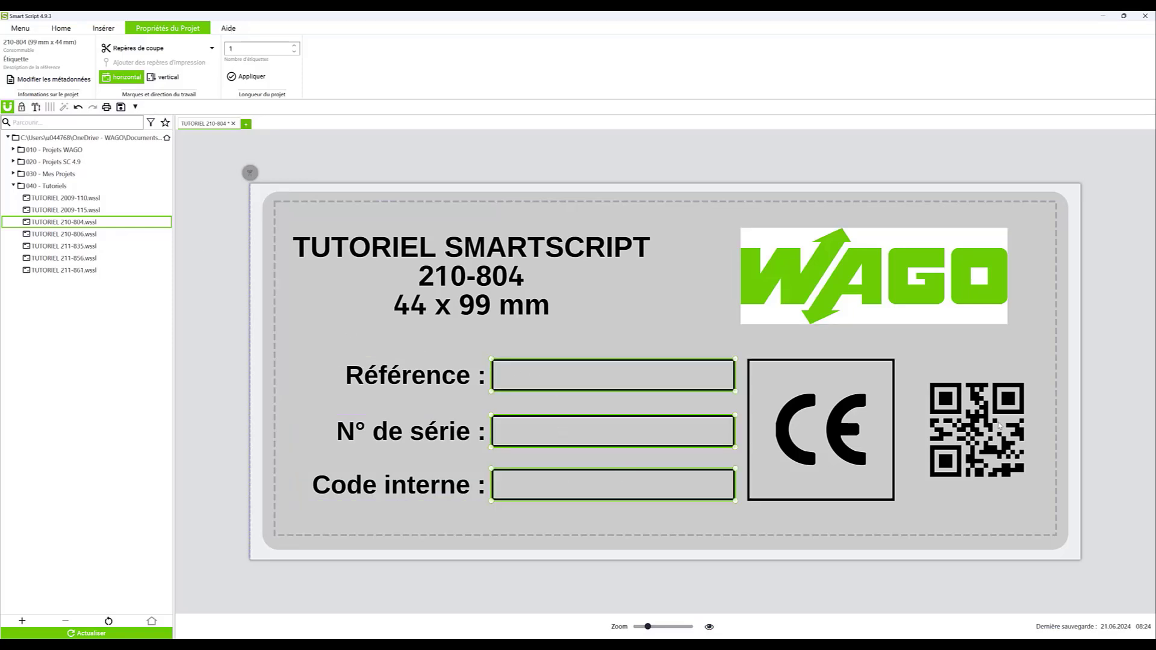
left_click(1000, 425, "ctrl")
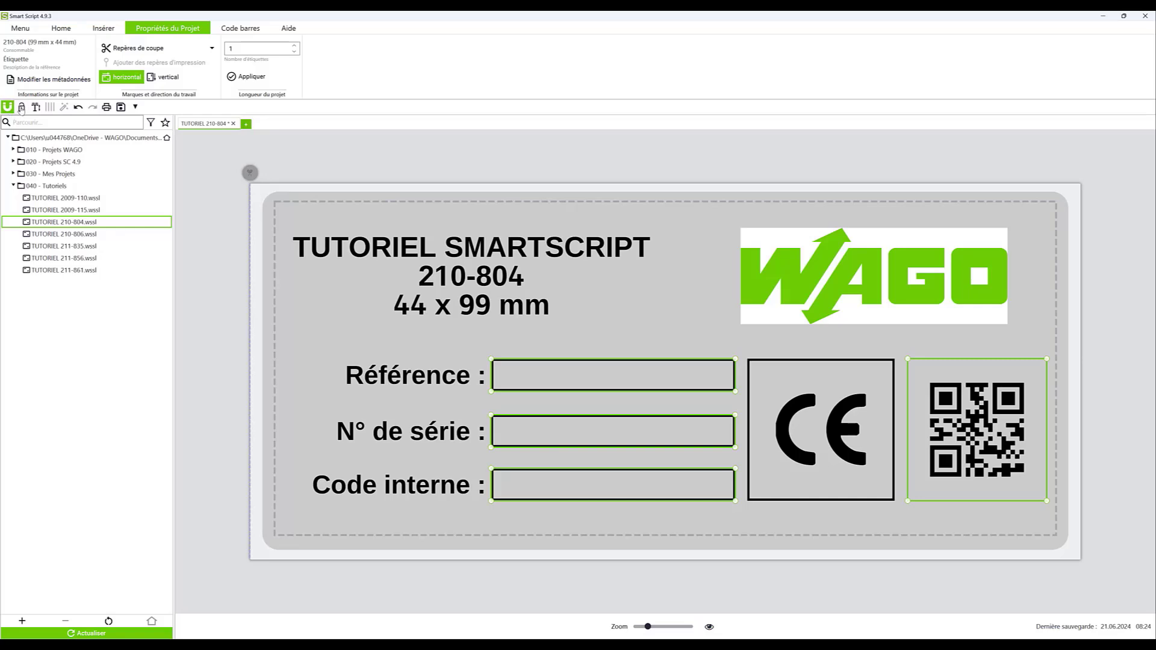
left_click(369, 151)
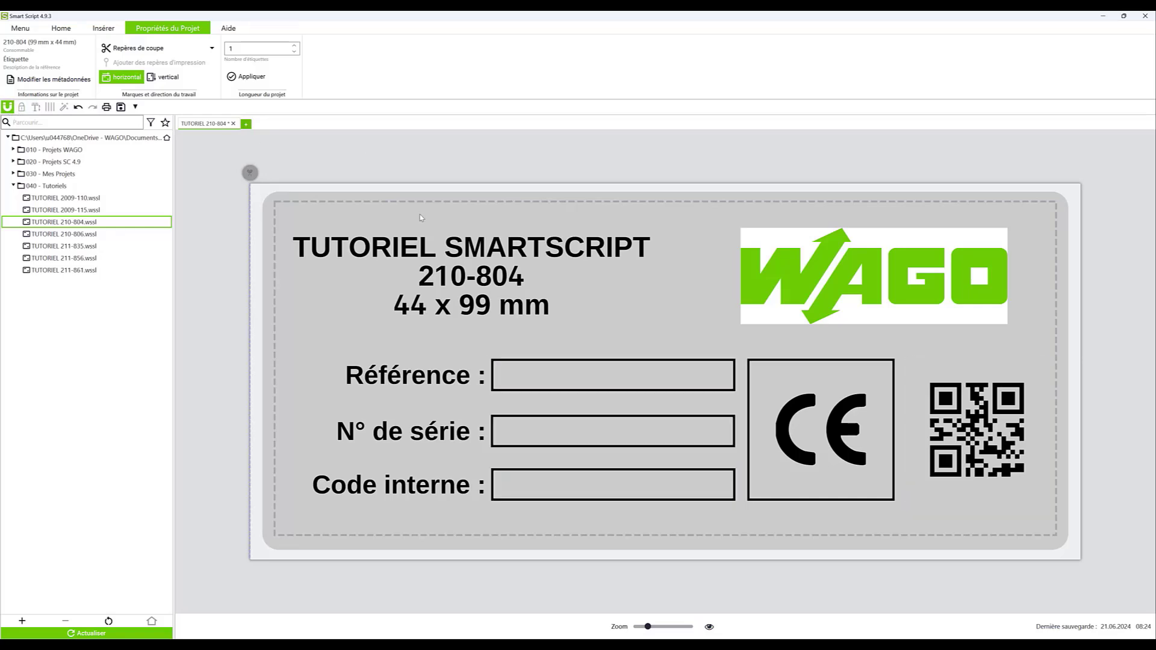
Fill the value boxes with Référence 21-585-582, N° de série 2024-06-251 and Code interne XT-52-856
left_click(565, 380)
type("21-585-582")
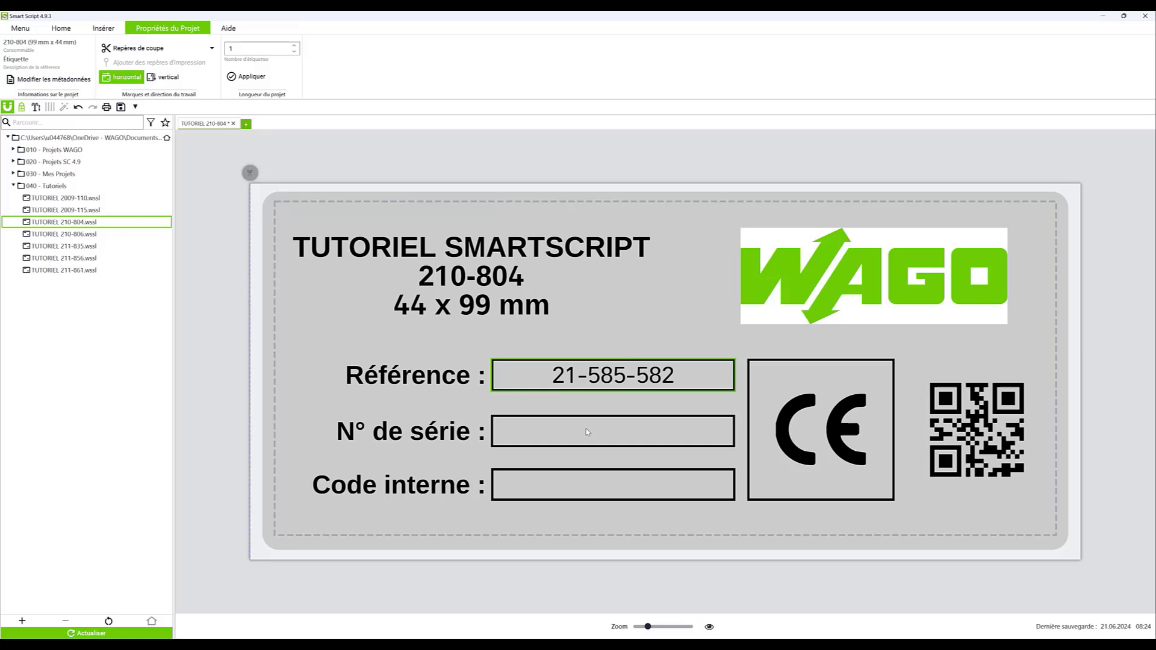
key("Tab")
type("2024-06-251")
key("Tab")
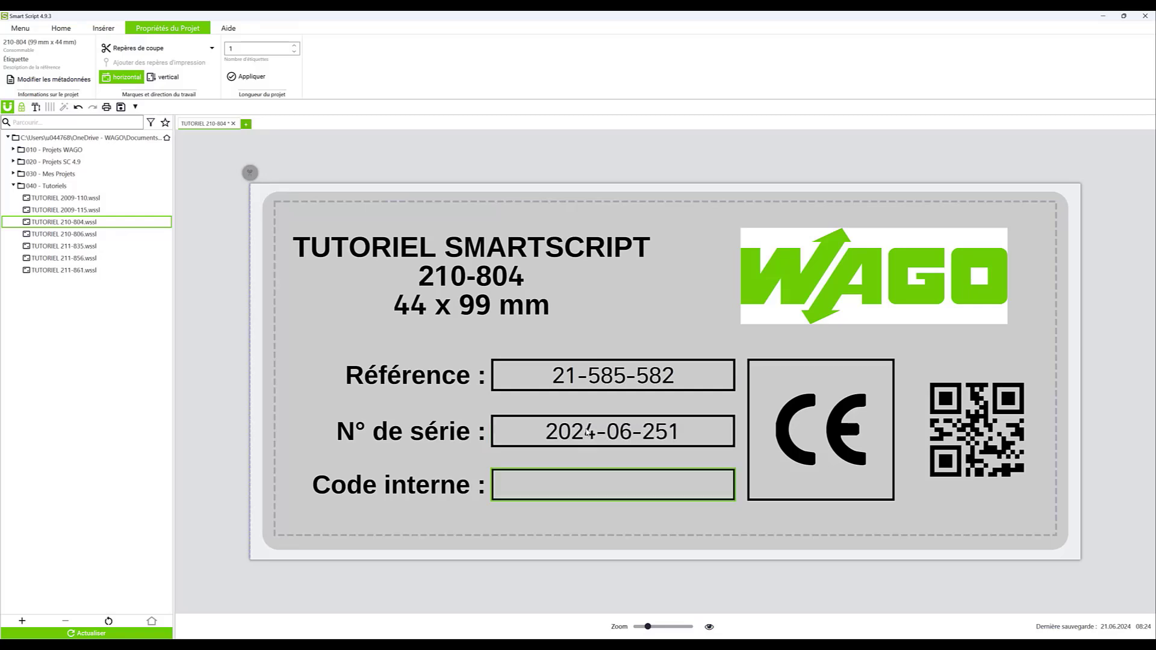
type("XT-52-856")
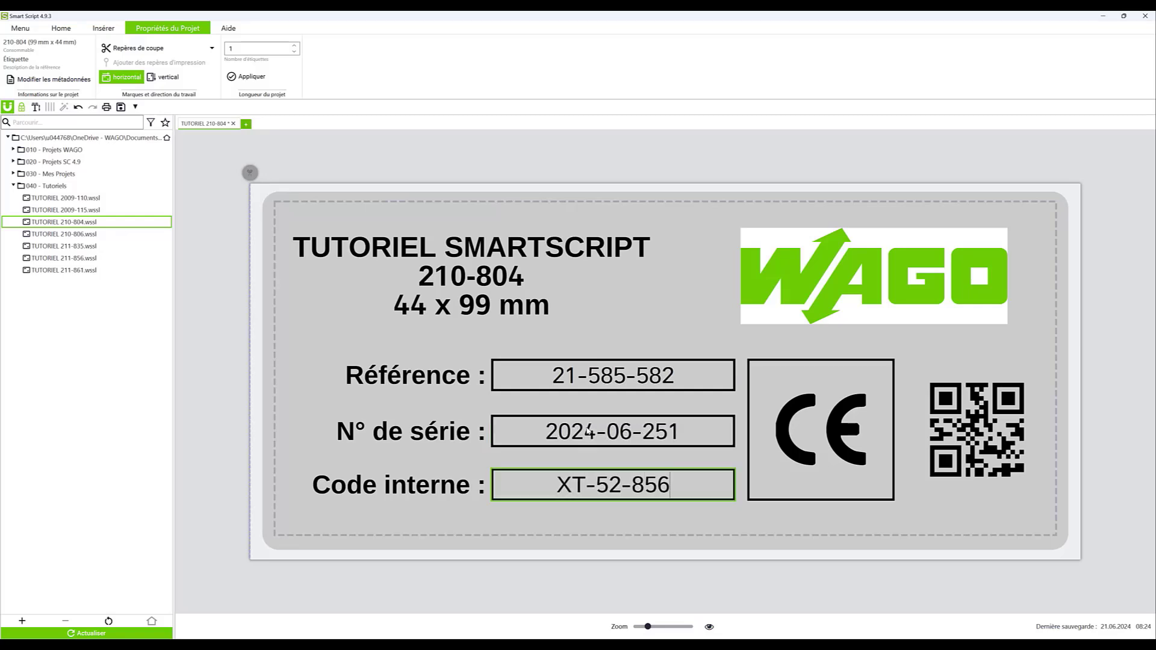
left_click(679, 166)
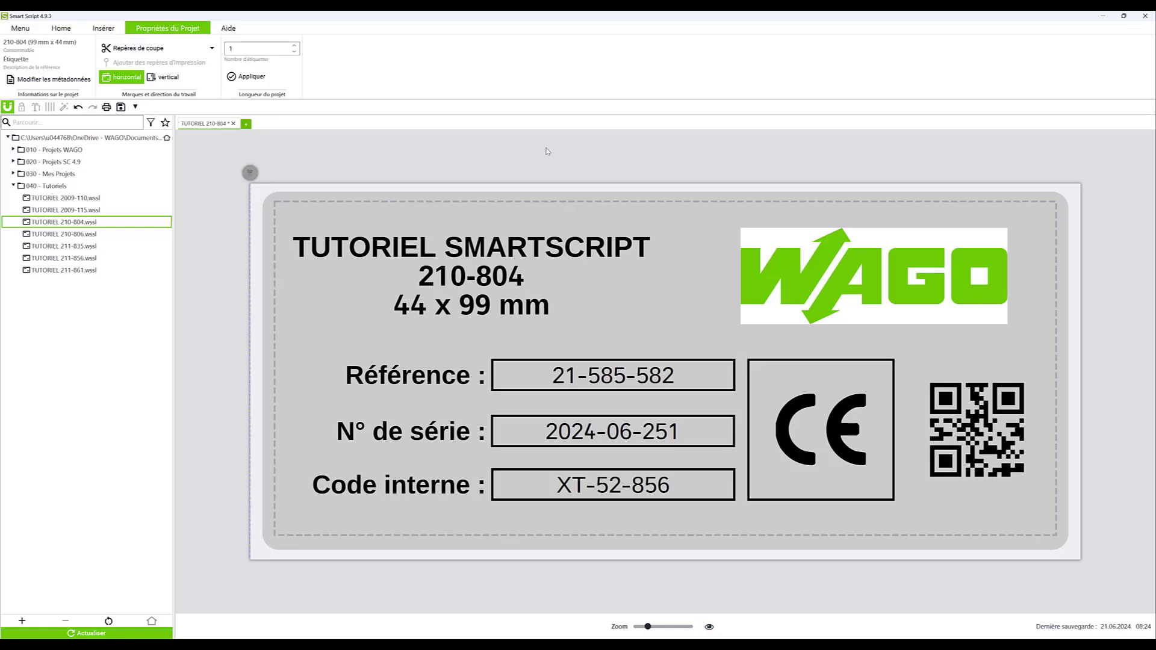
Insert a rectangle and fit it to the plate's dashed margin as a frame about 96 × 41 mm
left_click(107, 30)
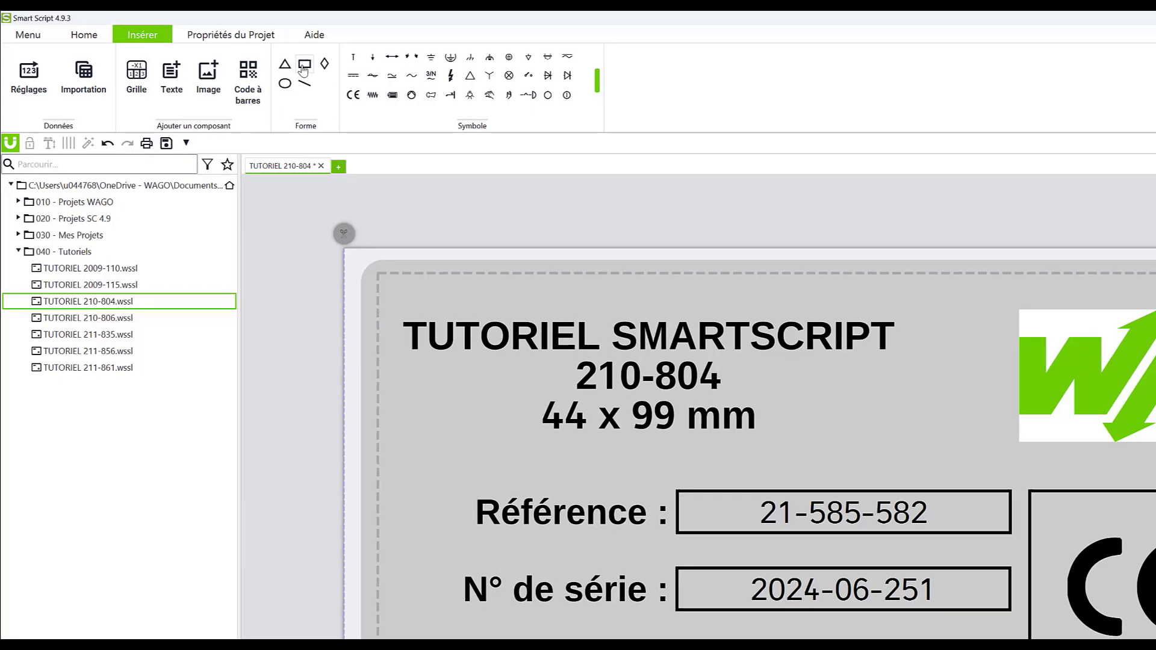
left_click(306, 68)
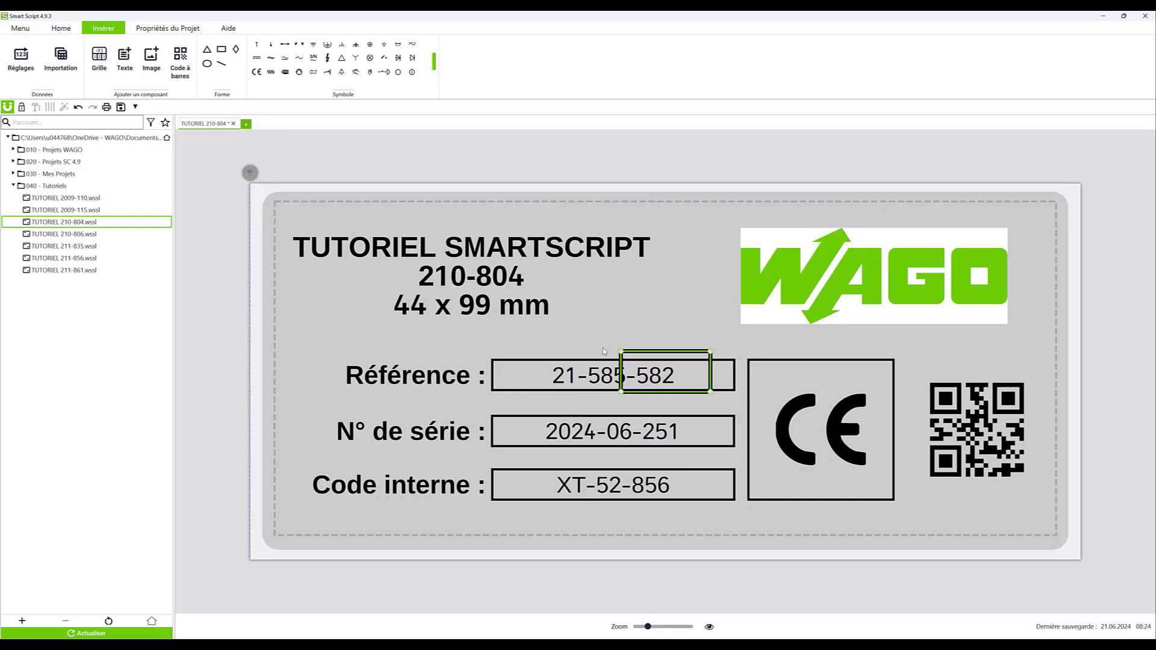
left_click_drag(662, 372, 316, 223)
left_click_drag(364, 243, 1056, 536)
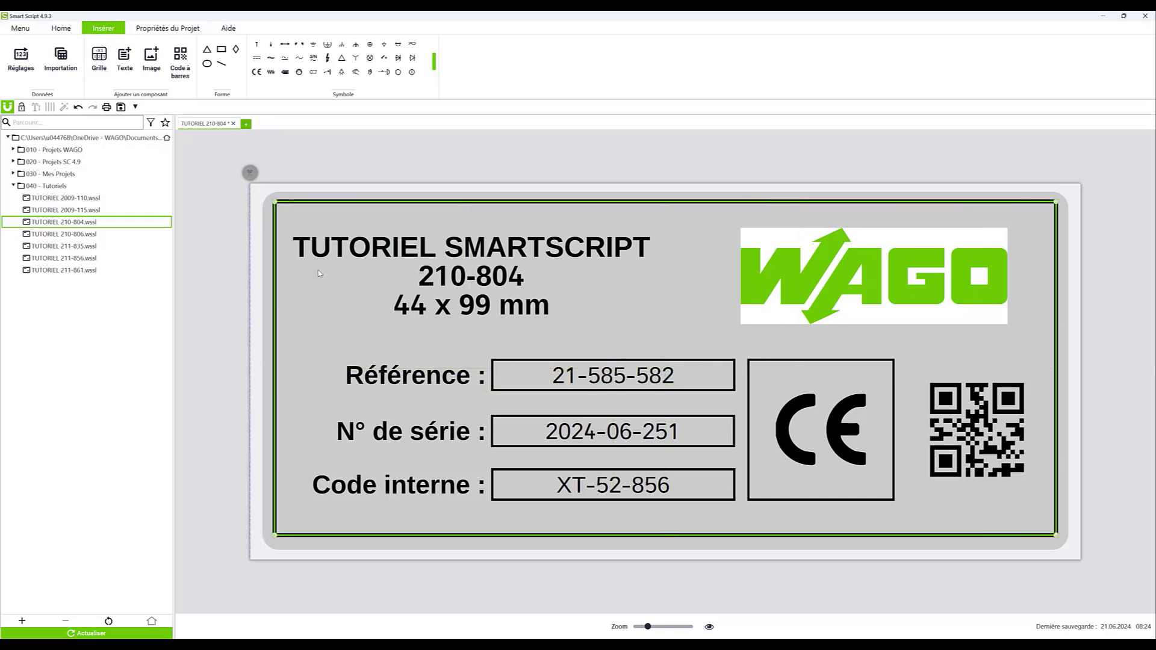
Set the outer frame's border thickness to 5
left_click(61, 27)
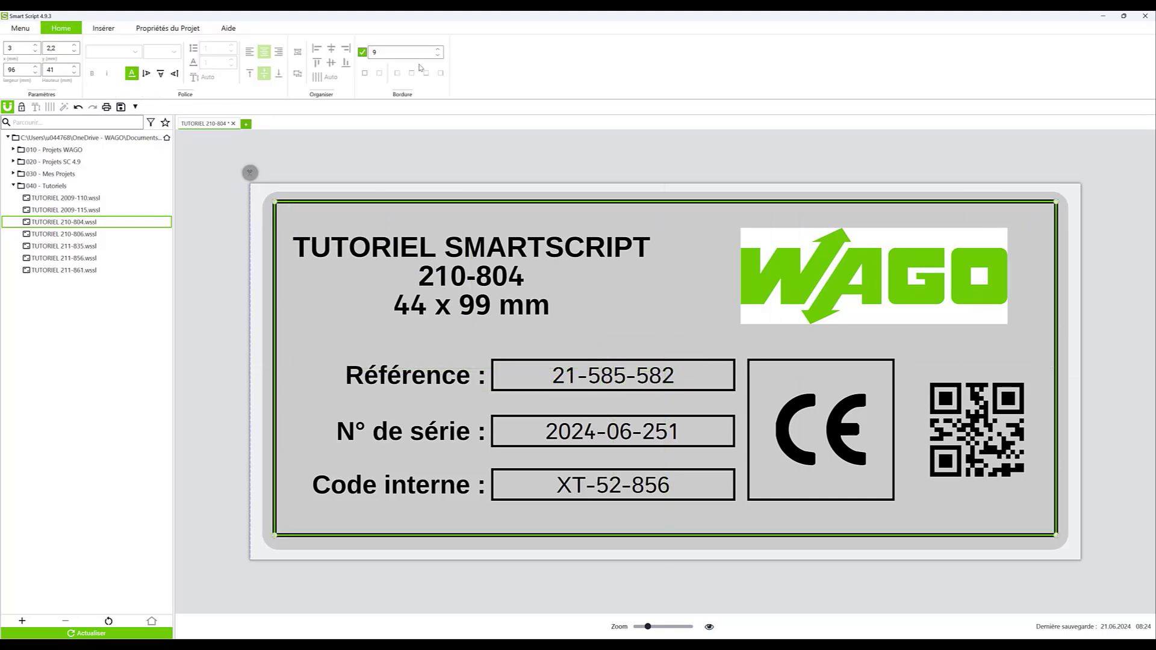
left_click(439, 56)
left_click(438, 56)
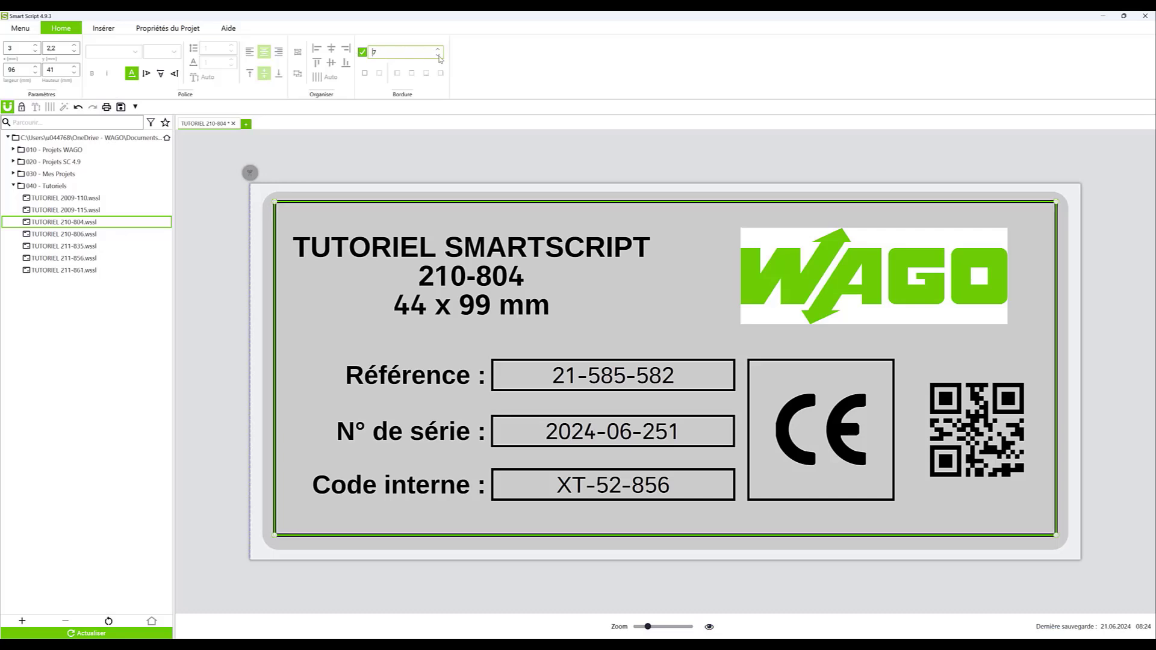
left_click(439, 56)
left_click(439, 56)
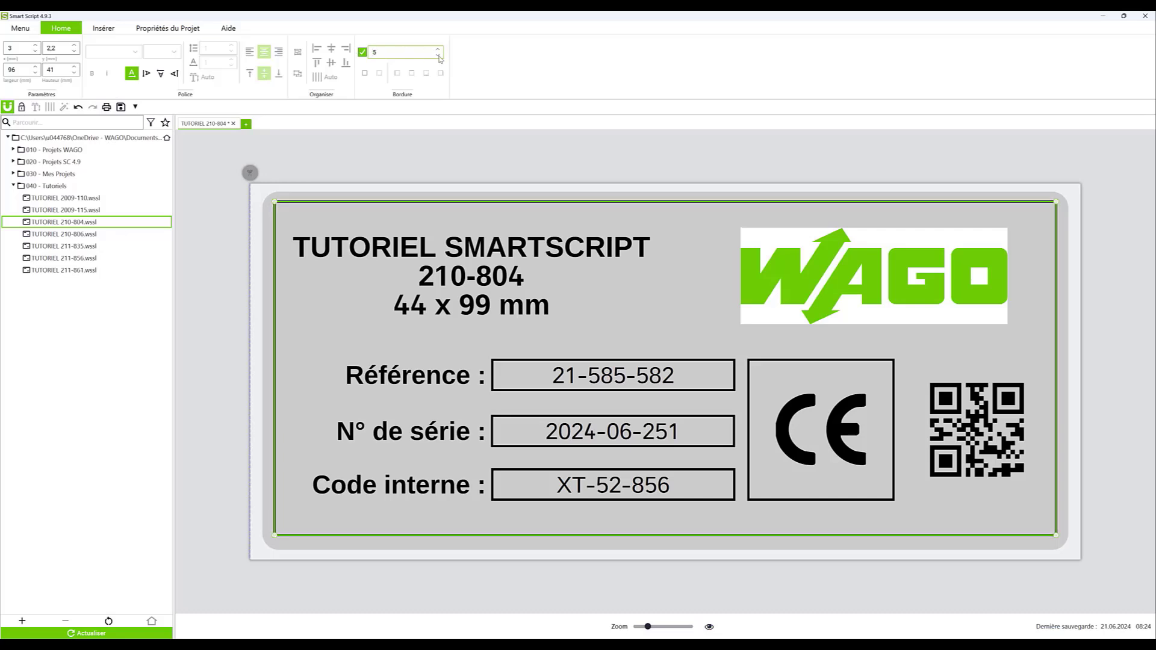
left_click(430, 142)
Send the outer frame to the back and select each of the three value boxes to check they are accessible
left_click(427, 205)
left_click_drag(957, 438, 944, 431)
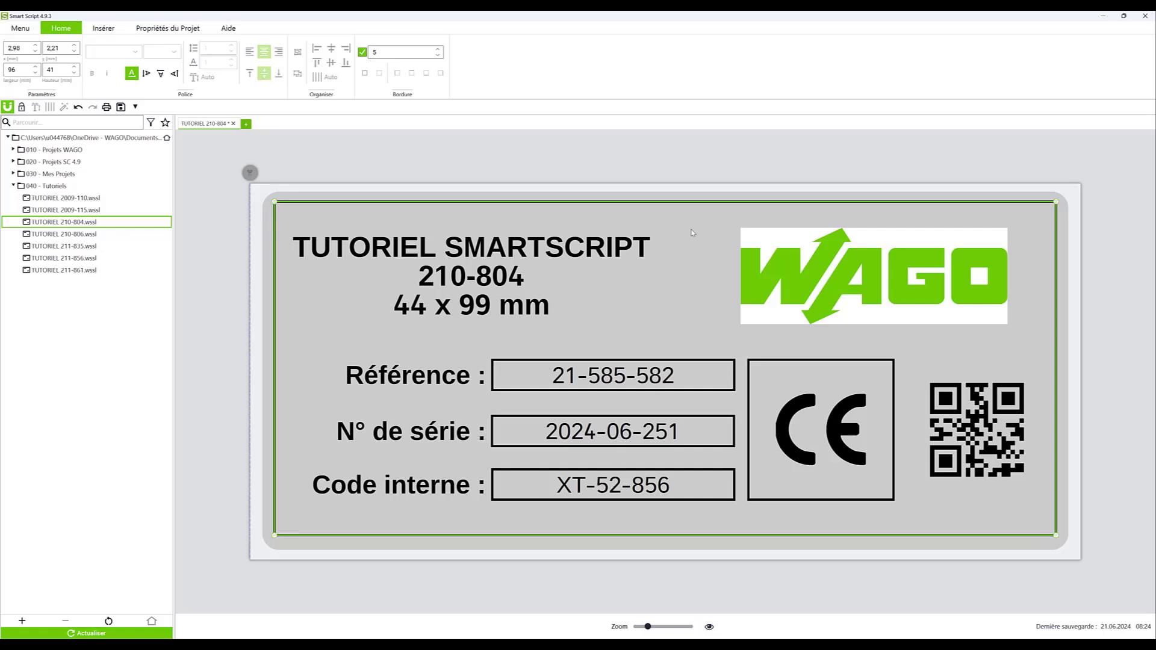
right_click(689, 204)
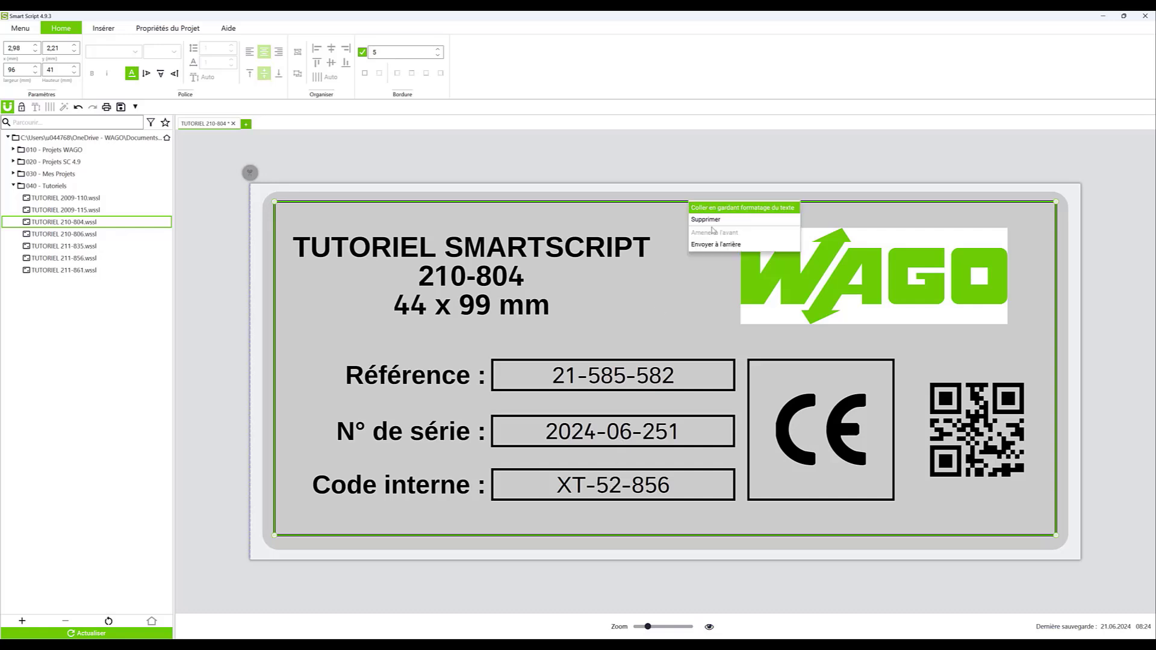
left_click(722, 244)
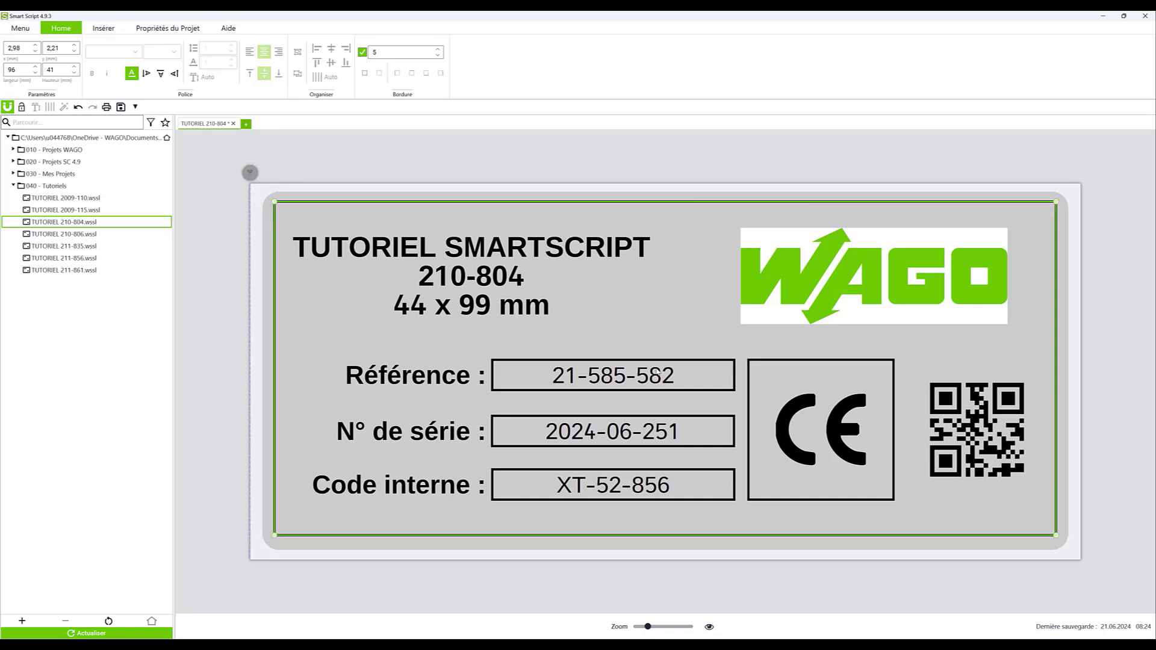
left_click(658, 373)
left_click(626, 433)
left_click(616, 483)
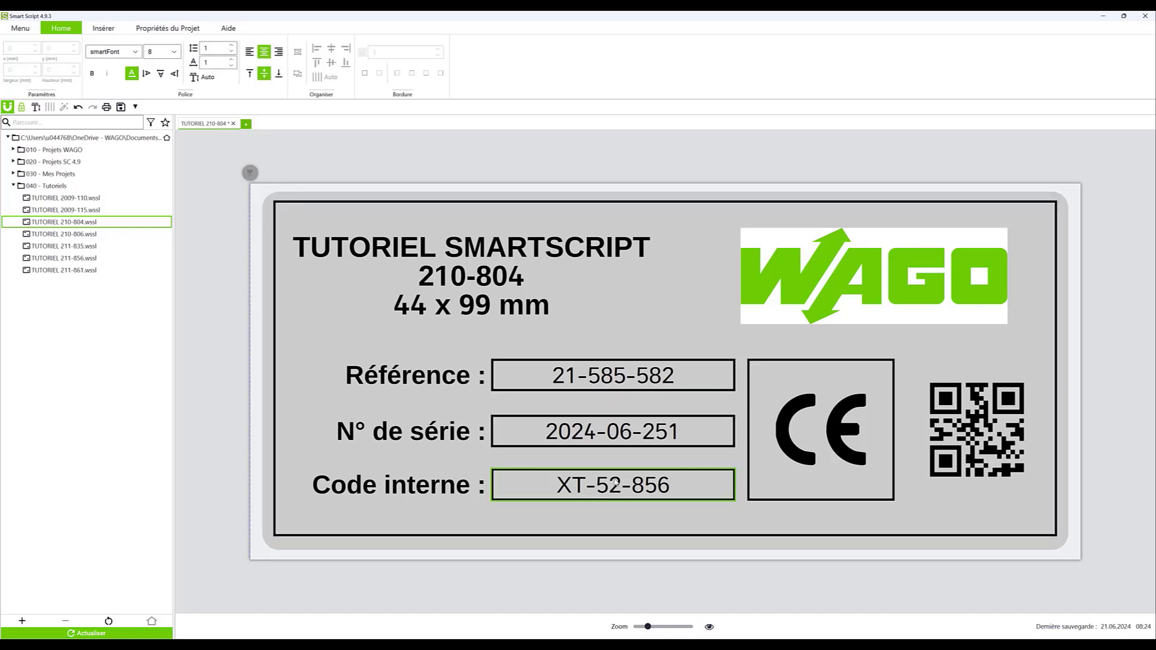
Insert a horizontal line about 96 mm long across the frame, between the title and logo area and the fields below
left_click(317, 541)
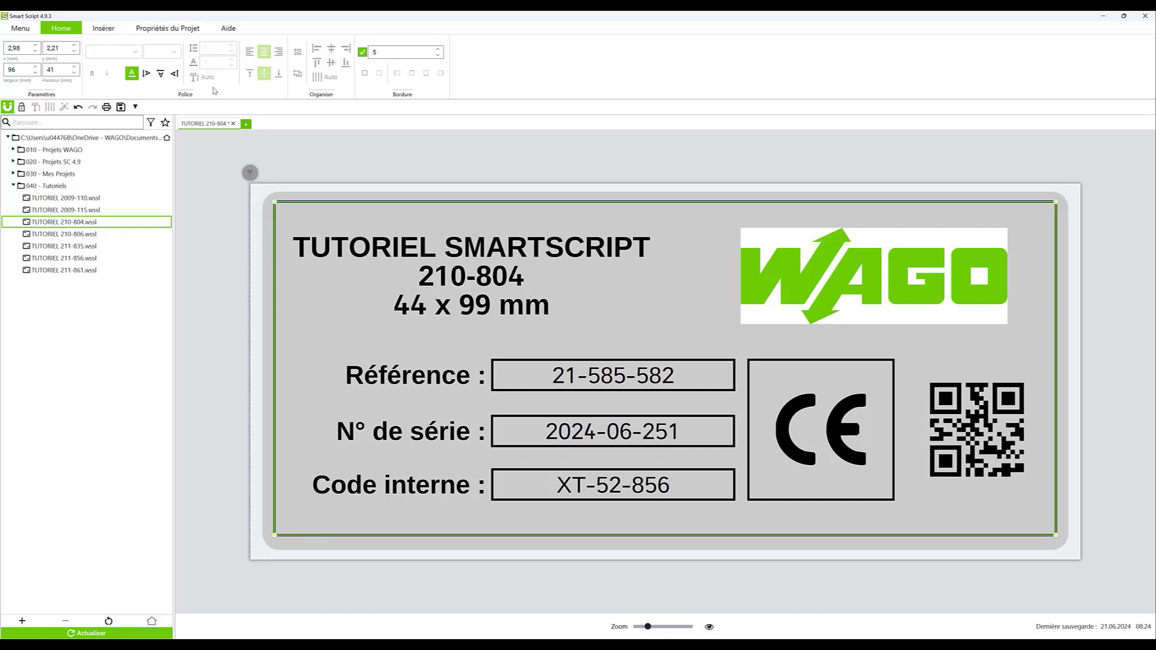
left_click(108, 29)
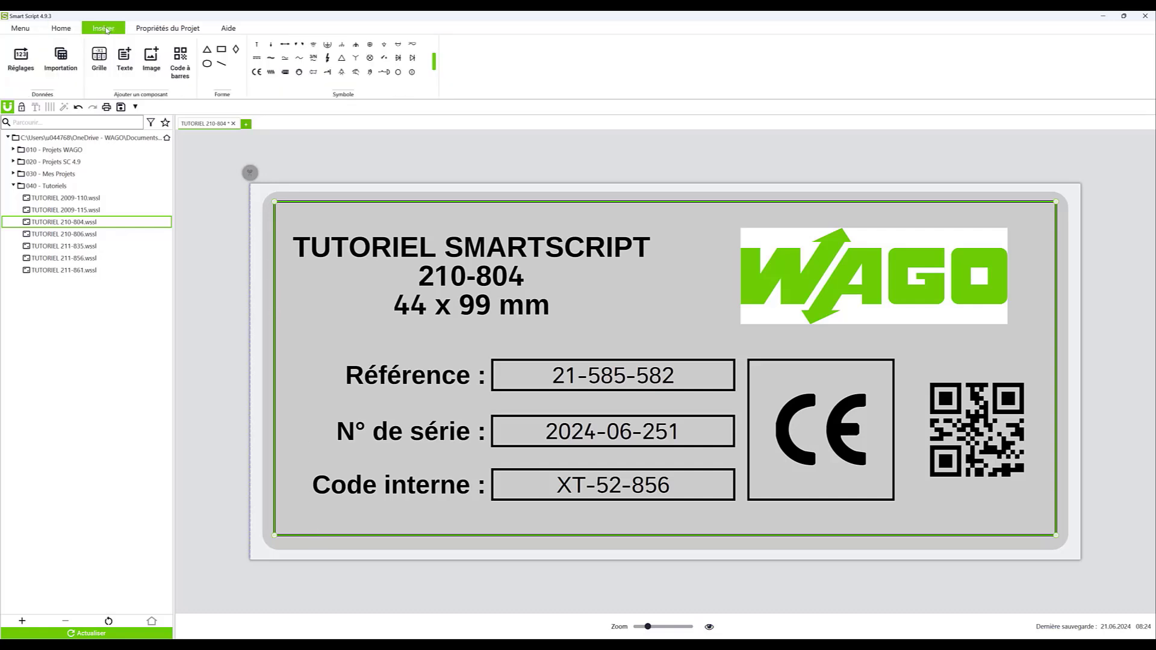
left_click(221, 64)
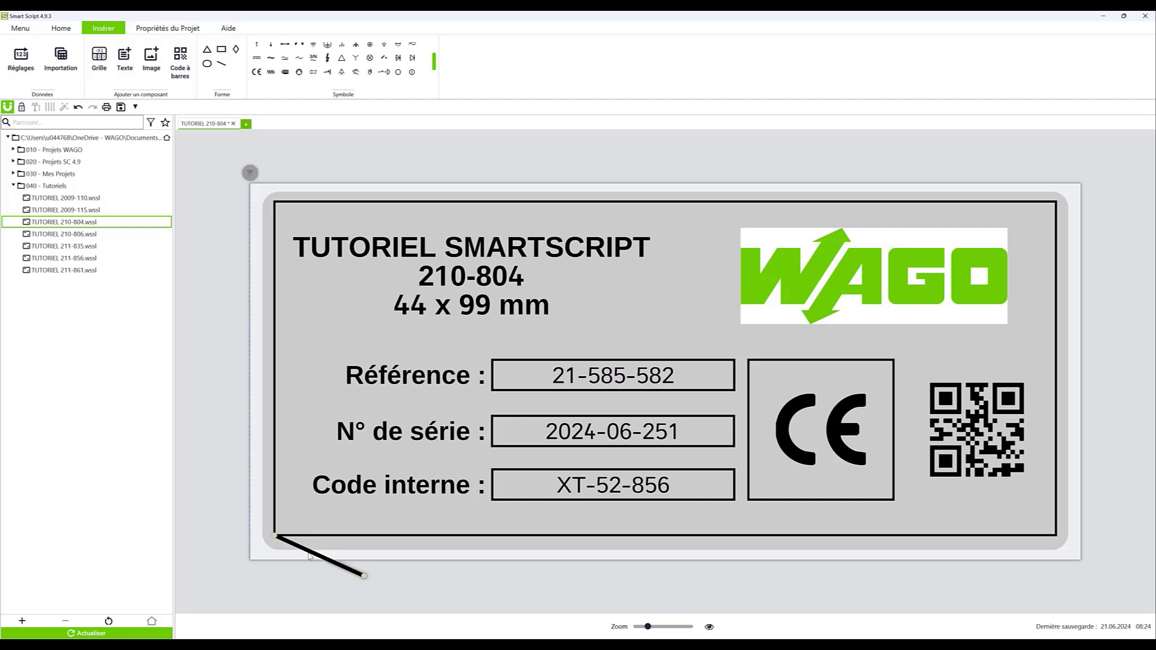
left_click_drag(310, 557, 1056, 329)
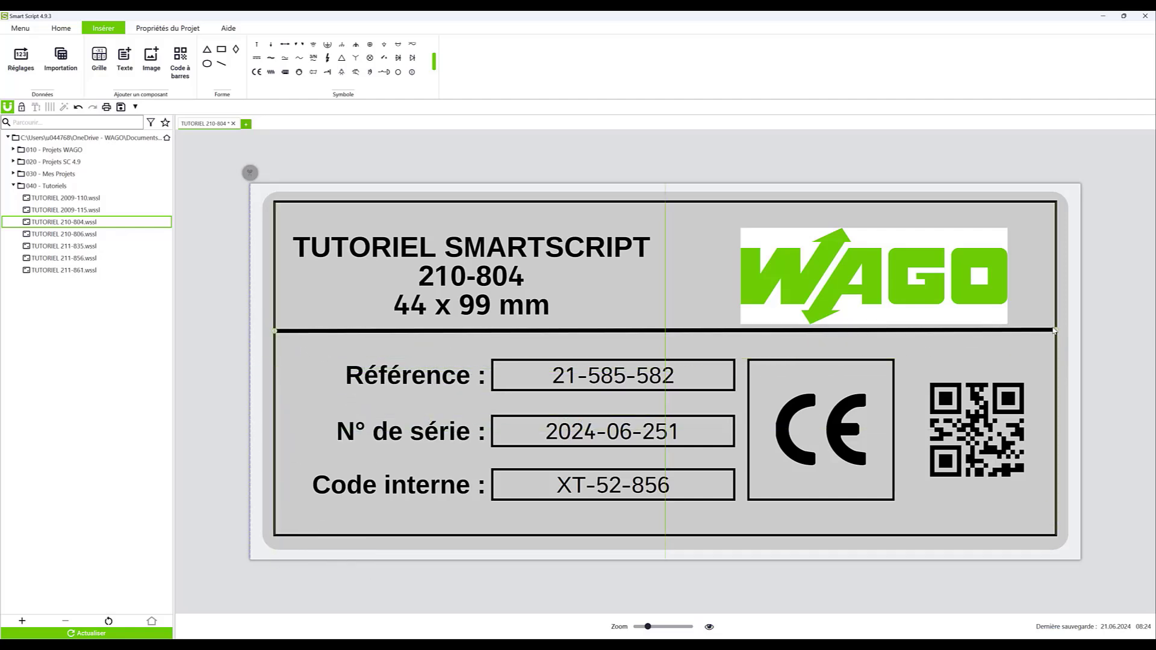
Straighten the dividing line by setting its height to 0 mm, and reduce its thickness to 6
left_click(61, 28)
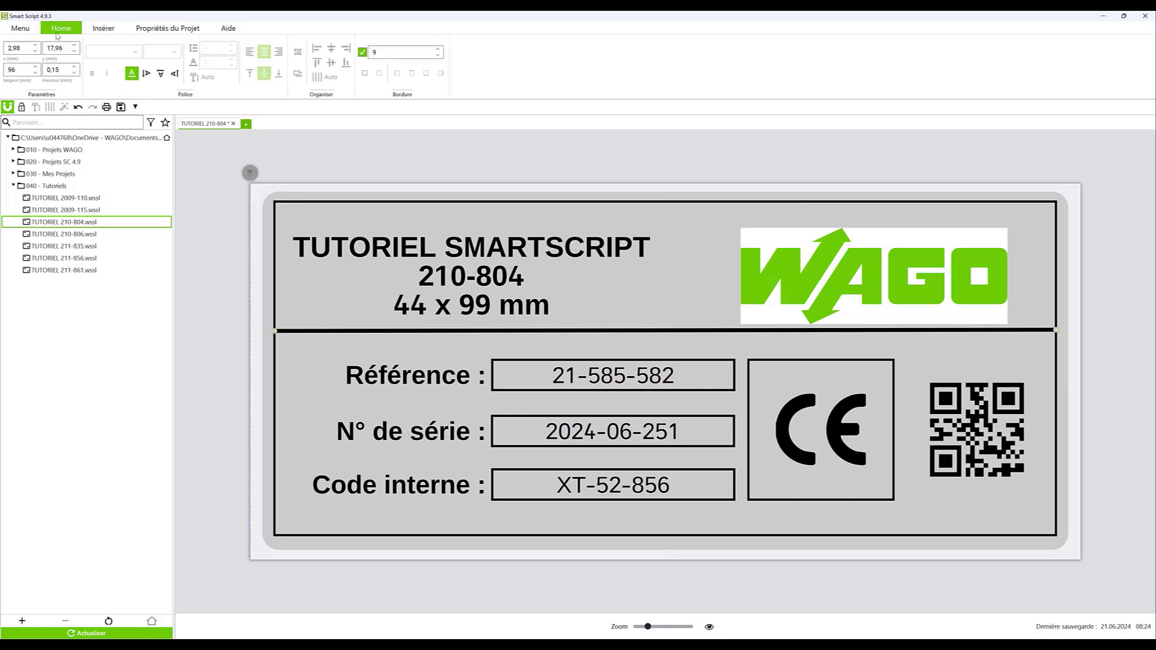
left_click(63, 70)
type("0")
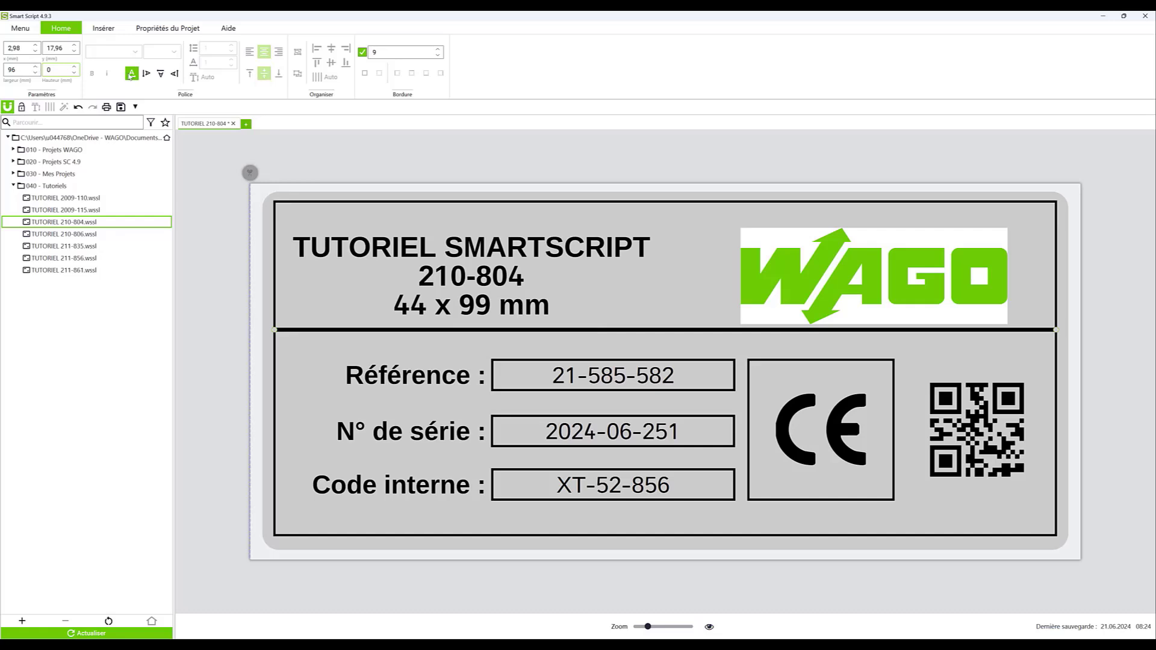
left_click(439, 55)
left_click(438, 54)
left_click(439, 54)
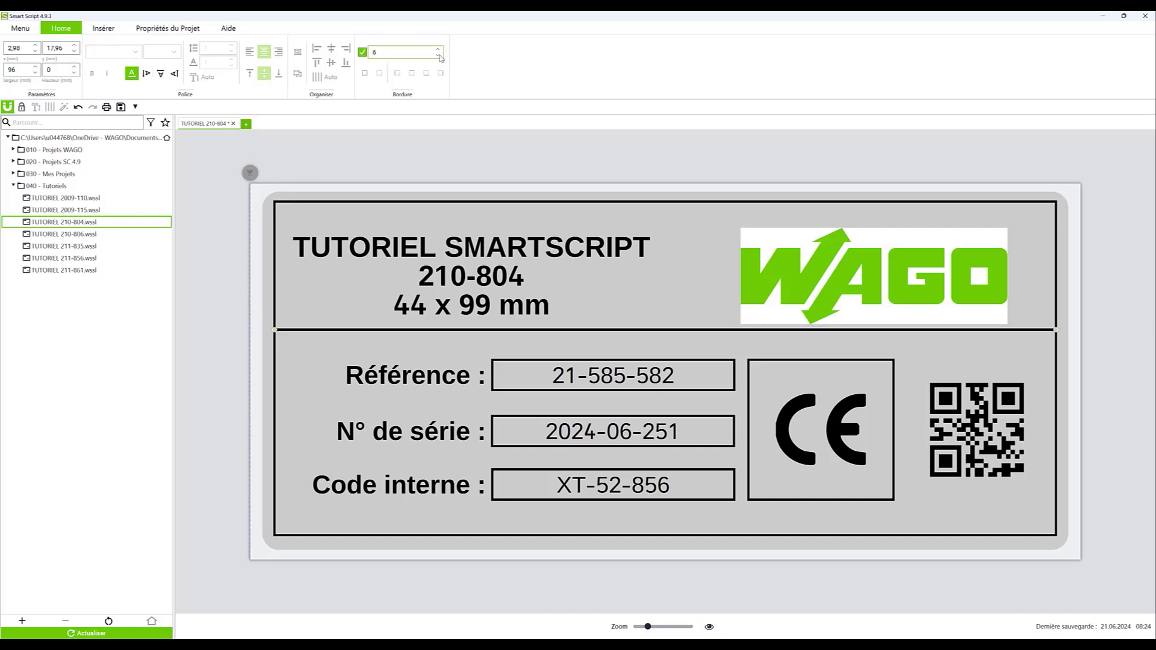
Reduce the dividing line's thickness to 5 and nudge it down to a vertical position of 18,95 mm
left_click(438, 55)
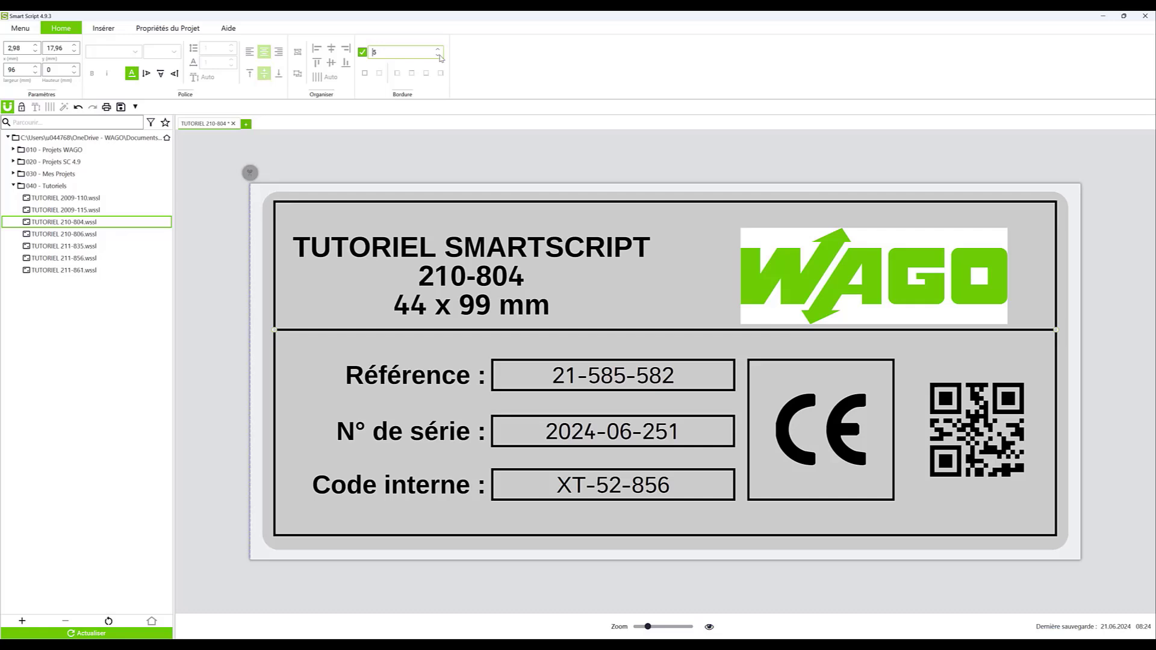
left_click(333, 330)
key("Down")
key("Down")
key("Down")
key("Down")
key("Down")
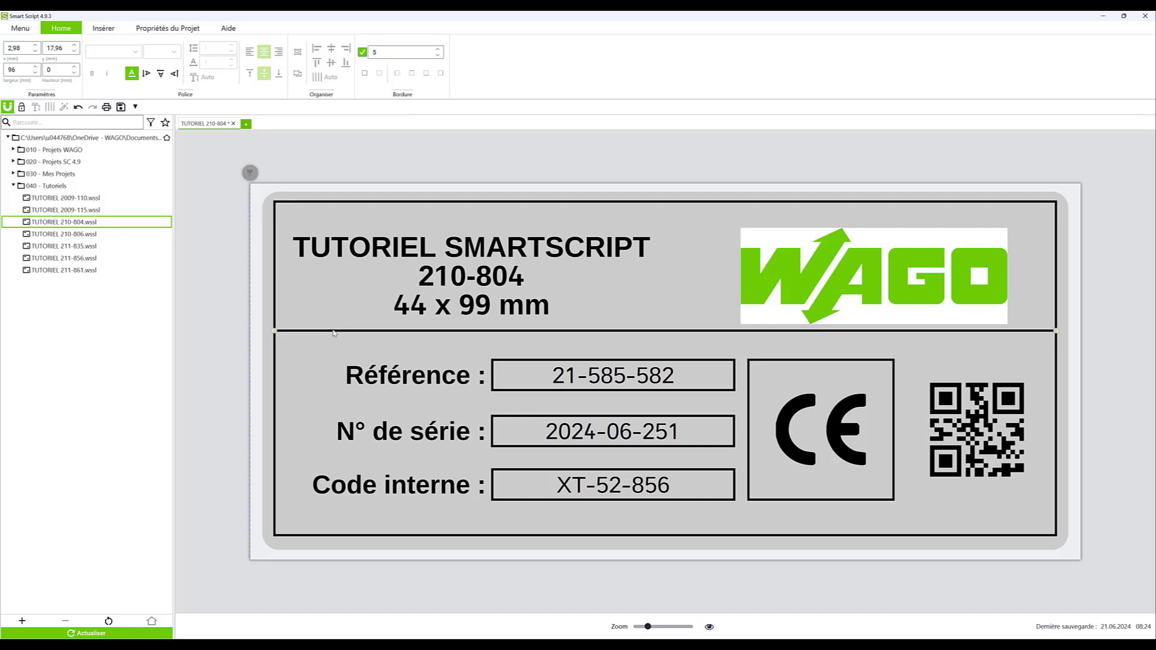
key("Down")
key("Down")
key("Down")
key("Down")
key("Down")
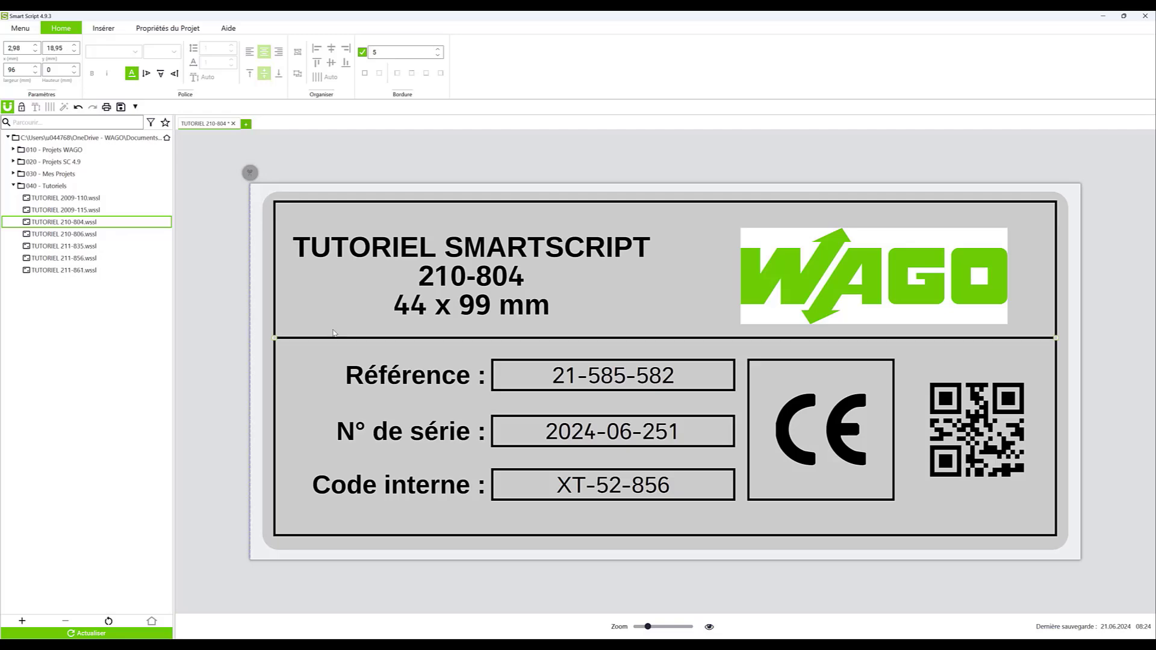
left_click(420, 162)
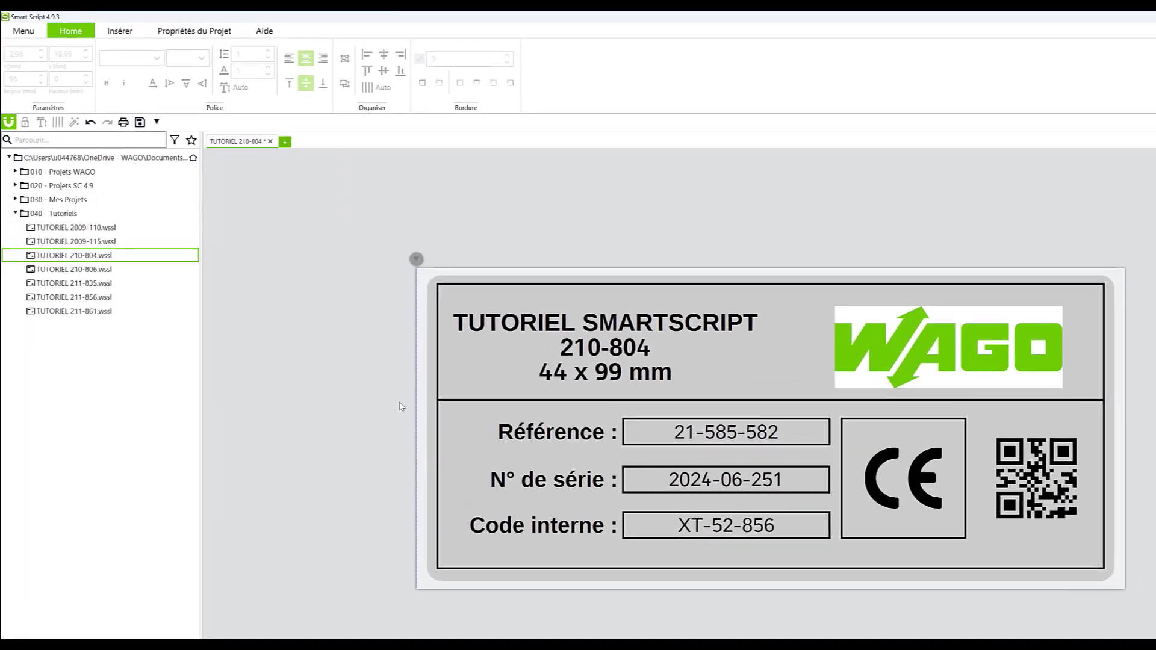
Start a data import for the plate and load Données_Etiquettes-210804.xlsx as the source file
left_click(122, 35)
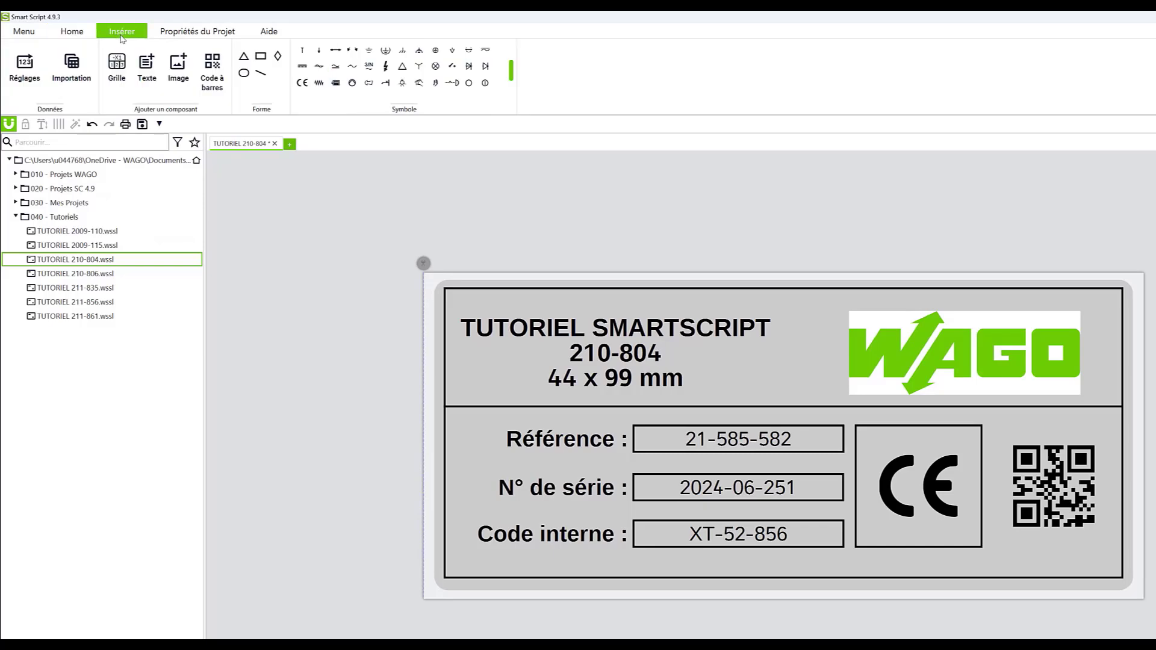
left_click(70, 82)
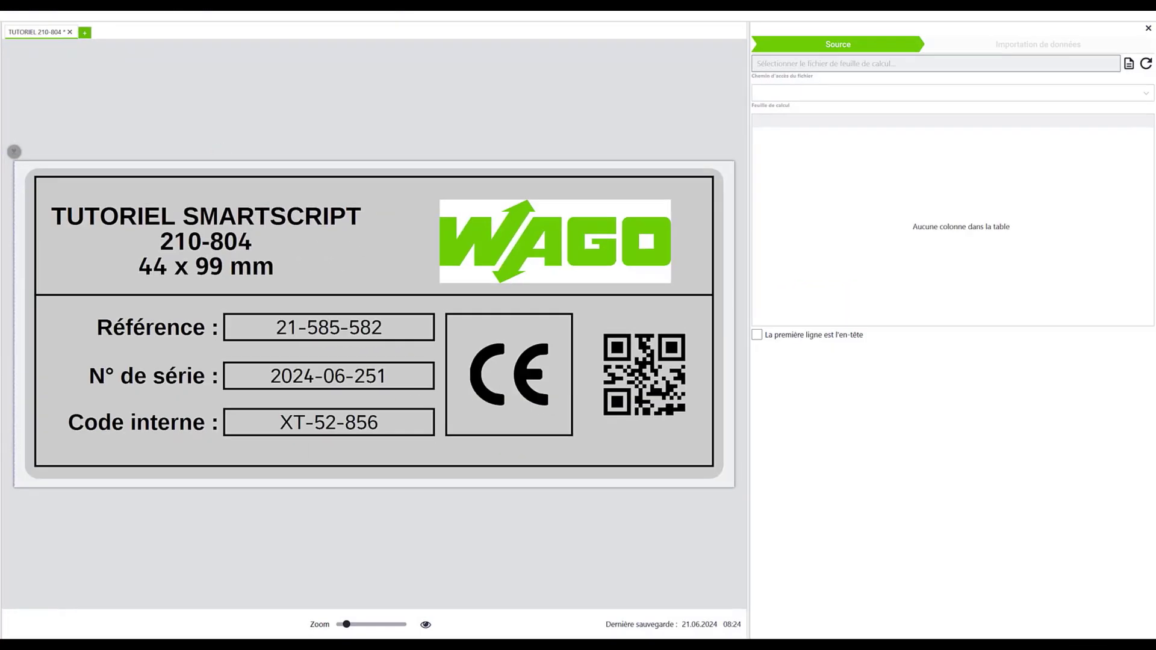
left_click_drag(344, 626, 336, 629)
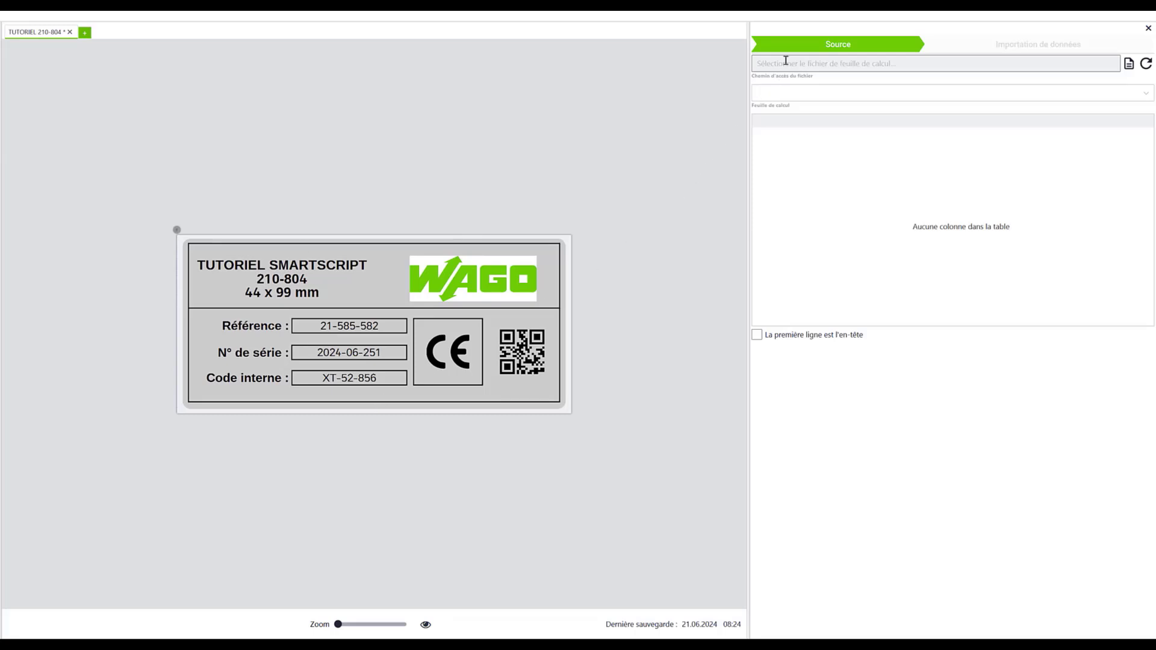
left_click(1128, 66)
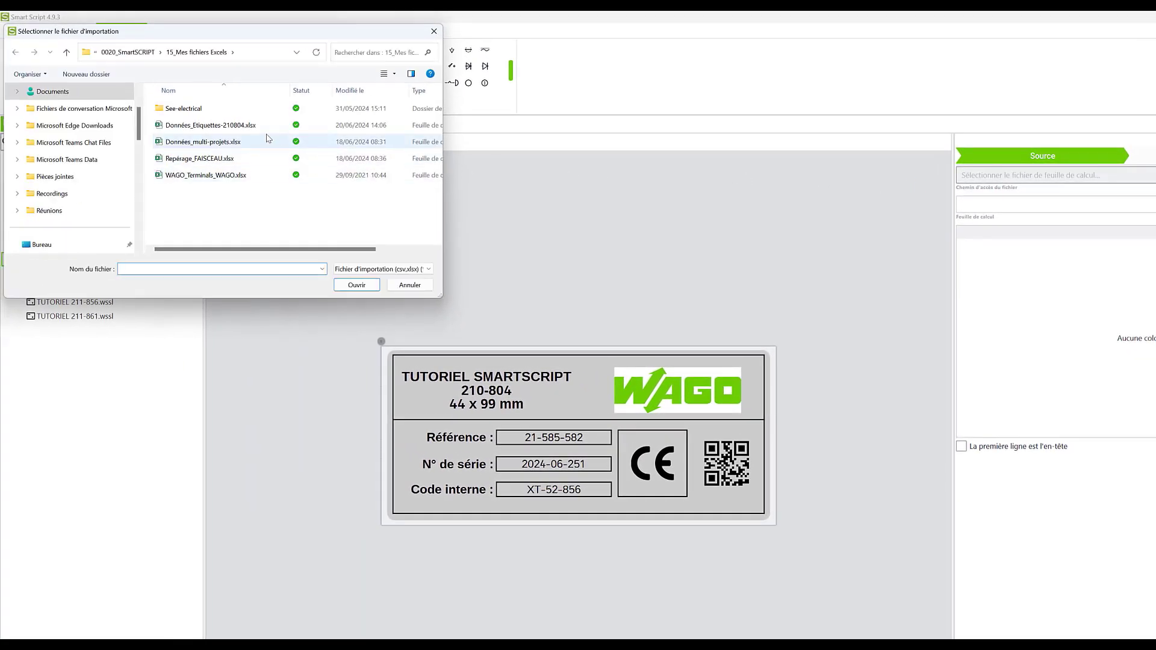
double_click(200, 126)
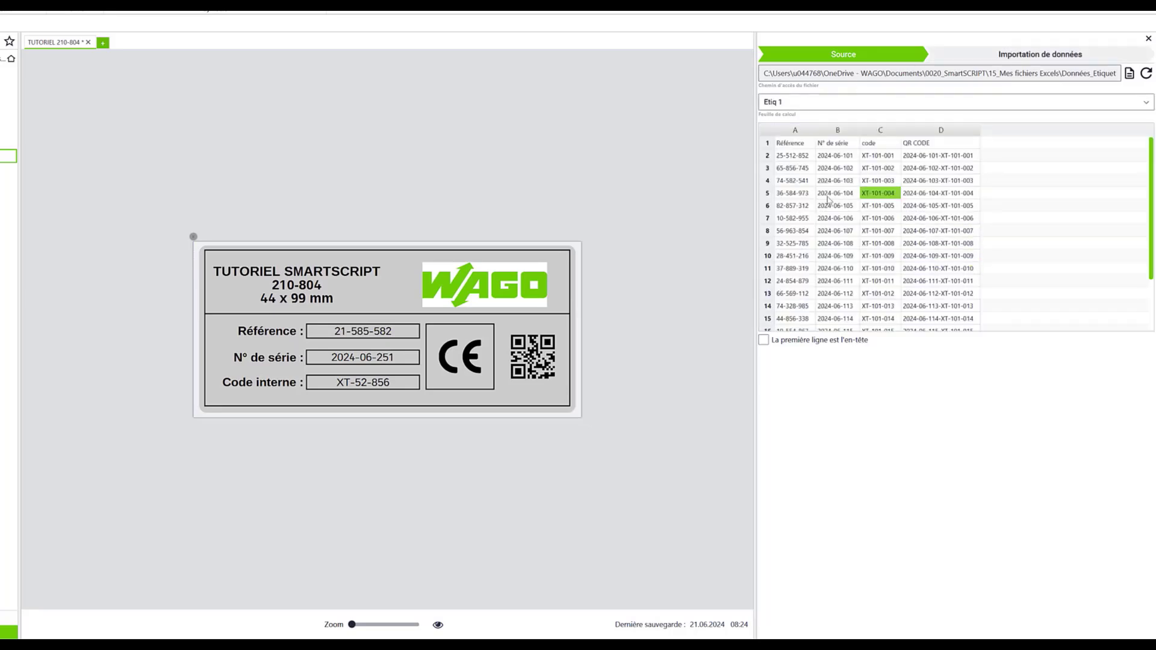
Use the Etiq 1 worksheet with its first row as the header, and proceed to the data assignment
left_click(797, 102)
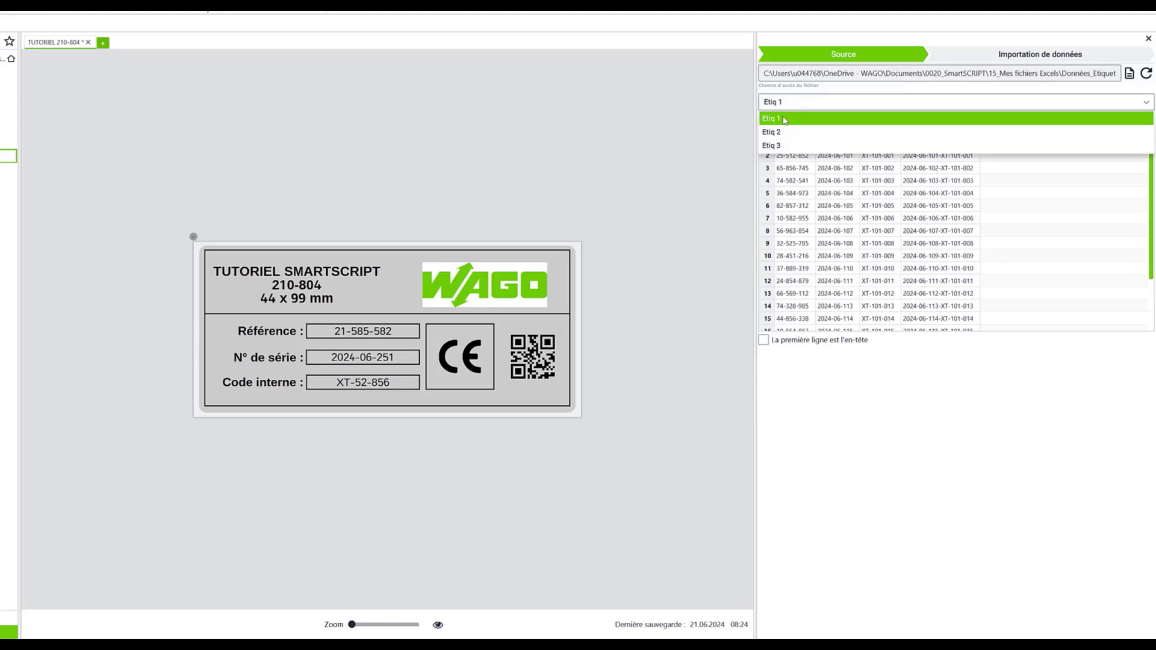
left_click(785, 120)
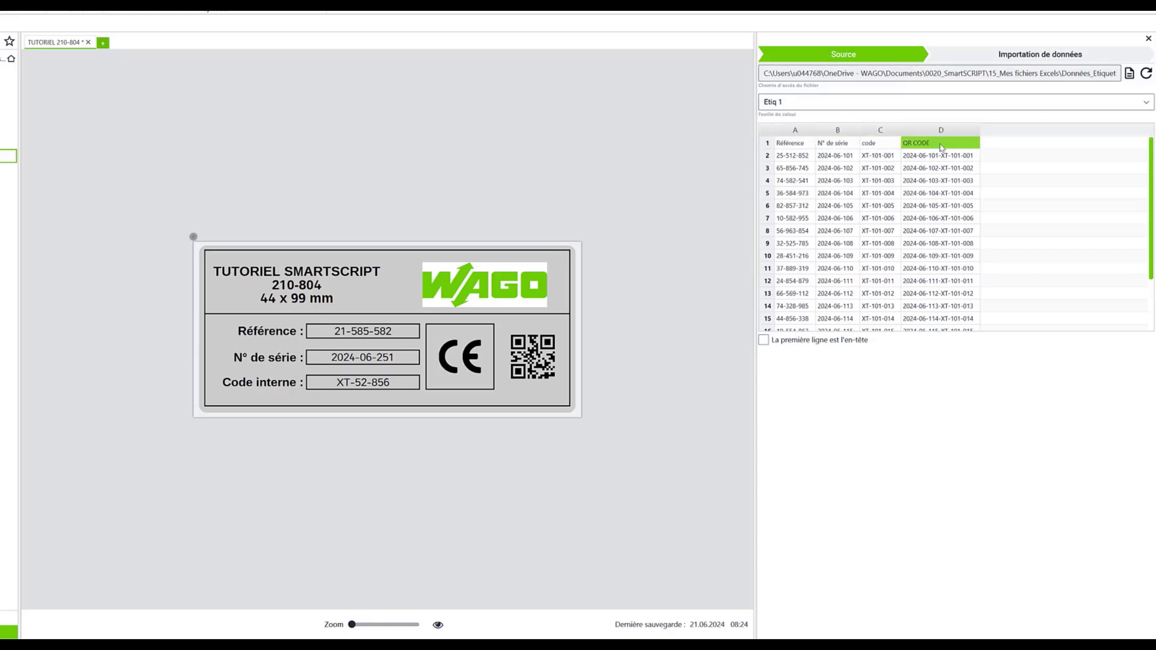
left_click(763, 340)
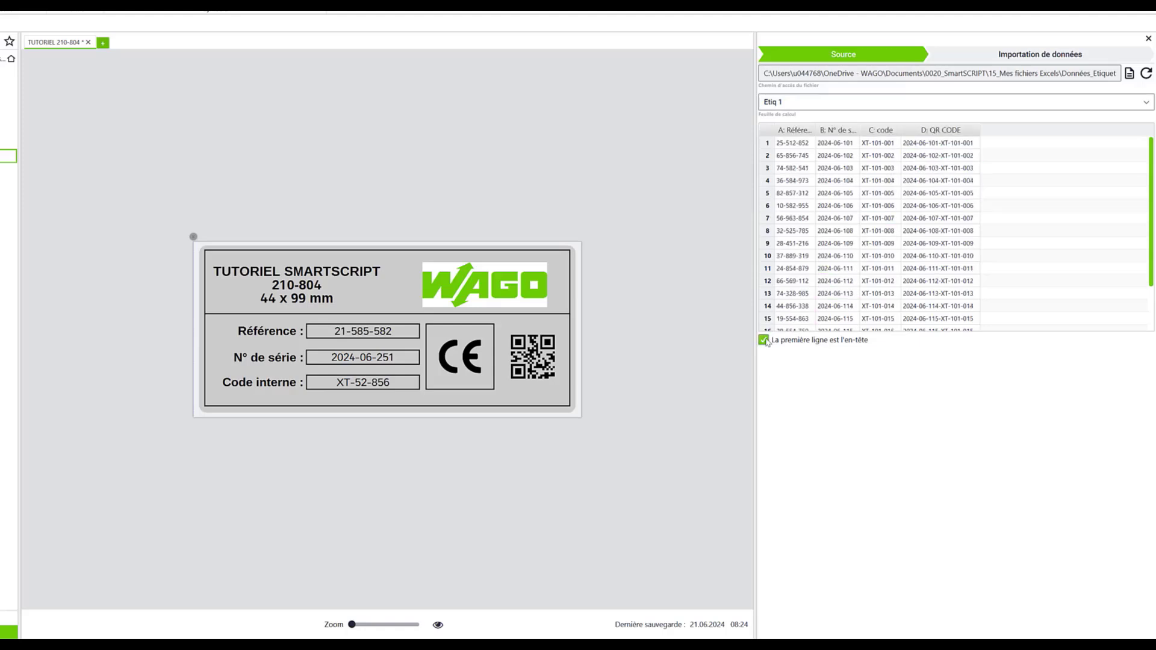
left_click(1044, 55)
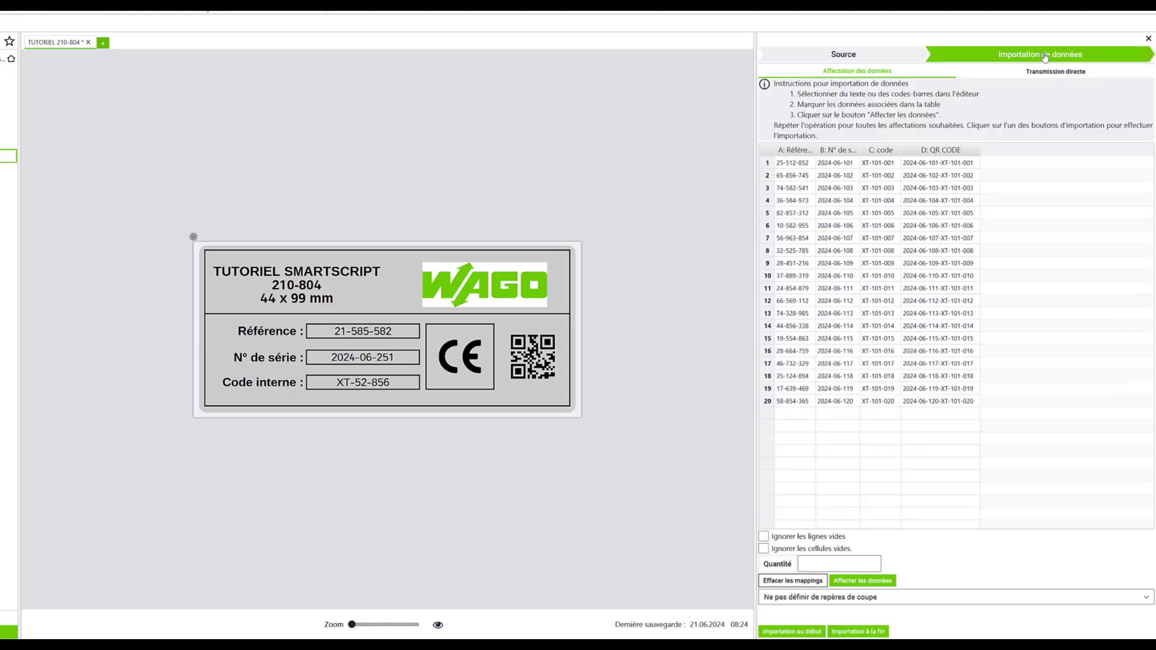
Assign column A (Référence) to the reference value box and column B (N° de série) to the serial number box
left_click(362, 332)
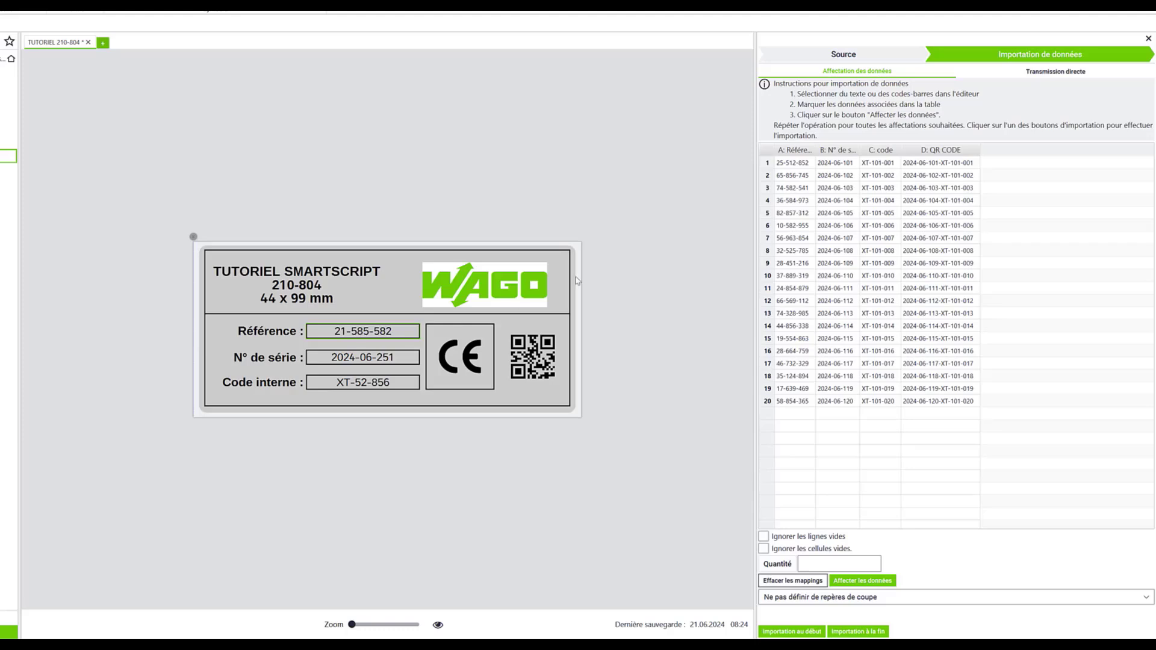
left_click(796, 150)
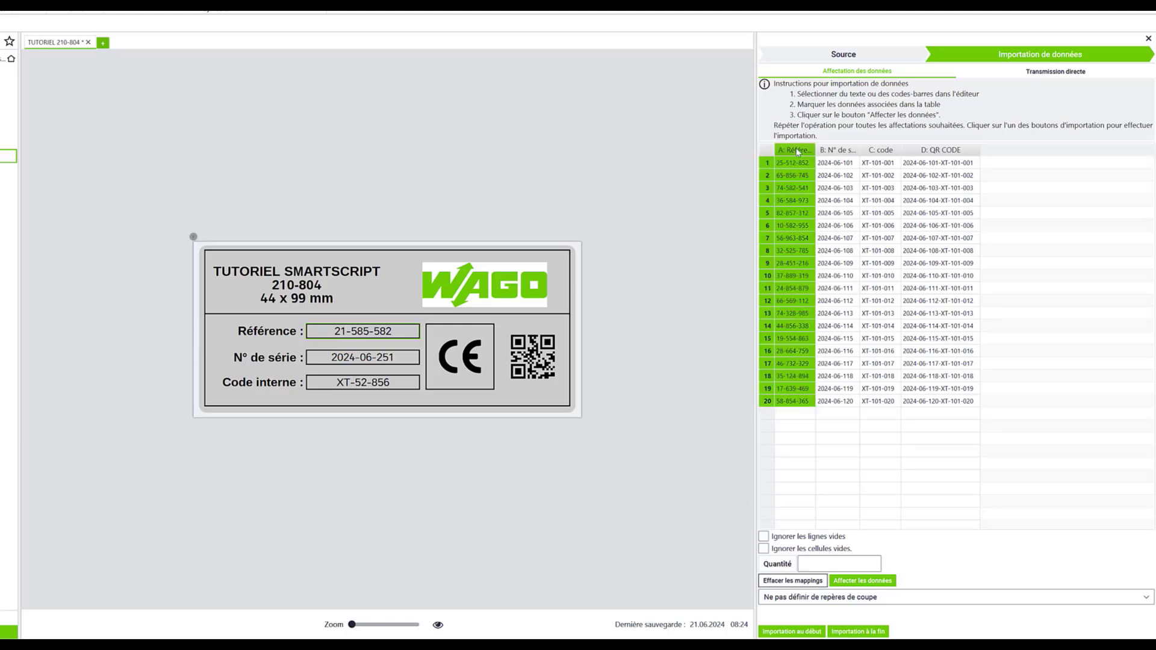
left_click(862, 582)
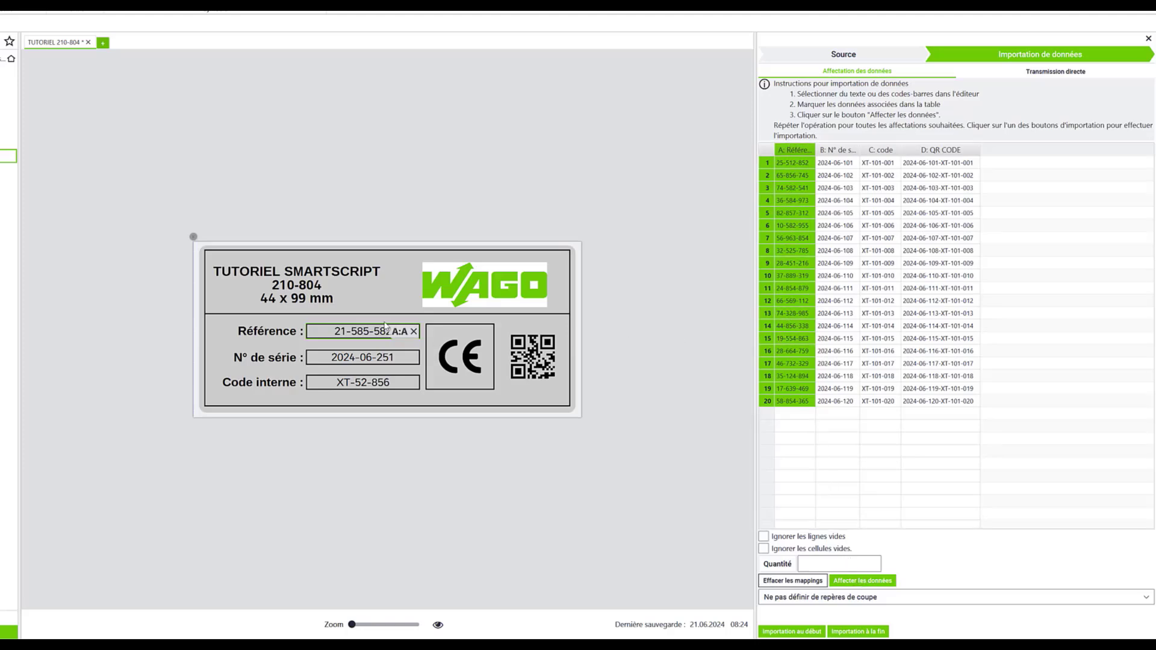
left_click(356, 360)
left_click(843, 150)
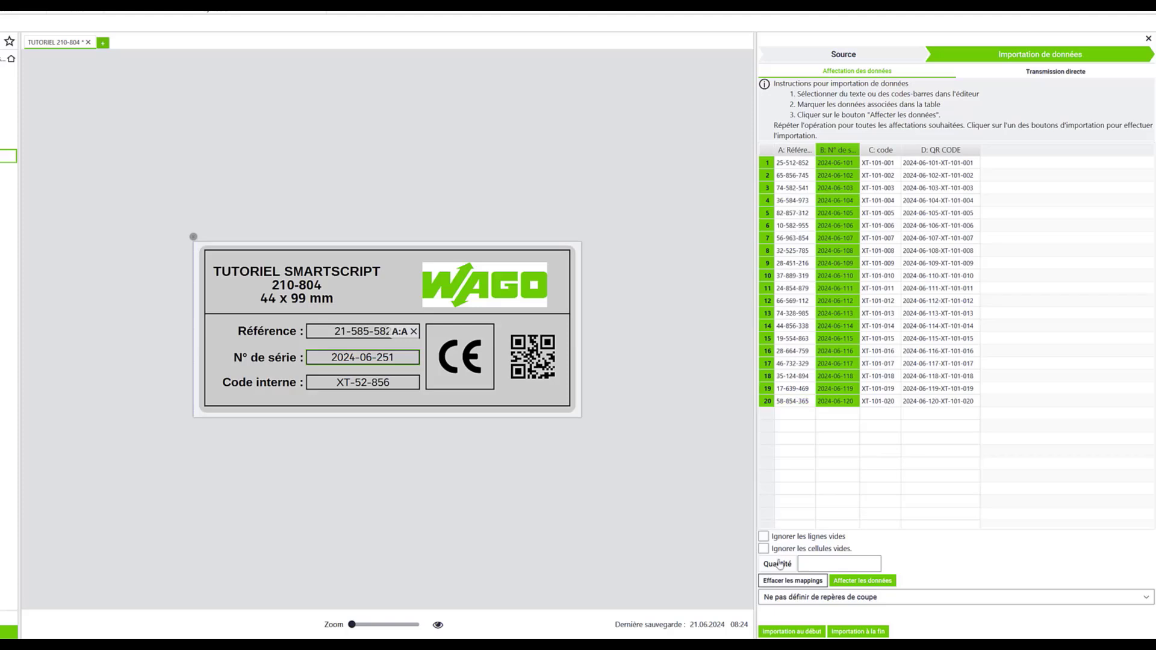
left_click(856, 581)
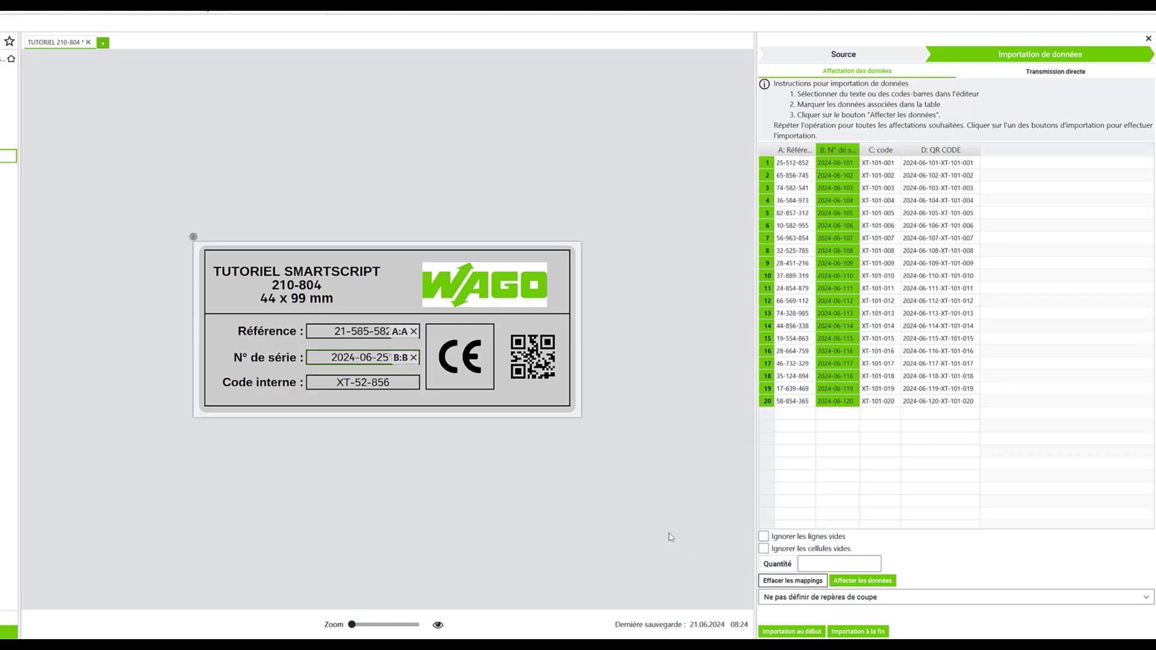
Assign column C (code) to the Code interne box and column D (QR CODE) to the QR code
left_click(355, 384)
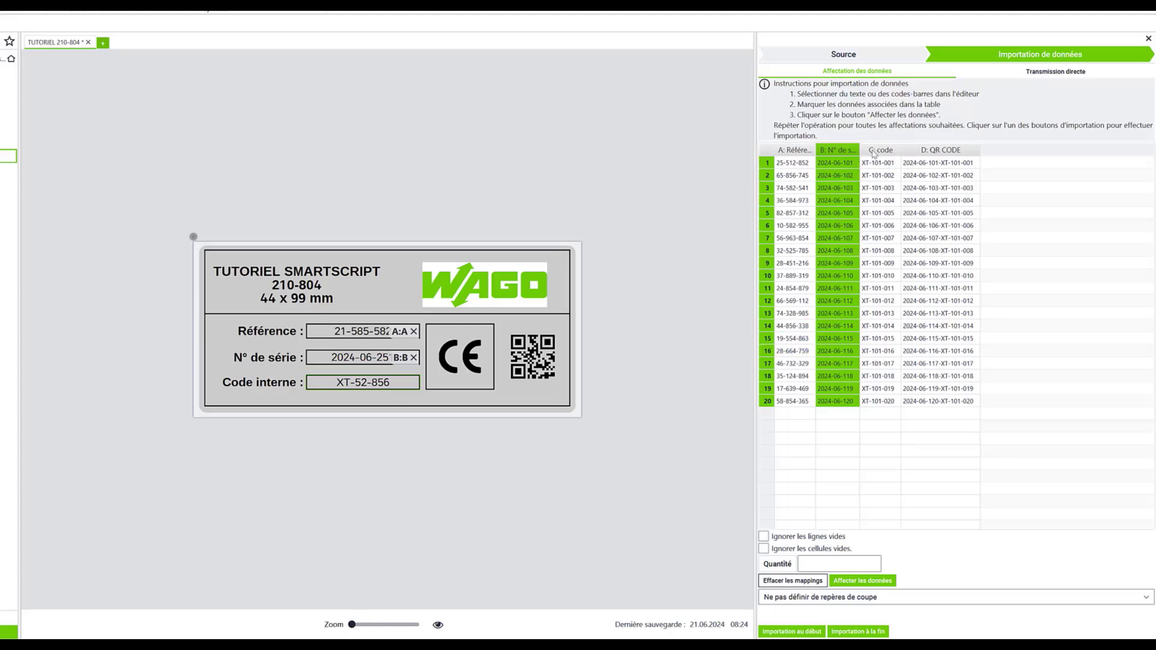
left_click(874, 151)
left_click(850, 582)
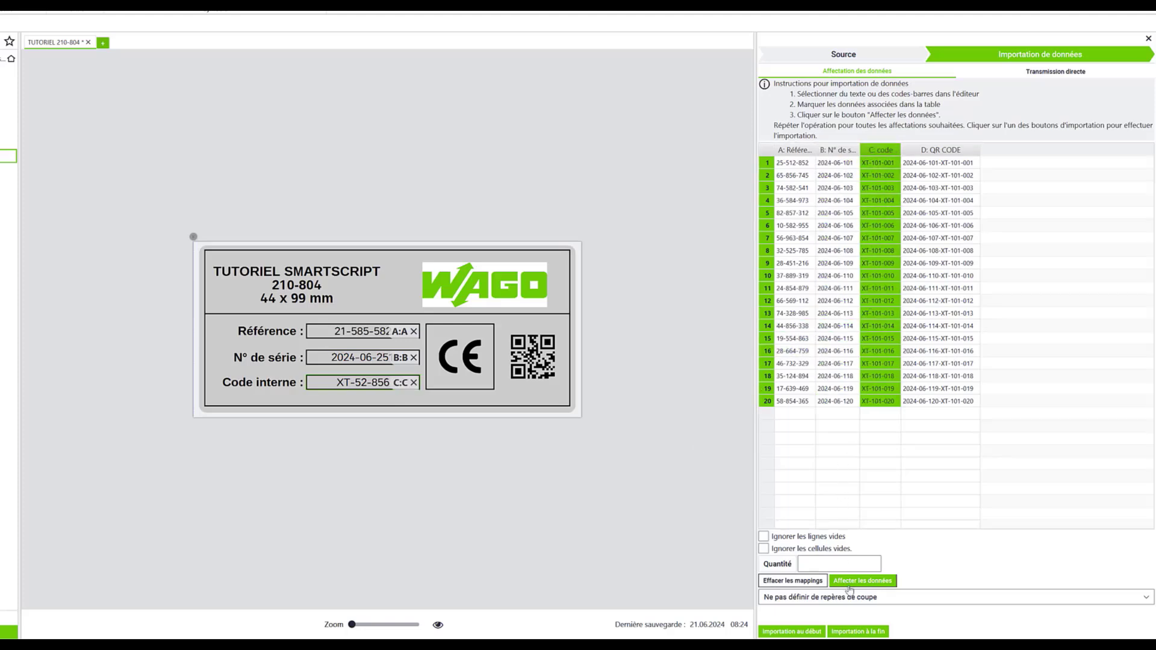
left_click(541, 362)
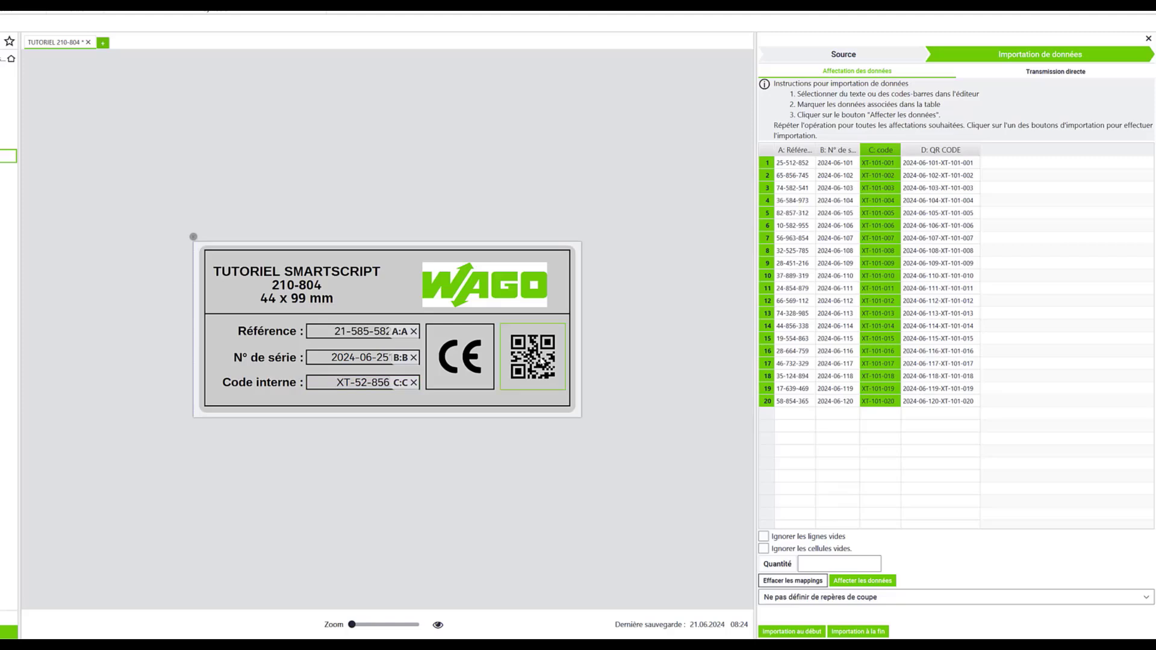
left_click(957, 150)
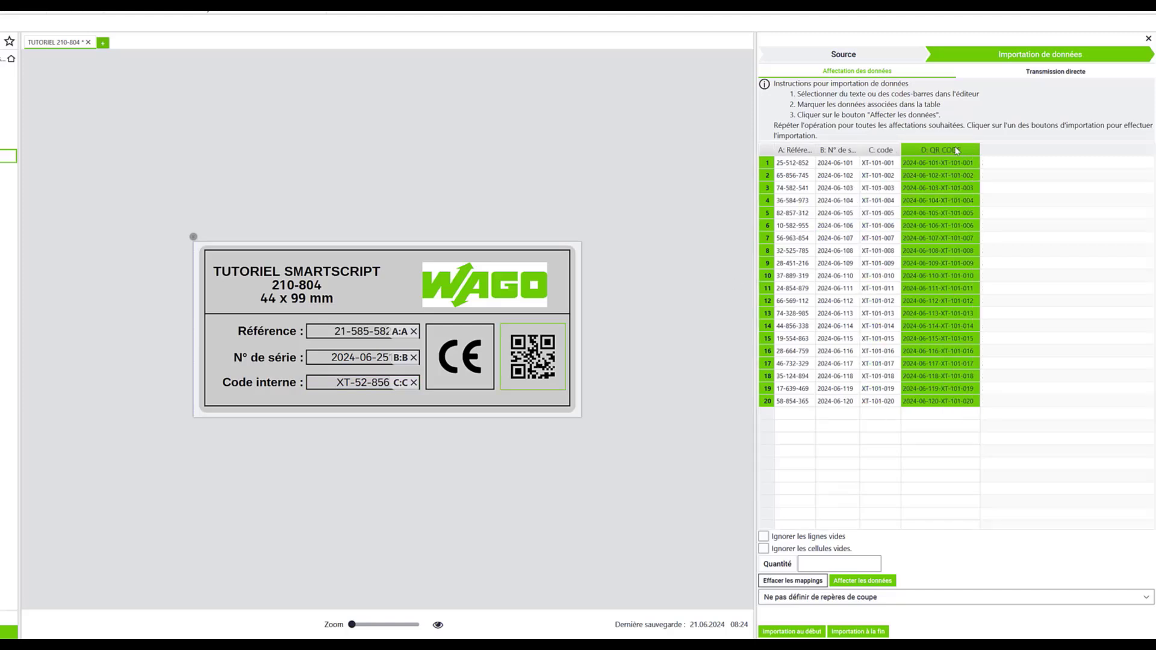
left_click(872, 581)
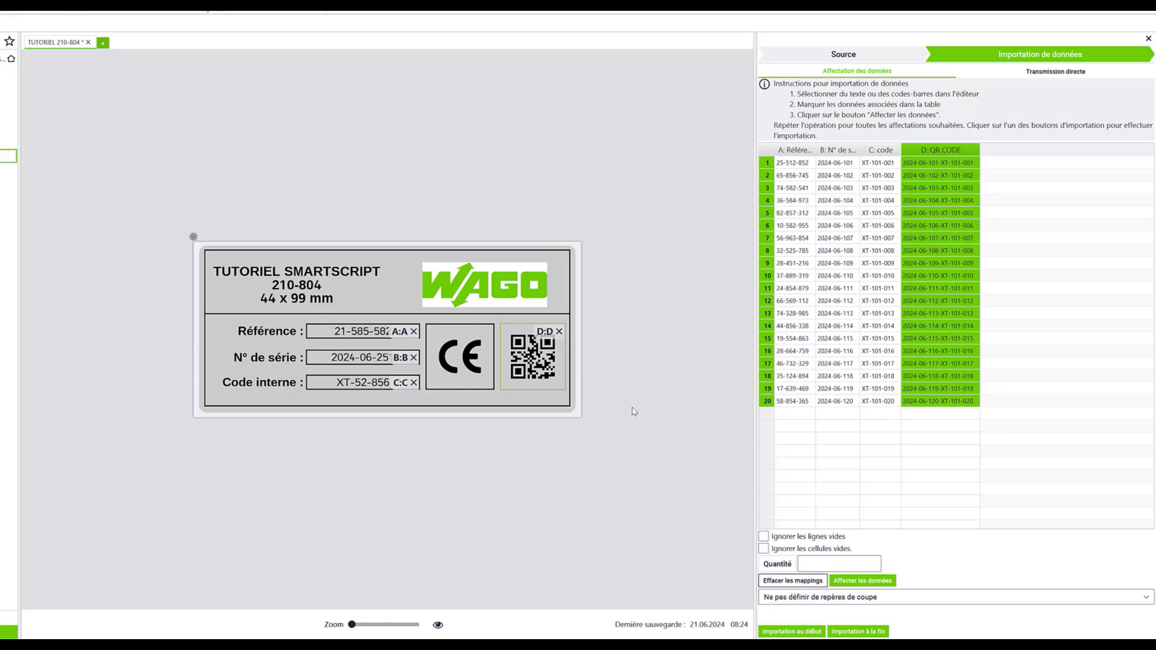
Import the assigned data from the beginning, close the import, and look through the series of generated plates
left_click(790, 632)
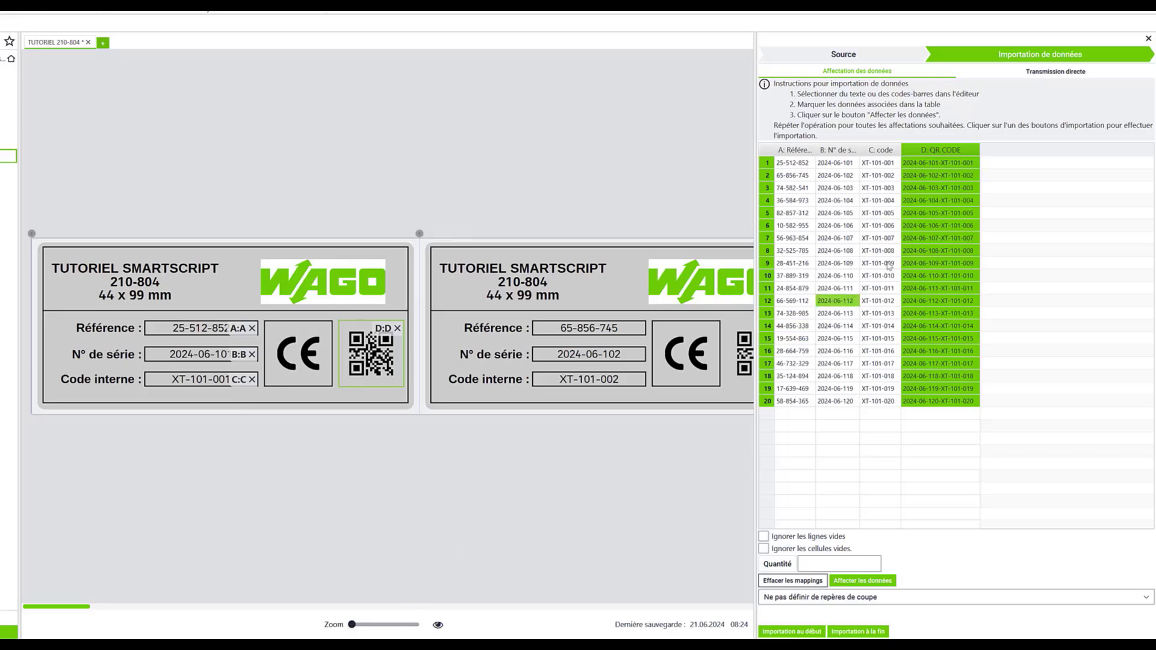
left_click(1145, 38)
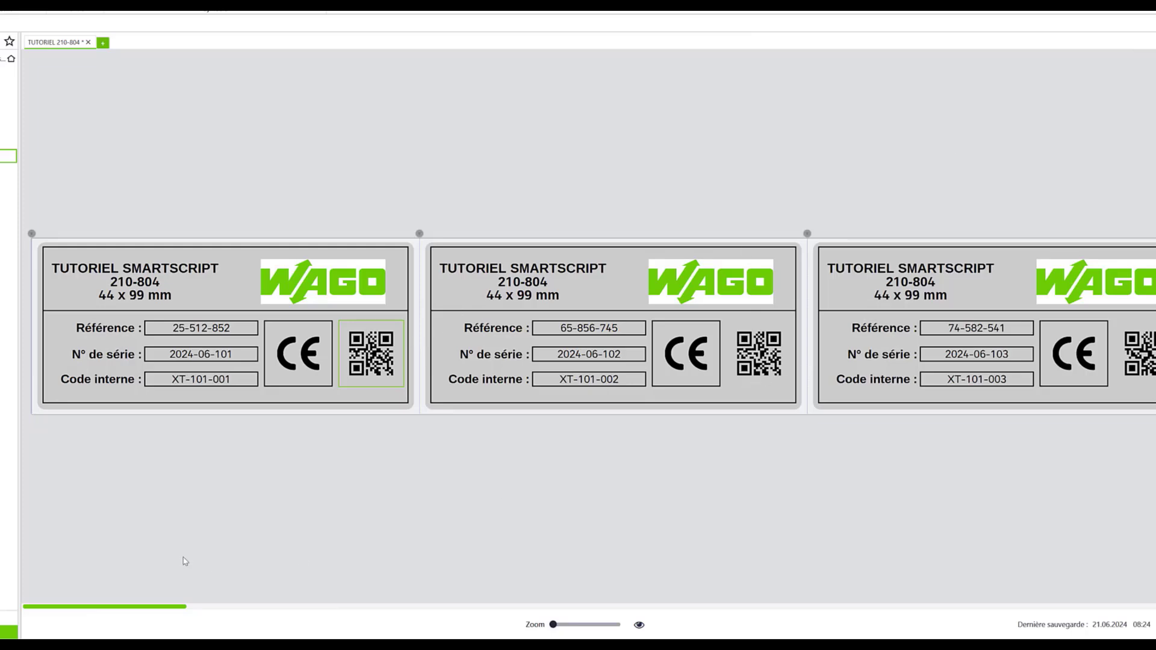
left_click_drag(129, 610, 223, 612)
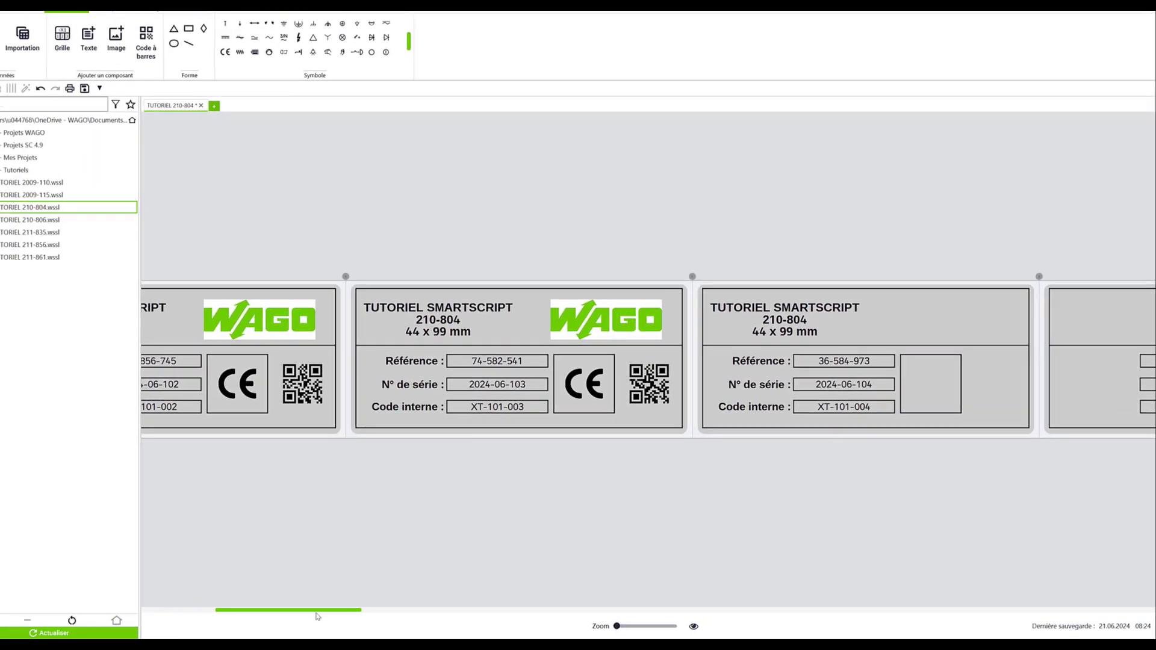
left_click_drag(317, 615, 331, 615)
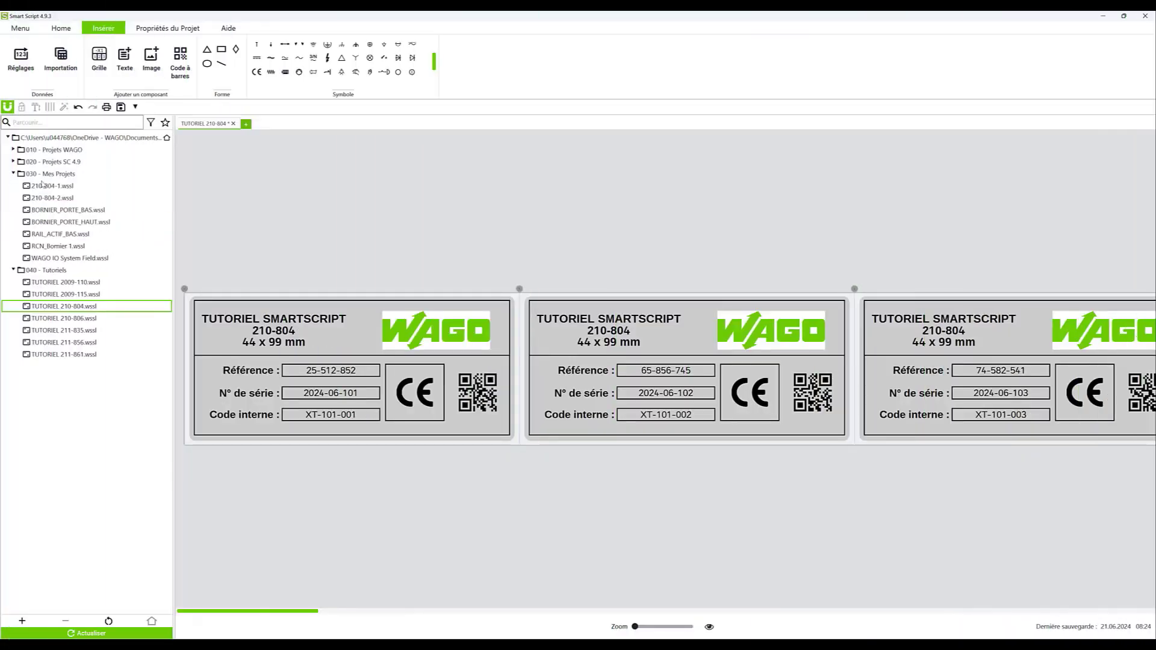
Open the 210-804-1.wssl project and load Données_Etiquettes-210804.xlsx as its import source, dismissing the missing-file error
double_click(51, 186)
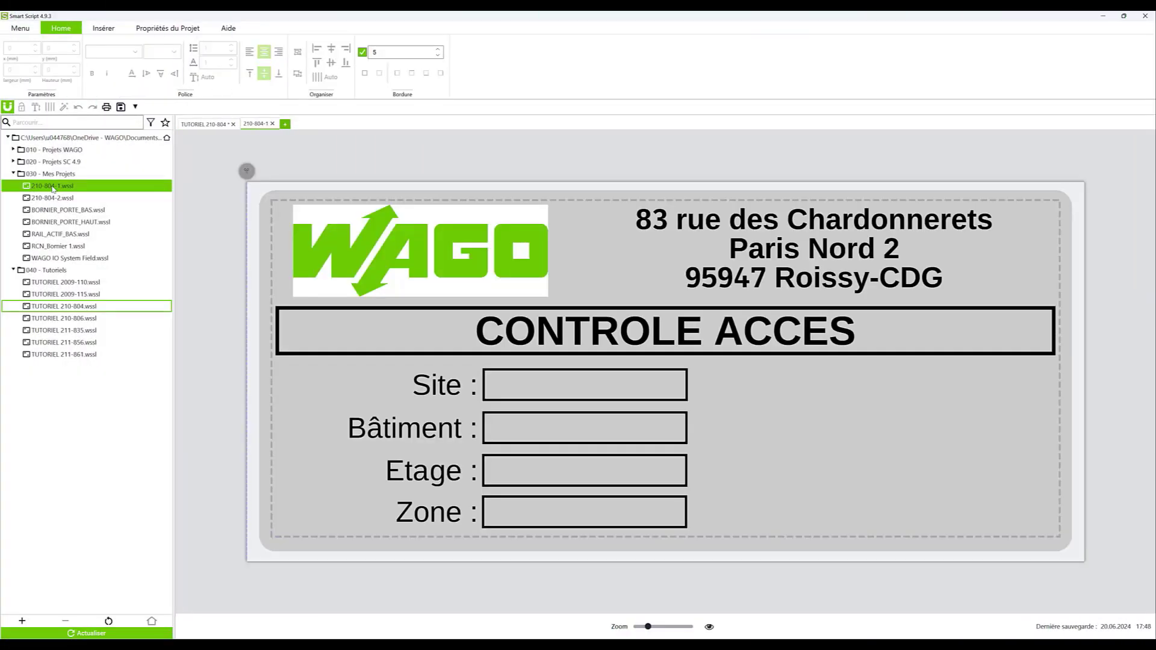
left_click(104, 28)
left_click(60, 57)
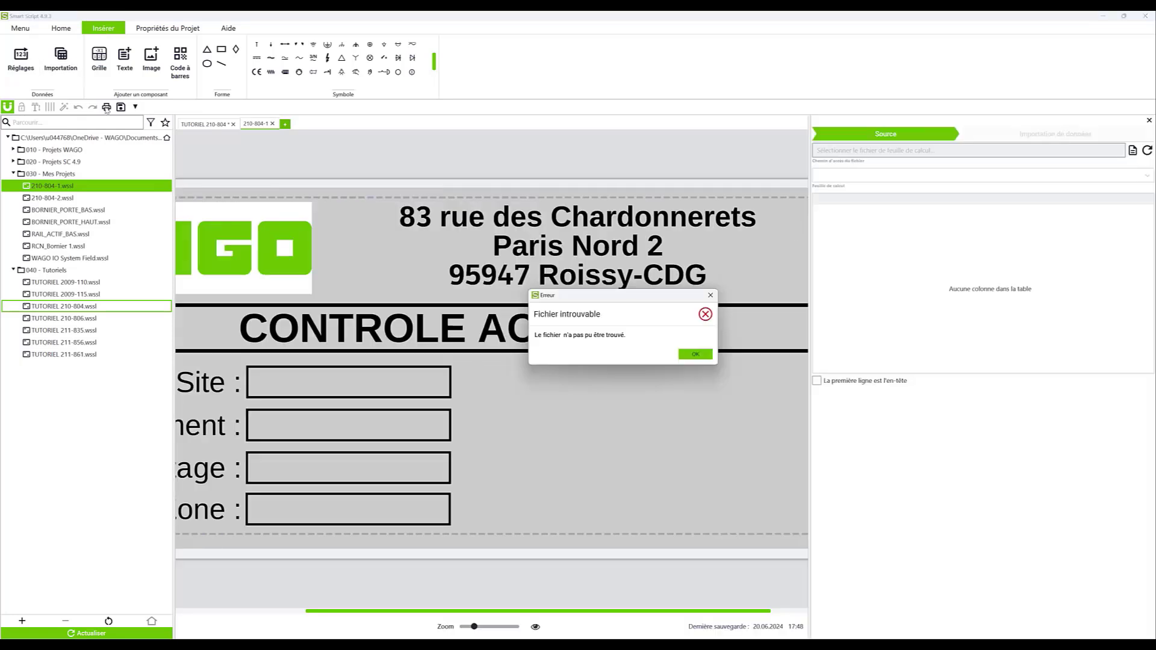
left_click(696, 356)
left_click_drag(471, 627, 465, 628)
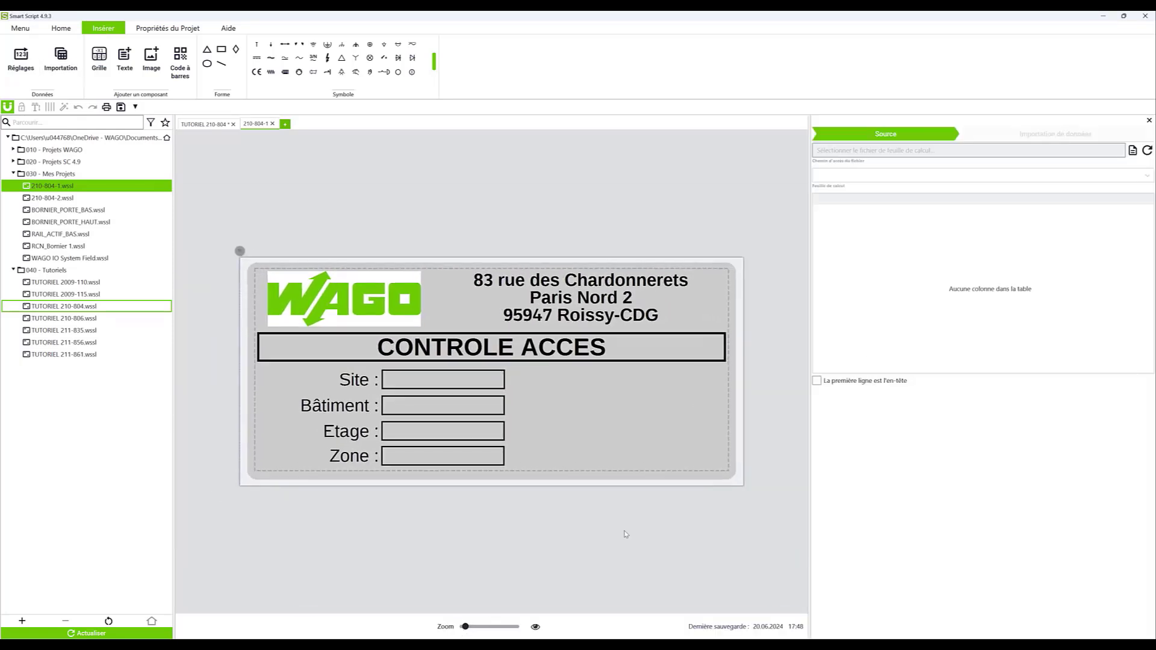
left_click(1132, 154)
double_click(181, 110)
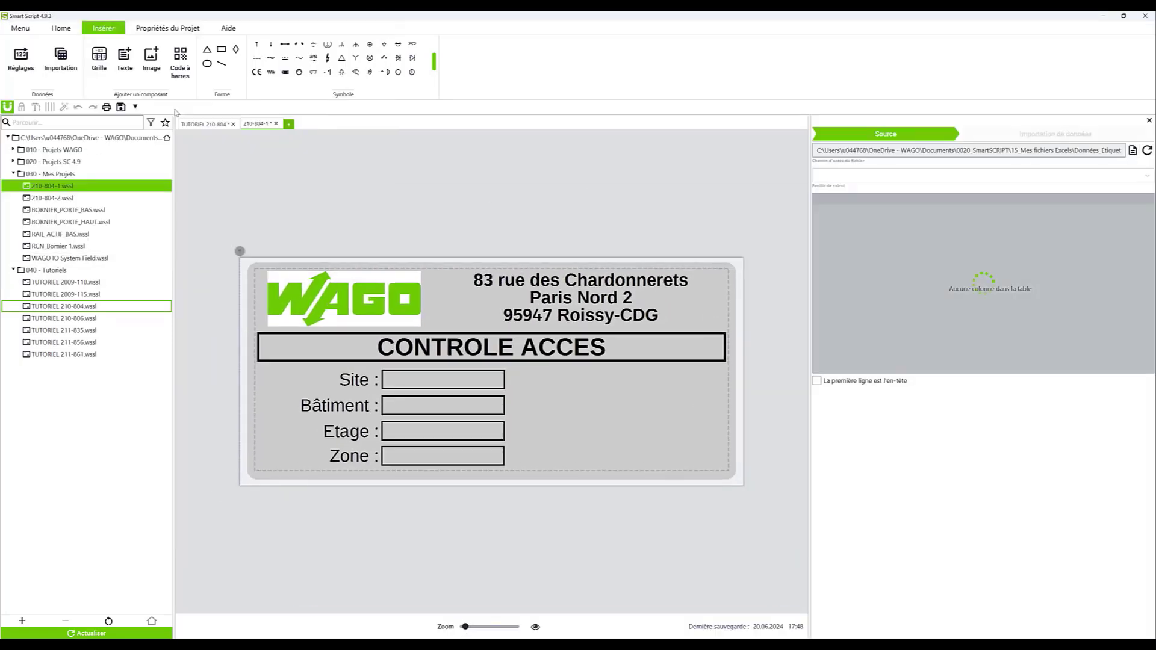
Select the Etiq 2 worksheet, treat its first row as the header, and proceed to the data assignment
left_click(862, 175)
left_click(849, 203)
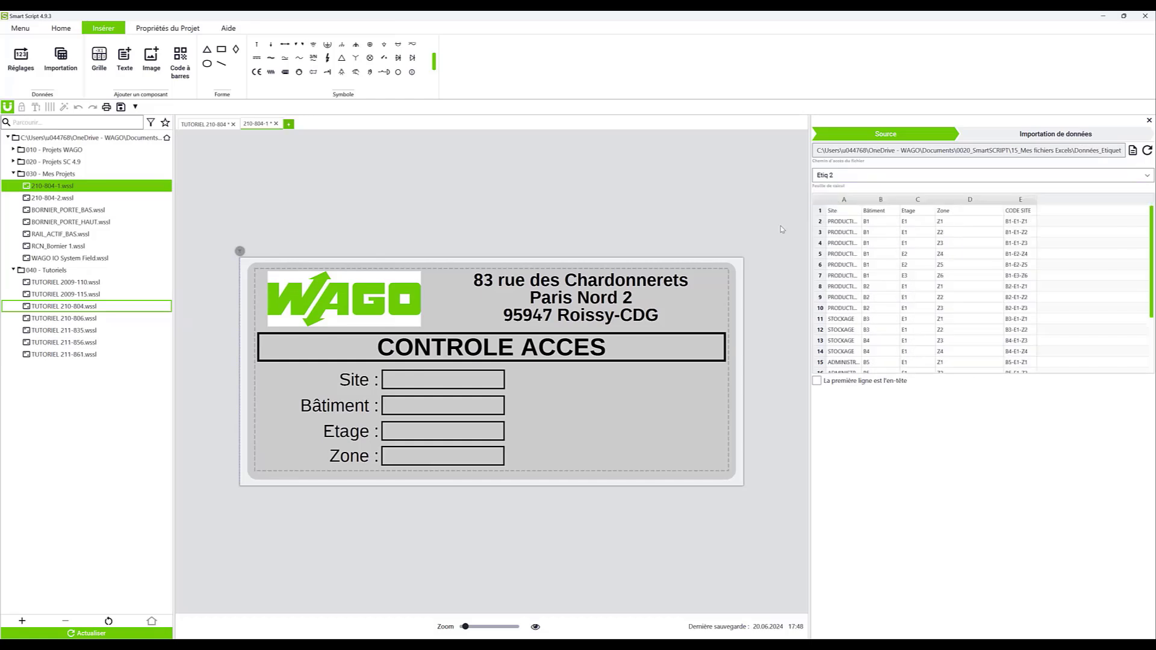
left_click(816, 381)
left_click(1052, 135)
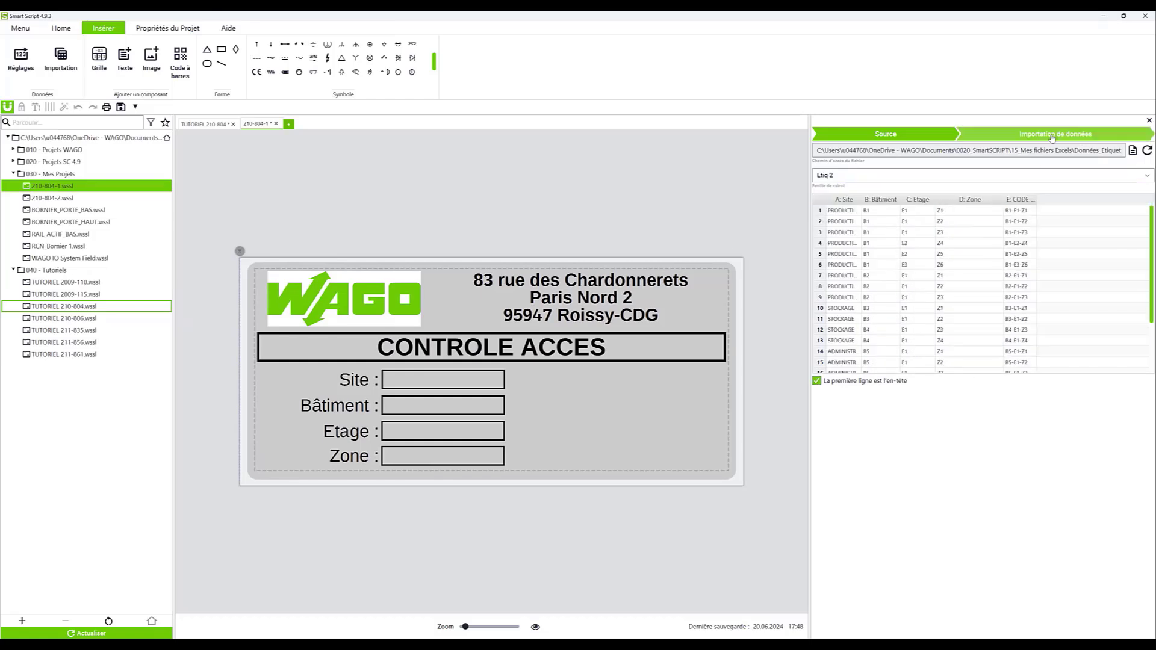
Assign columns A (Site), B (Bâtiment), C (Etage) and D (Zone) to the matching empty boxes on the plate
left_click(432, 381)
left_click(856, 220)
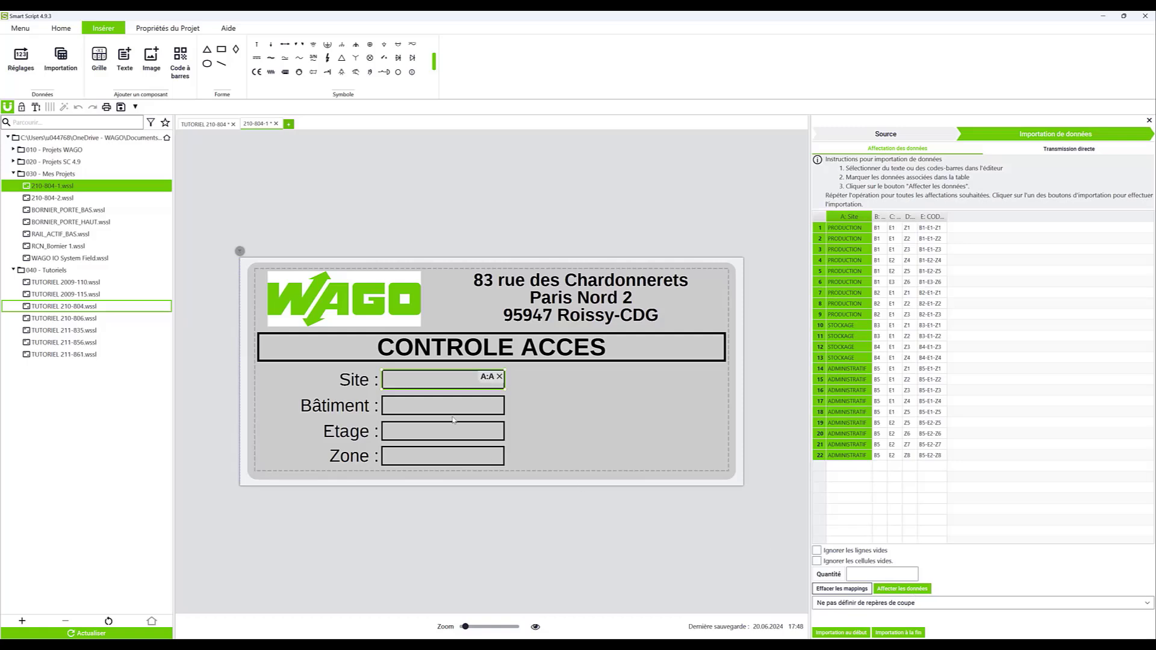
left_click_drag(888, 217, 1011, 217)
left_click(901, 218)
left_click(939, 218)
left_click(985, 218)
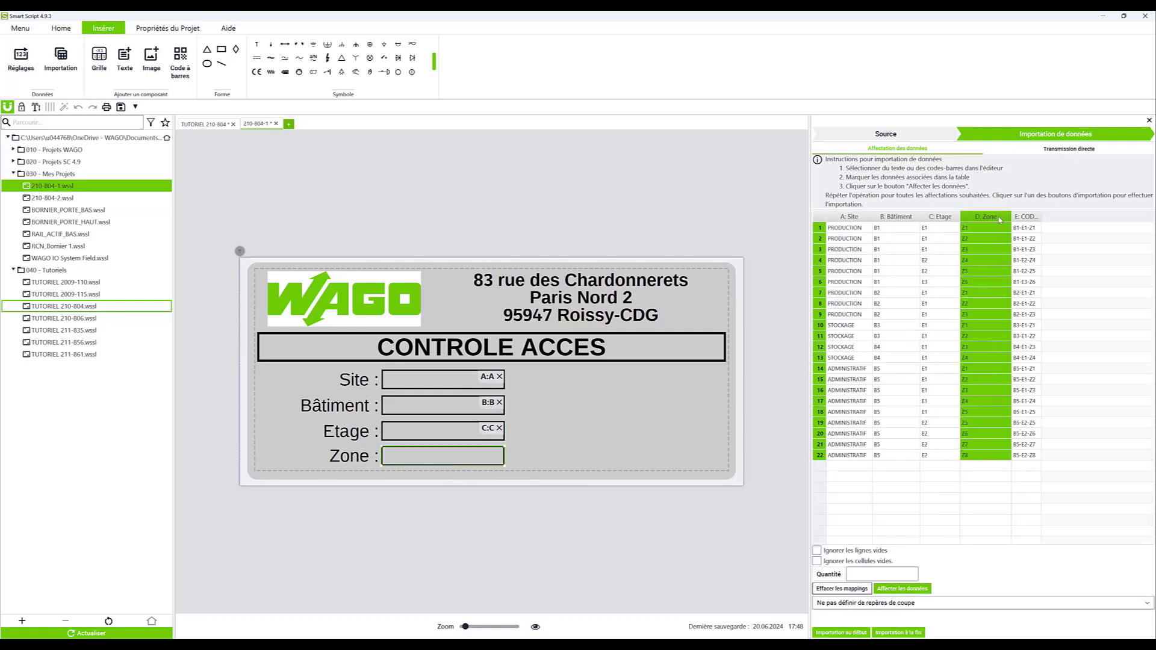
left_click(901, 590)
left_click_drag(1040, 215, 1077, 216)
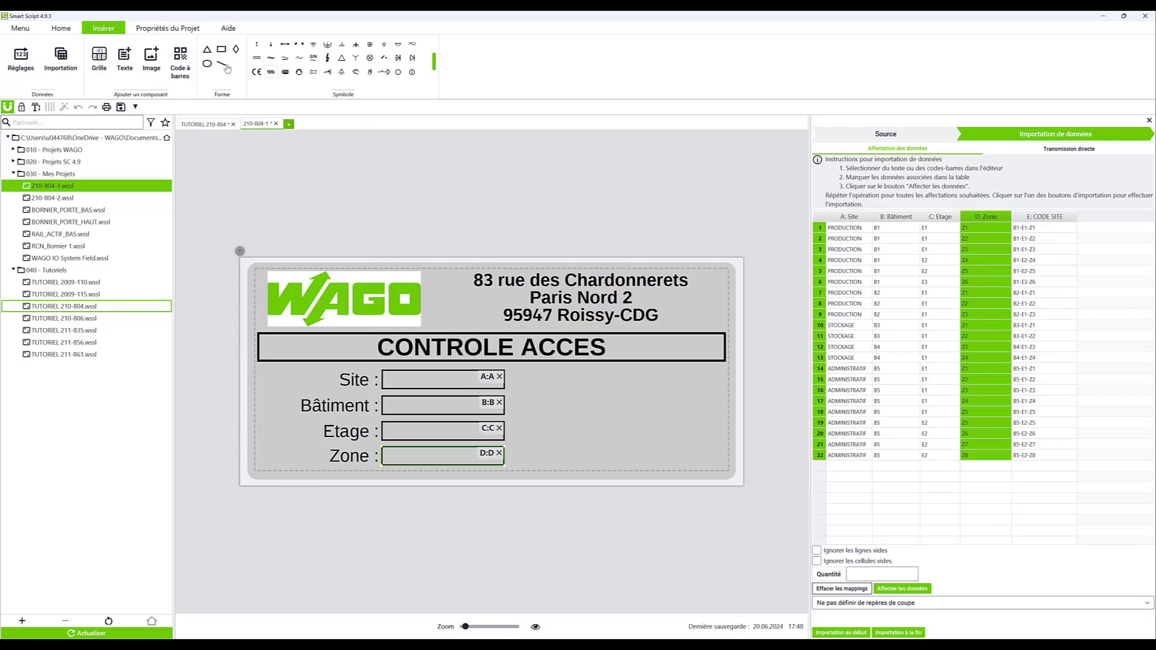
Add a QR code containing TEST, then place and enlarge it in the empty area beside the four boxes
left_click(179, 58)
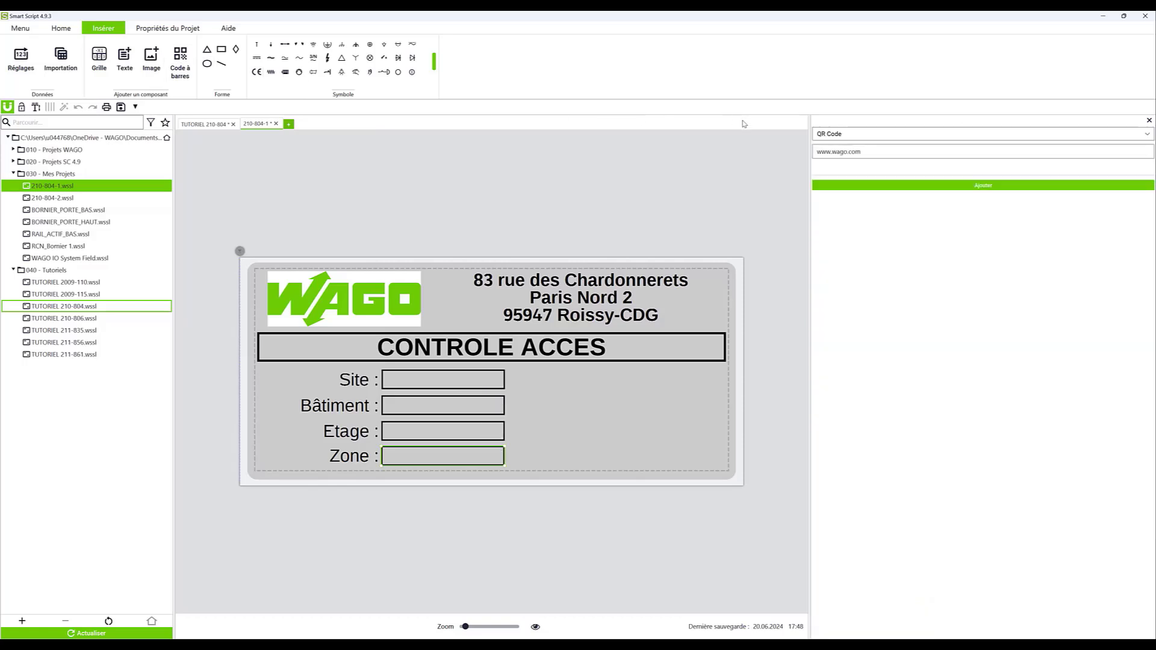
left_click(885, 137)
left_click(884, 138)
left_click_drag(879, 155, 755, 154)
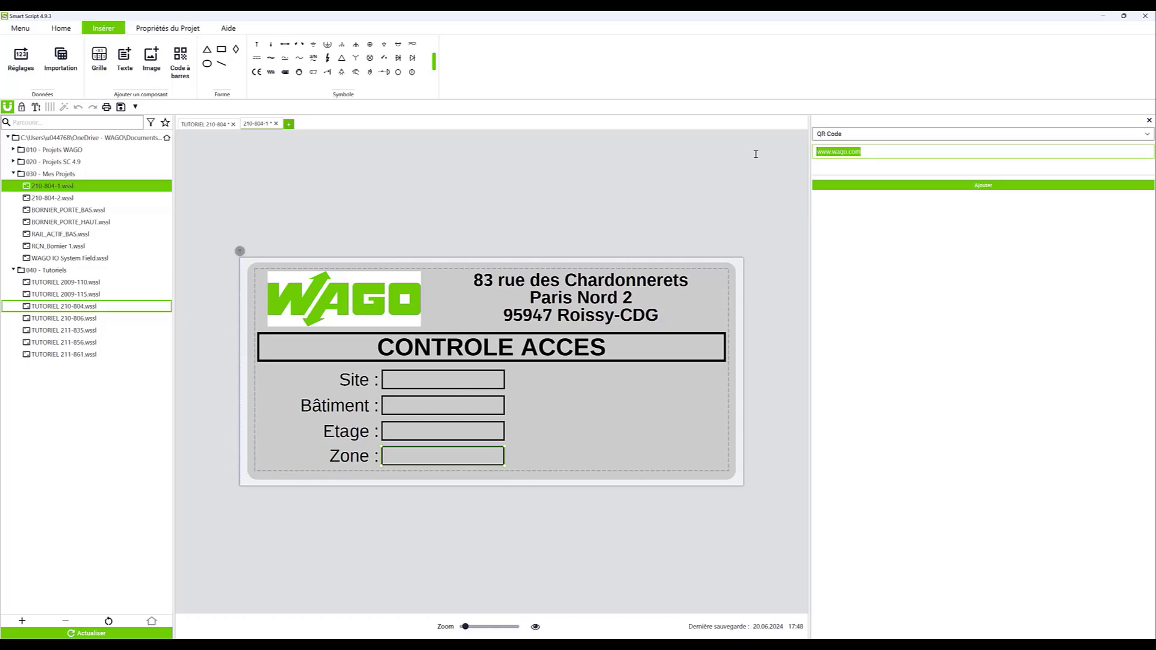
type("TEST")
left_click(876, 186)
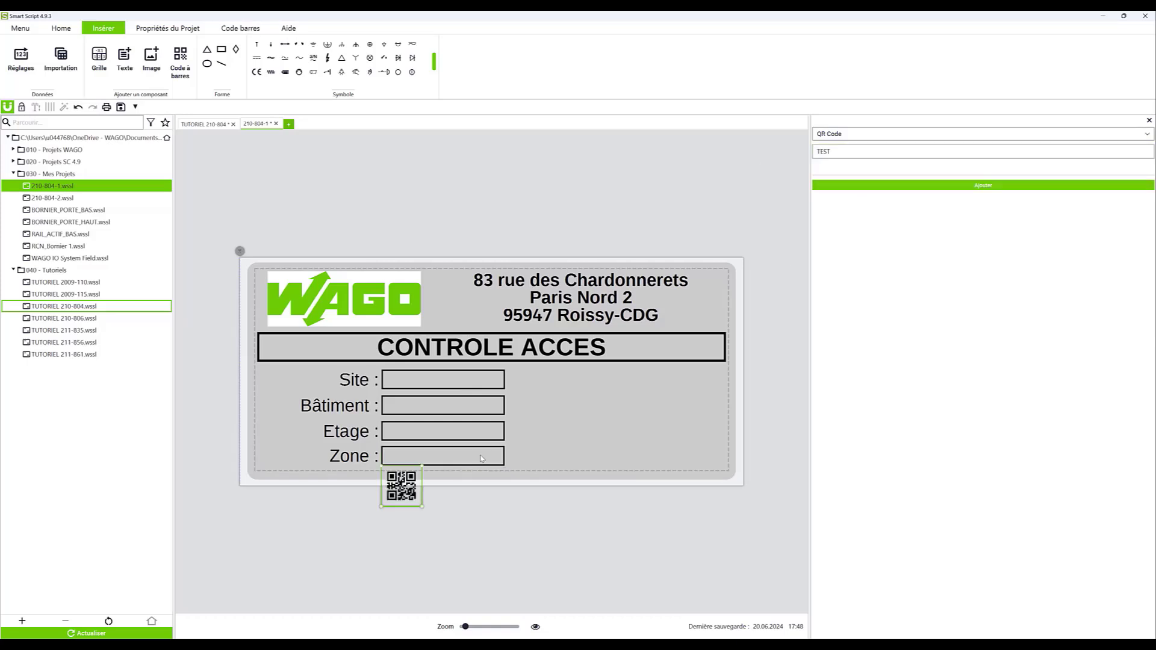
left_click_drag(419, 485, 650, 470)
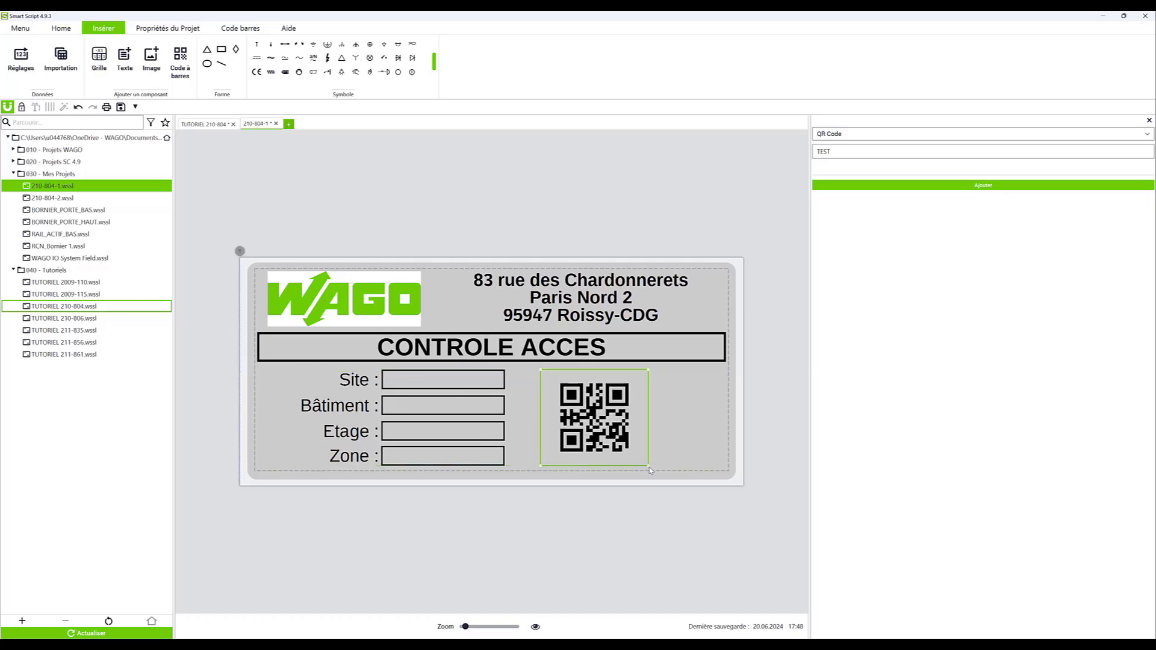
Assign column E (CODE SITE) of the Excel import to the QR code and import the data from the beginning
left_click(76, 72)
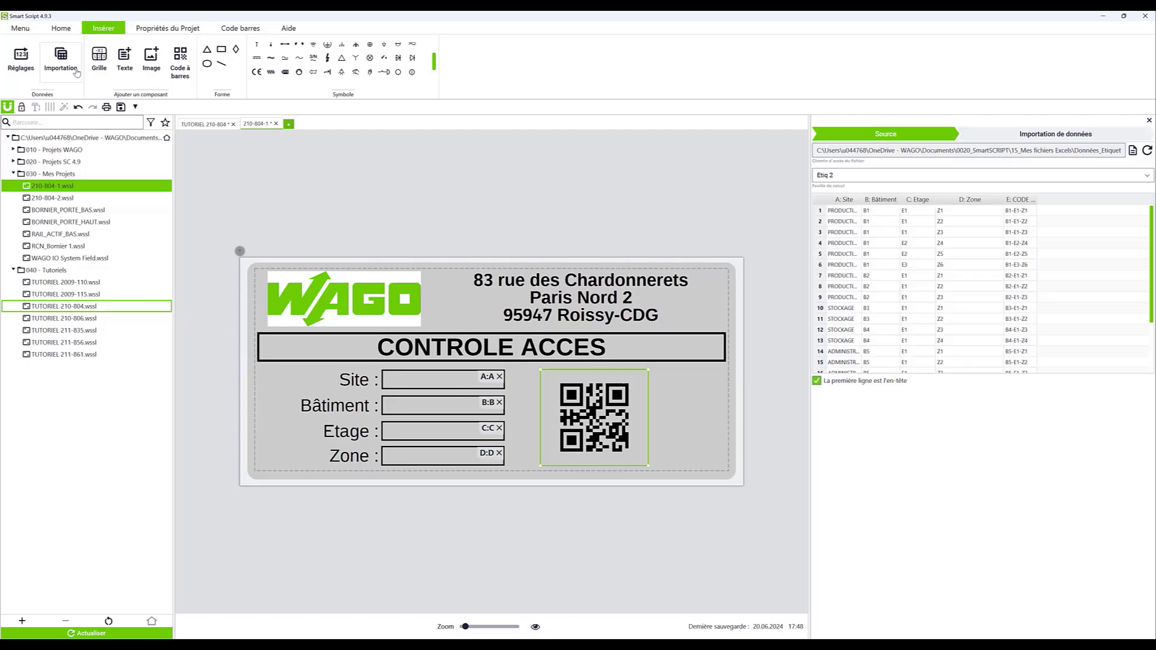
left_click(1044, 137)
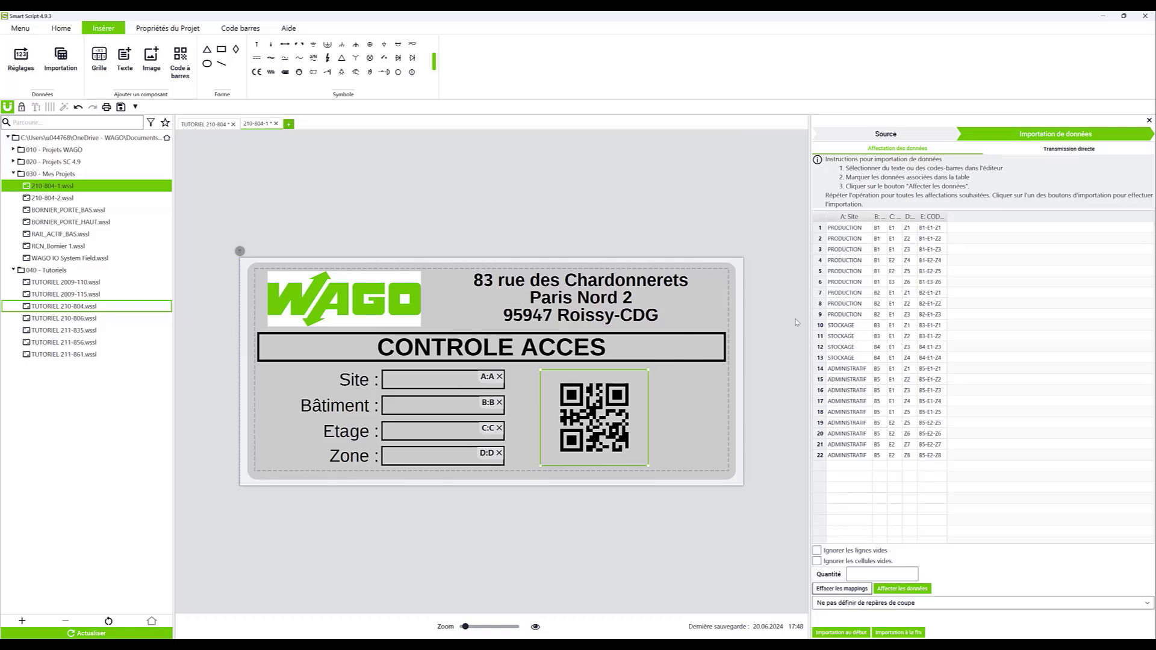
left_click(931, 216)
left_click(903, 590)
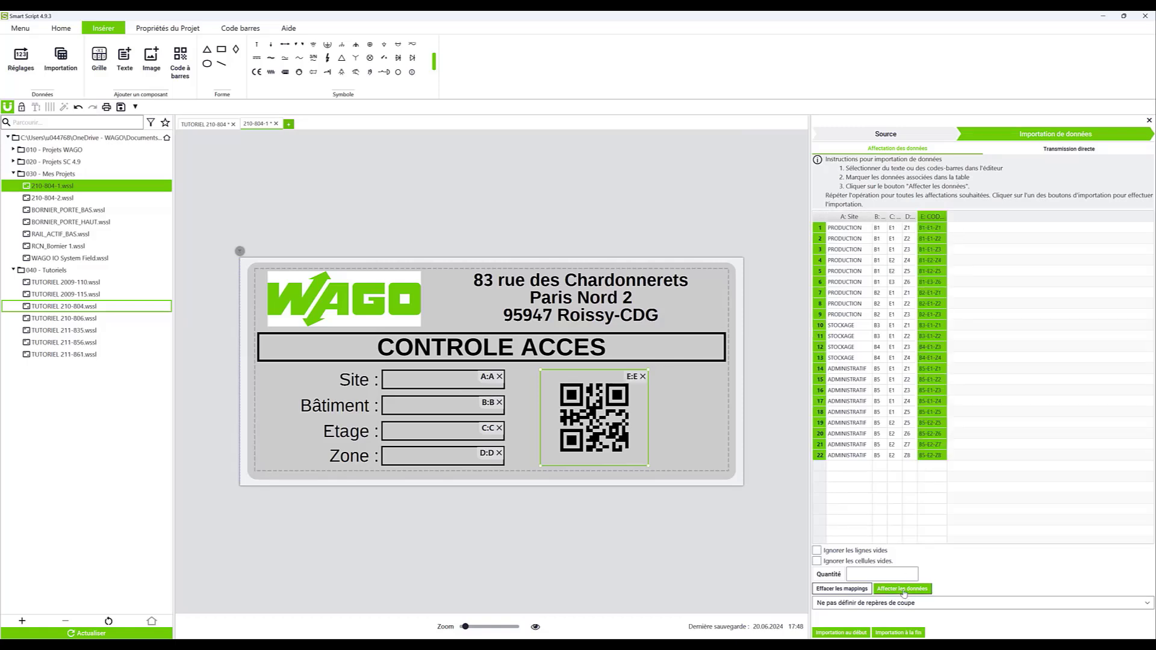
left_click(841, 632)
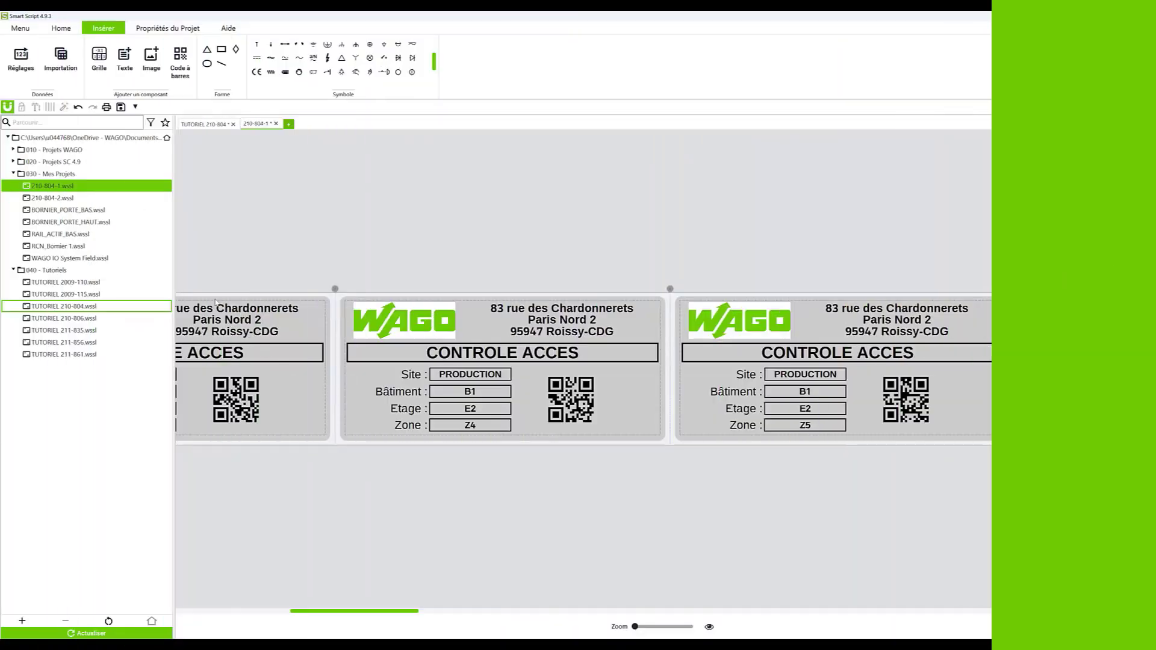
Open the 210-804-2.wssl project, select the Etiq 3 worksheet as its import source, and proceed to the data assignment
double_click(58, 200)
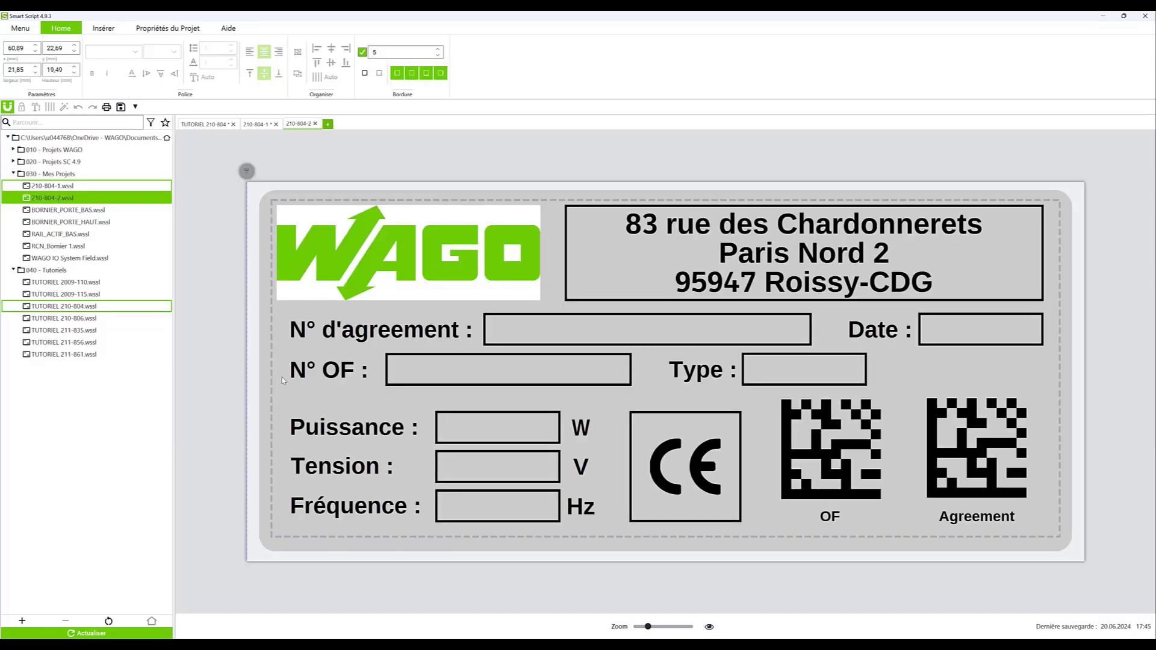
left_click_drag(649, 630, 639, 630)
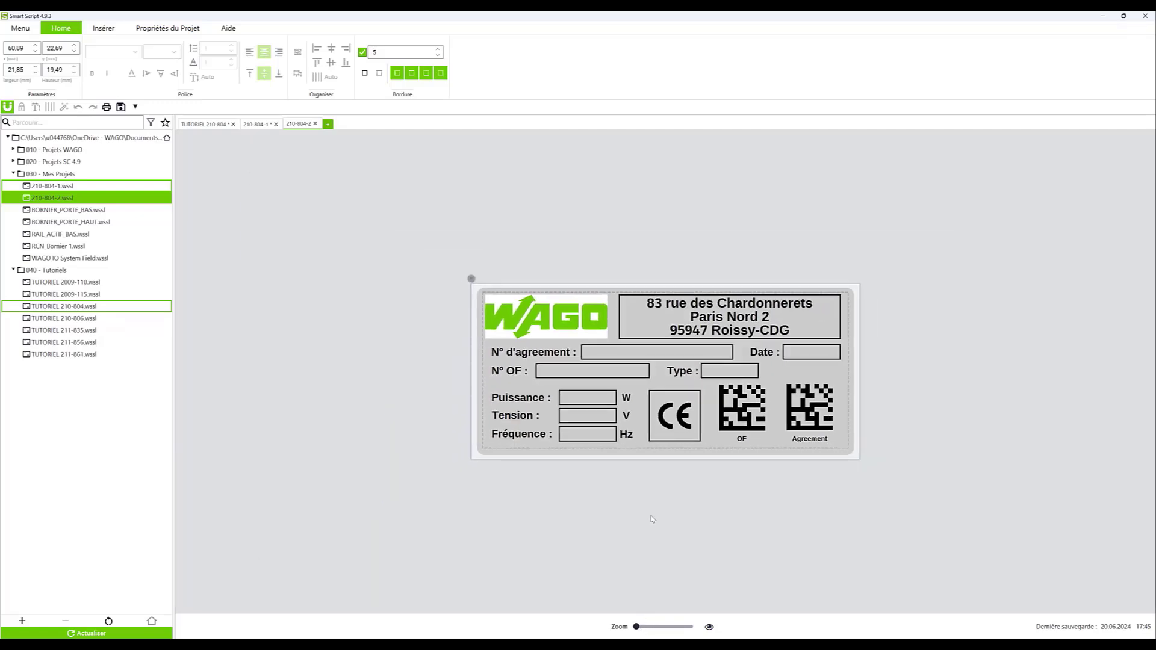
left_click(112, 33)
left_click(62, 59)
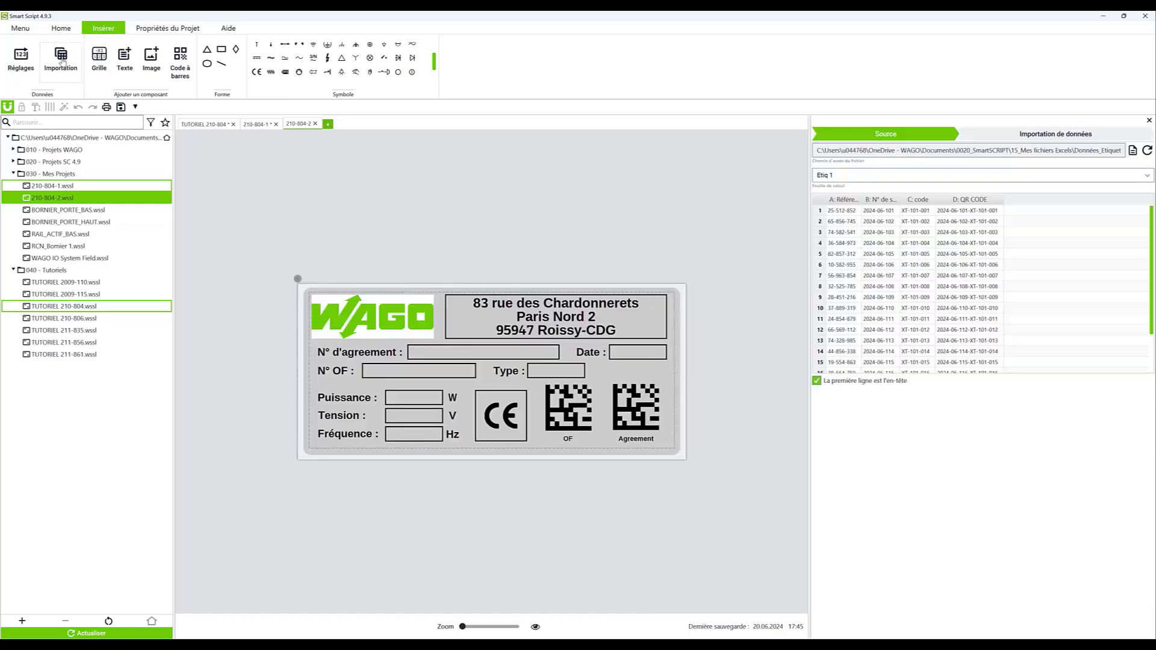
left_click(858, 177)
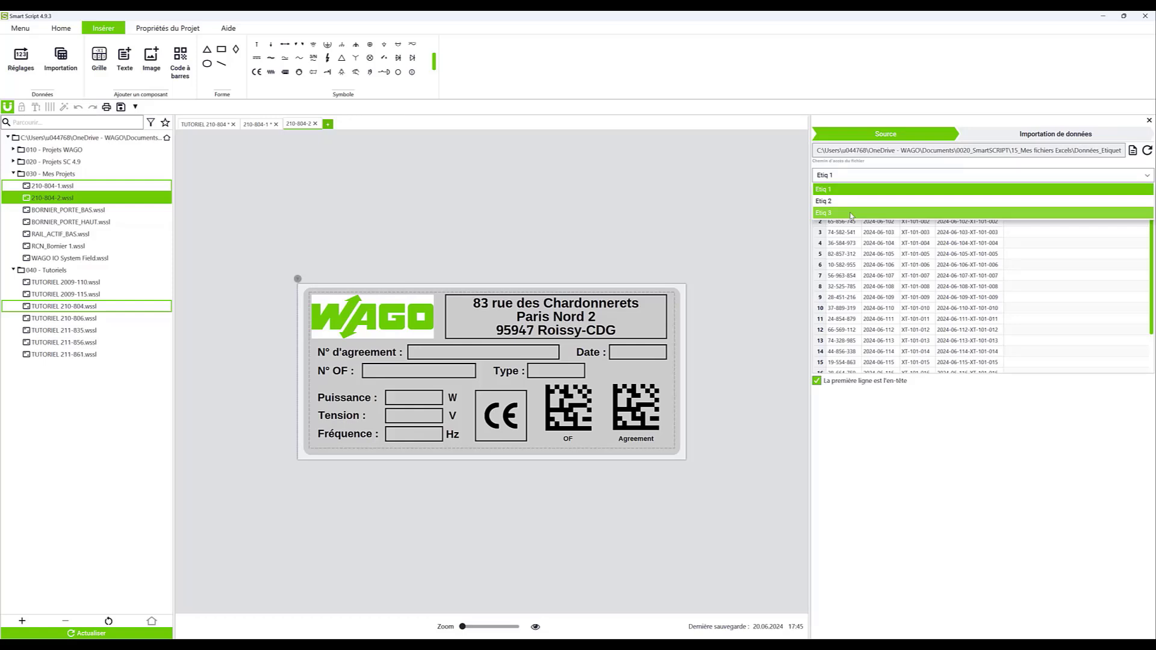
left_click(851, 214)
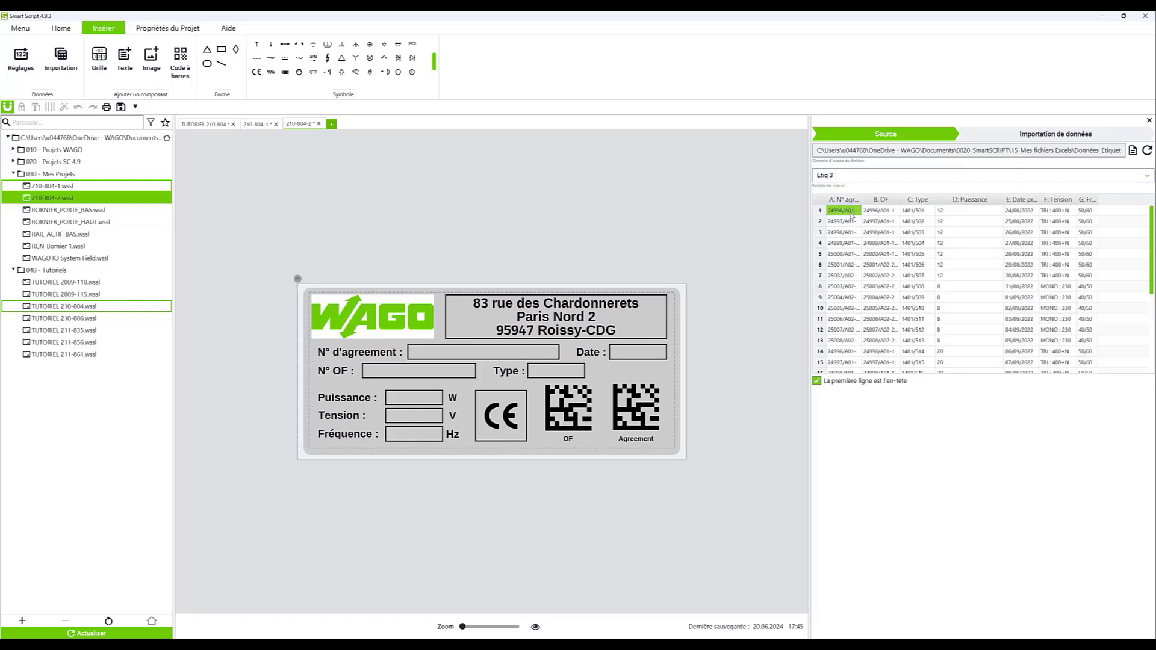
left_click(1044, 142)
Assign column A (N° agreement) to the N° d'agreement box and the date column E to the Date box
left_click(489, 353)
left_click(861, 216)
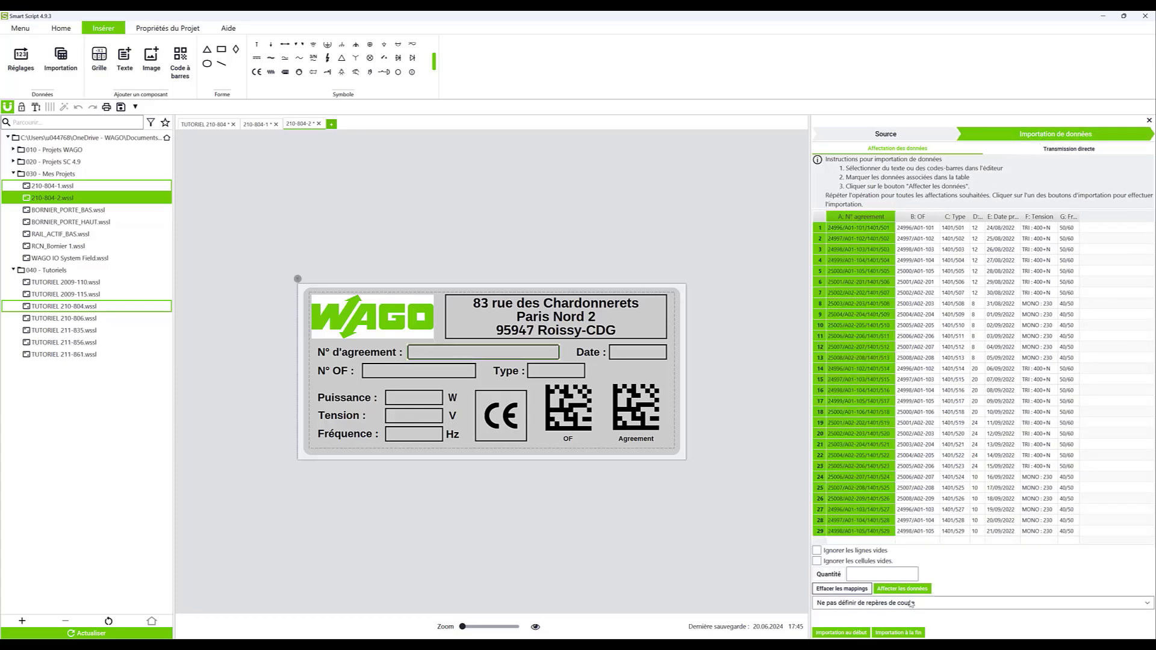
left_click(902, 589)
left_click(638, 353)
left_click(1002, 216)
left_click(901, 589)
Assign column B (OF) to the N° OF box and column C (Type) to the Type box
left_click(419, 371)
left_click(918, 216)
left_click(902, 589)
left_click(556, 371)
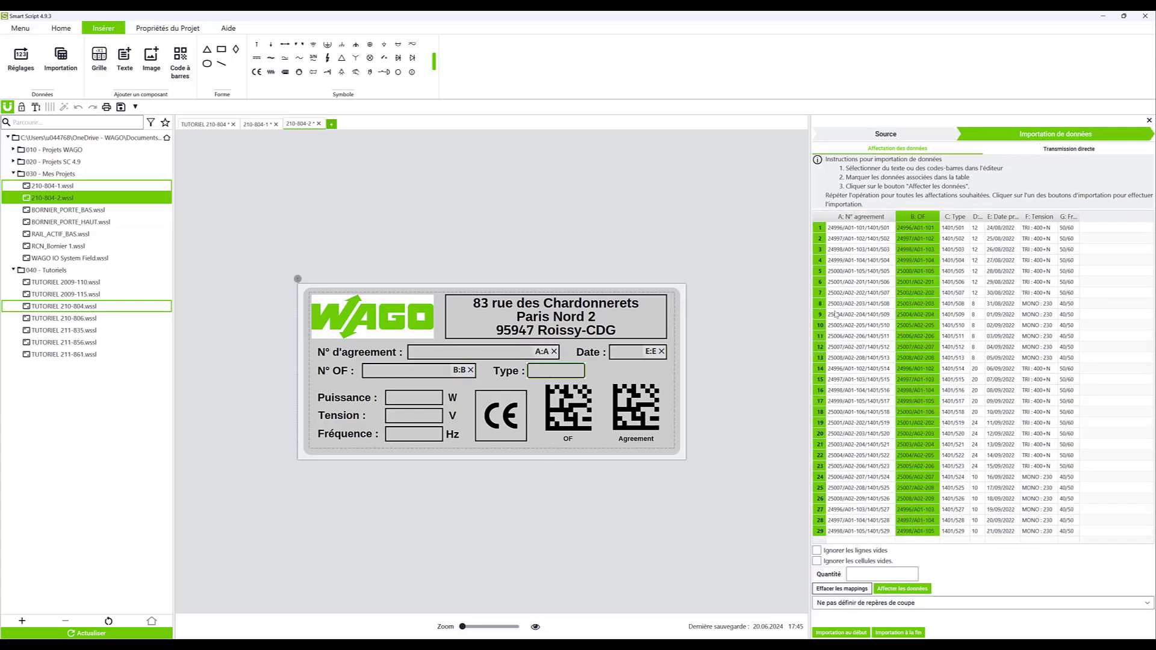
left_click(955, 217)
left_click(901, 589)
Assign columns D, F and G to the Puissance, Tension and Fréquence boxes respectively
left_click(421, 398)
left_click(977, 217)
left_click_drag(984, 216, 999, 215)
left_click(902, 589)
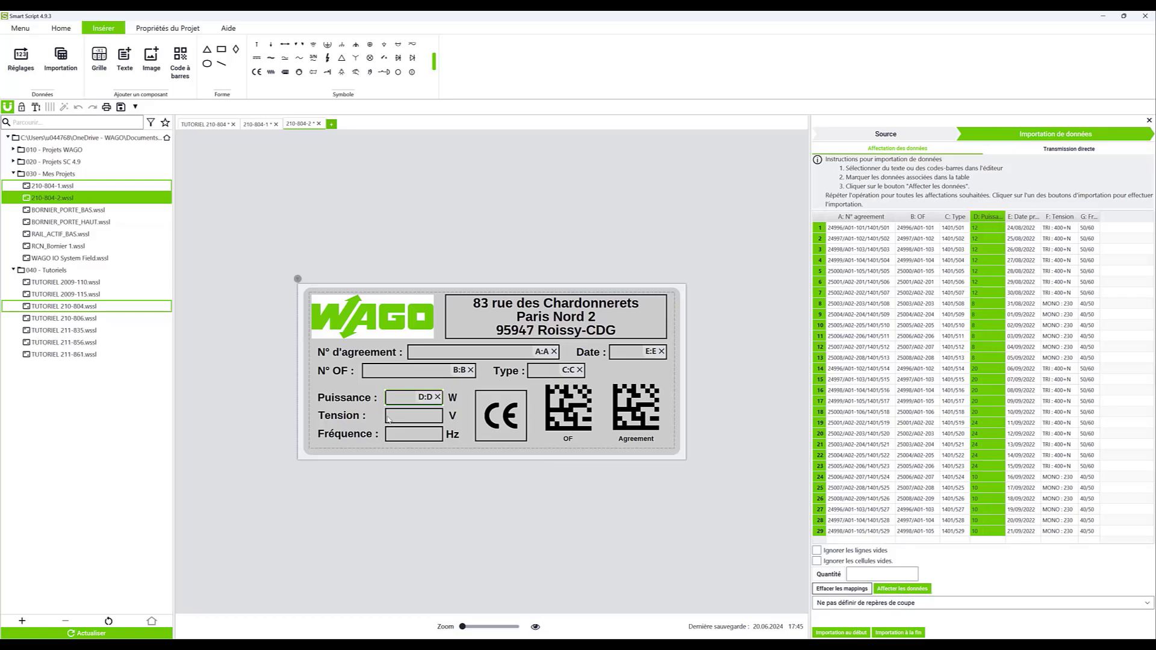
left_click(413, 416)
left_click(1058, 217)
left_click(902, 589)
left_click(414, 434)
left_click(1089, 217)
left_click(901, 589)
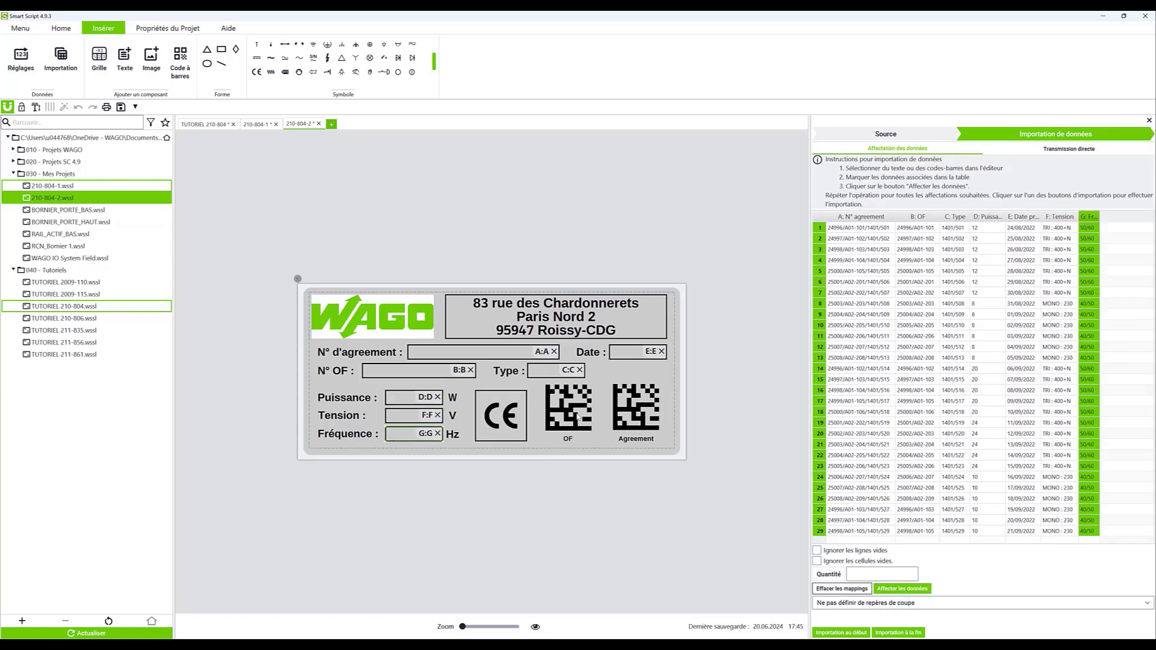
Assign column B (OF) to the OF matrix code and column A (N° agreement) to the Agreement matrix code
left_click(568, 410)
left_click(917, 217)
left_click(901, 589)
left_click(636, 409)
left_click(861, 216)
left_click(902, 589)
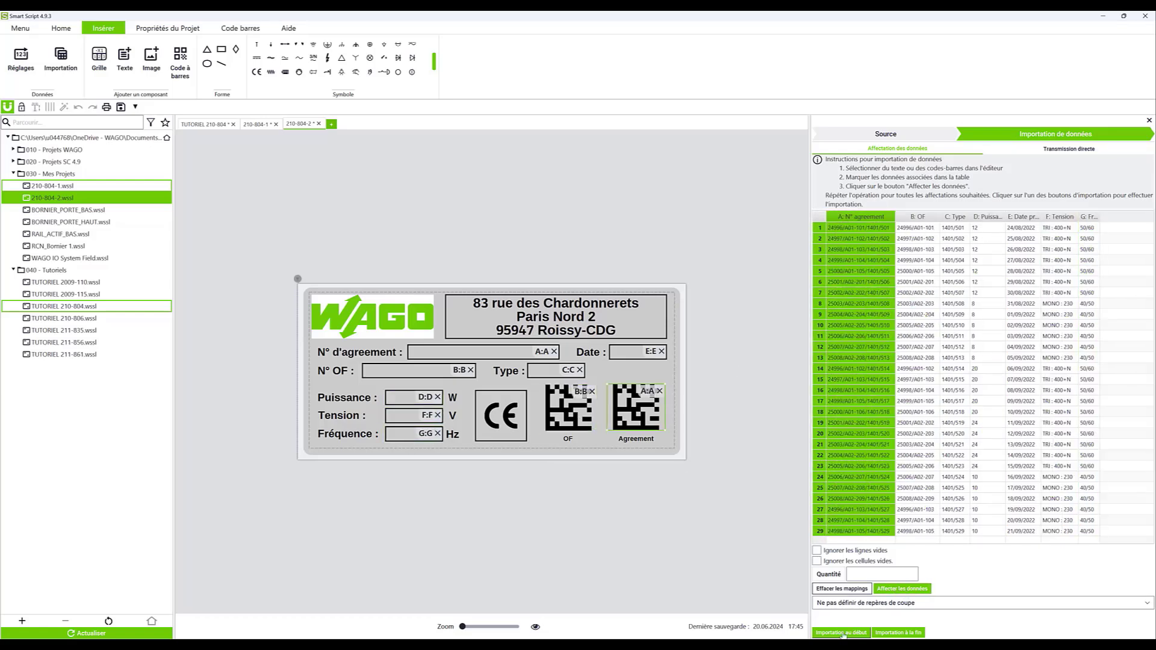
Import the assigned Etiq 3 data from the beginning, close the import, and look through the generated plates to the last one
left_click(842, 632)
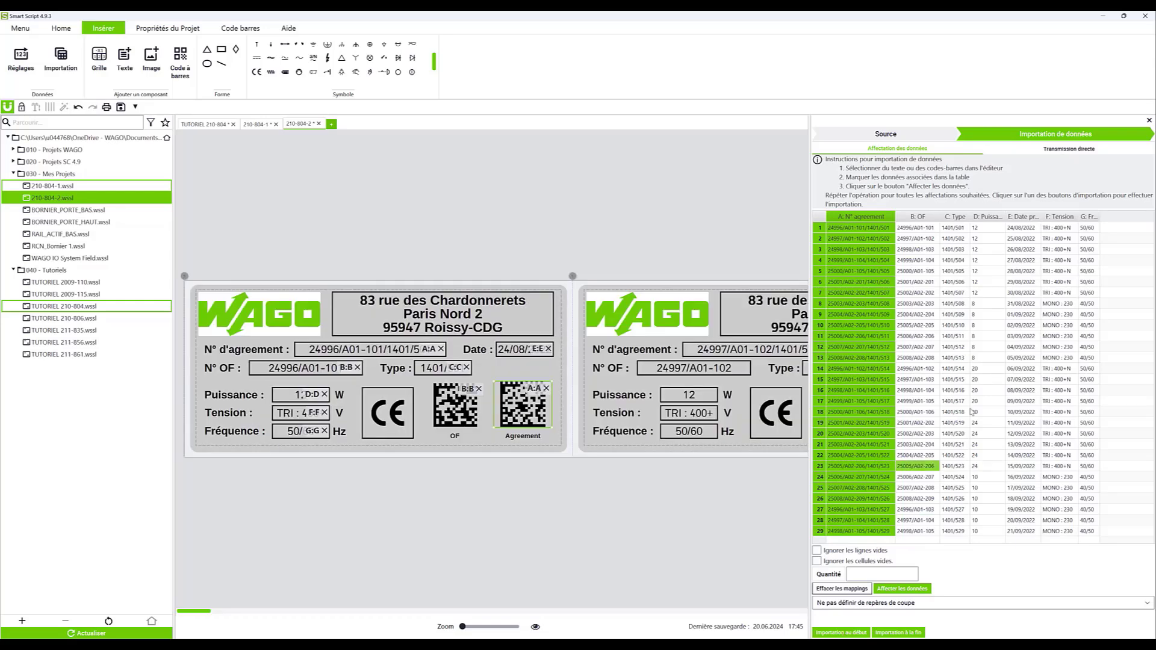
left_click(1149, 120)
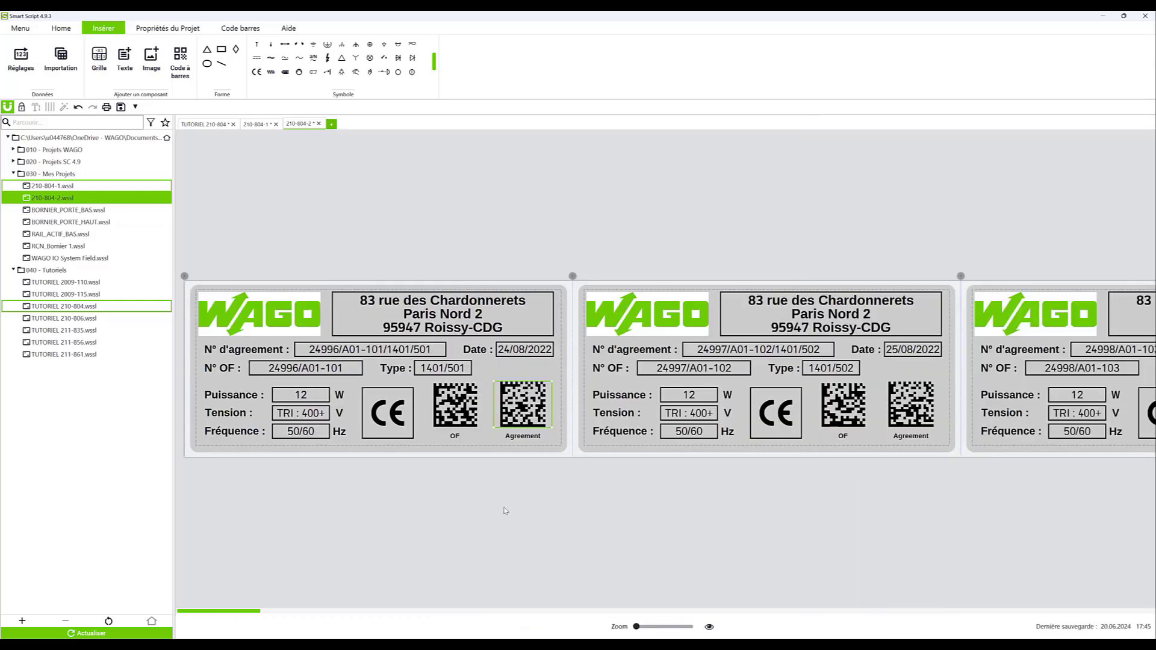
left_click(543, 485)
left_click_drag(232, 610, 1130, 640)
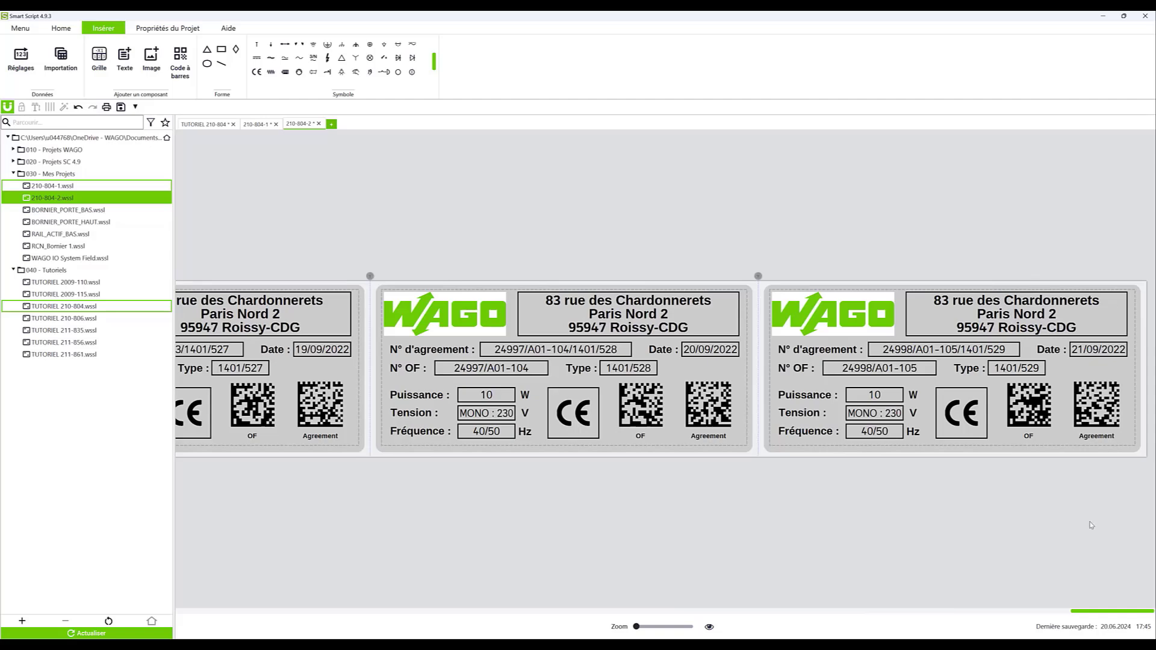
left_click_drag(1092, 525, 226, 536)
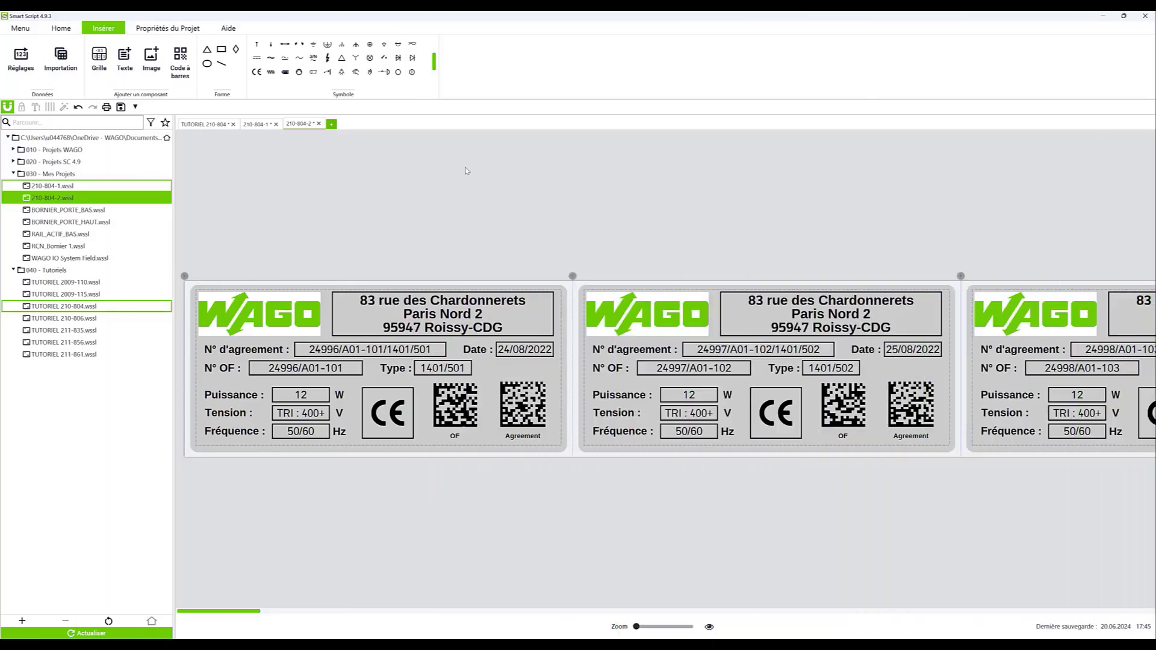
View the software's help contact and product support information, then close it
left_click(232, 28)
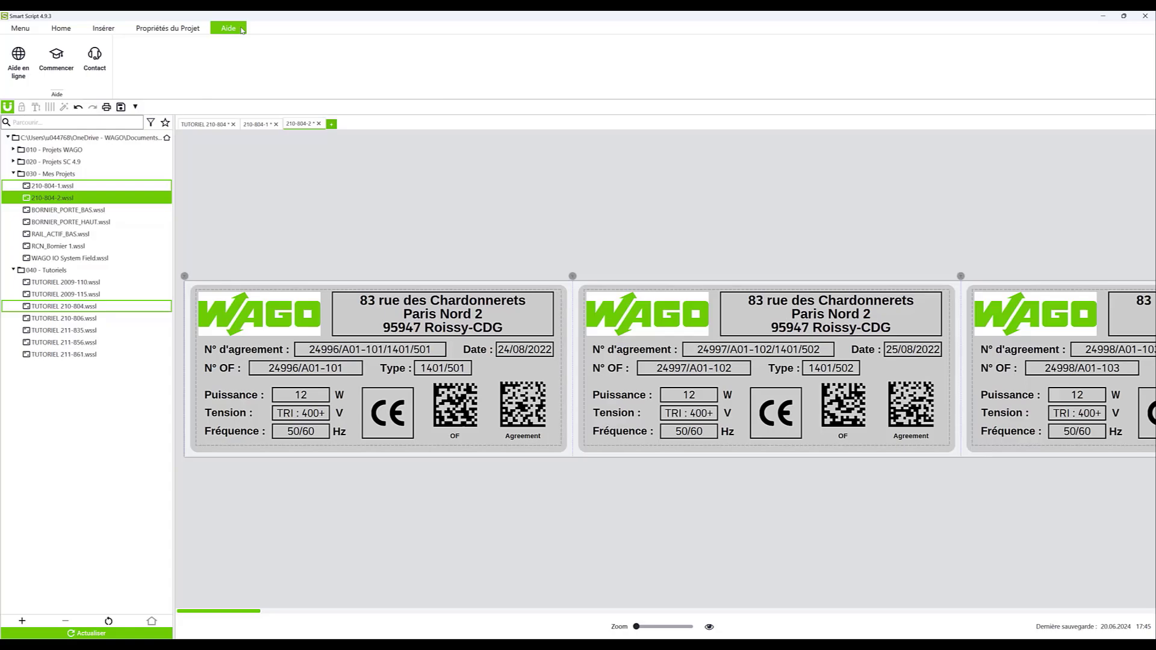
left_click(86, 72)
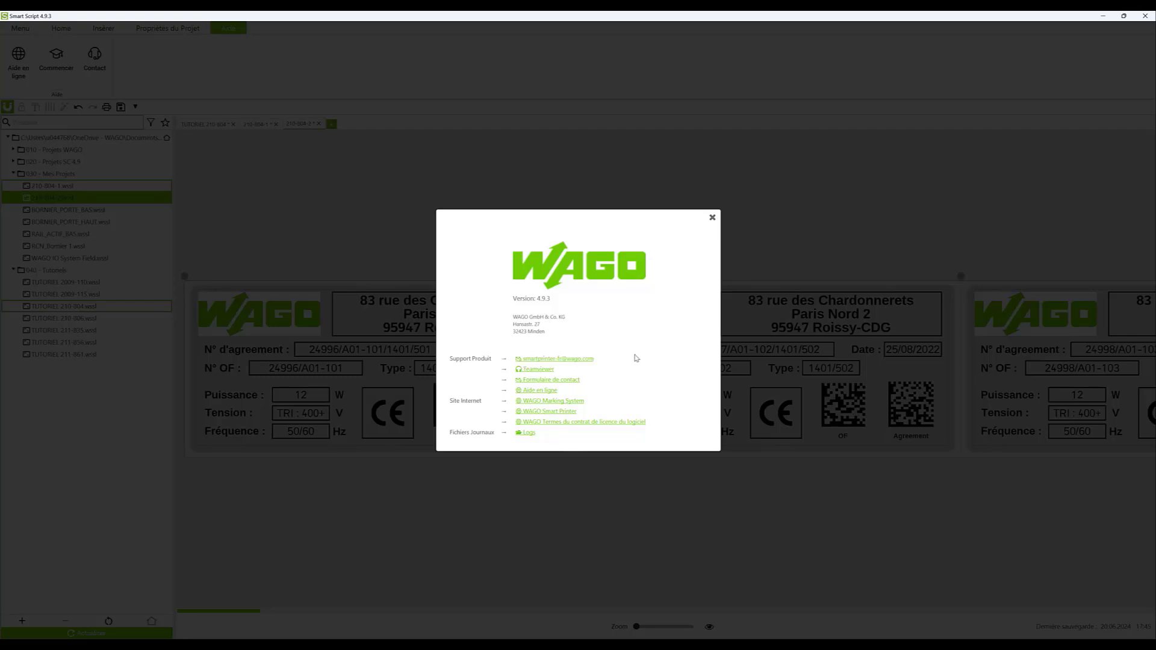
left_click(713, 217)
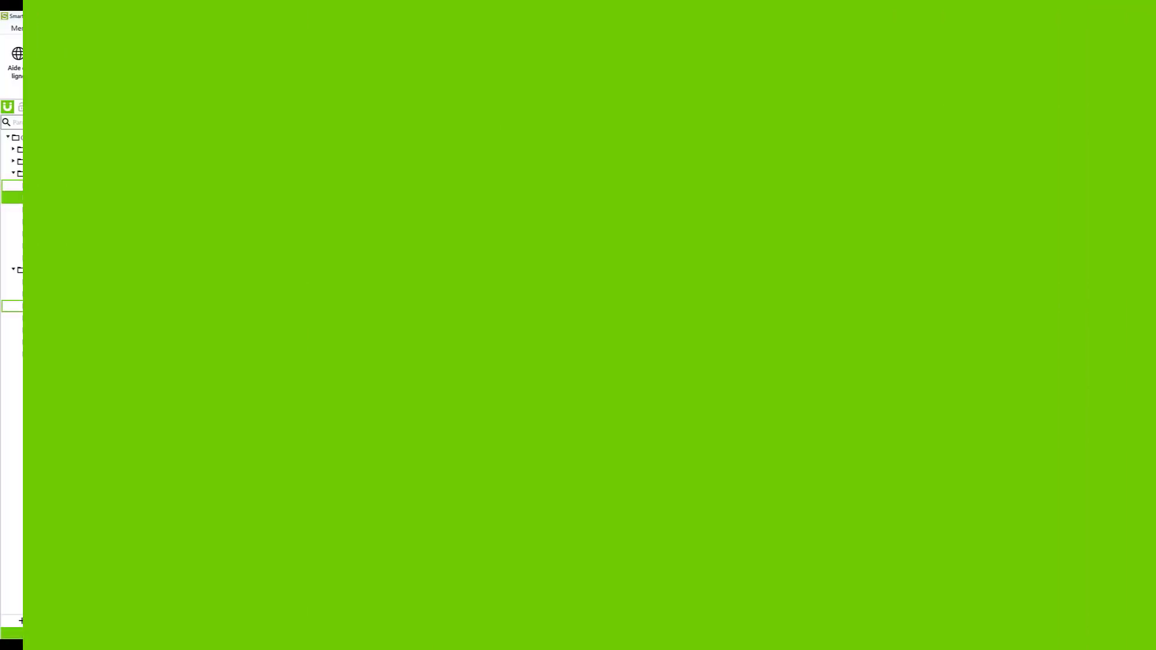